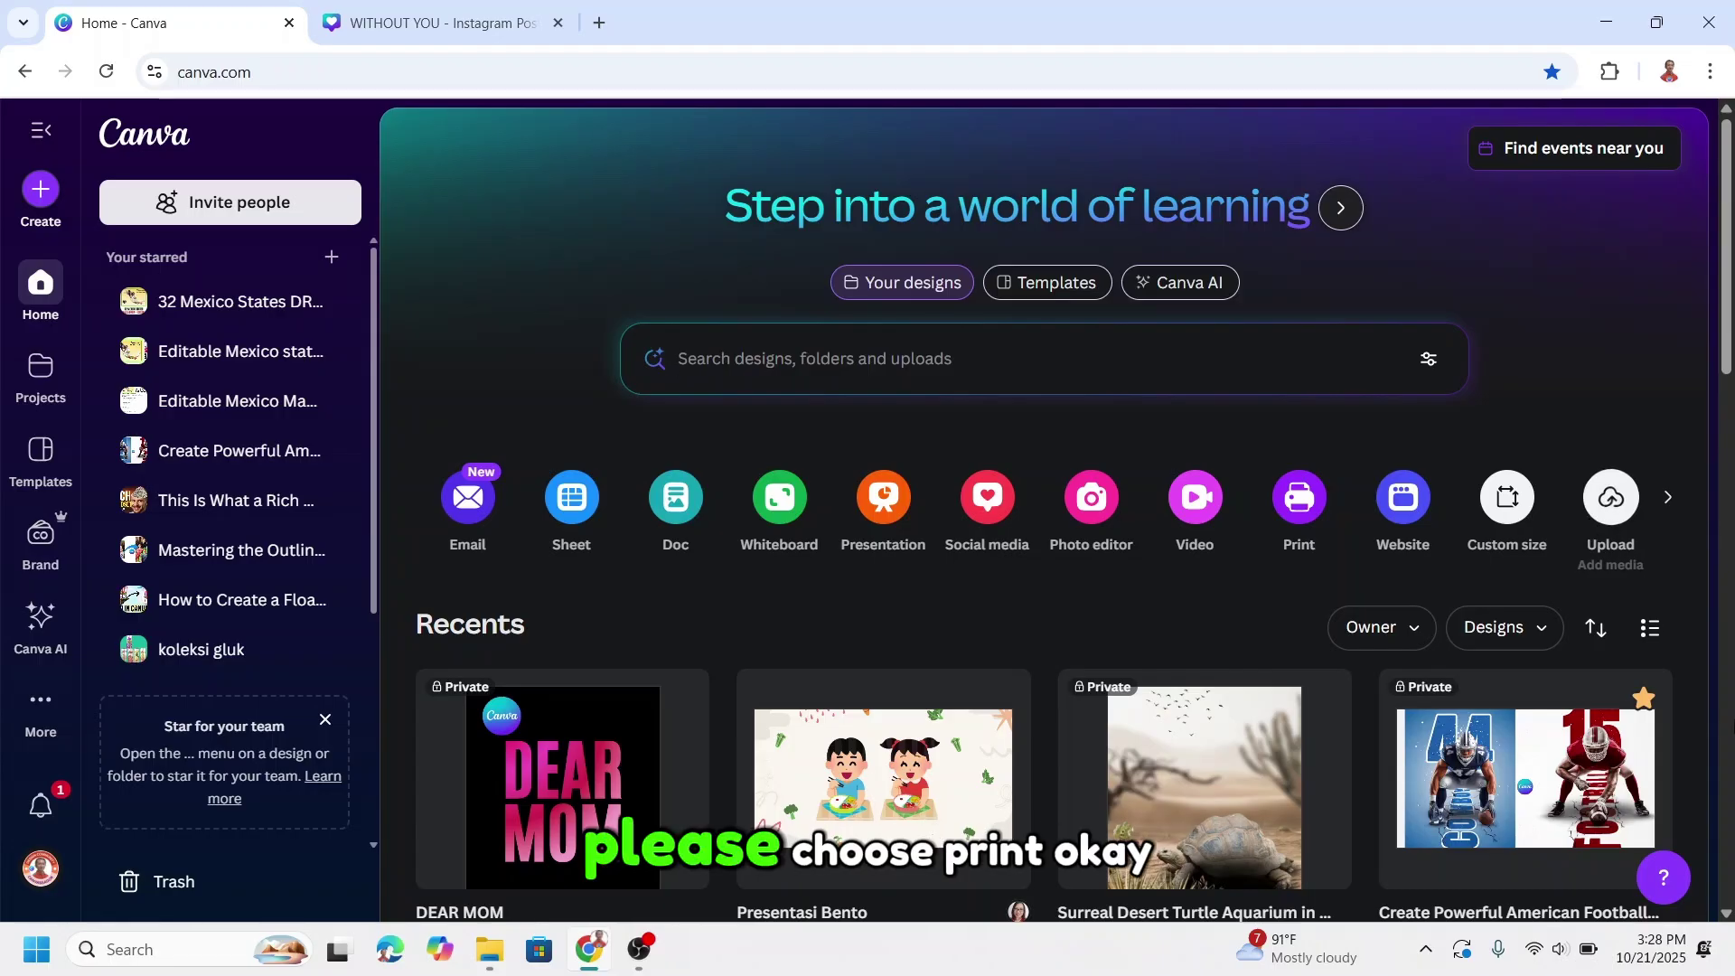
Step: Create a new blank social media design in the Instagram Post (4:5) format
click(1301, 499)
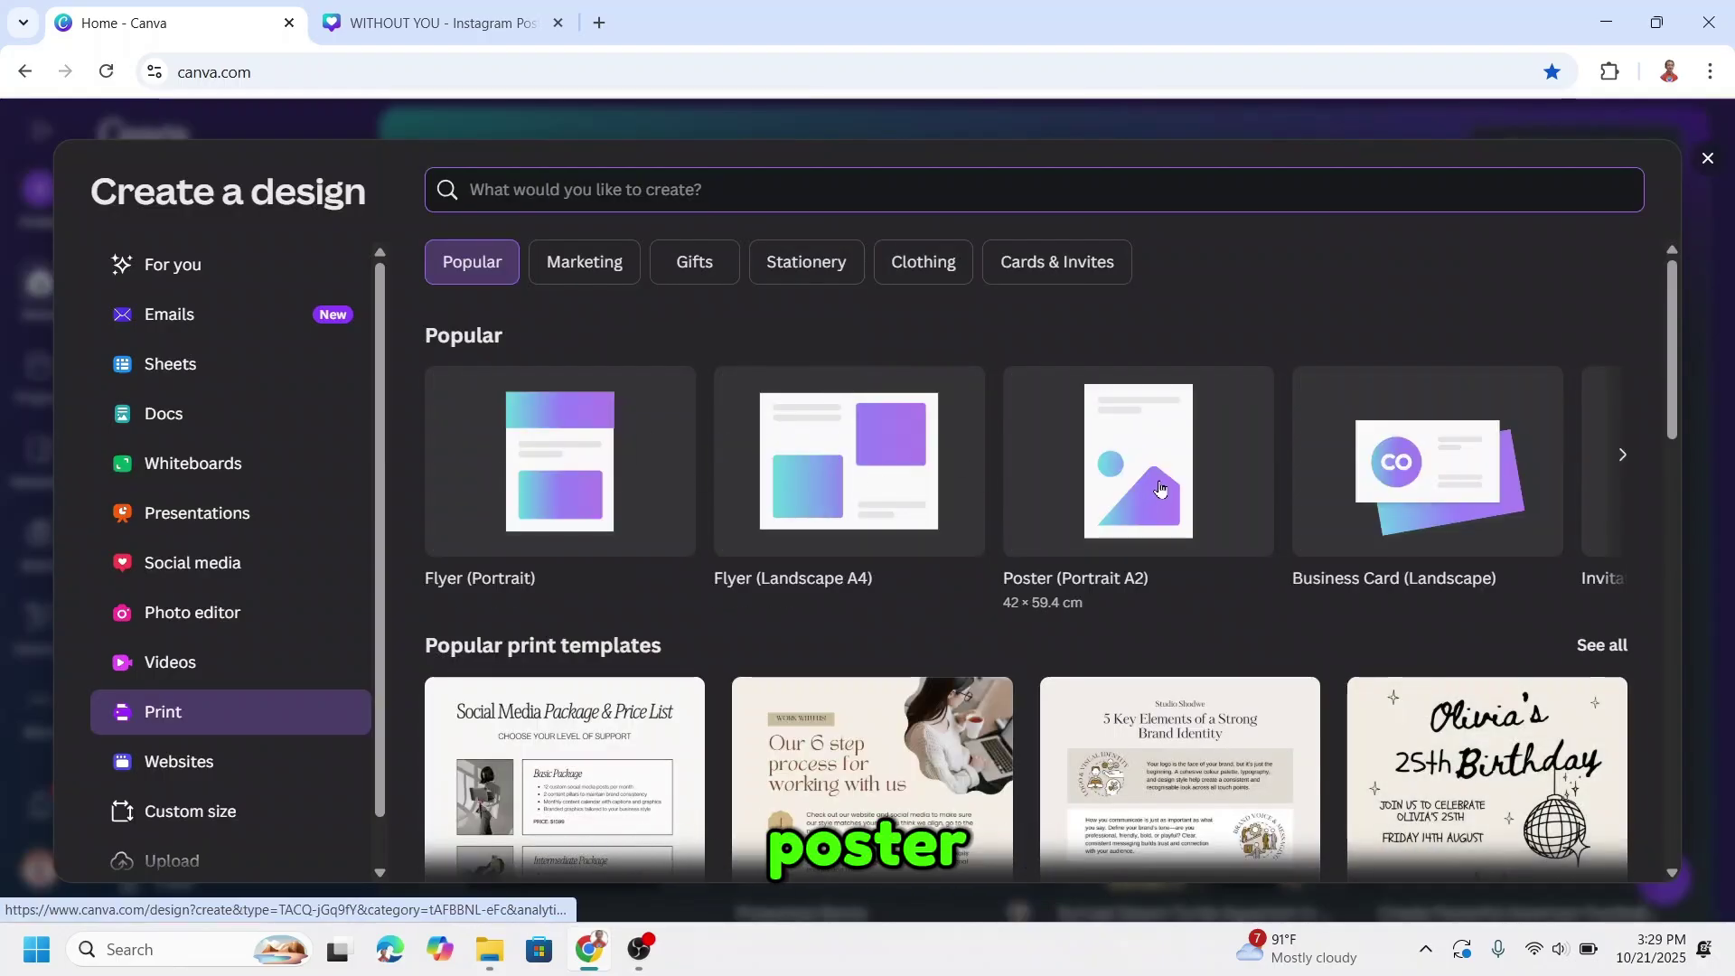
click(1709, 163)
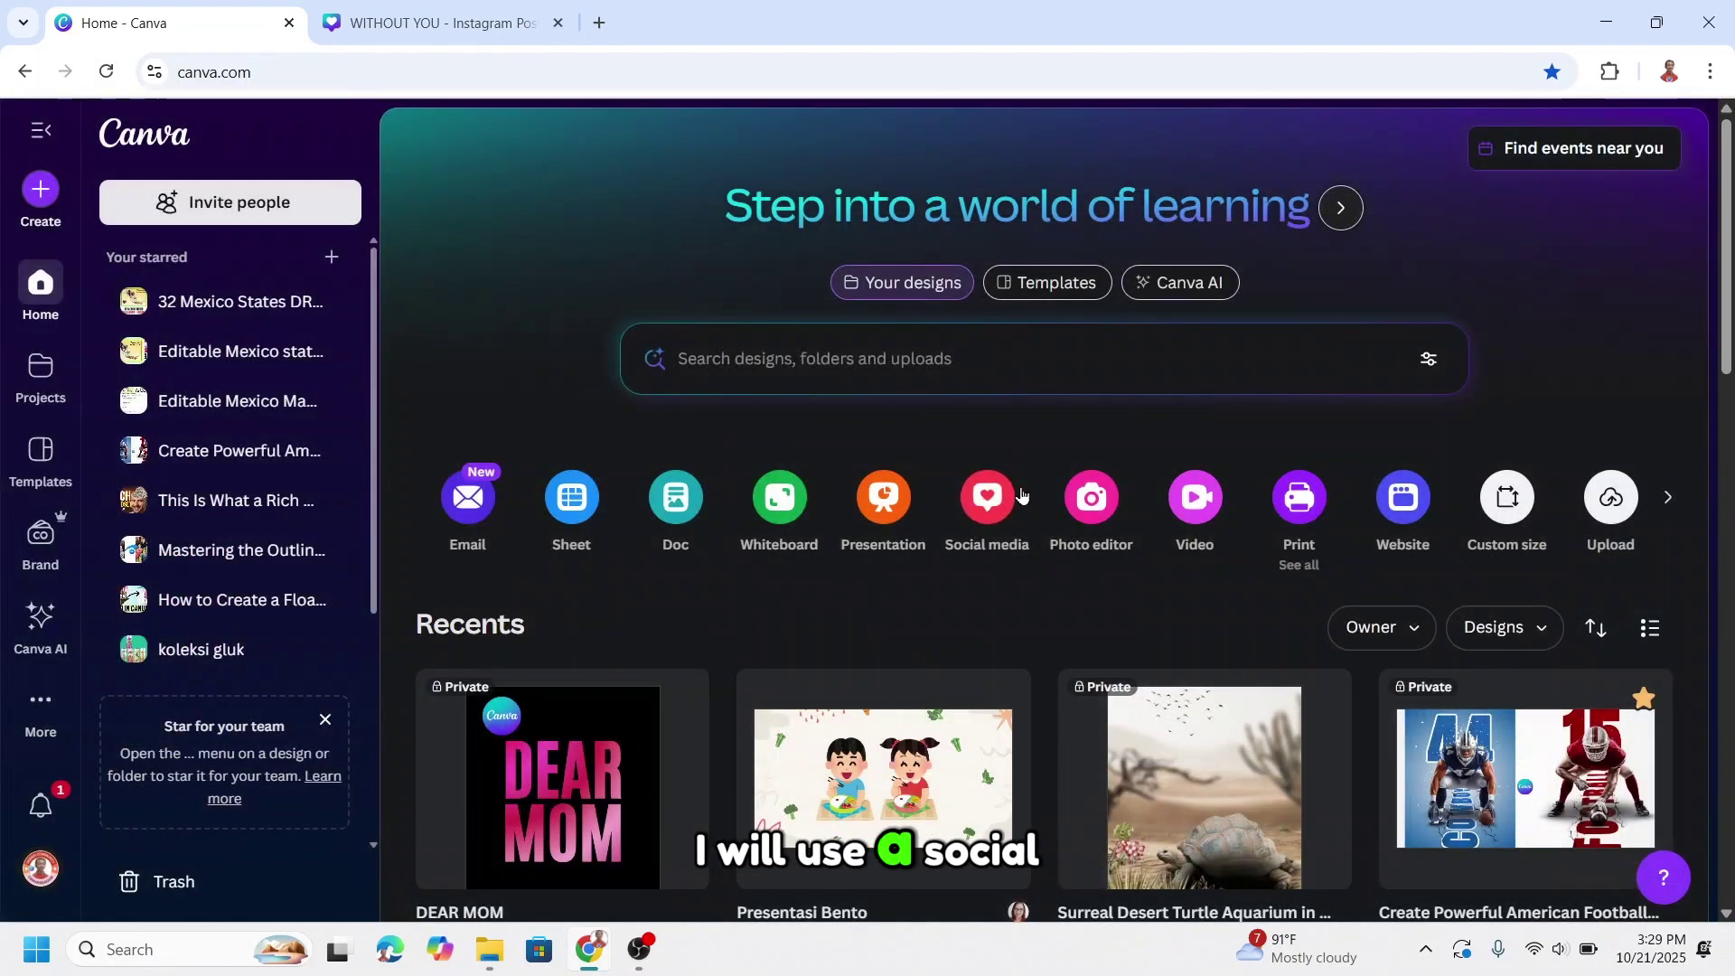
click(996, 499)
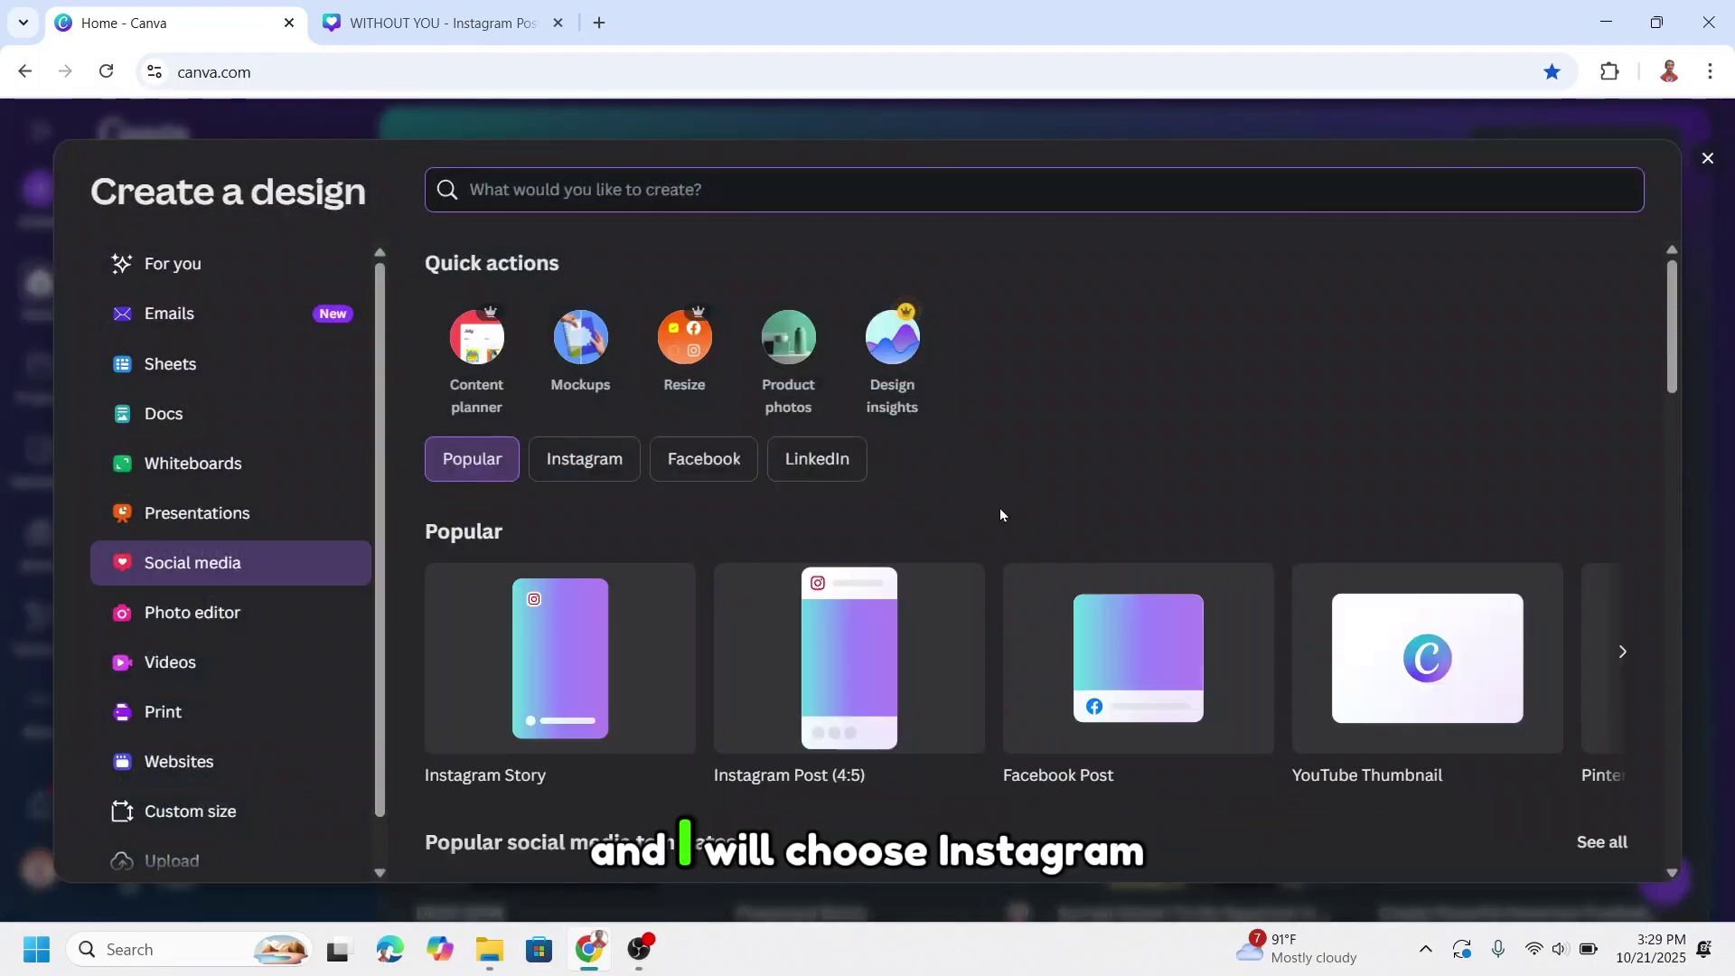
click(856, 674)
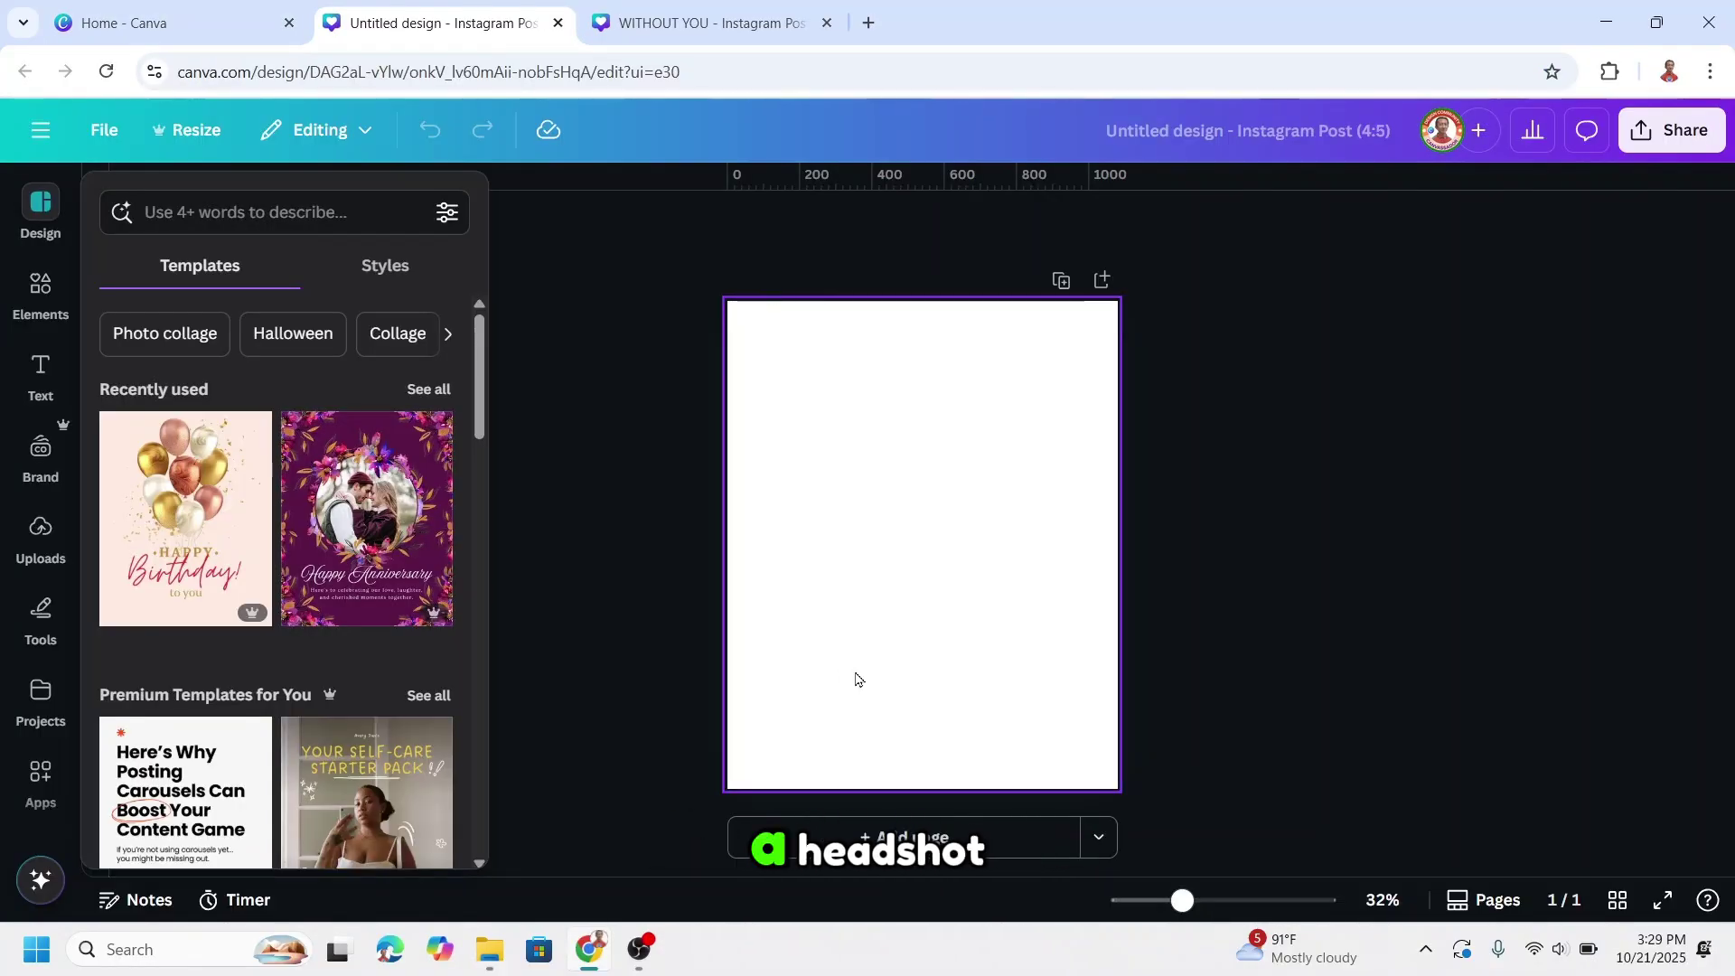
Step: Add the recently used photo of the man in a striped shirt, trimmed along its lower edge and with its background removed
click(43, 296)
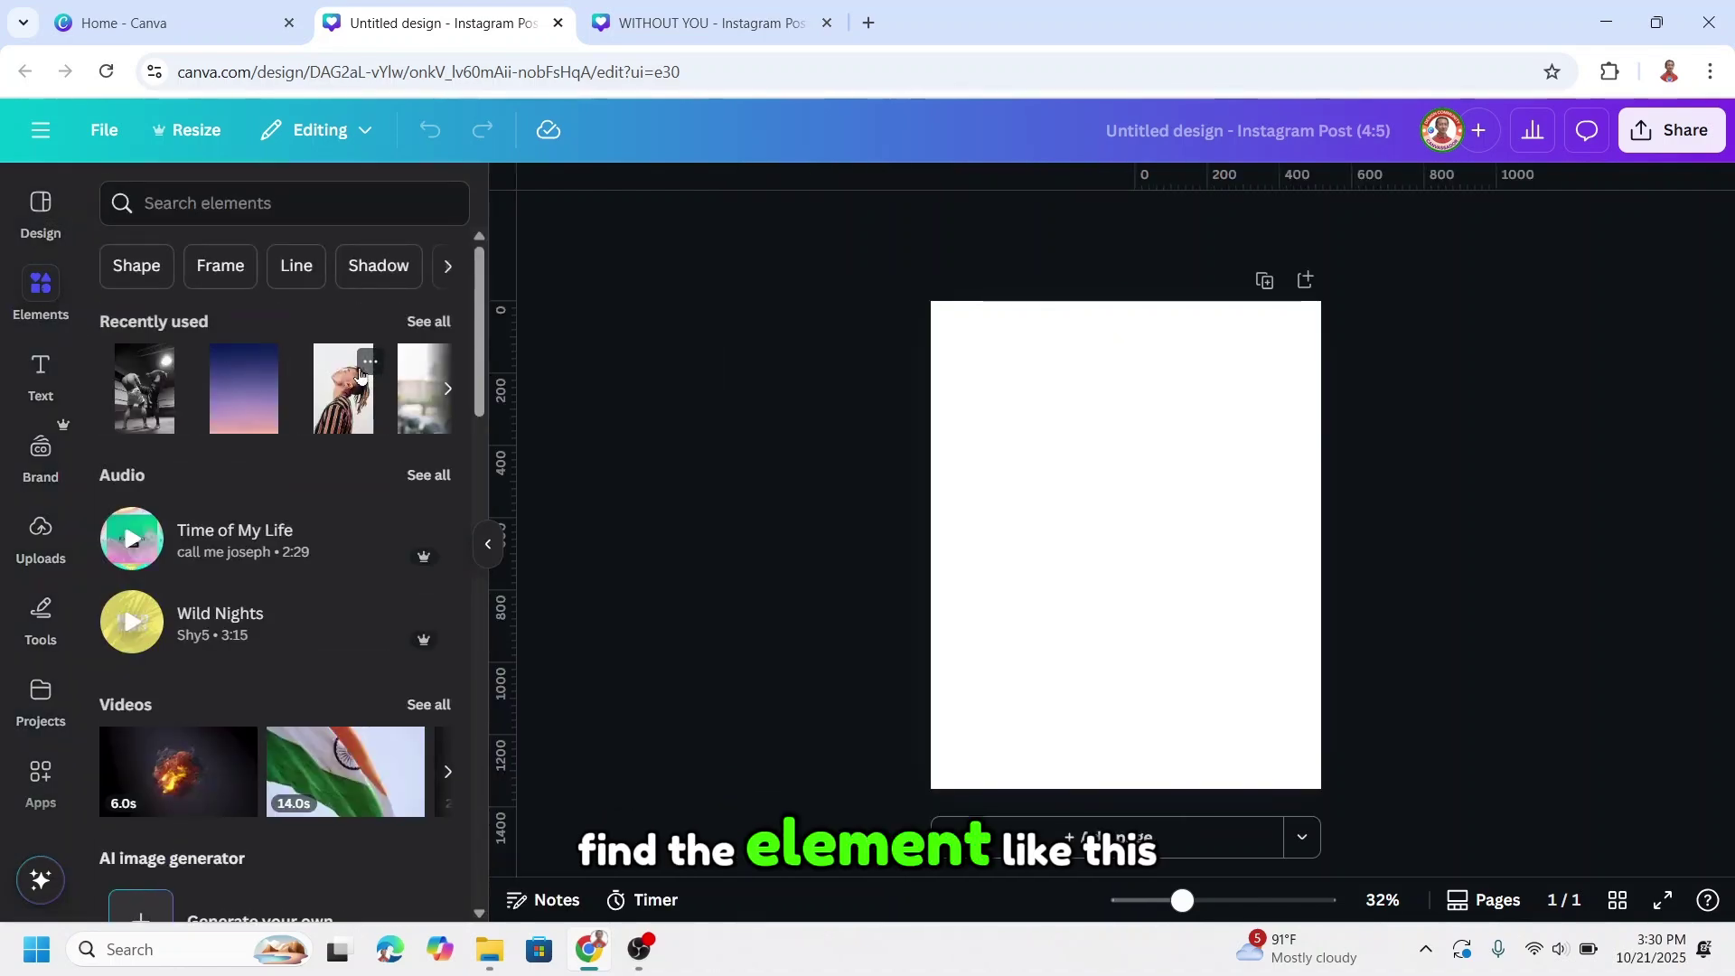
mouse_move(348, 407)
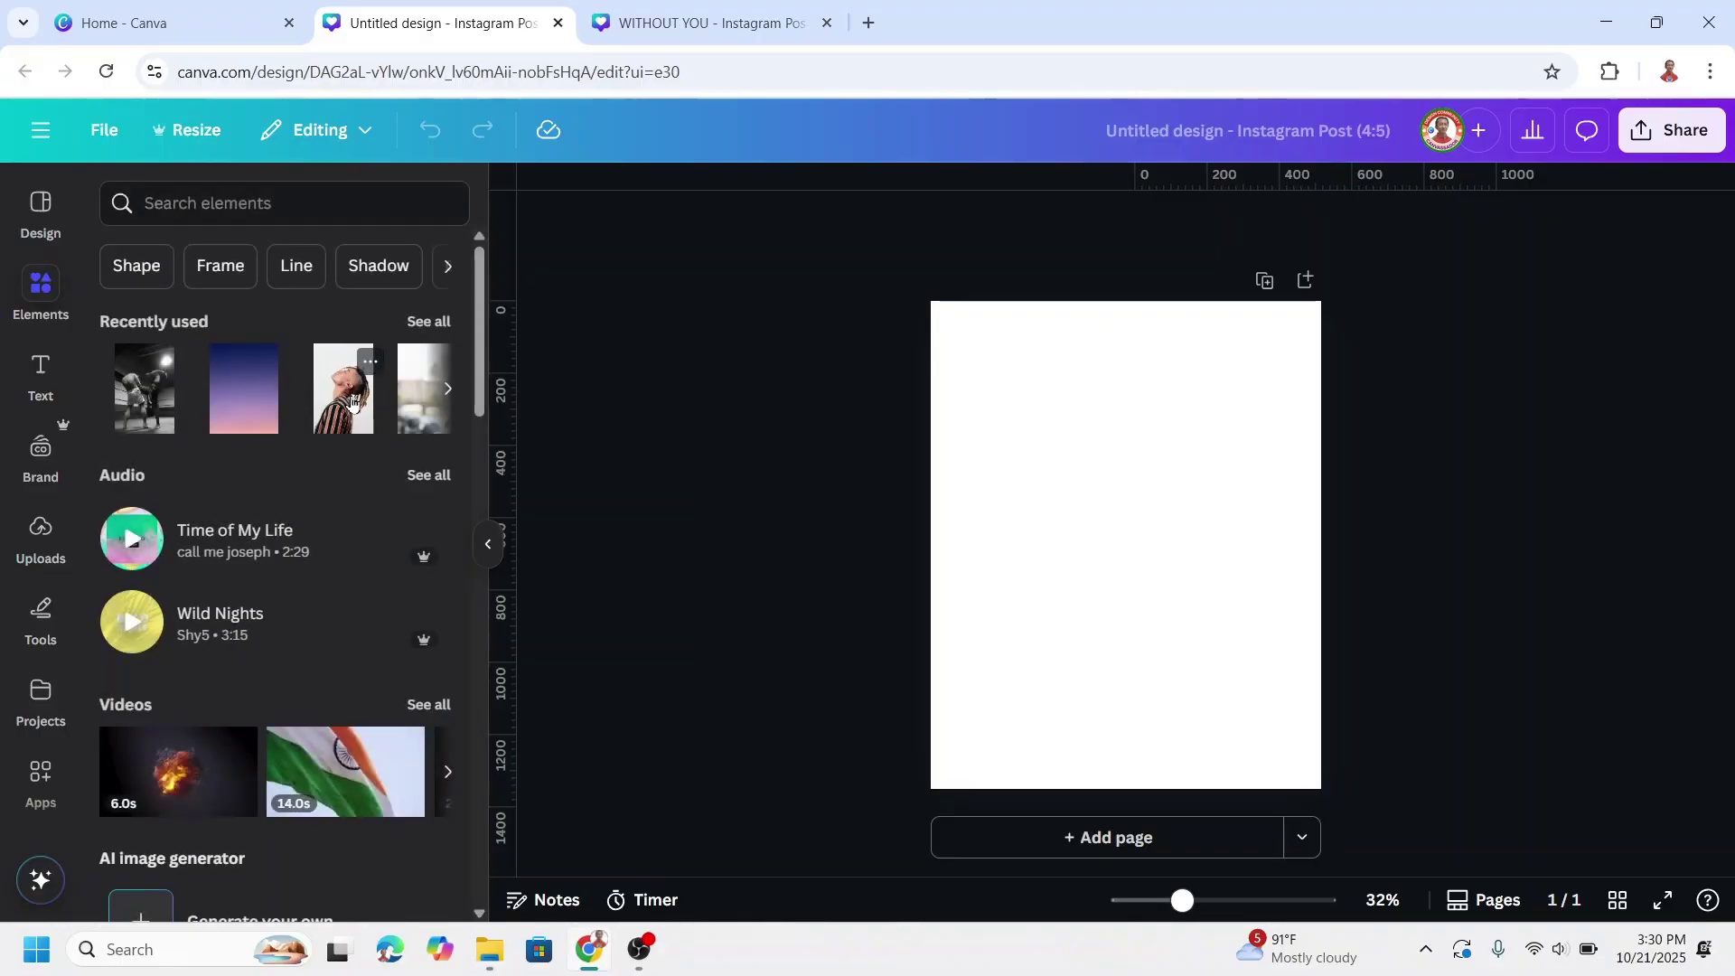
click(352, 404)
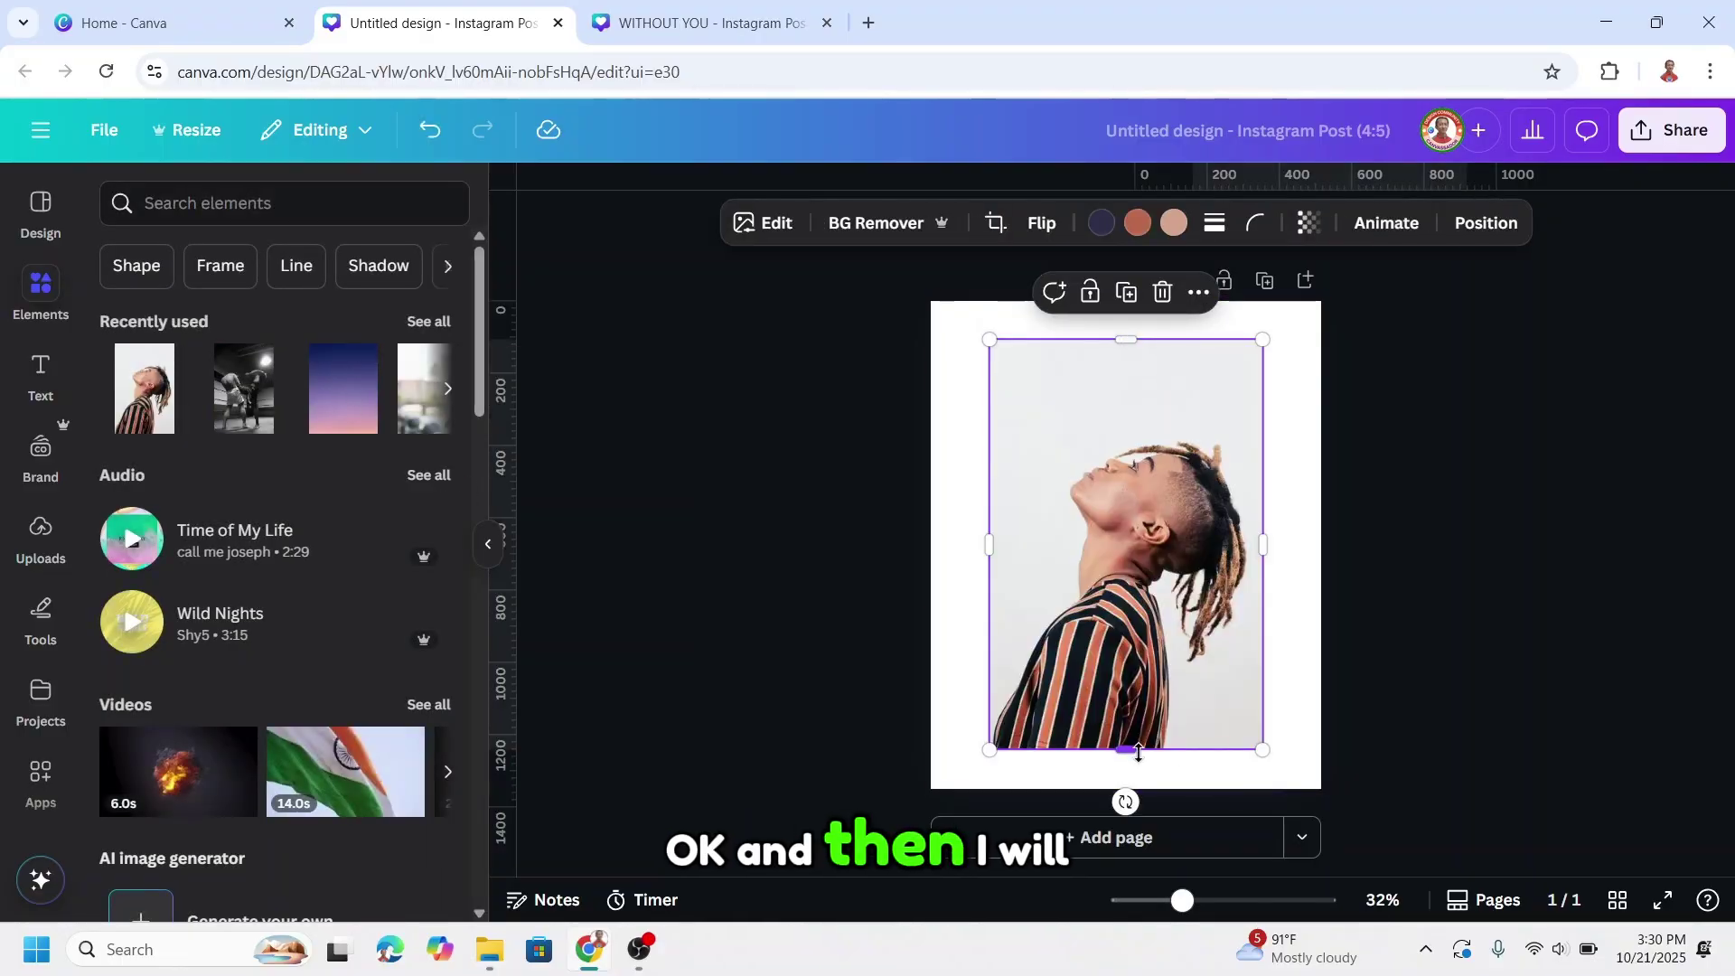
drag(1147, 744, 1148, 712)
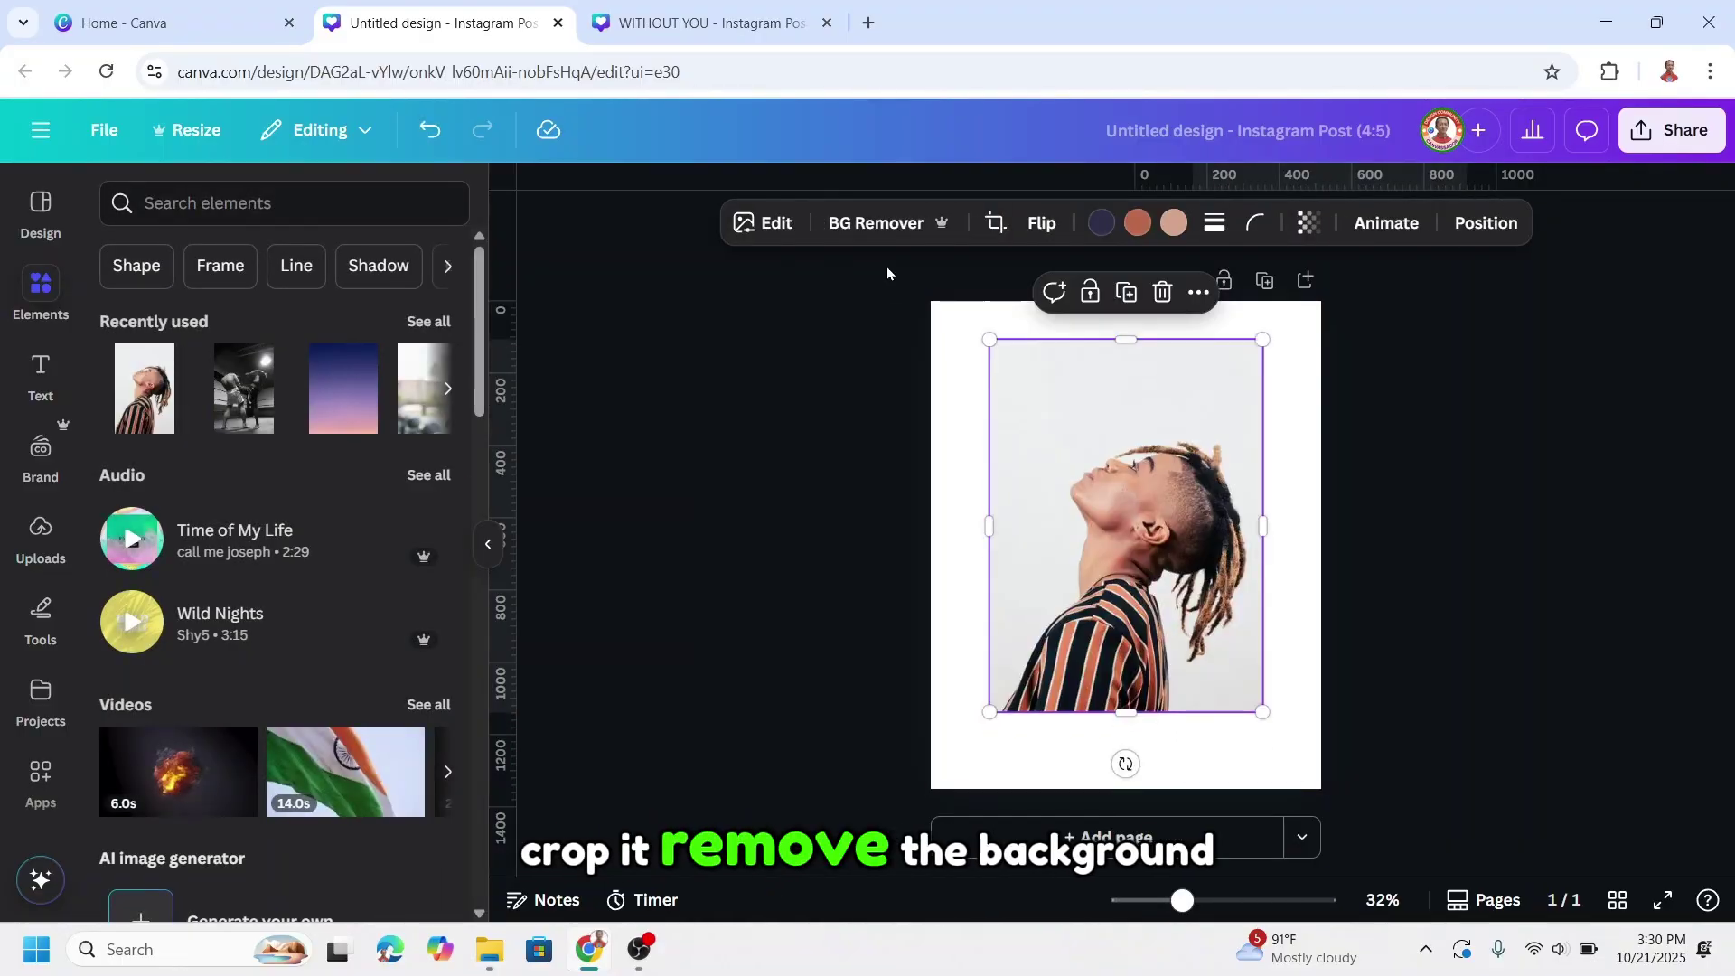
click(876, 224)
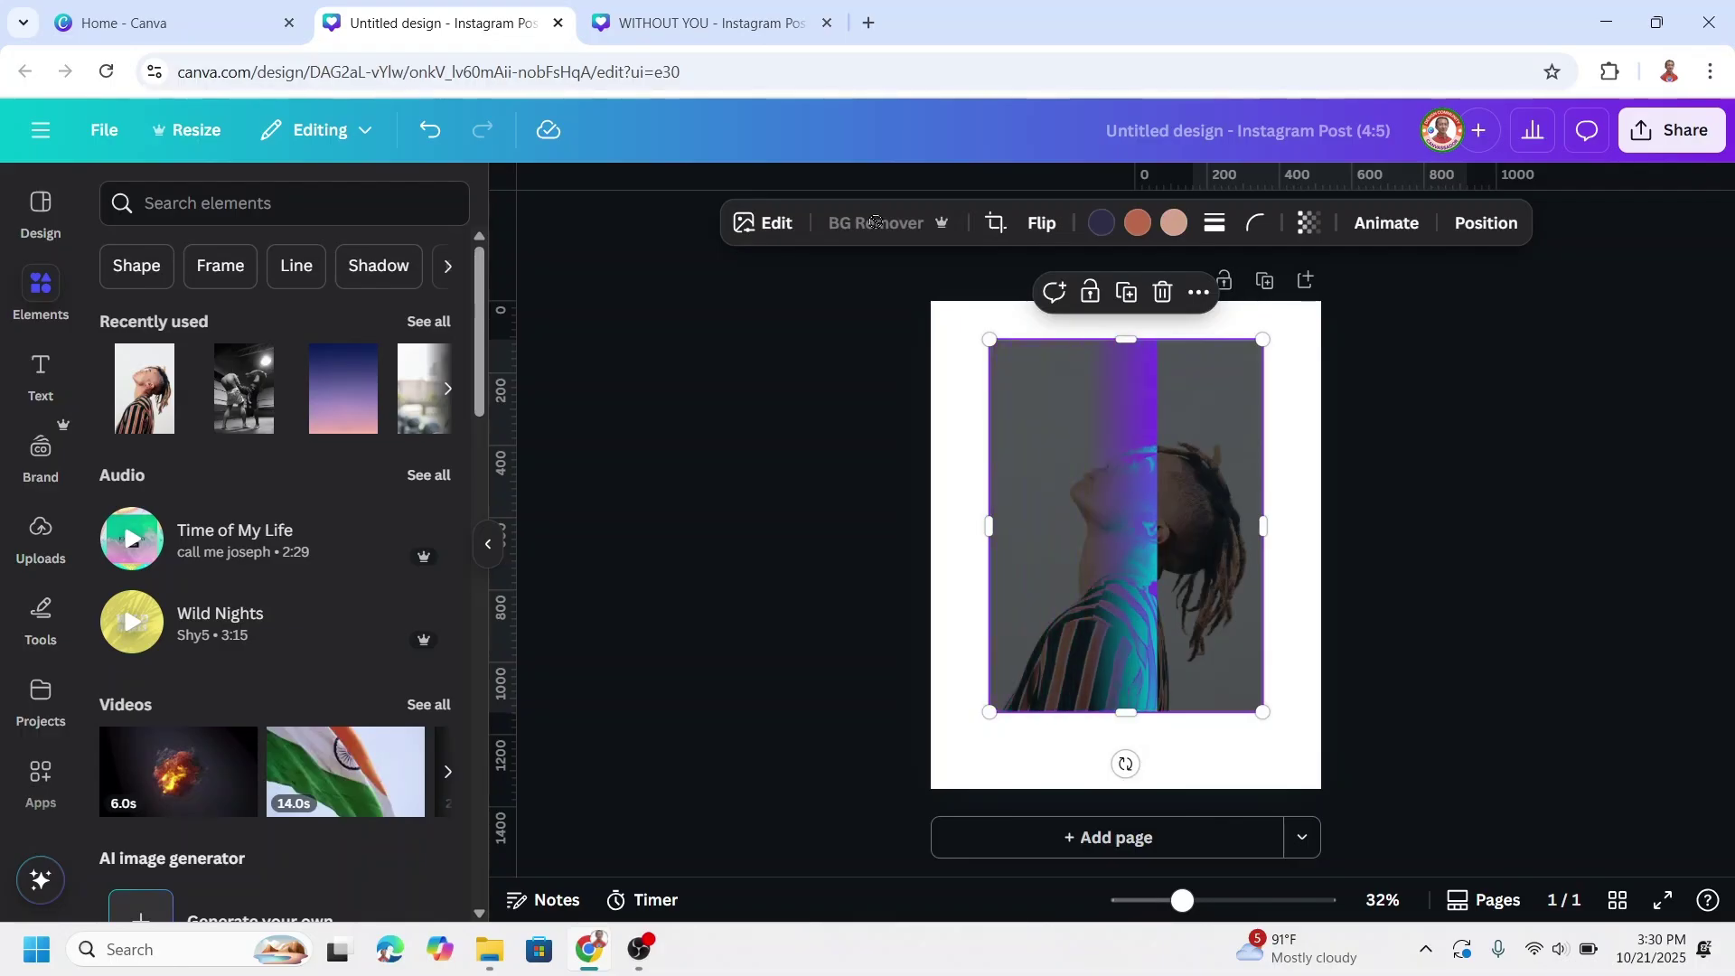
Step: Enlarge and reposition the man's cutout against the page's lower edge, cropping its frame so it matches the page borders
drag(1144, 548, 1081, 623)
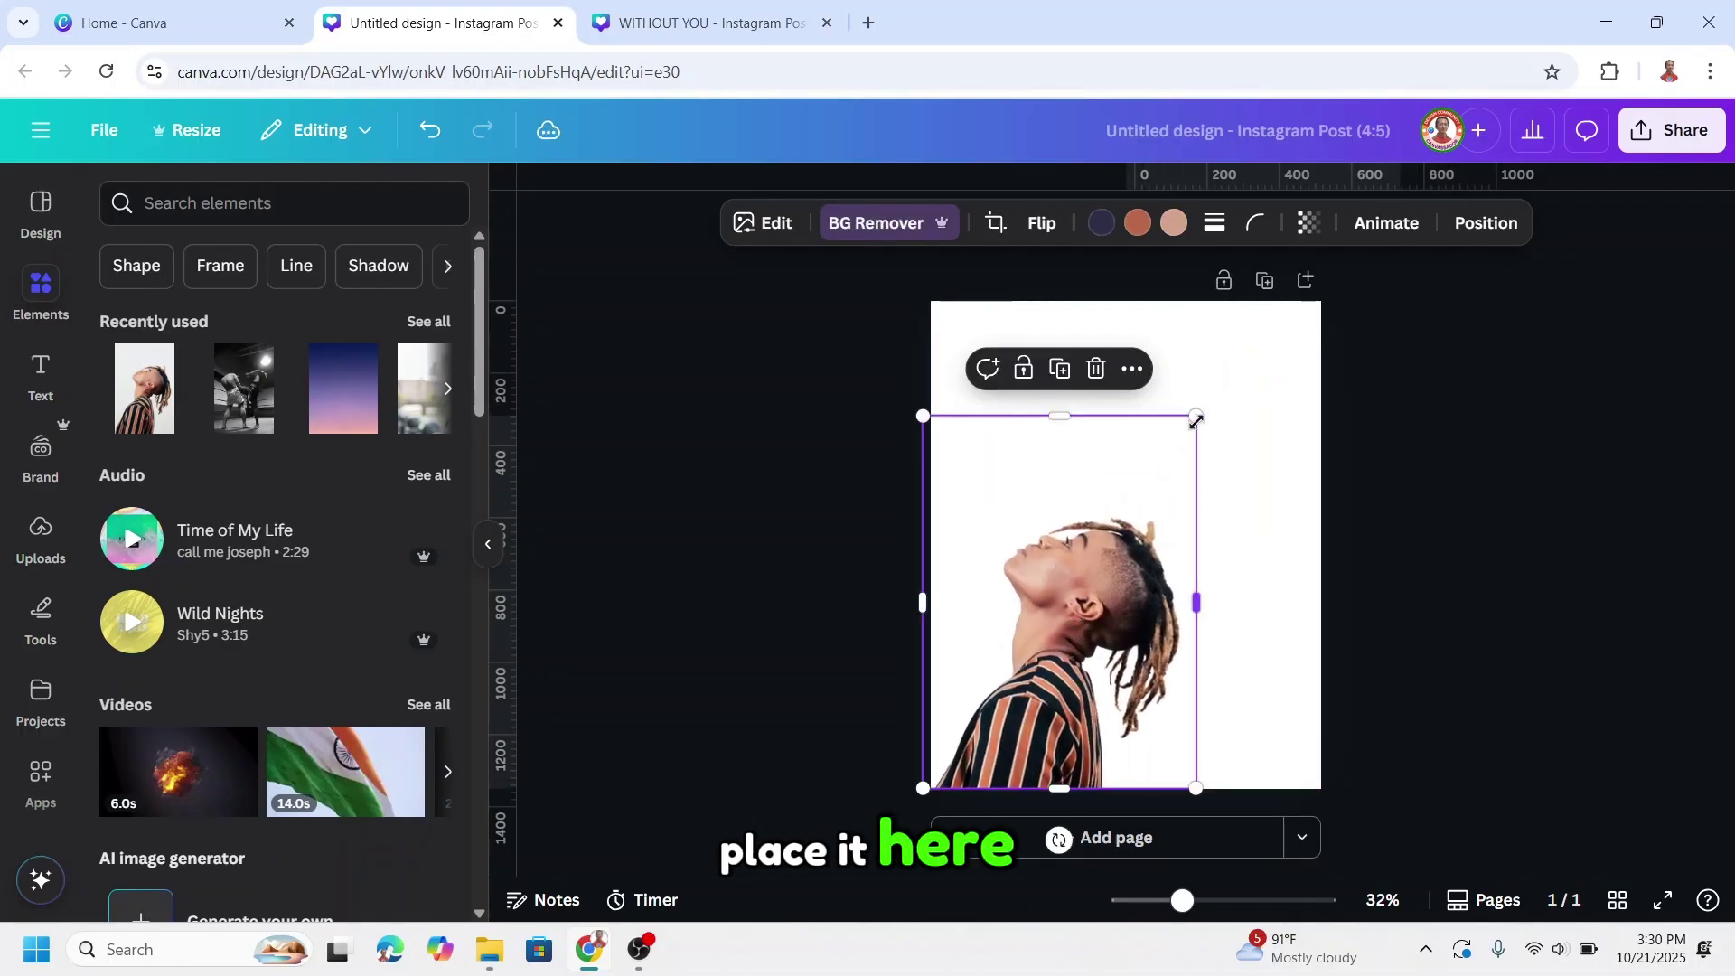
drag(1196, 417, 1344, 323)
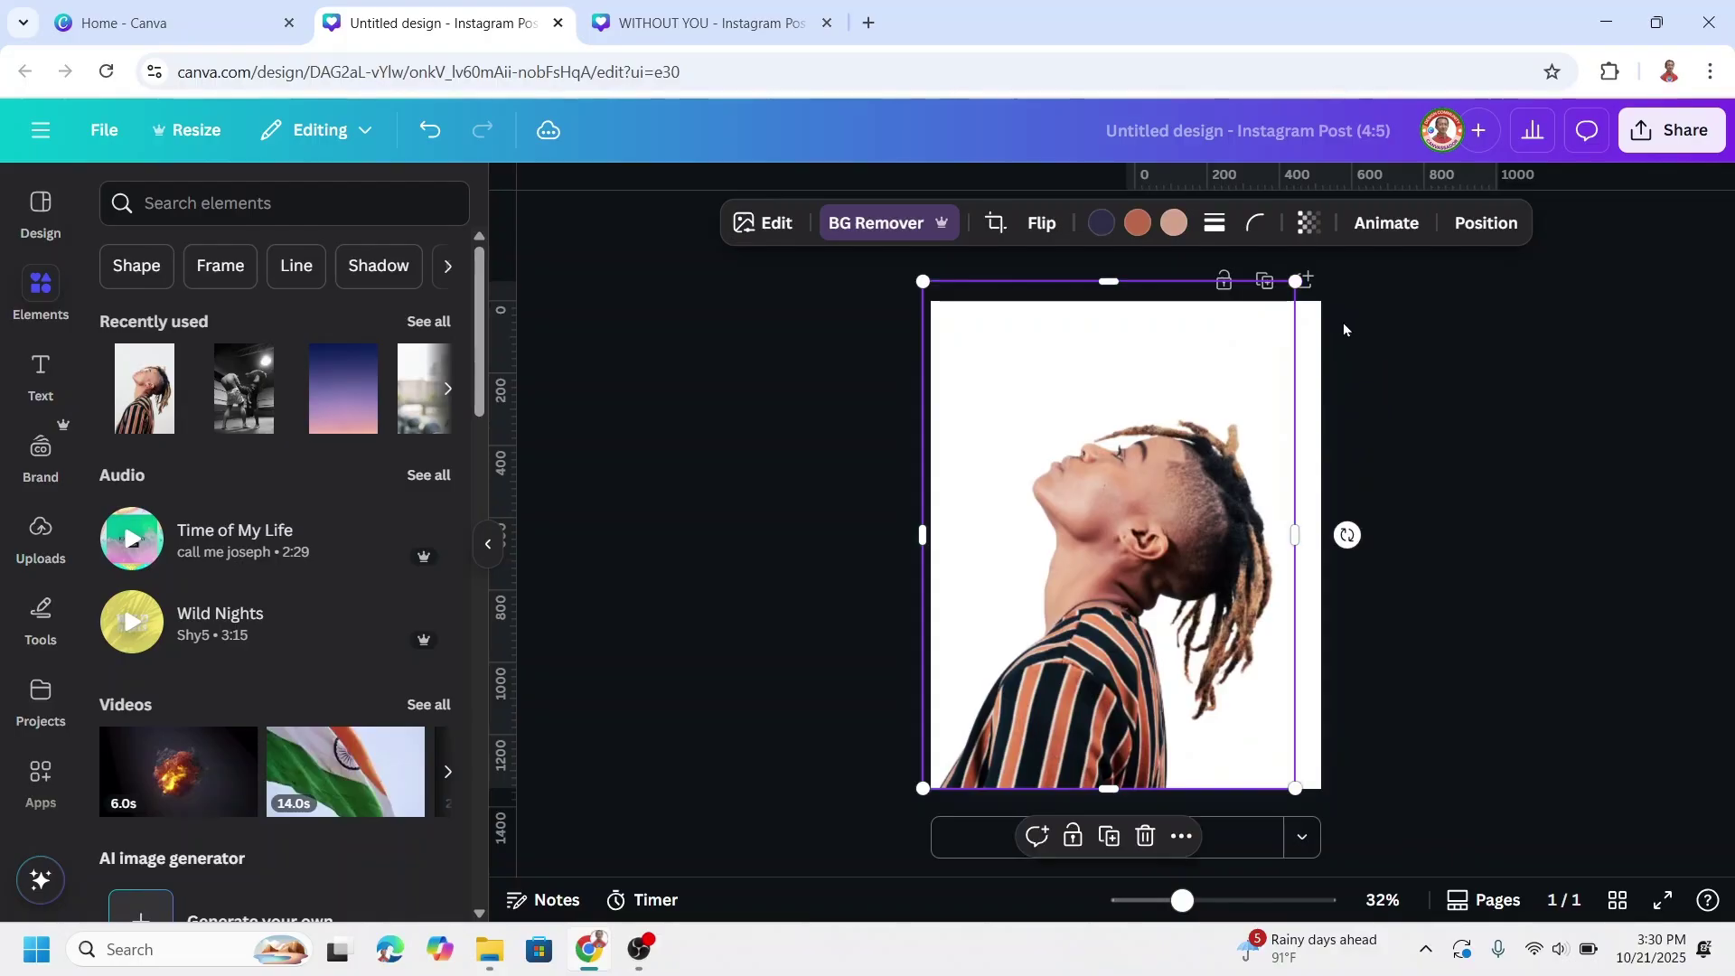
drag(1125, 282, 1125, 366)
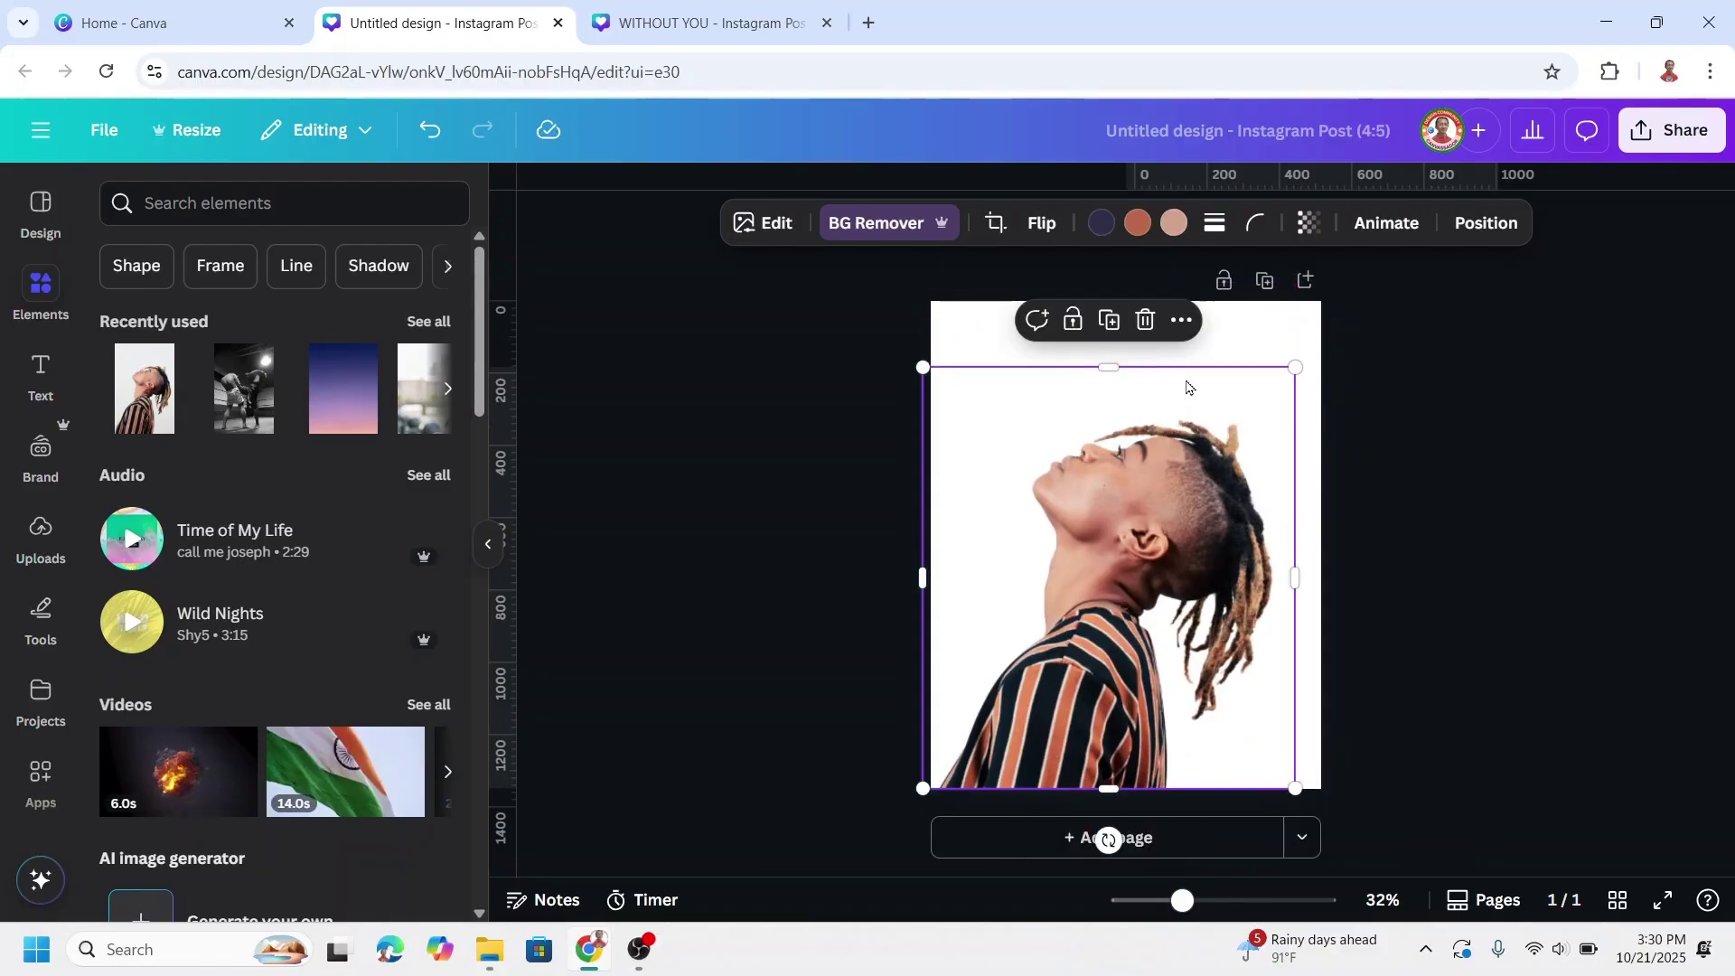
drag(1294, 365, 1394, 289)
drag(1199, 432, 1164, 443)
drag(881, 562, 932, 557)
drag(1335, 554, 1327, 551)
drag(1134, 805, 1133, 788)
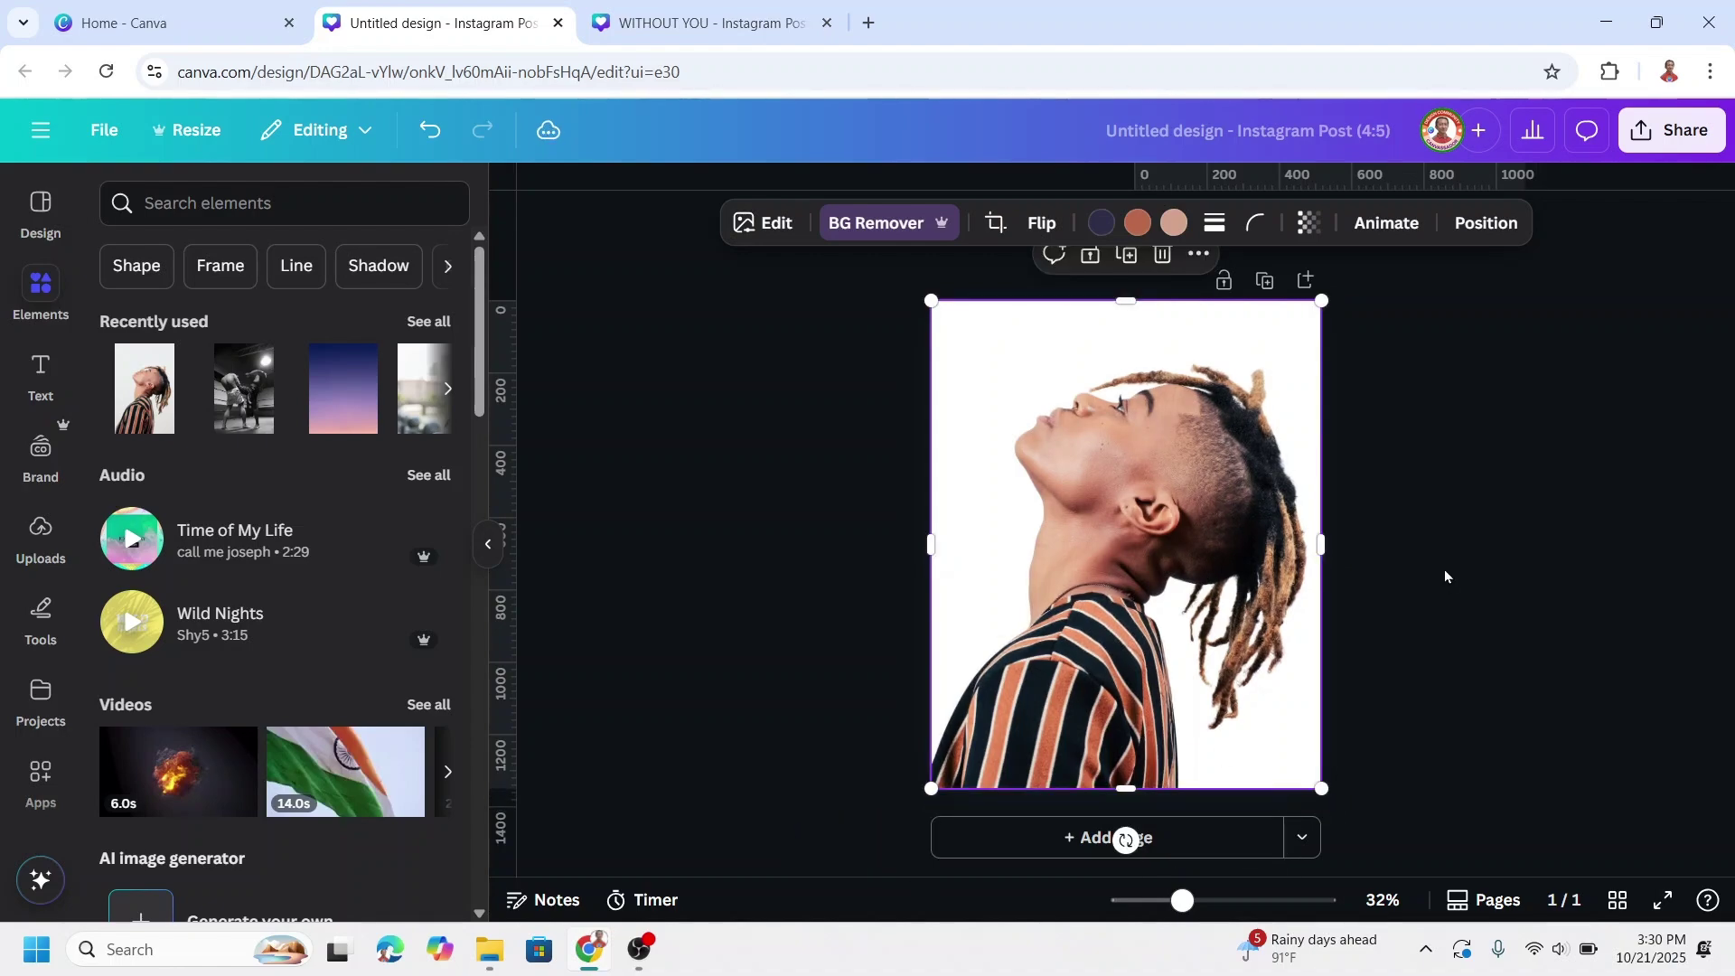
Step: Duplicate the page and, on page 2, place a copy of the man's cutout exactly over the original
click(1264, 281)
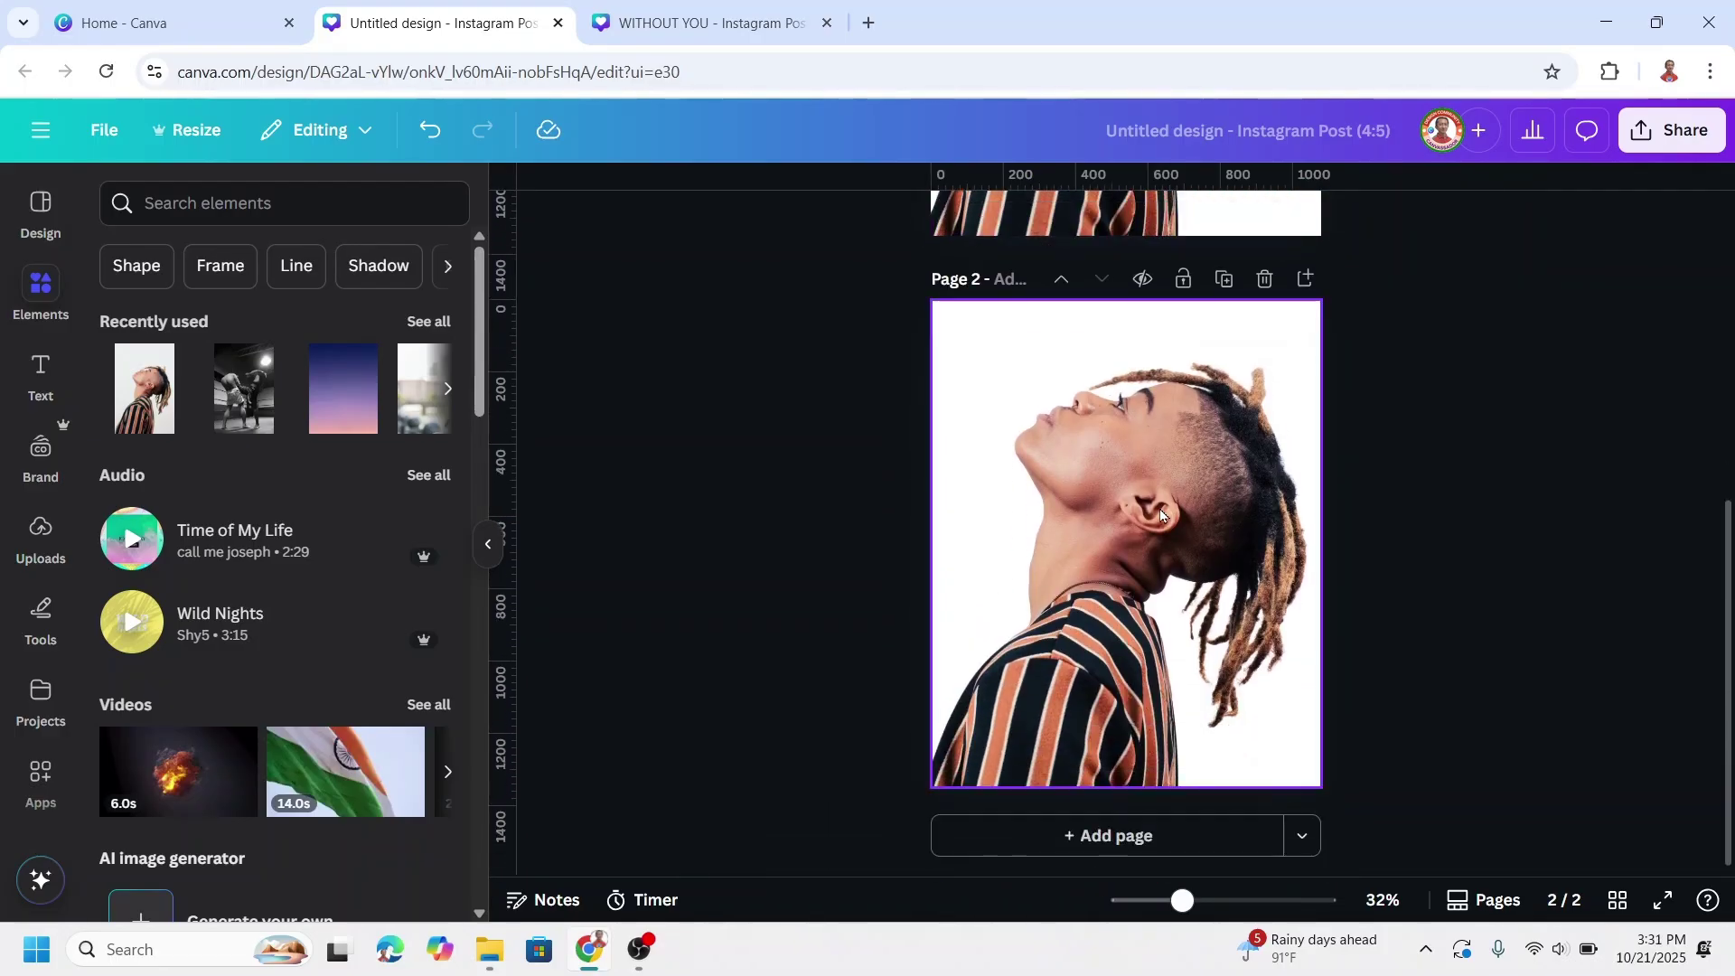
click(1216, 425)
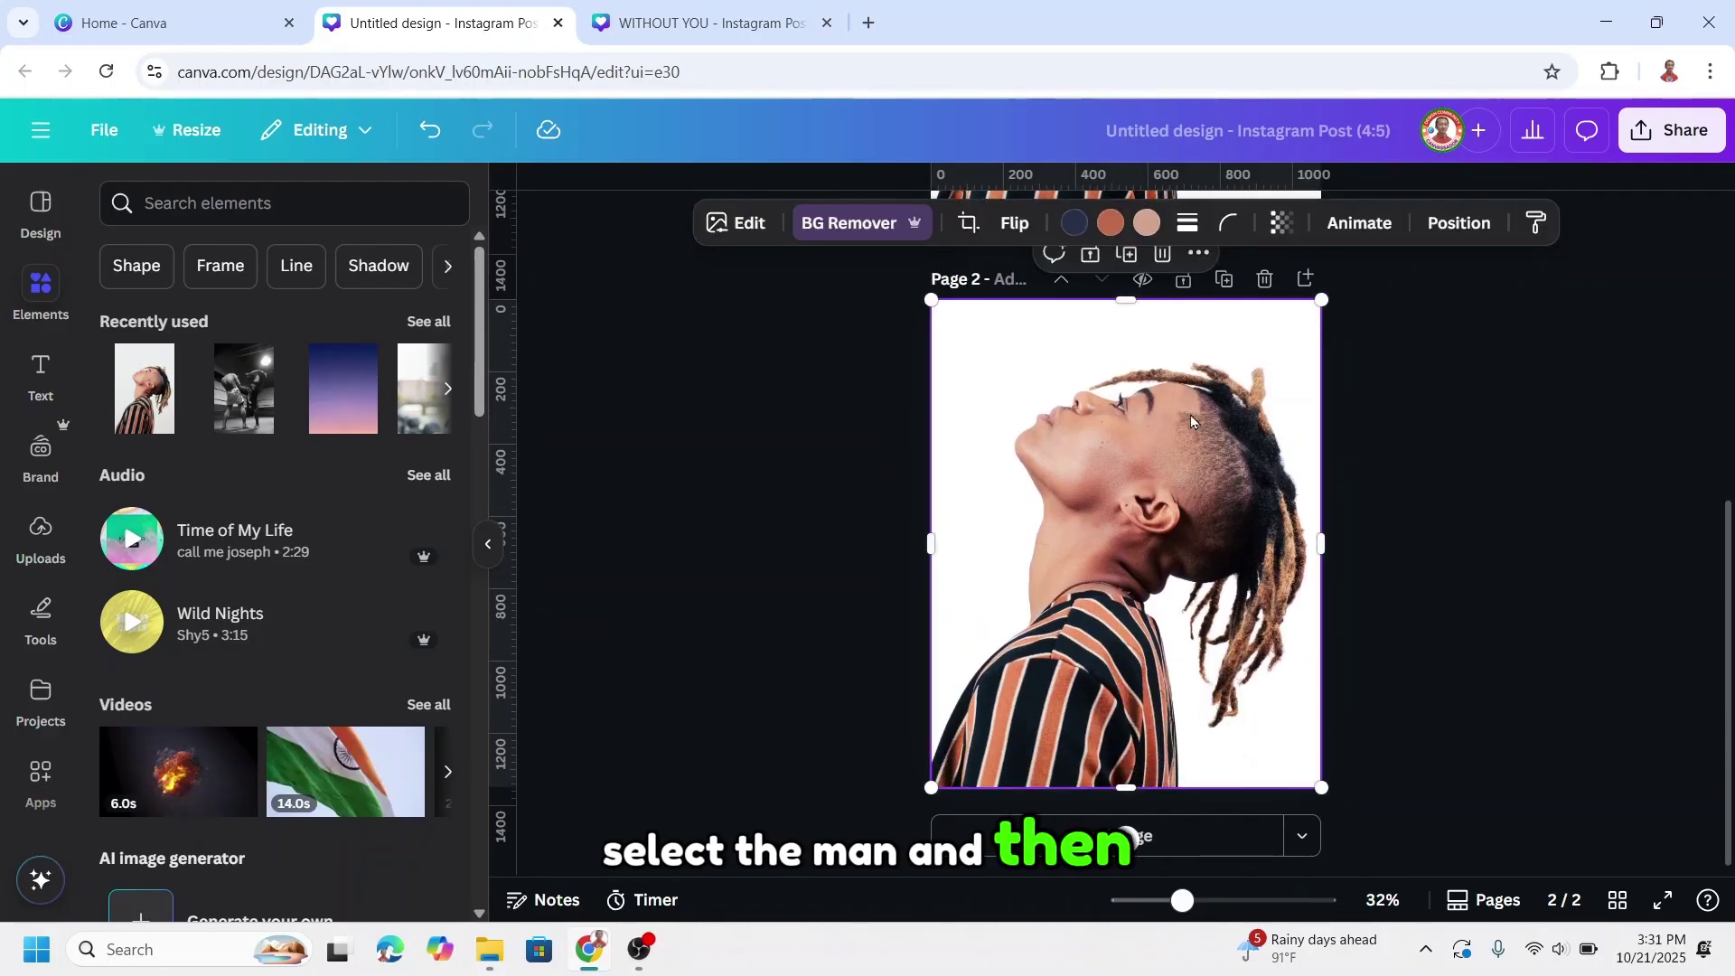
click(1127, 258)
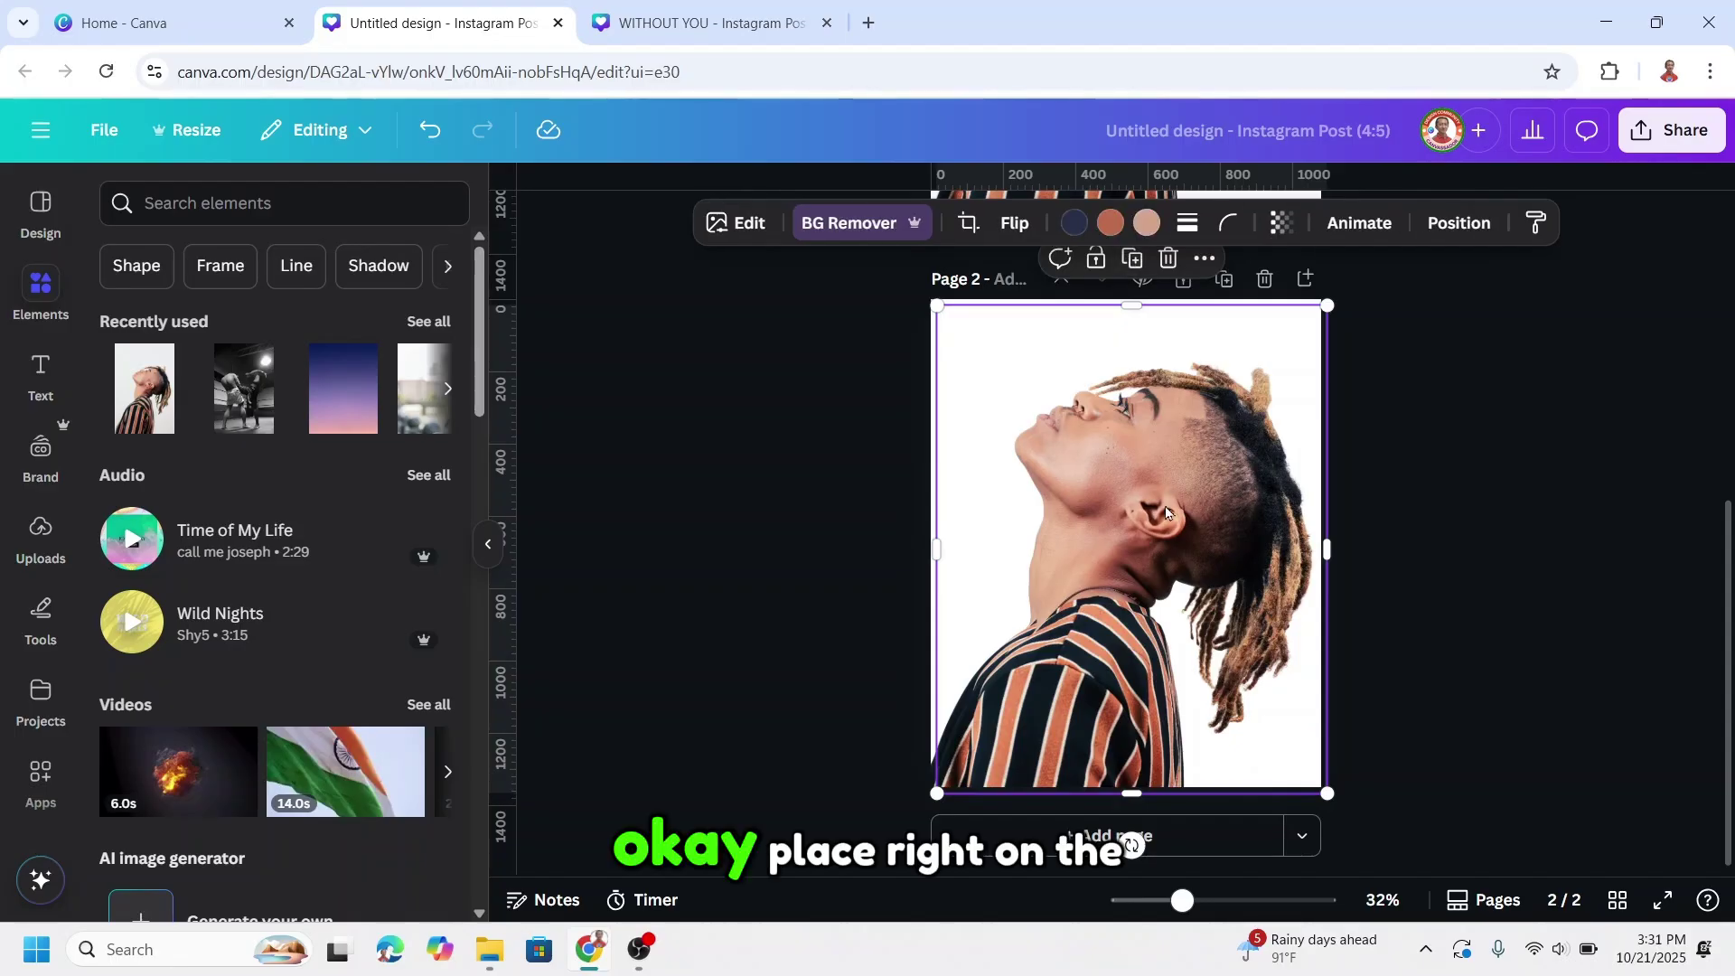
mouse_move(1147, 520)
mouse_down()
mouse_move(1216, 465)
mouse_move(1160, 513)
mouse_move(1152, 499)
mouse_up()
Step: Crop the copy to the part above the ear and the original to the part below, leaving a narrow horizontal gap between them
drag(1129, 789, 1149, 468)
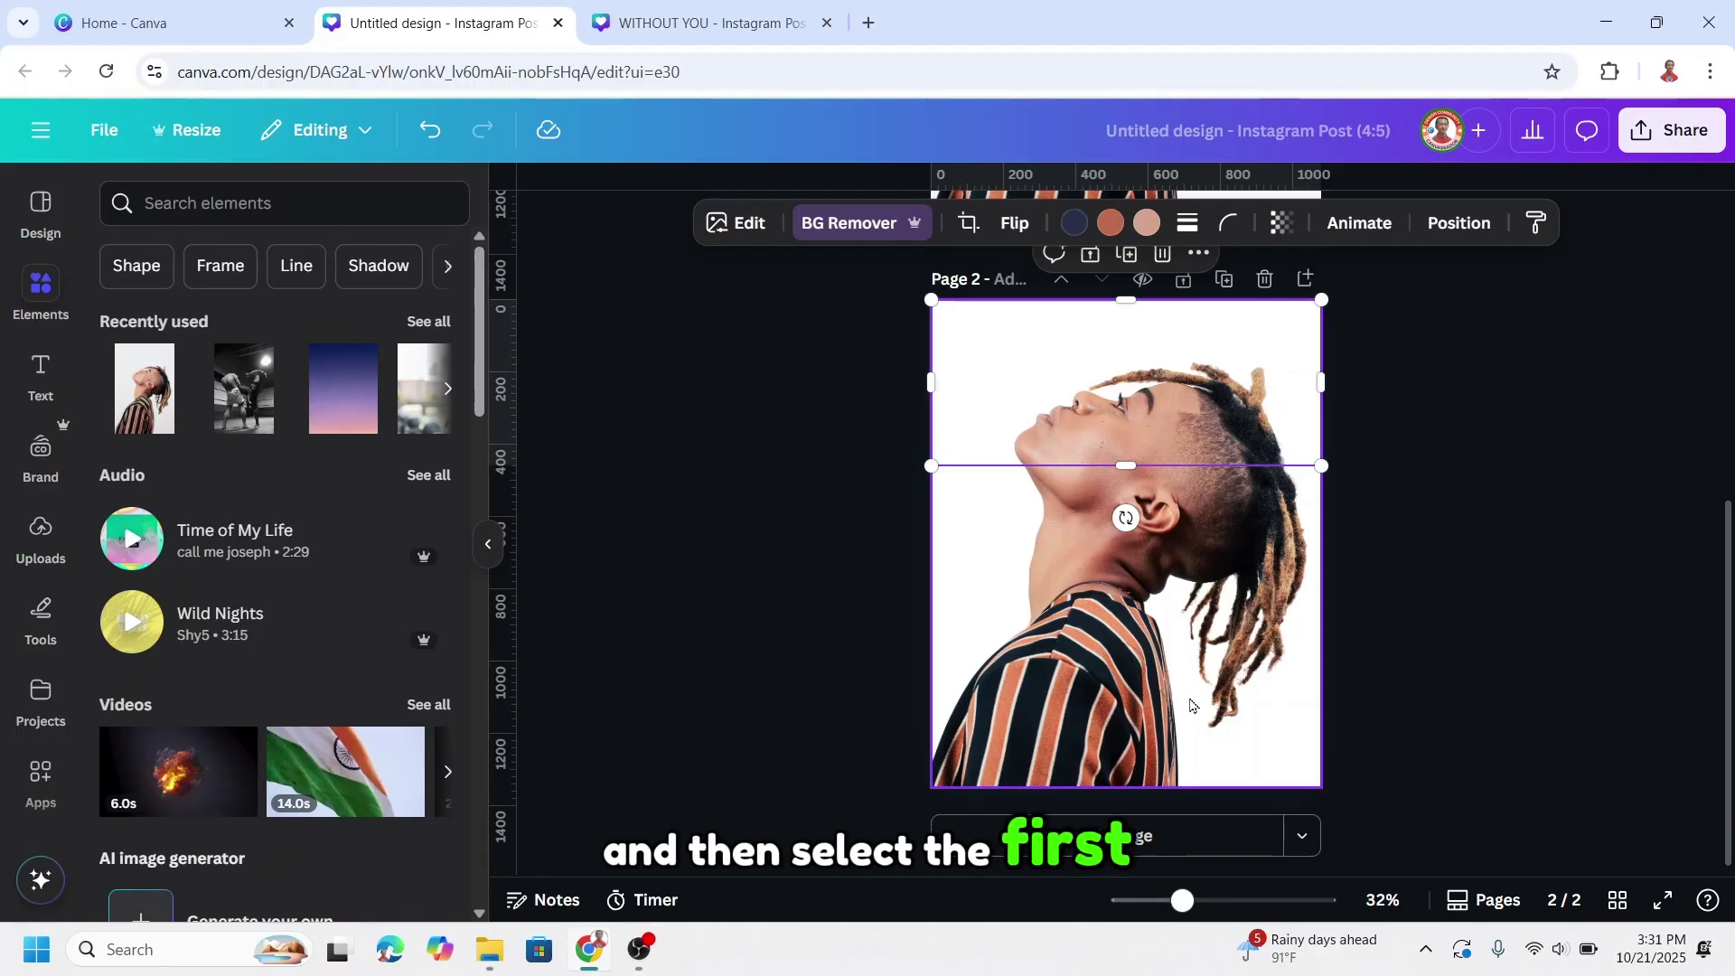
drag(1125, 300, 1125, 466)
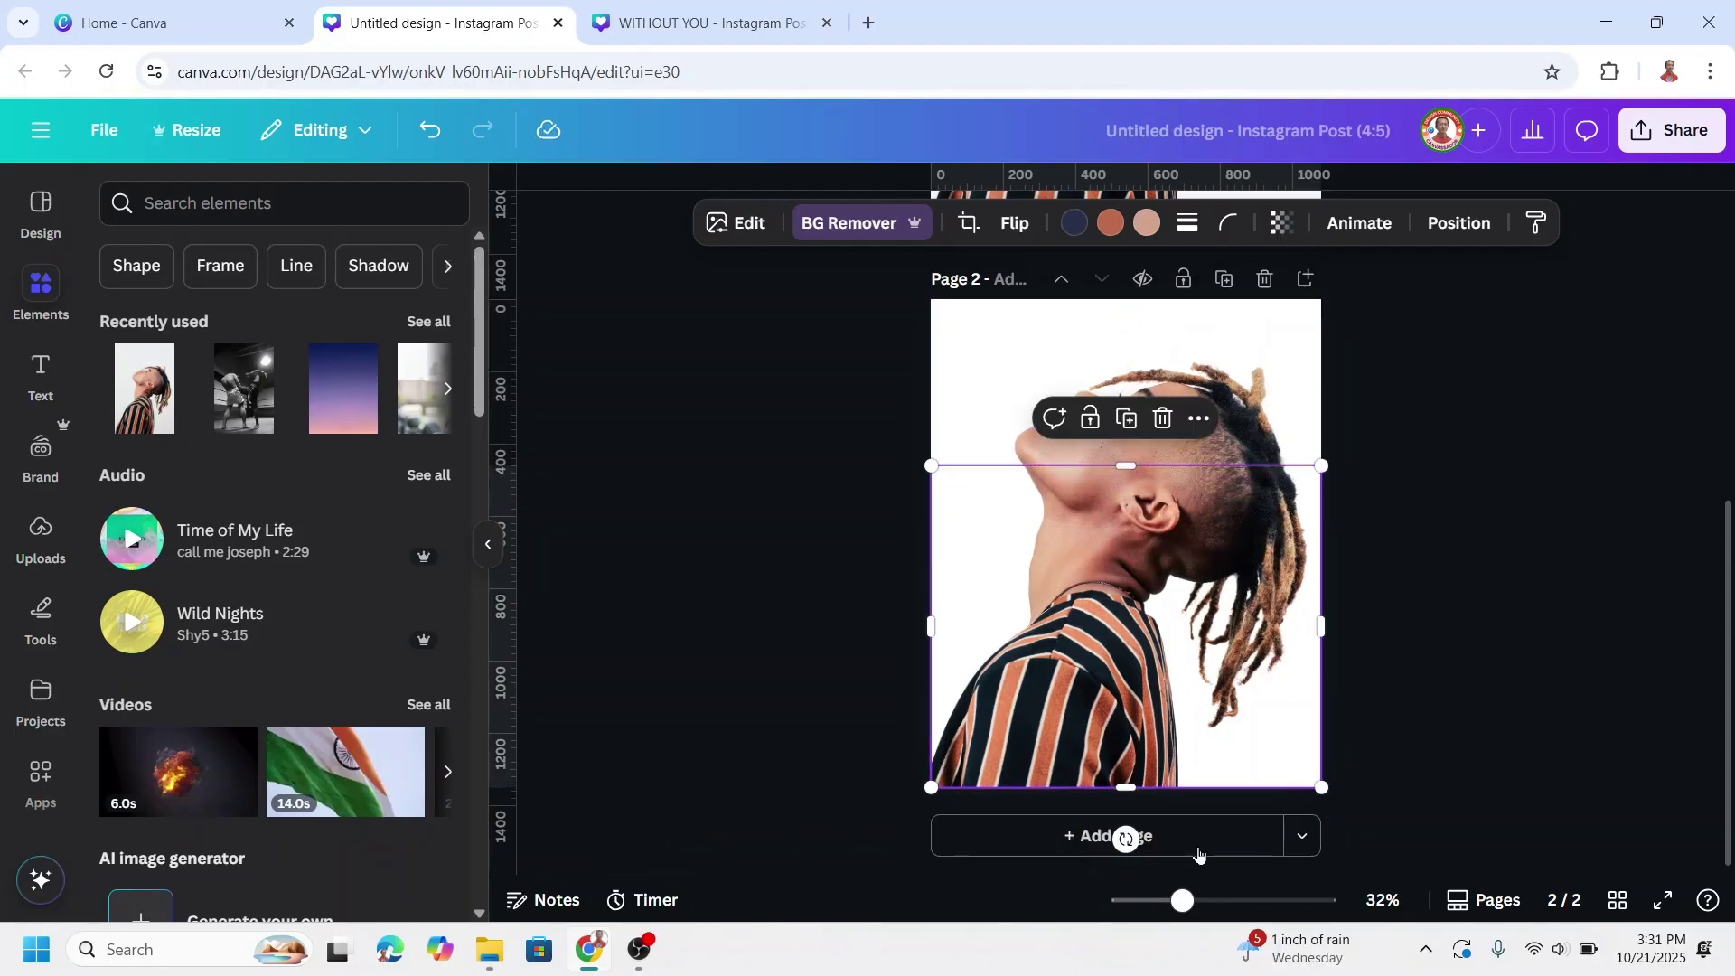
click(1241, 901)
drag(1126, 336, 1125, 351)
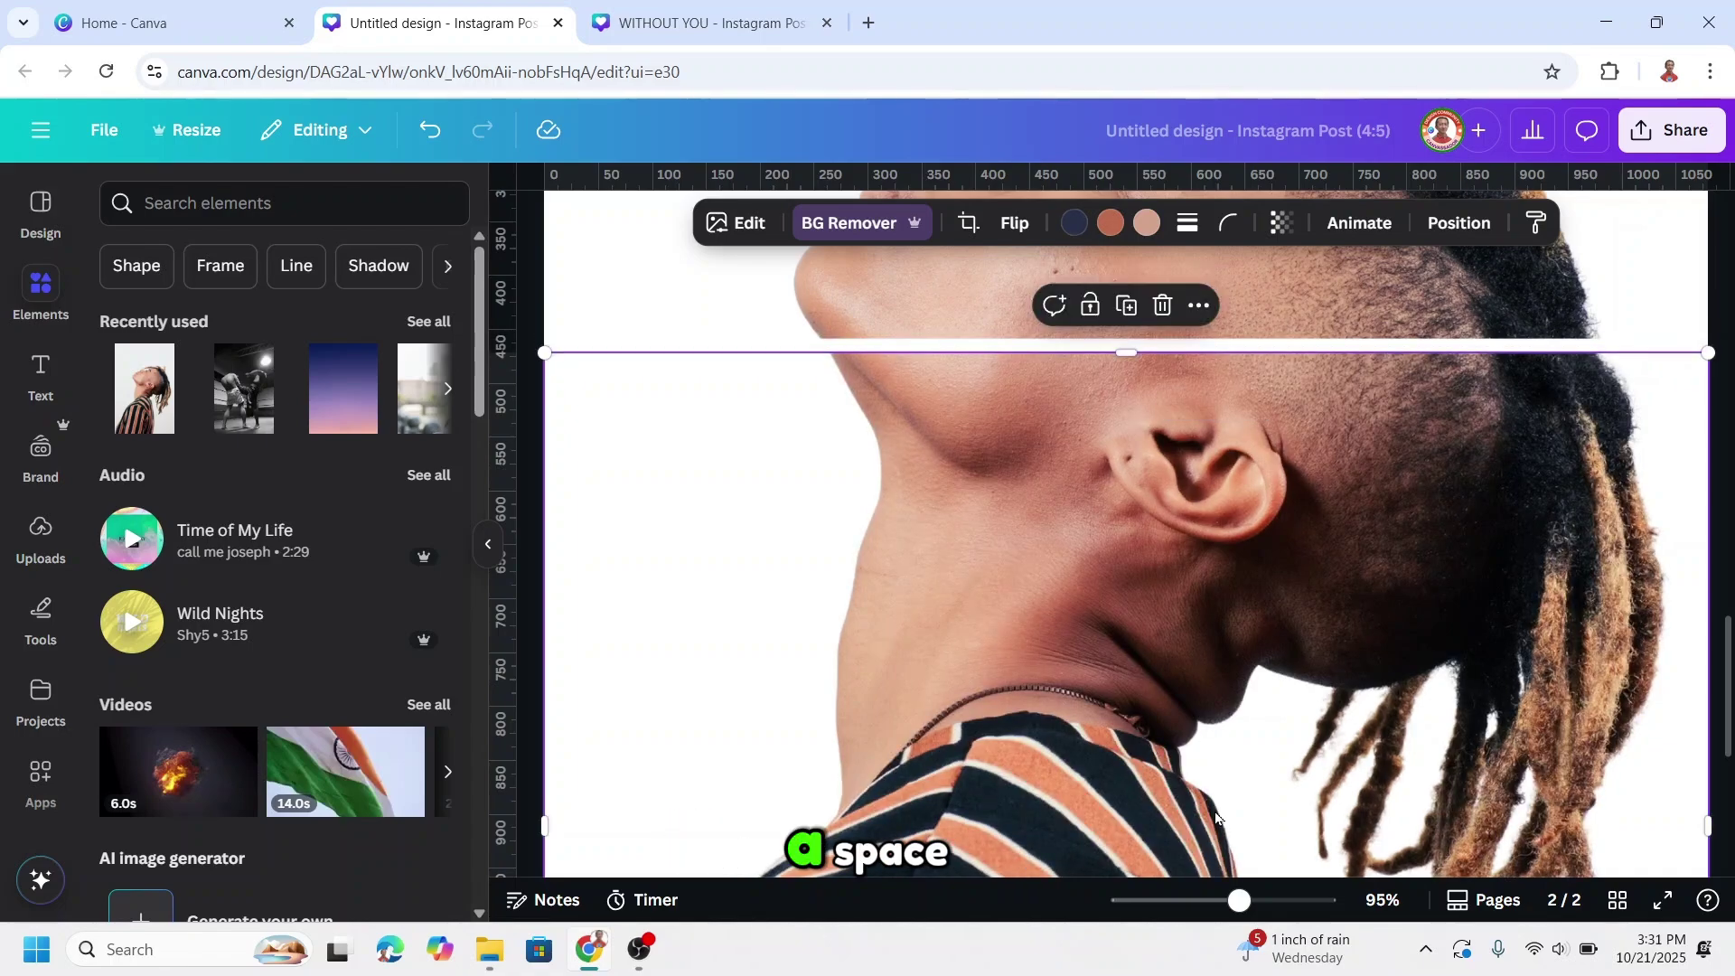
Step: Place two closely spaced pairs of vertical ruler guides on page 2, one starting at about 439 and one just behind the ear
click(1214, 901)
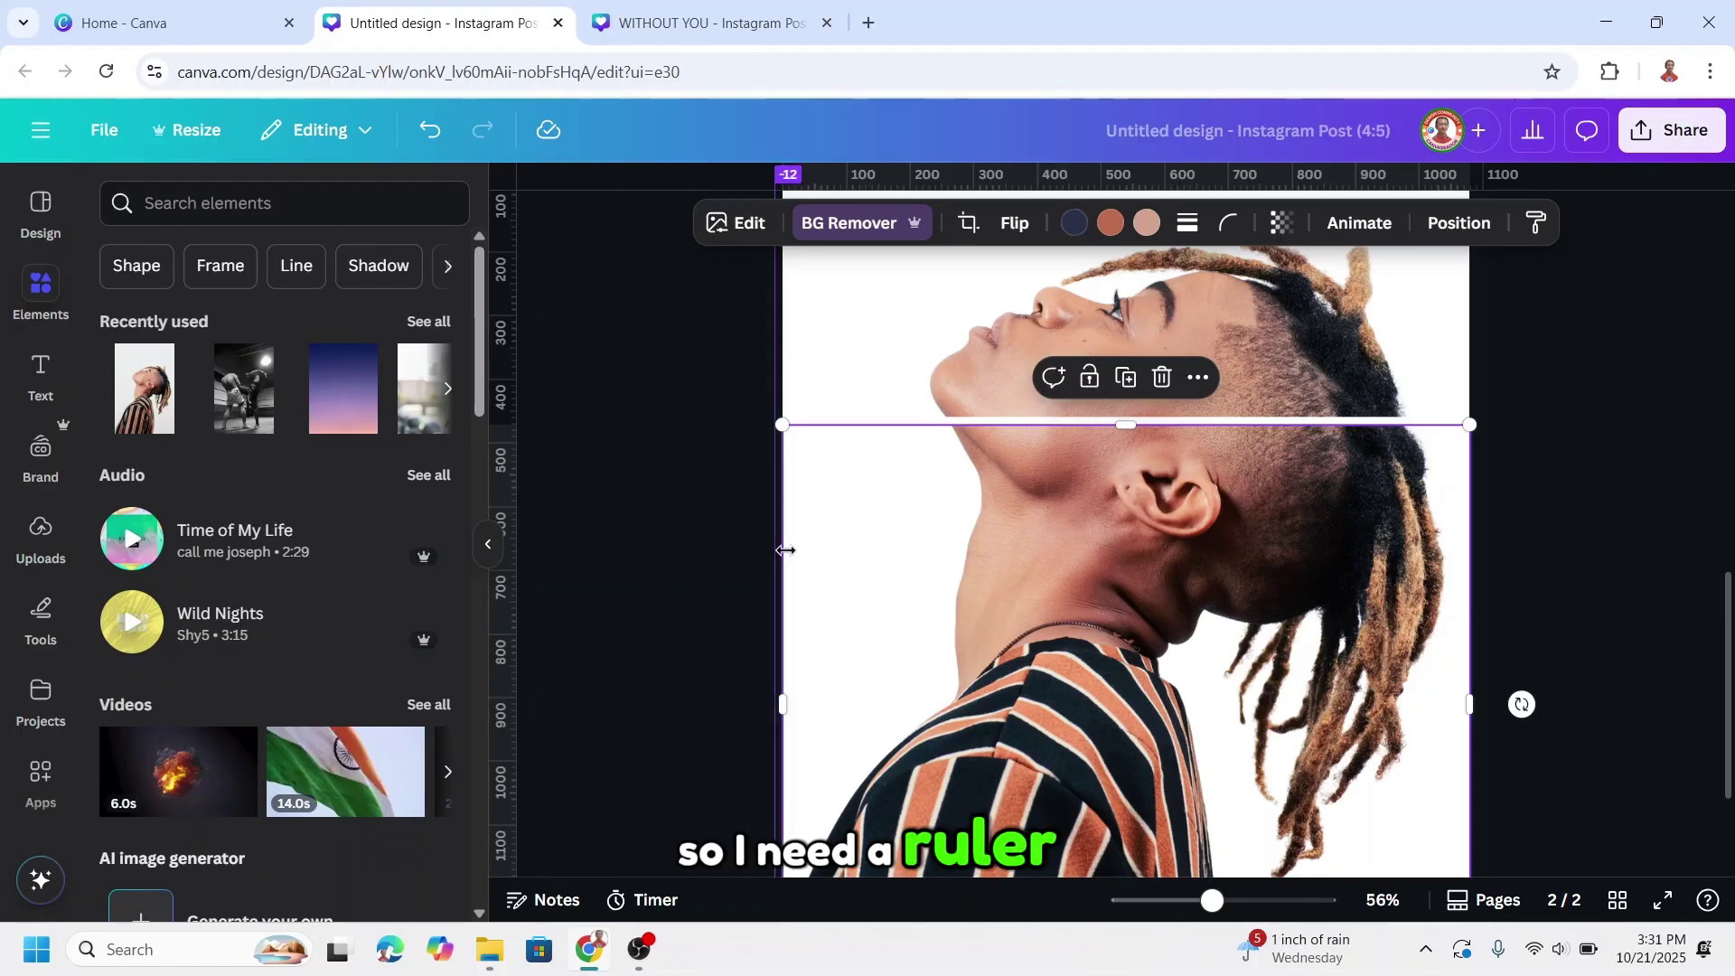
drag(785, 551, 1048, 550)
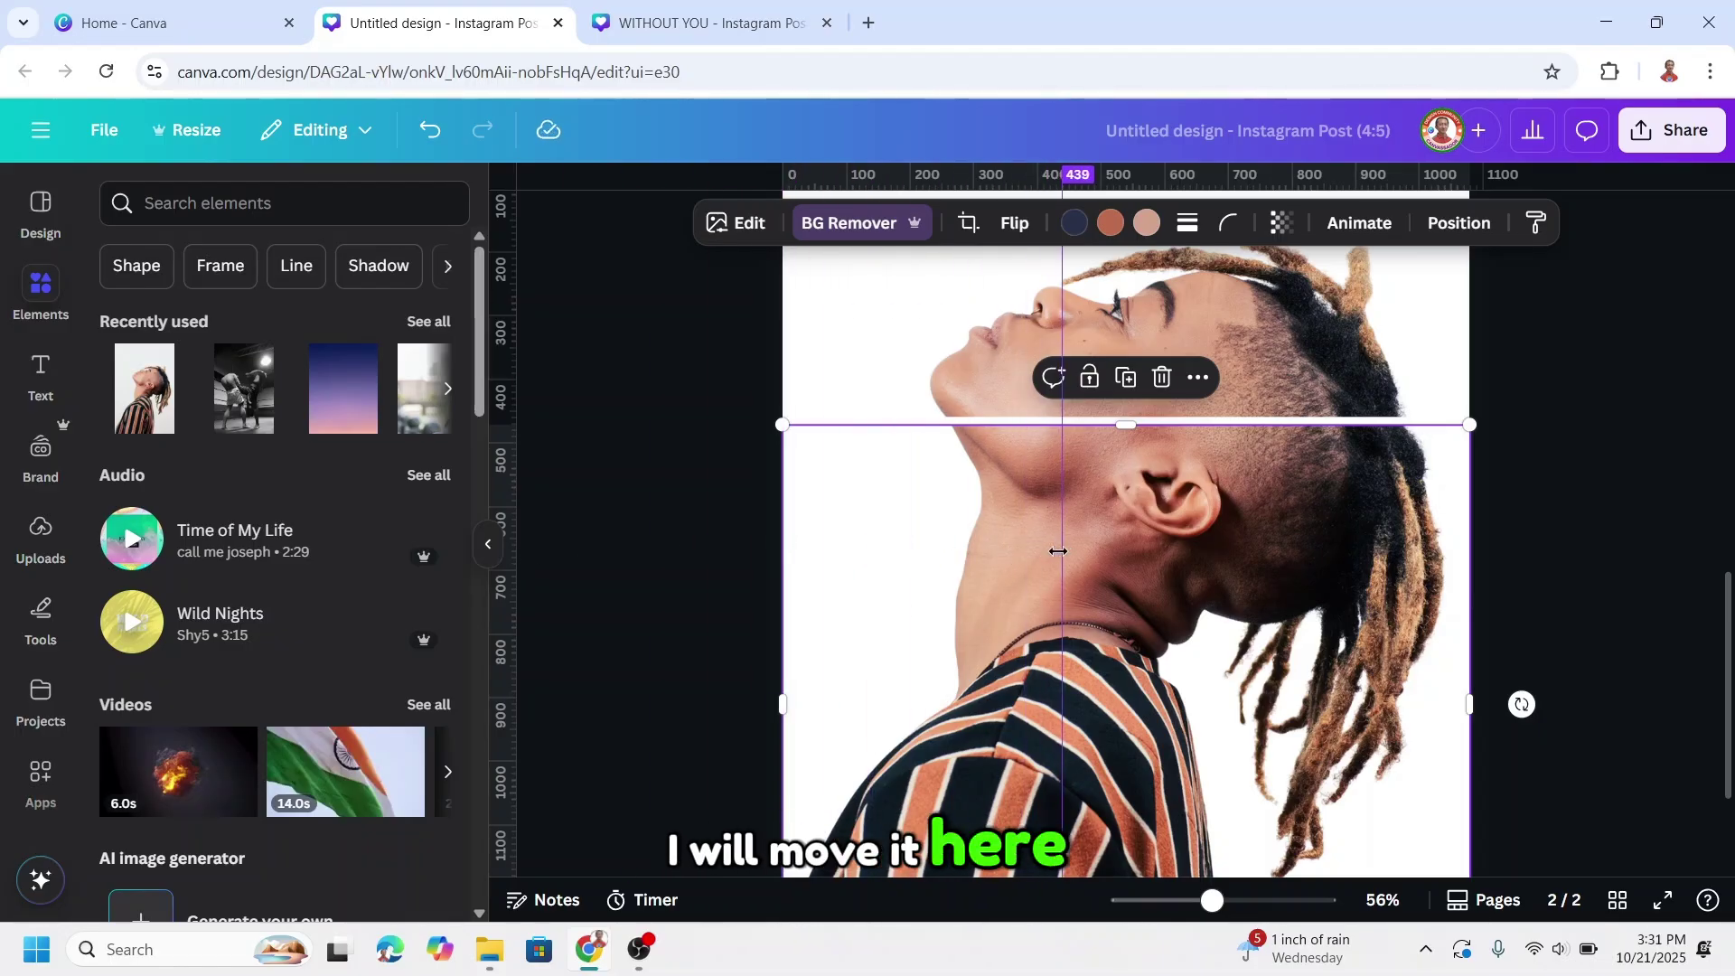
drag(548, 465, 1221, 497)
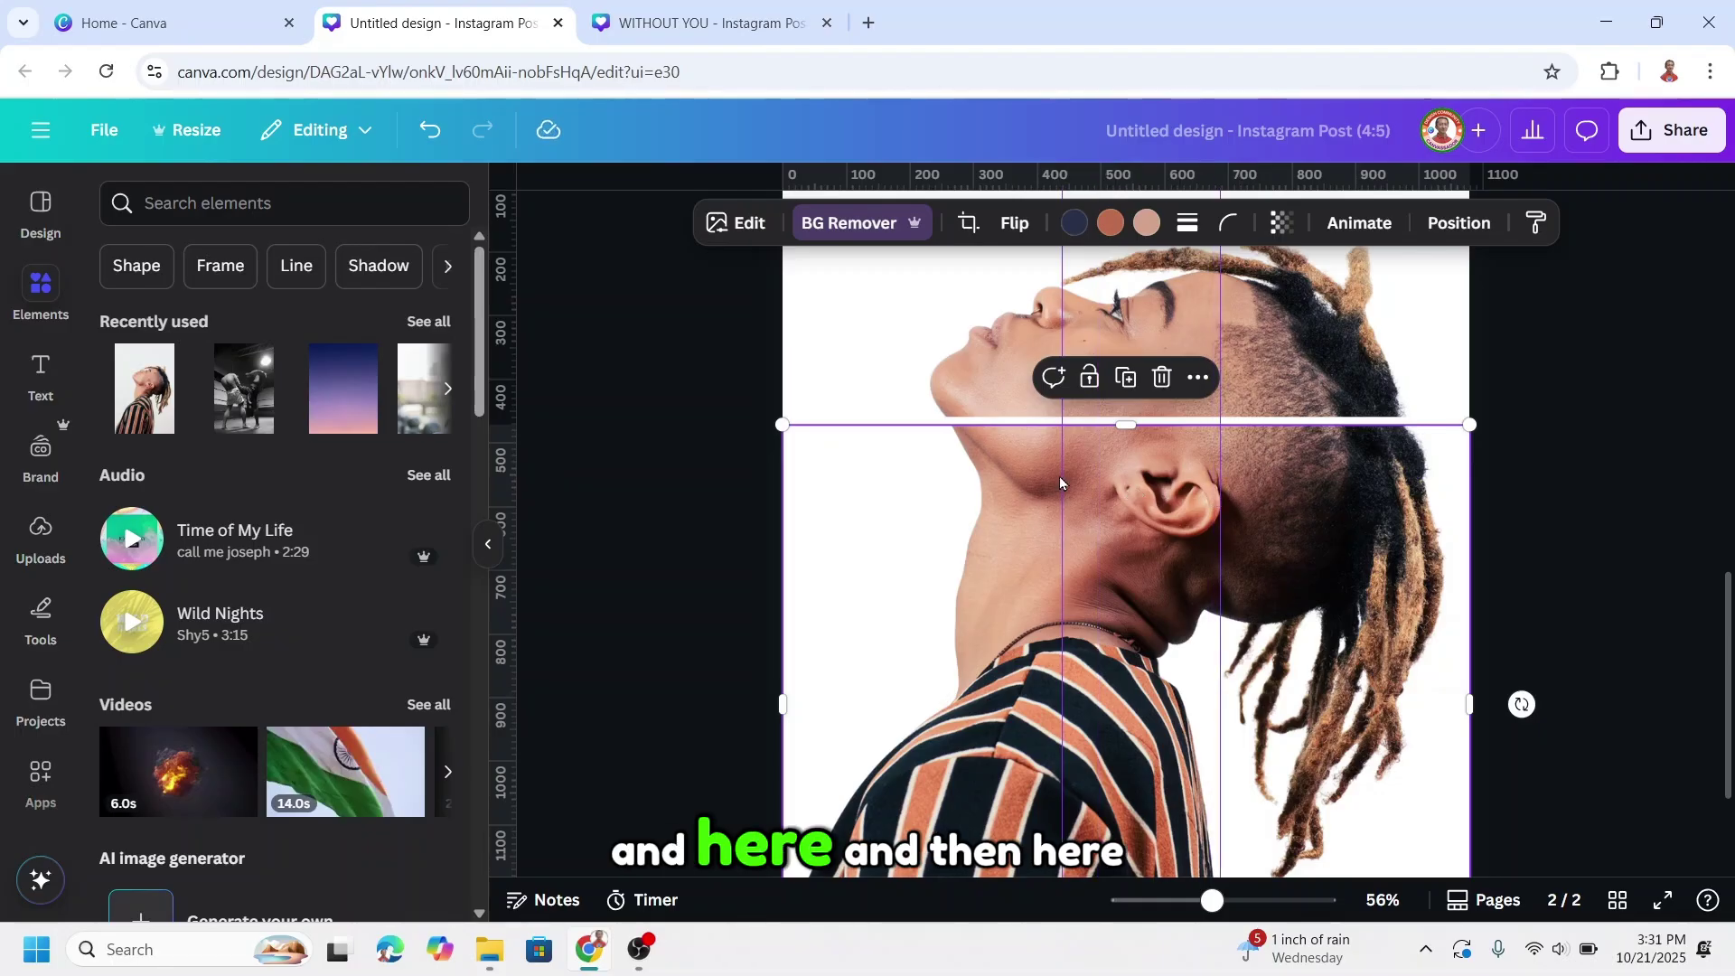
drag(502, 470, 1073, 488)
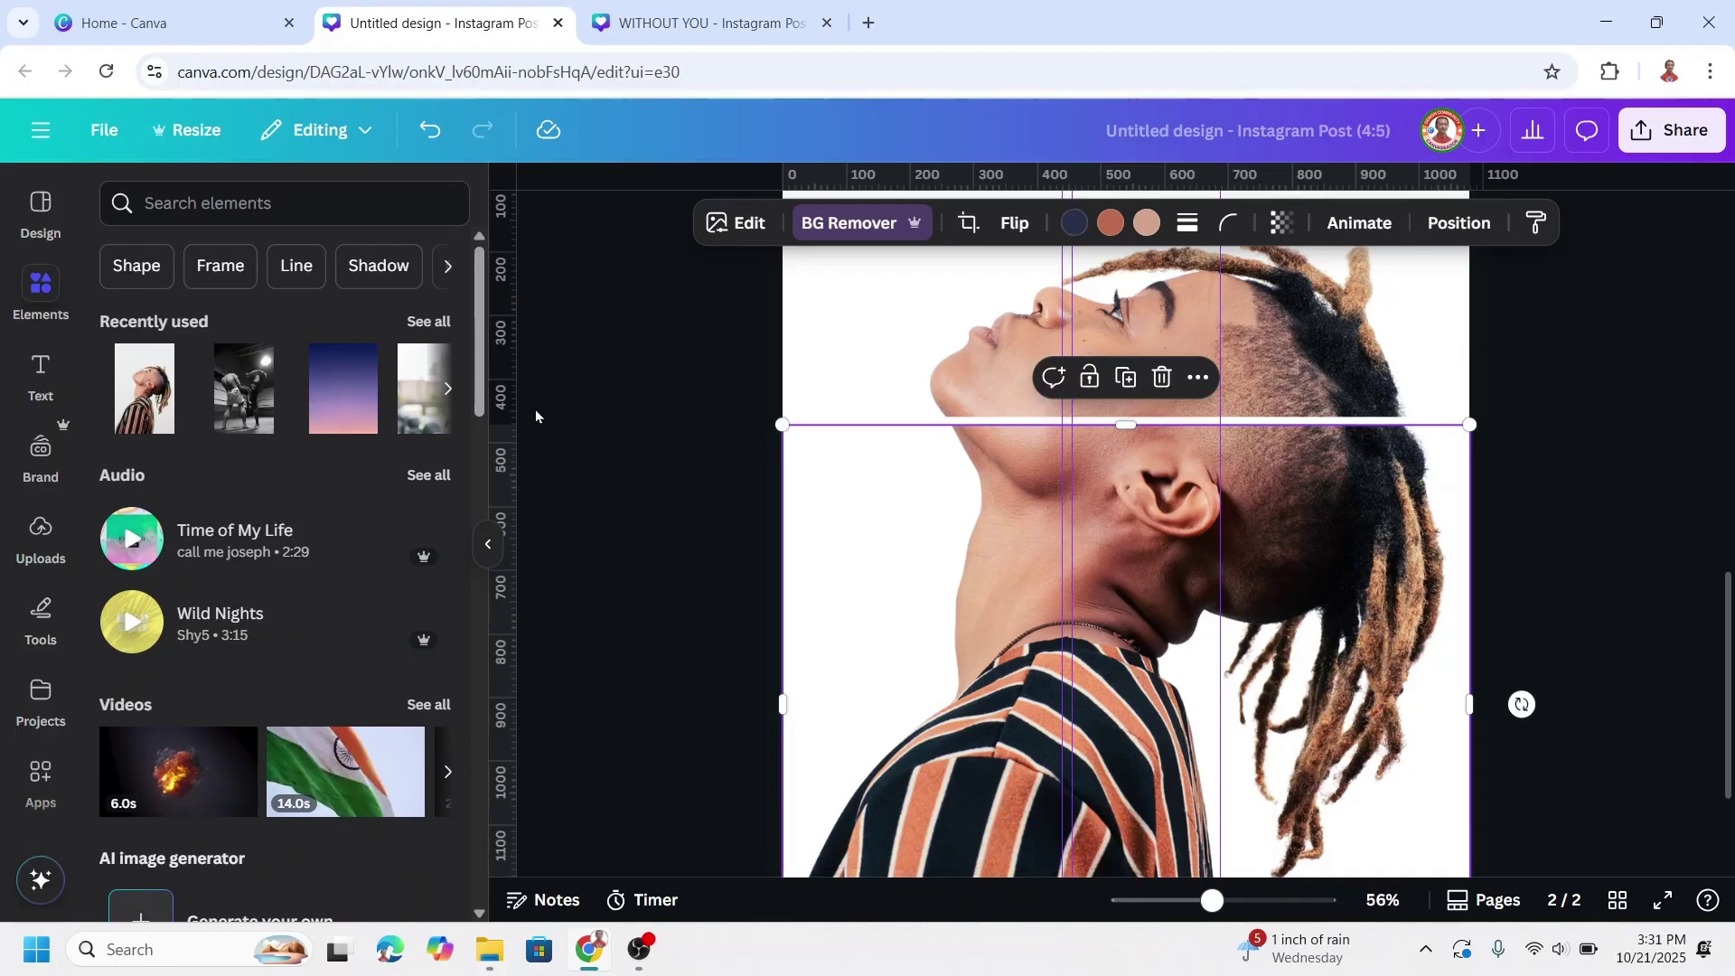
drag(503, 415, 1025, 471)
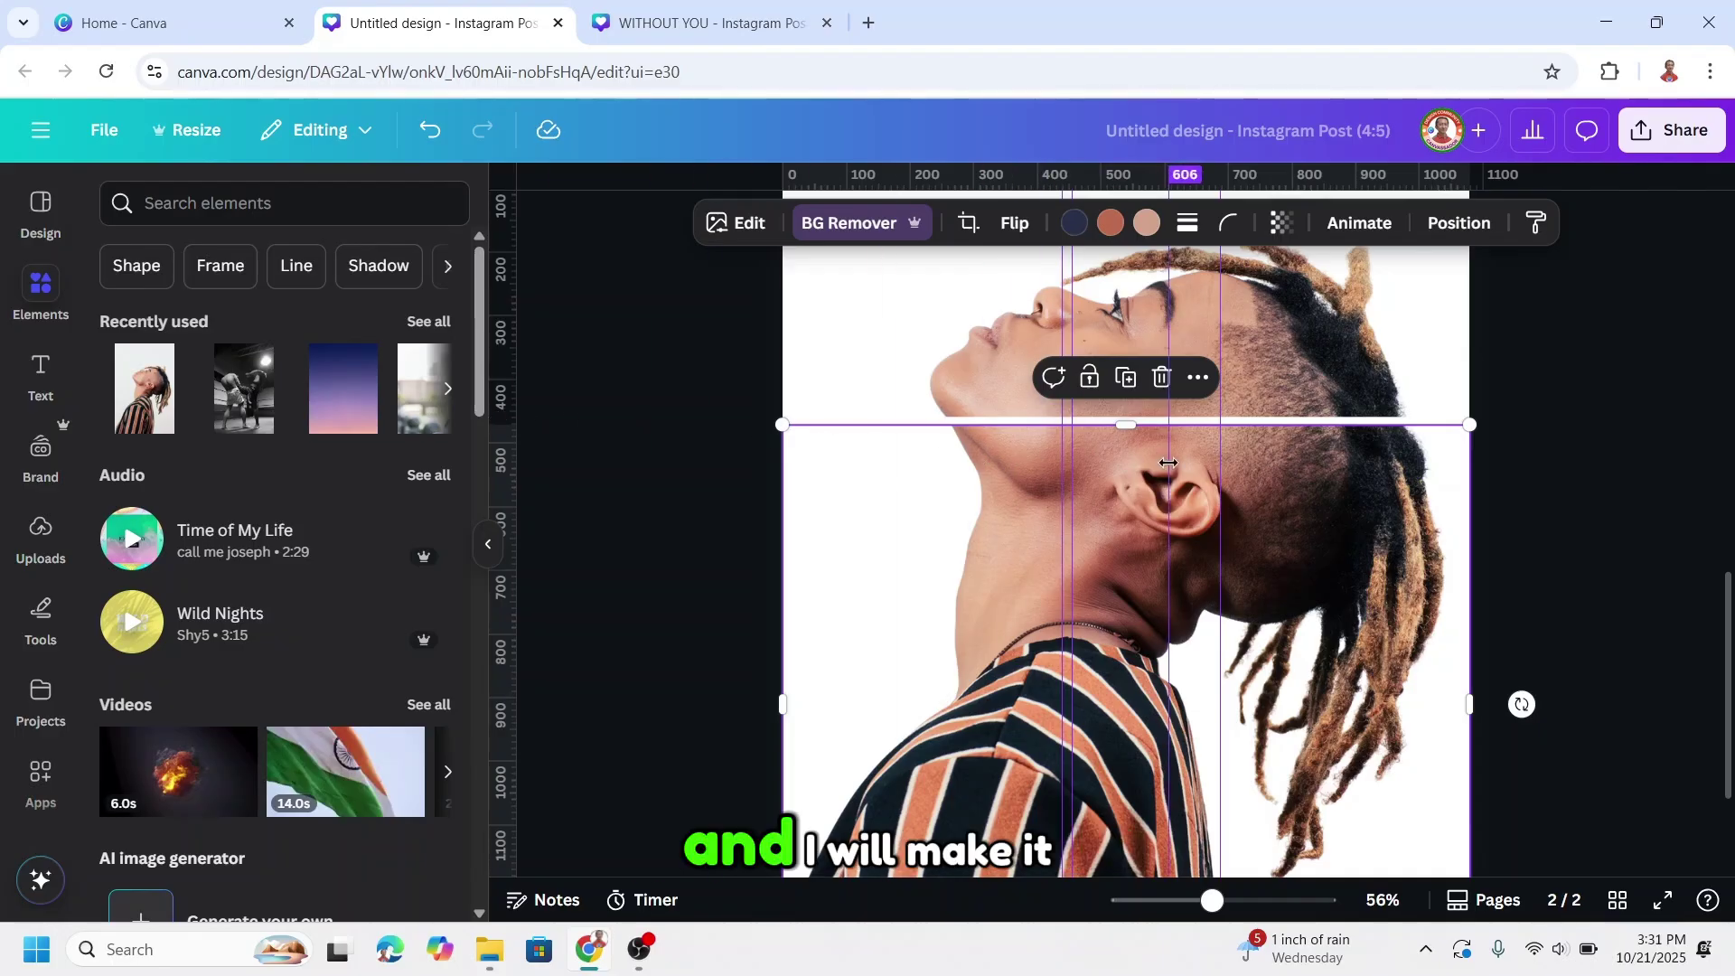
drag(1169, 462, 1227, 454)
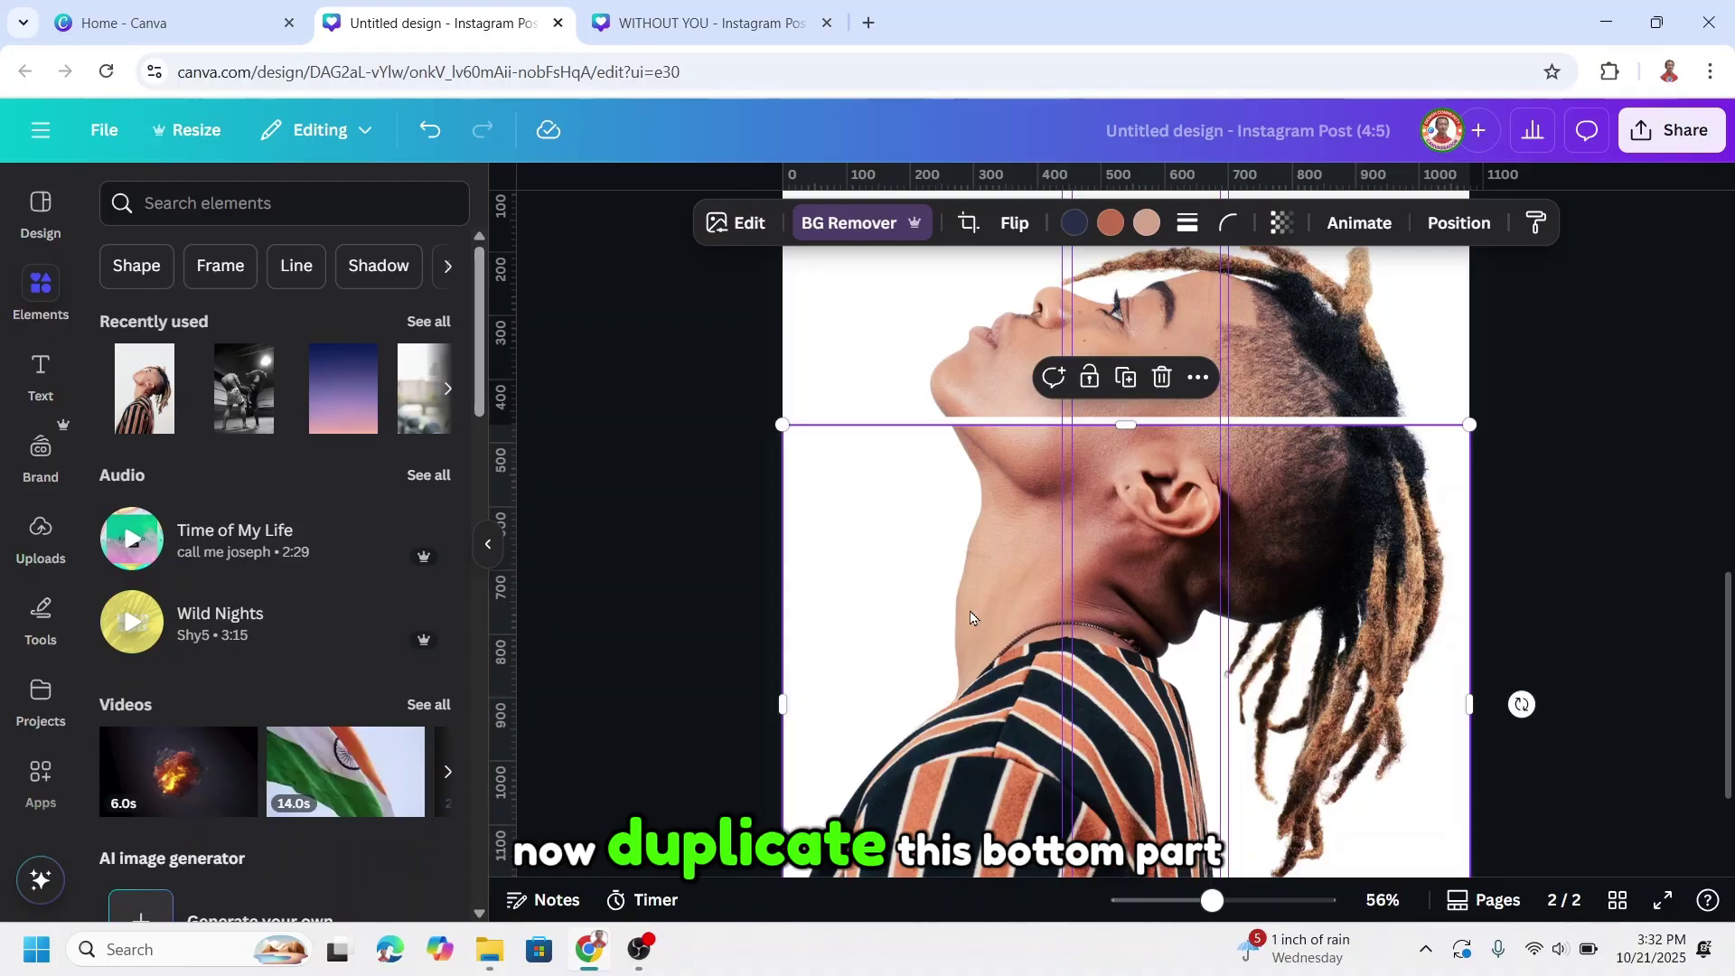
Step: Duplicate the lower part in place and crop the two copies to either side of the first guide pair, leaving a narrow vertical gap
click(1125, 377)
drag(952, 576, 942, 565)
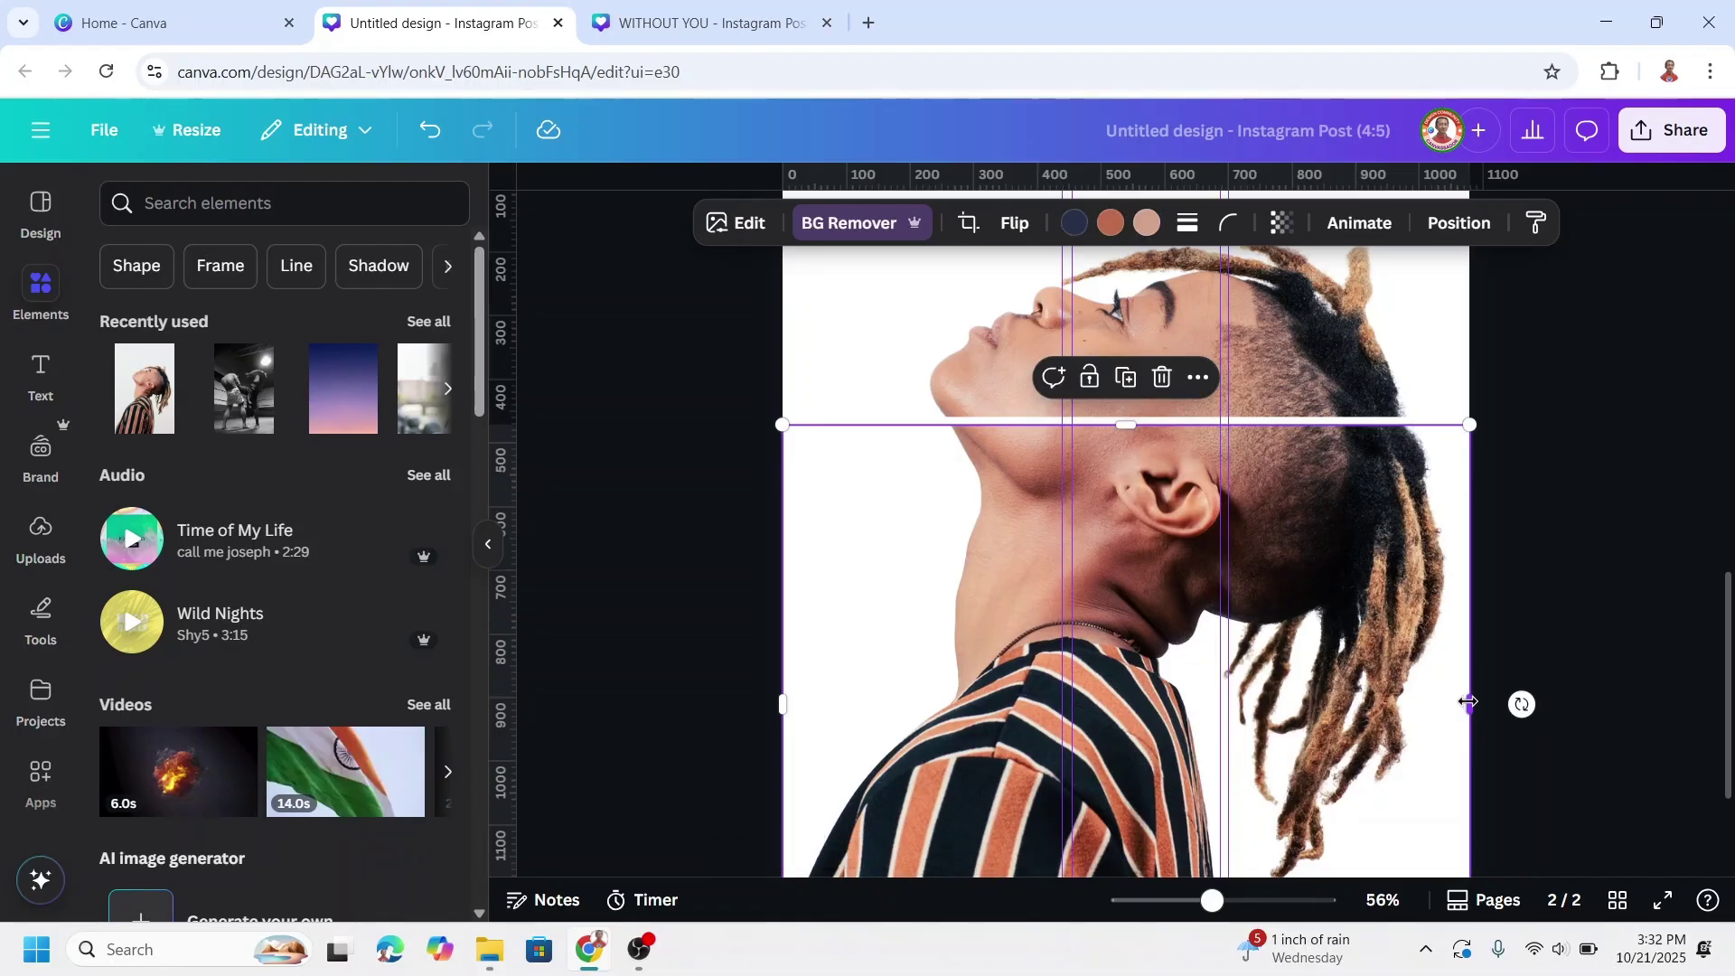
drag(1467, 702, 1063, 693)
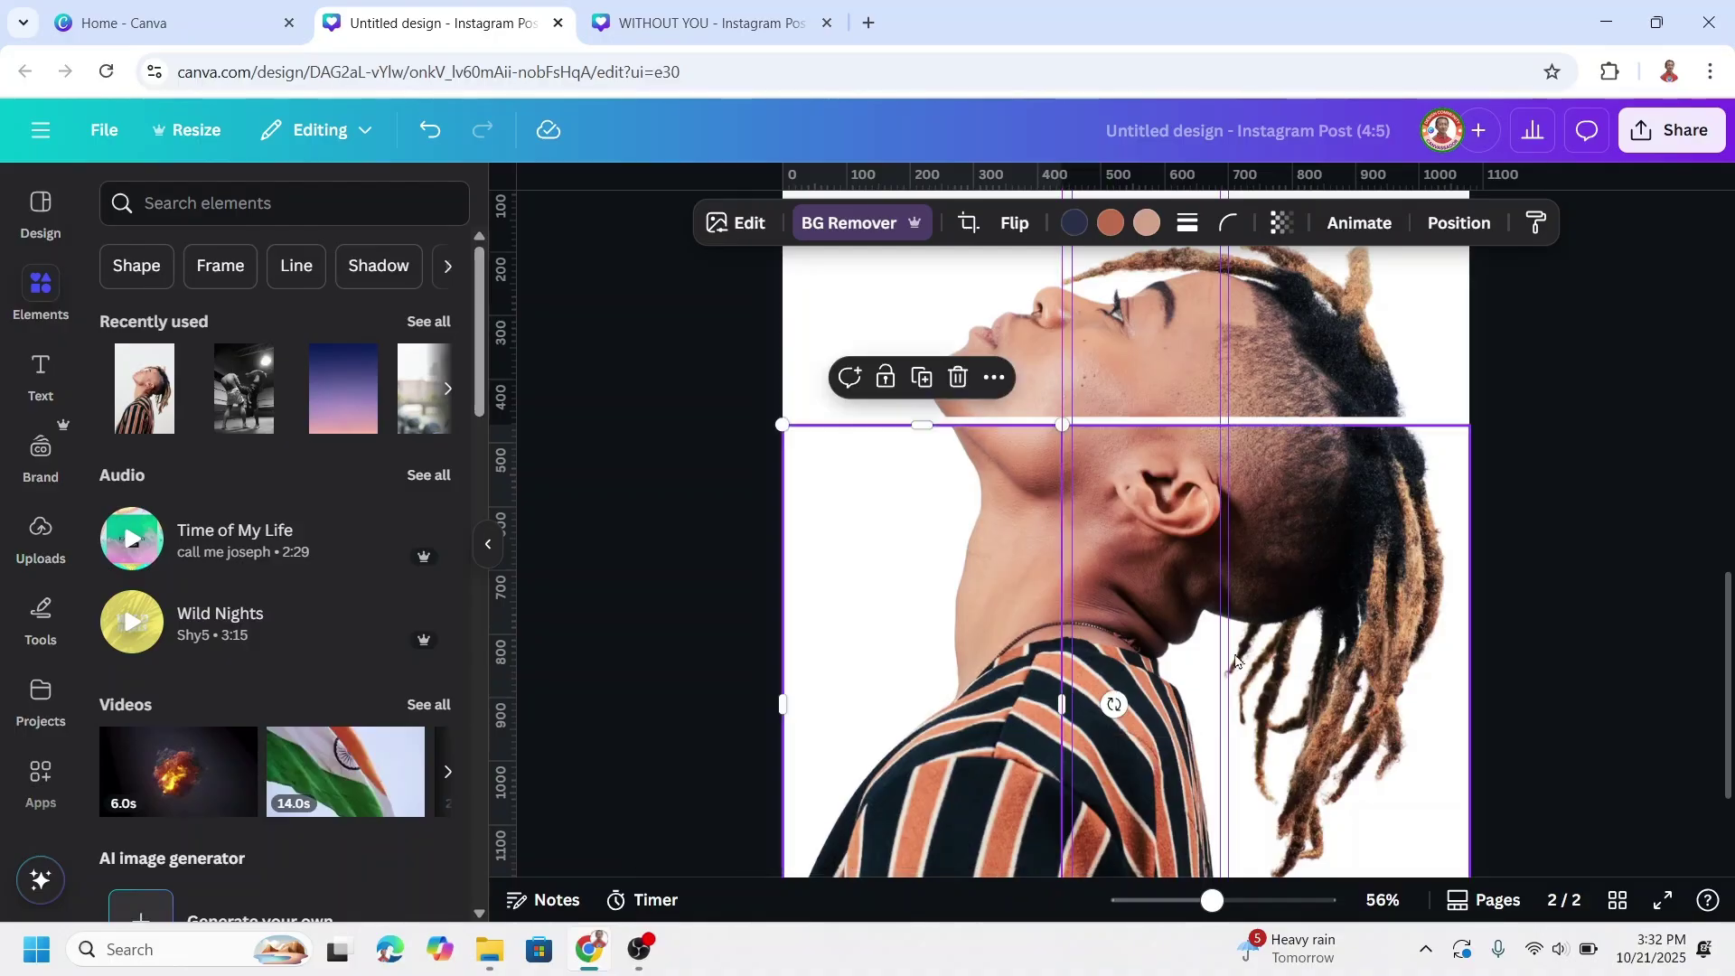
click(1157, 565)
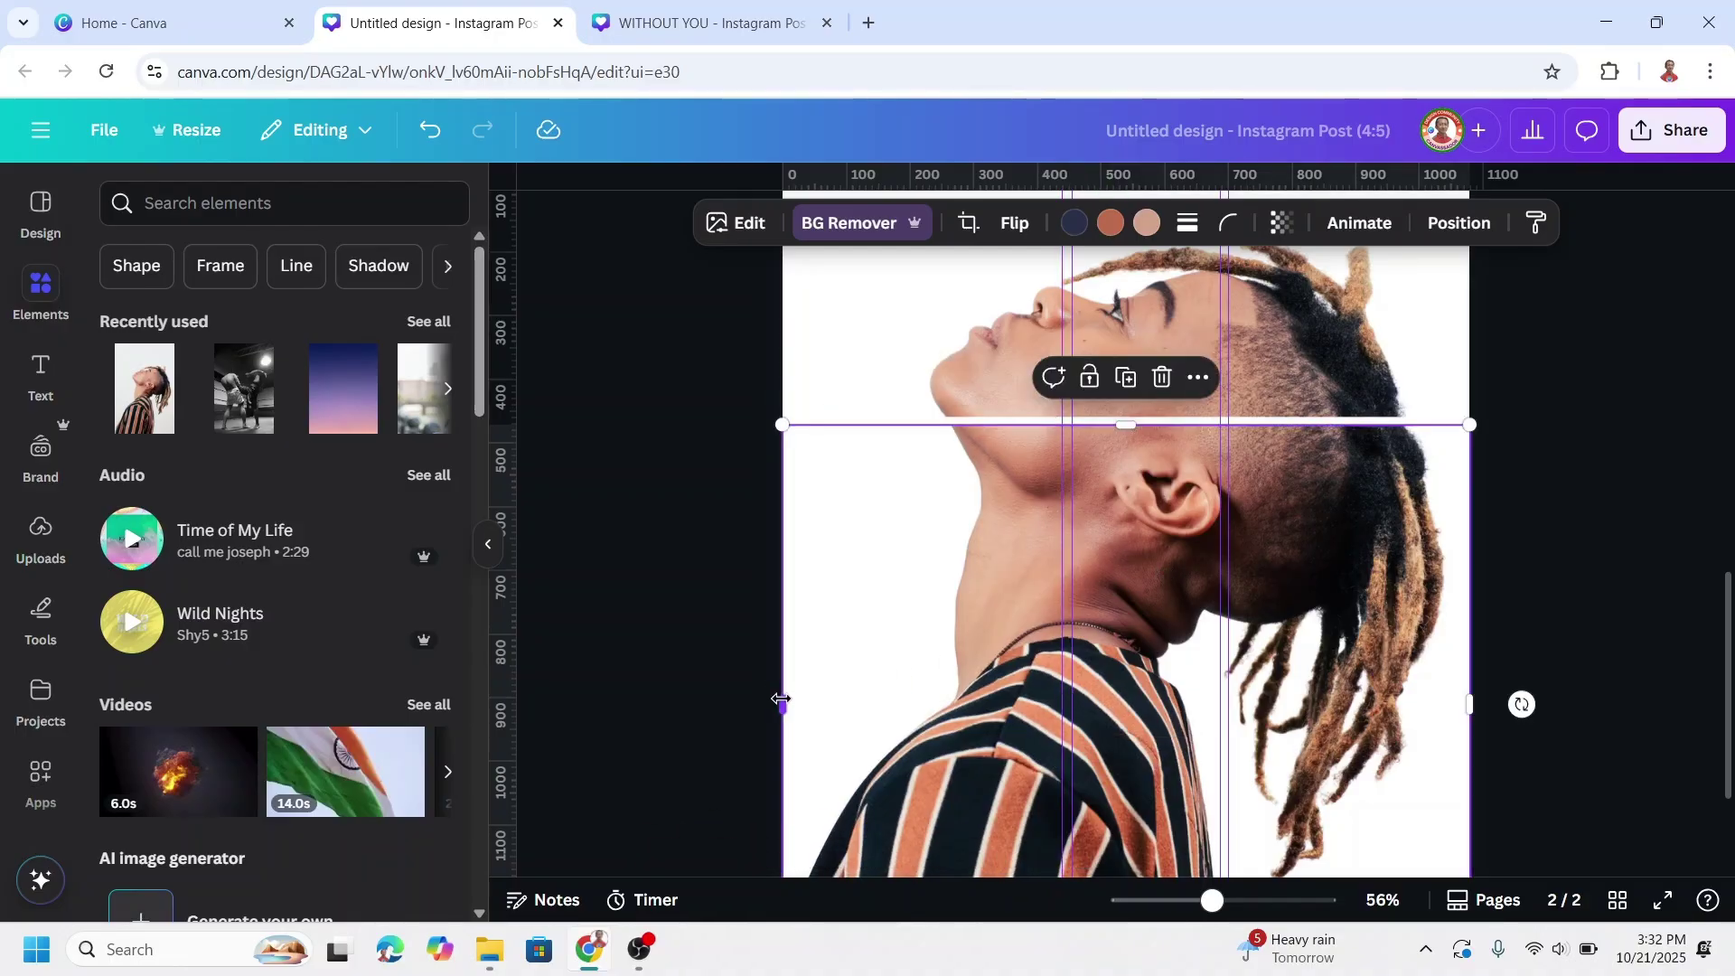
drag(782, 701, 1075, 674)
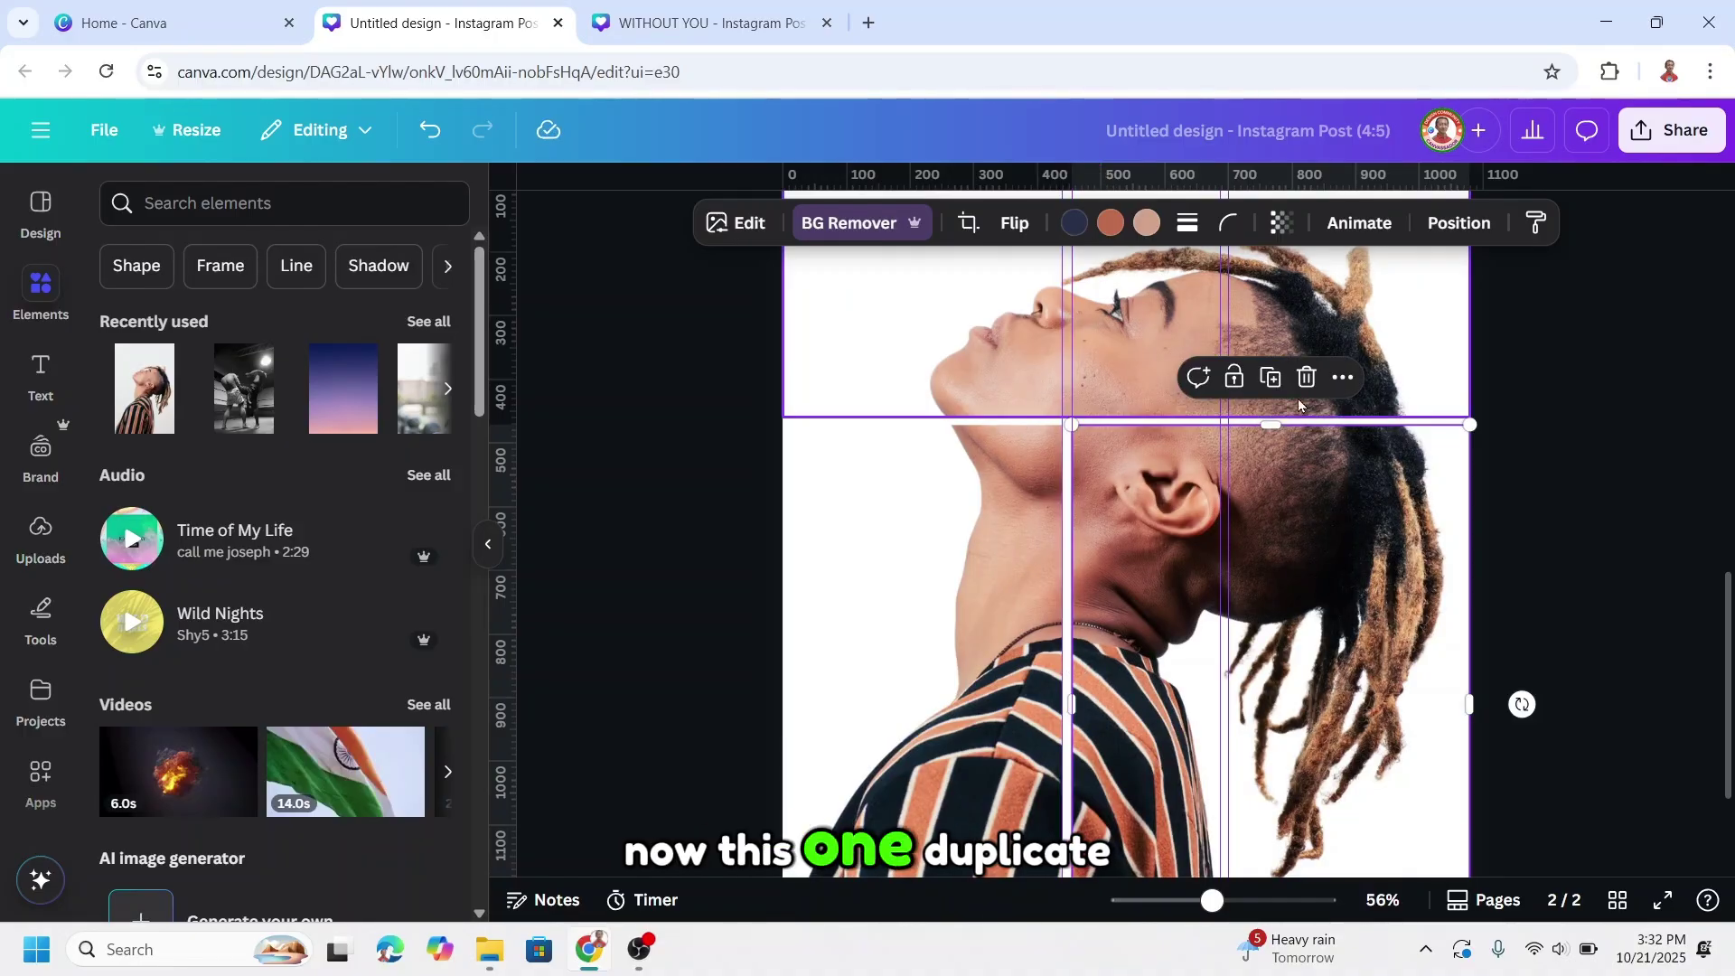
Step: Duplicate the lower-right piece in place and crop the copies to either side of the second guide pair, forming middle and right strips
click(1270, 378)
mouse_move(1327, 592)
mouse_down()
mouse_move(1340, 573)
mouse_move(1313, 573)
mouse_up()
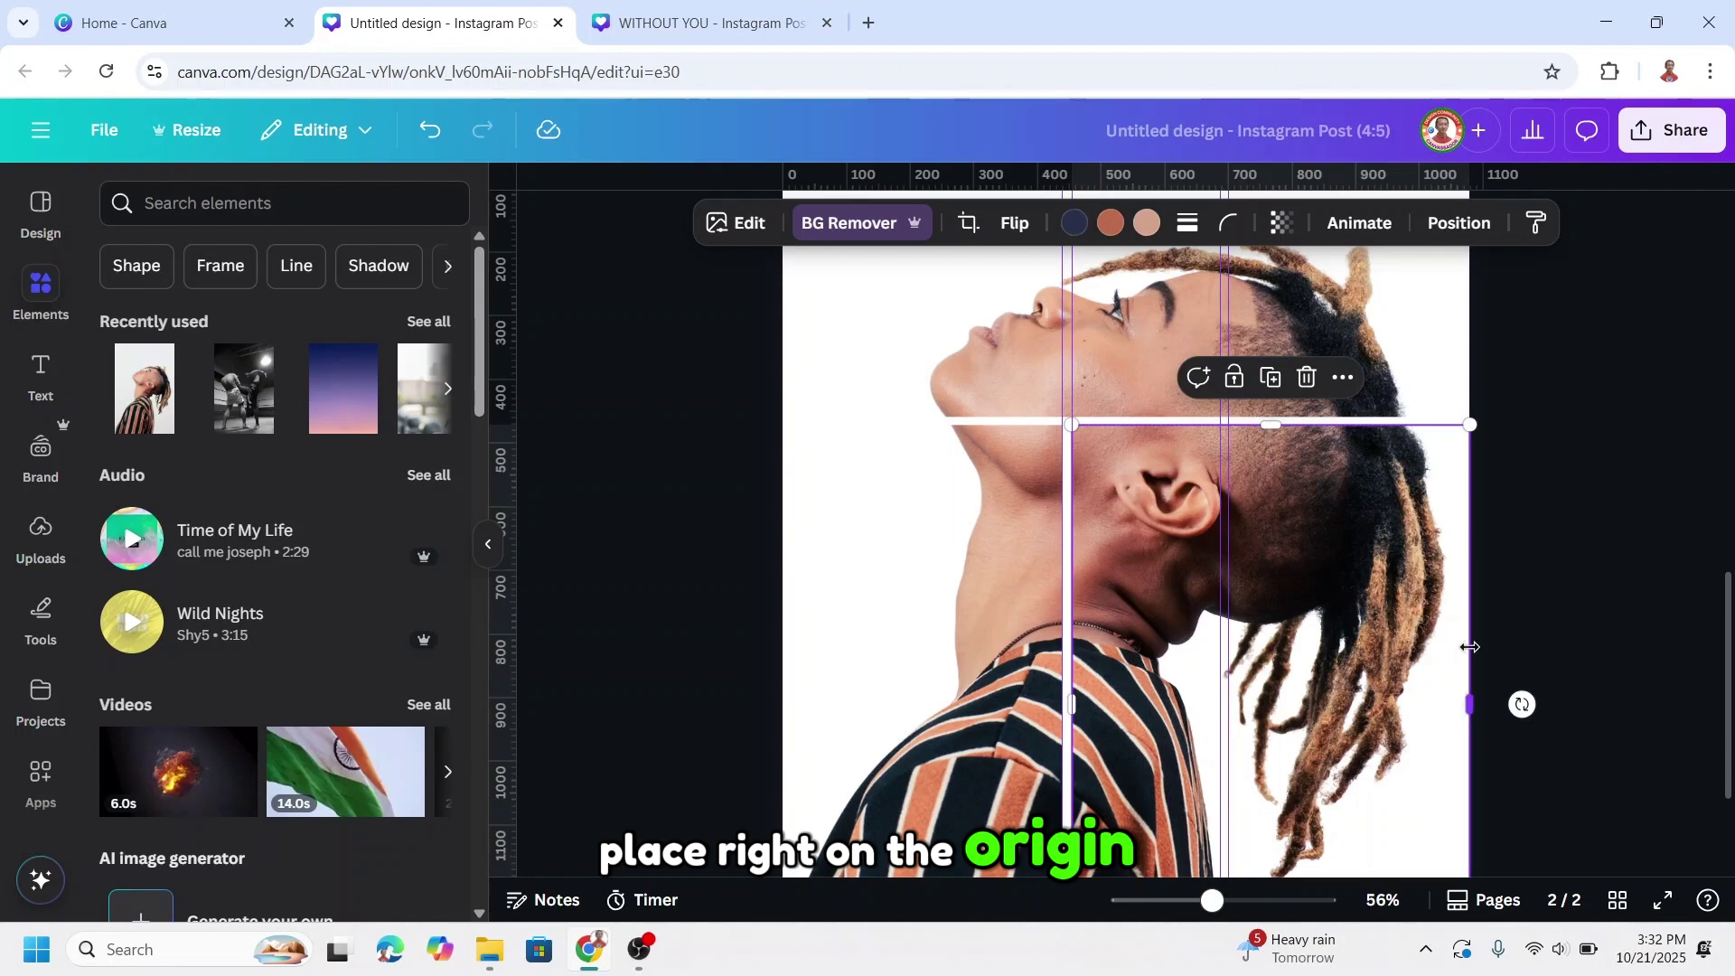
drag(1469, 647, 1218, 632)
click(1377, 573)
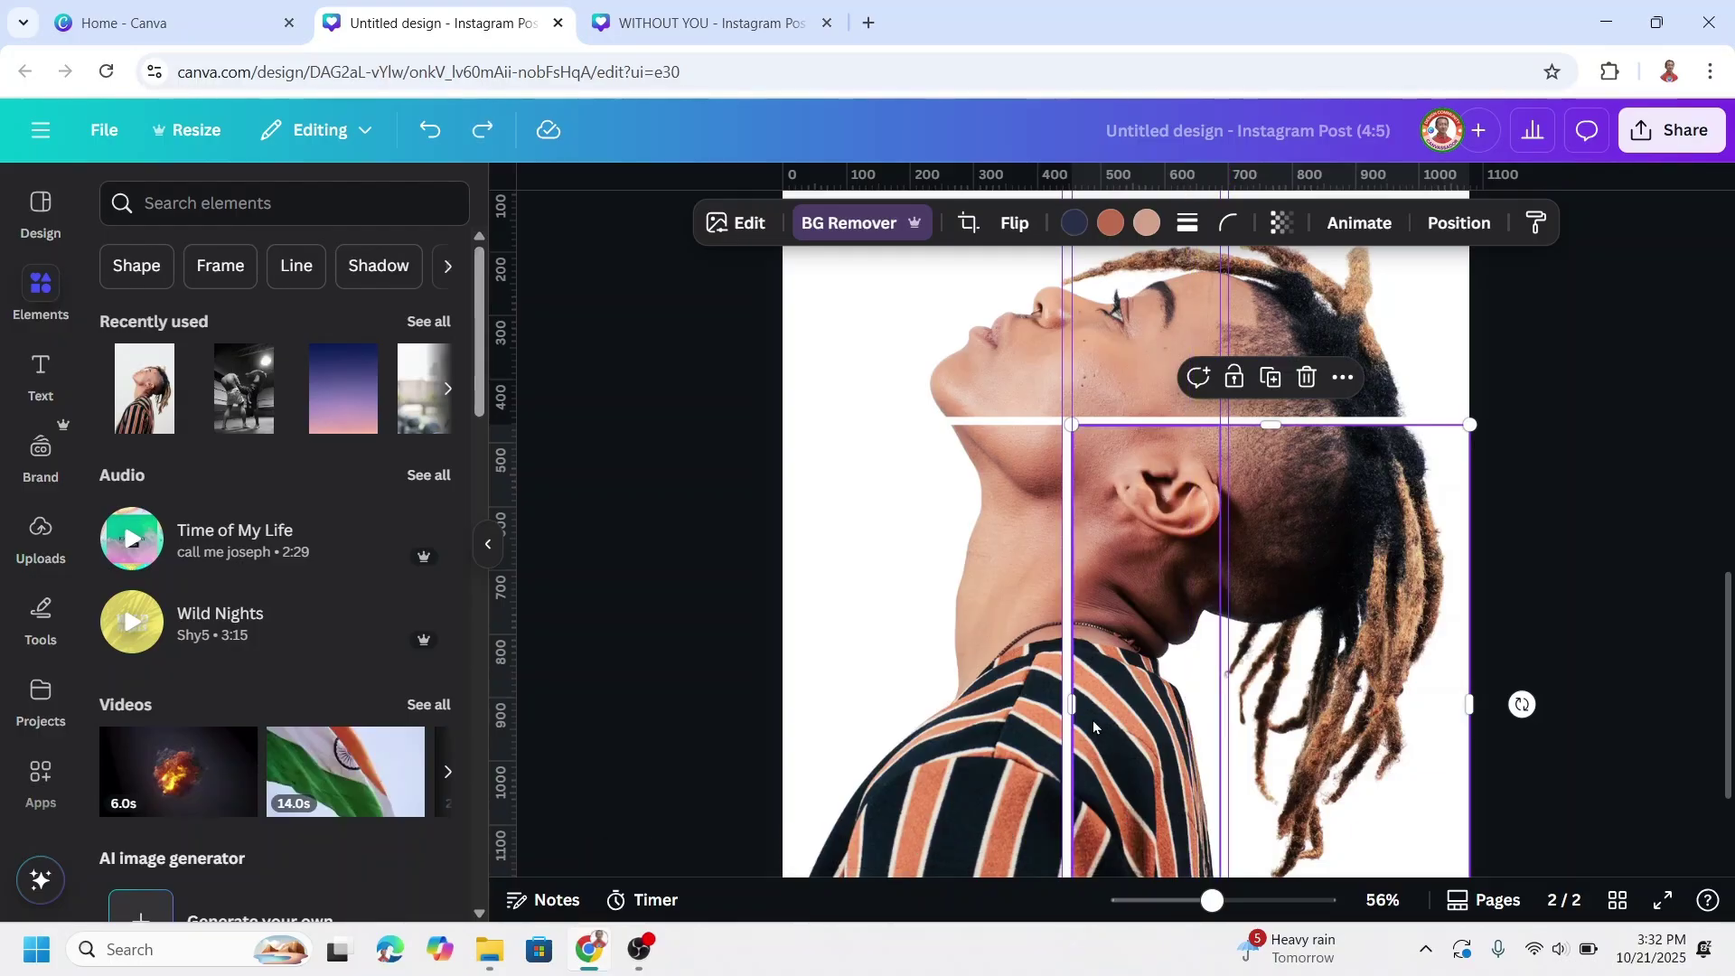
drag(1086, 716, 1229, 714)
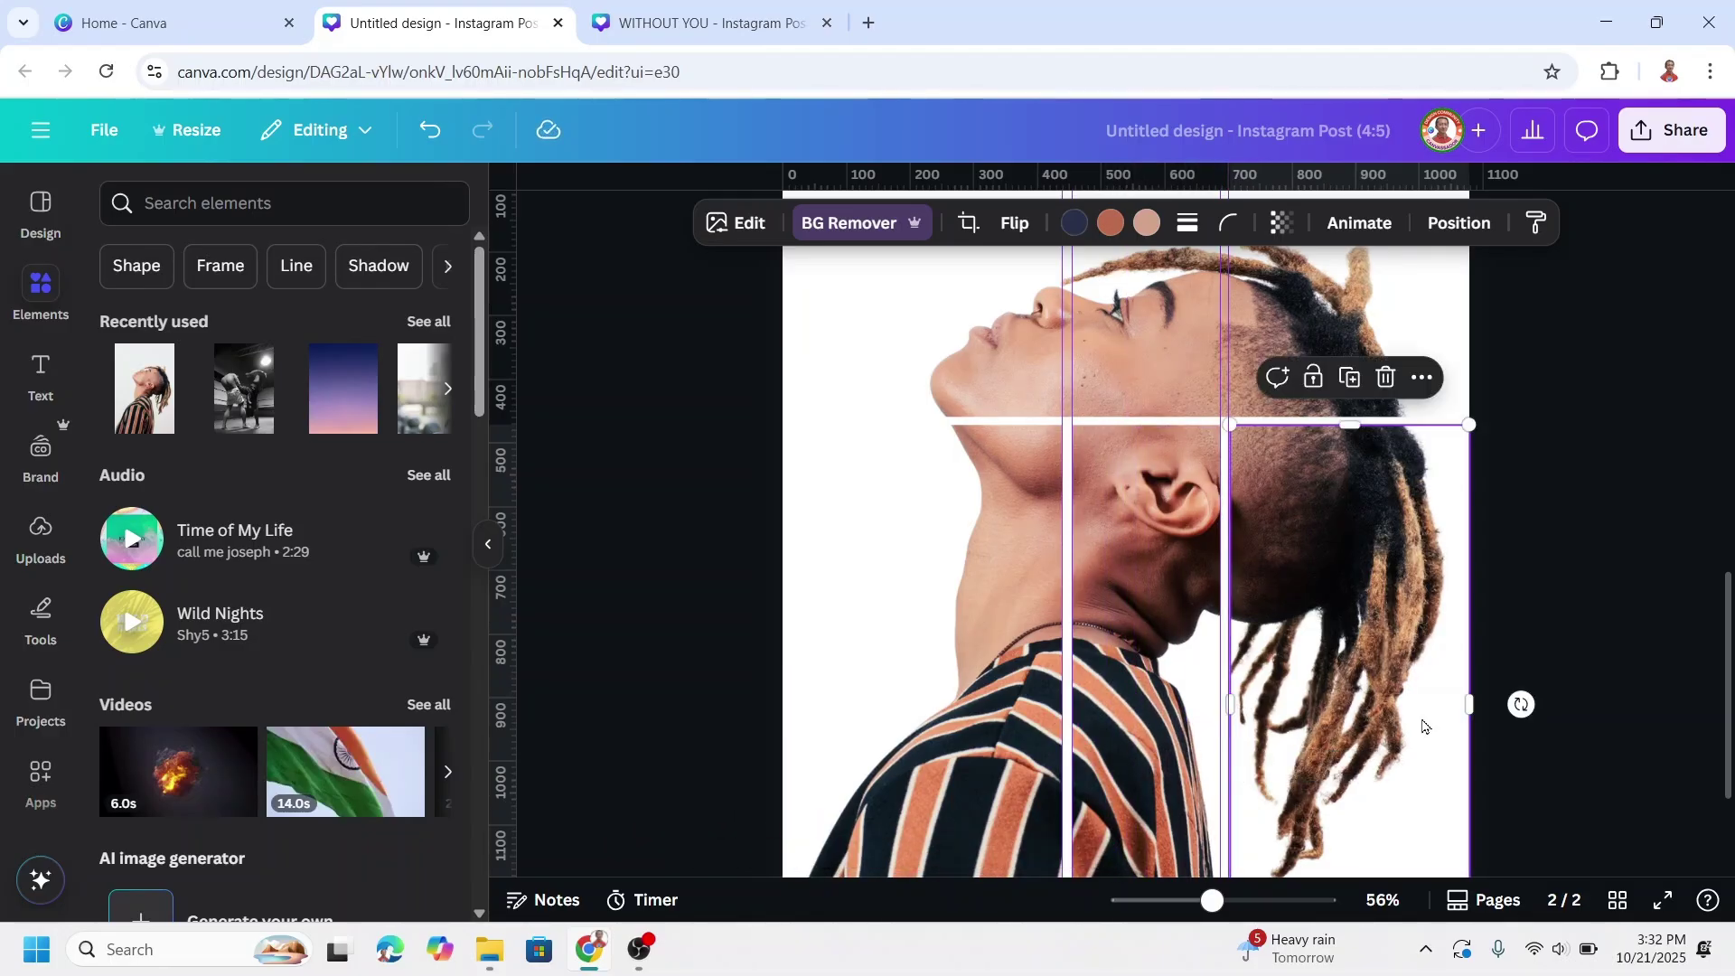
Step: Duplicate the lower-left strip in place on page 2 and crop the copies above and below a narrow horizontal gap across the shoulder
key(ctrl+minus)
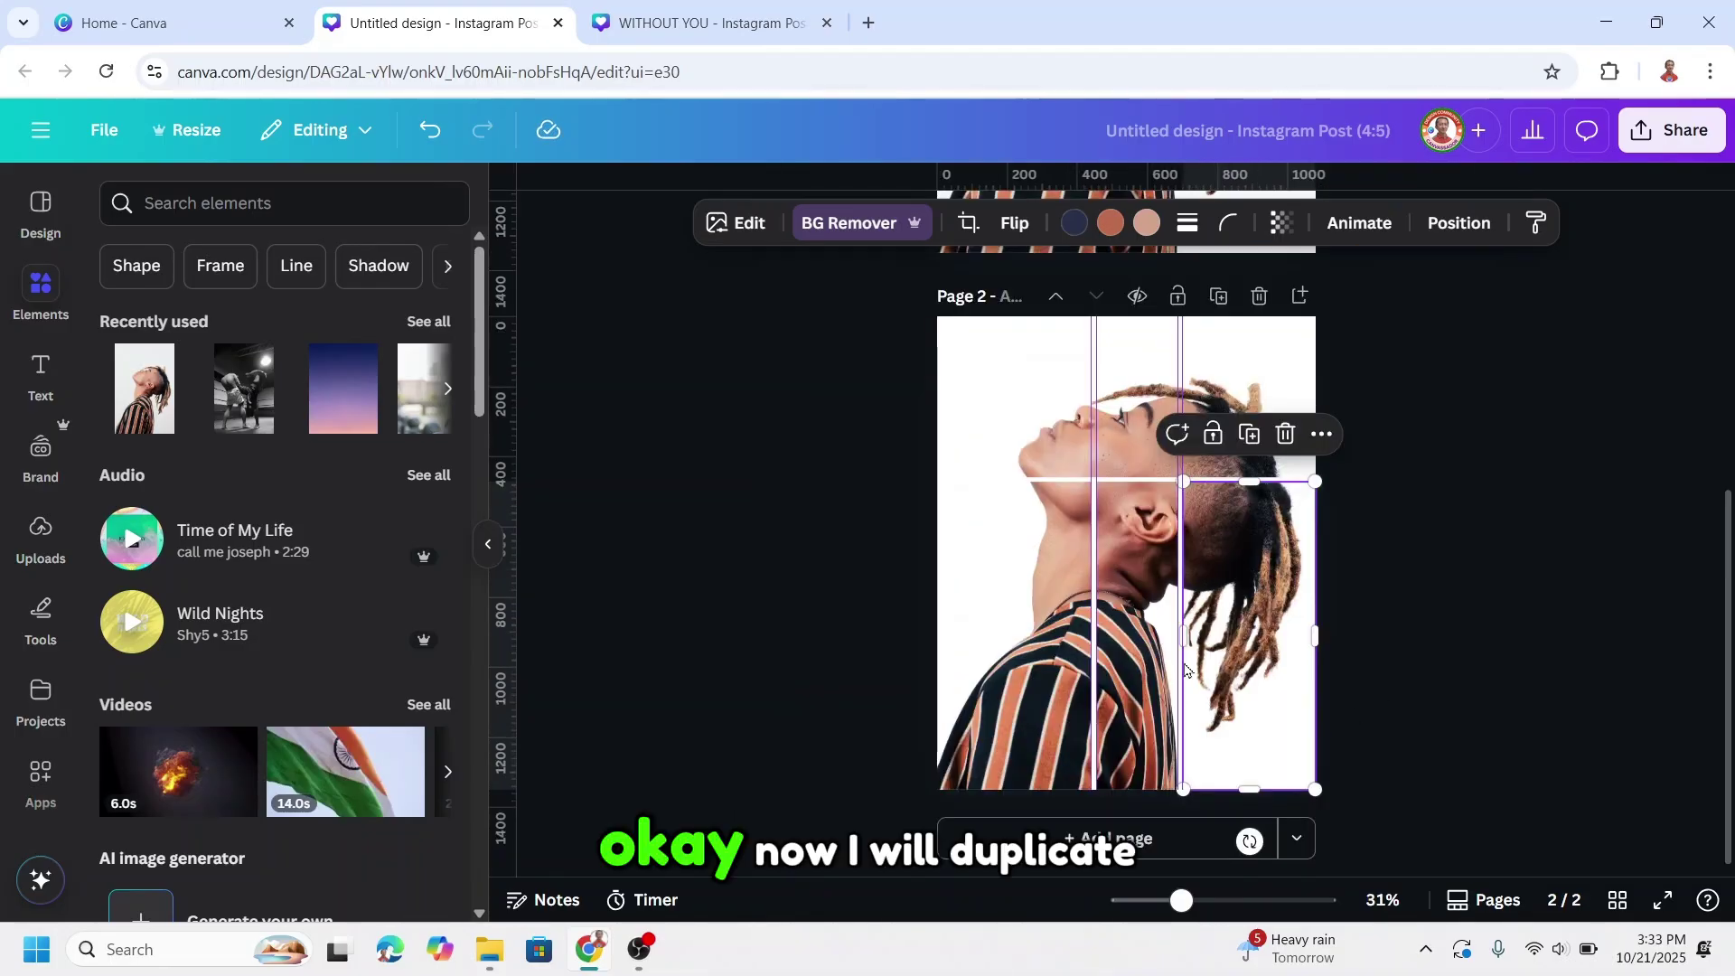
click(1032, 673)
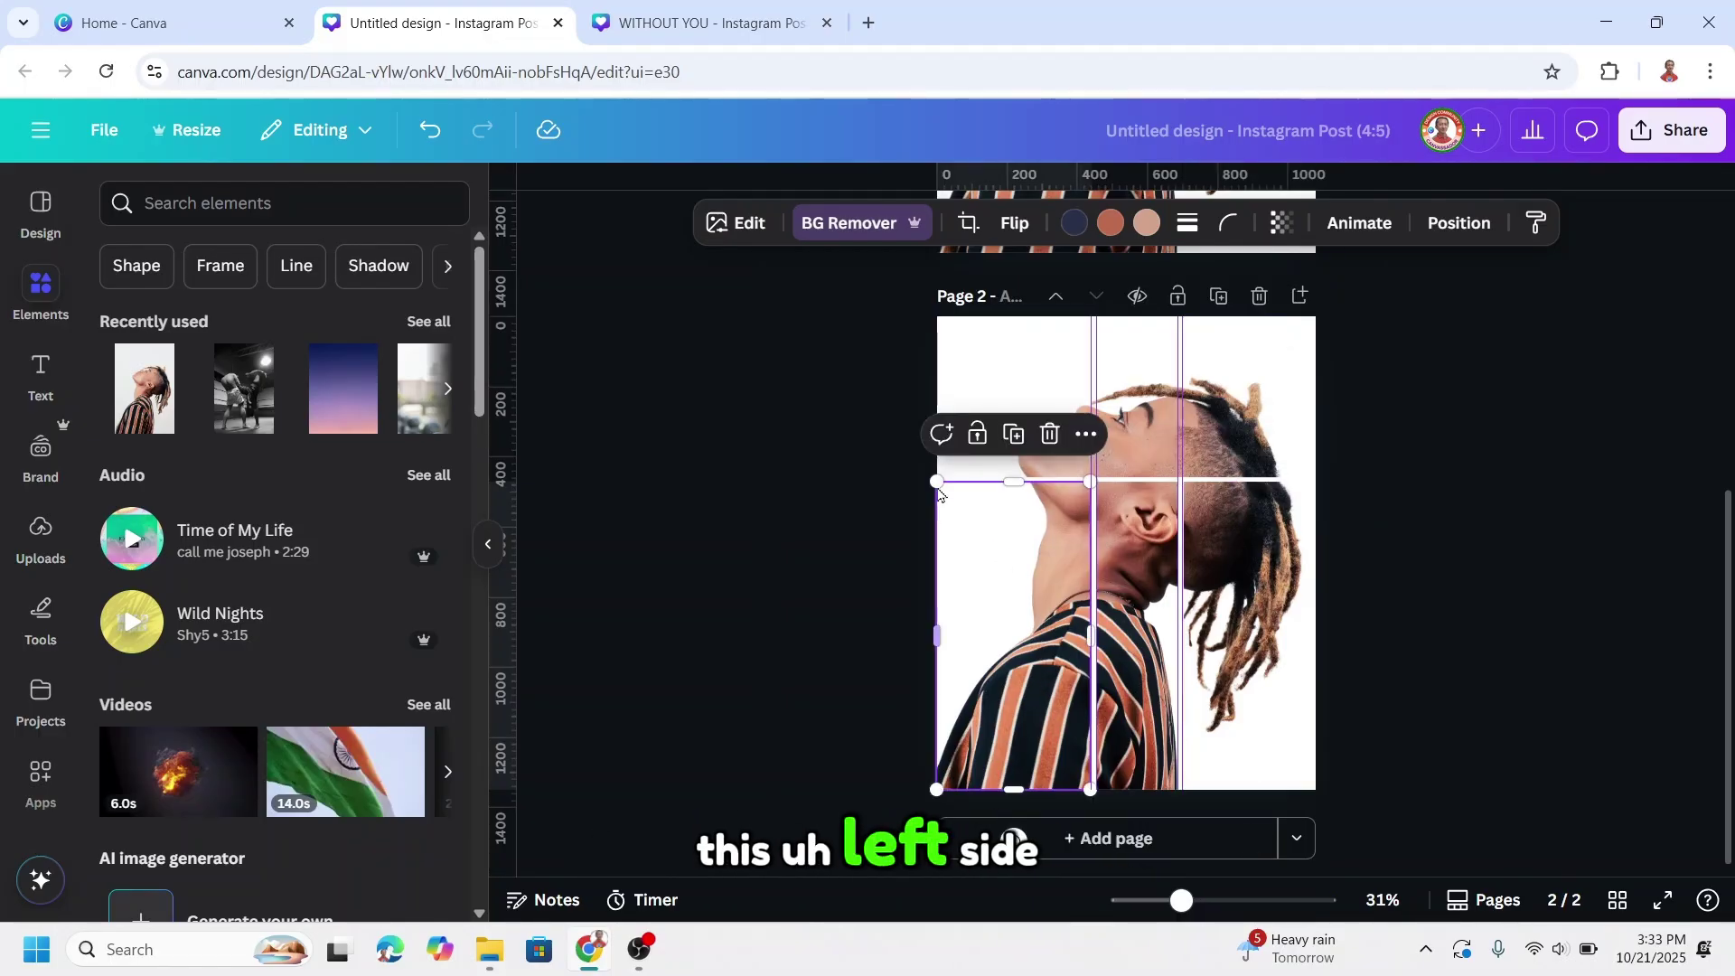
click(1022, 440)
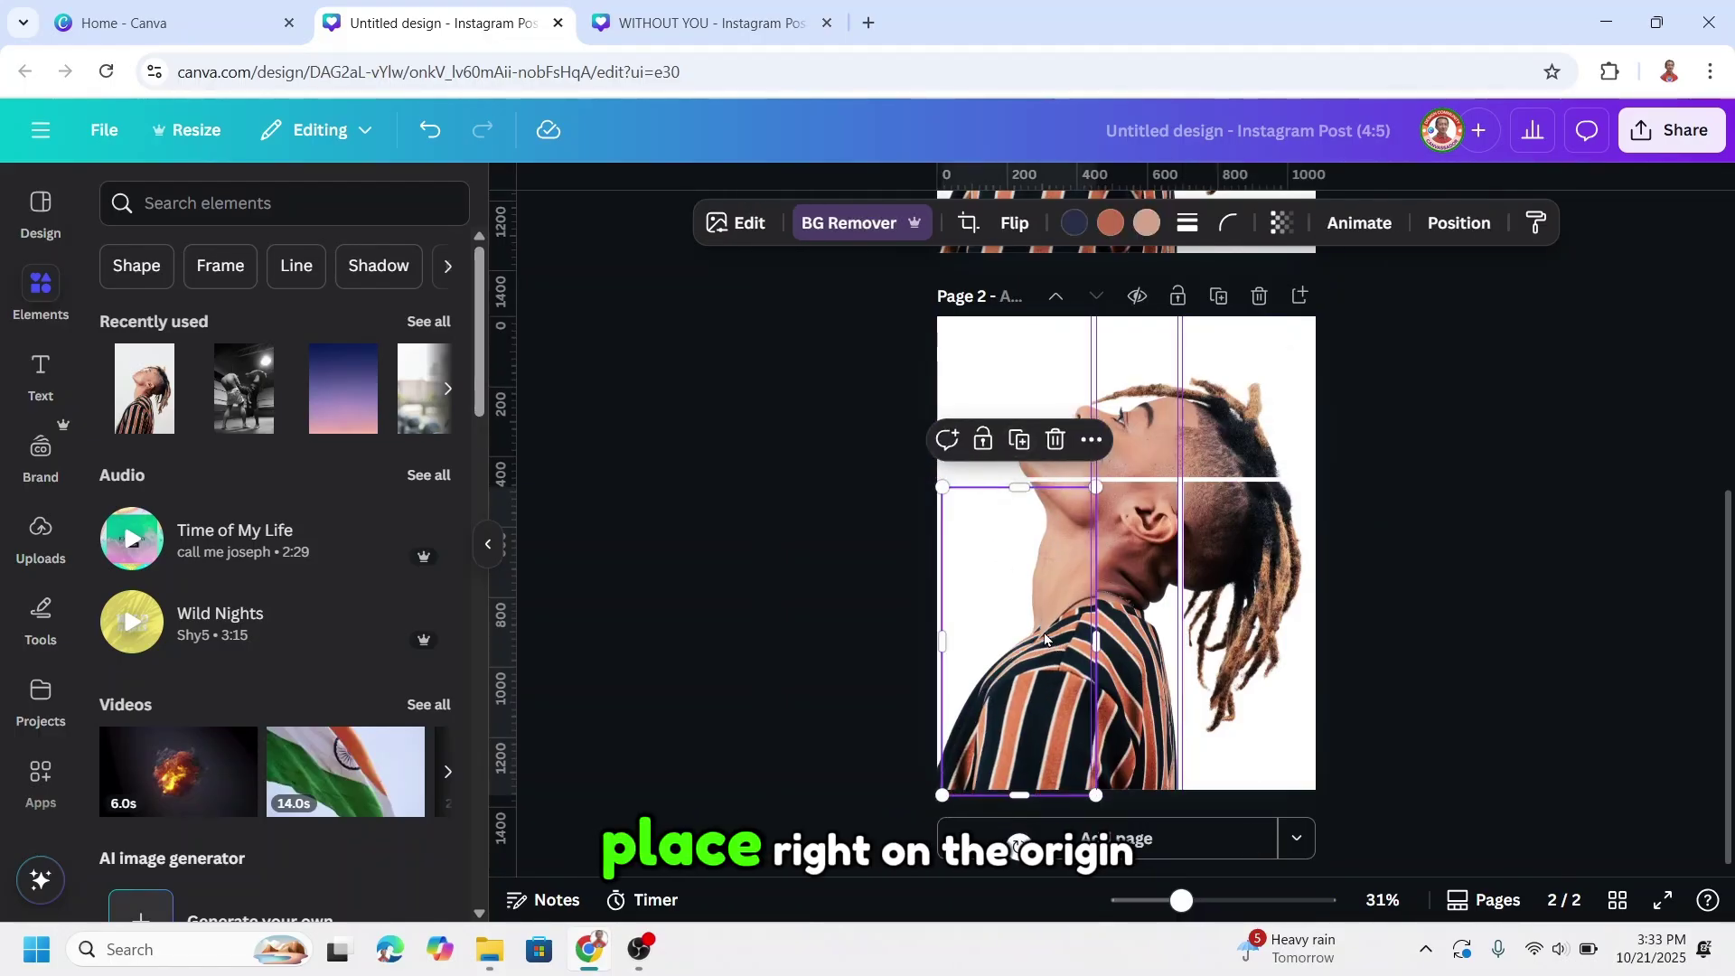
drag(1030, 551, 1046, 633)
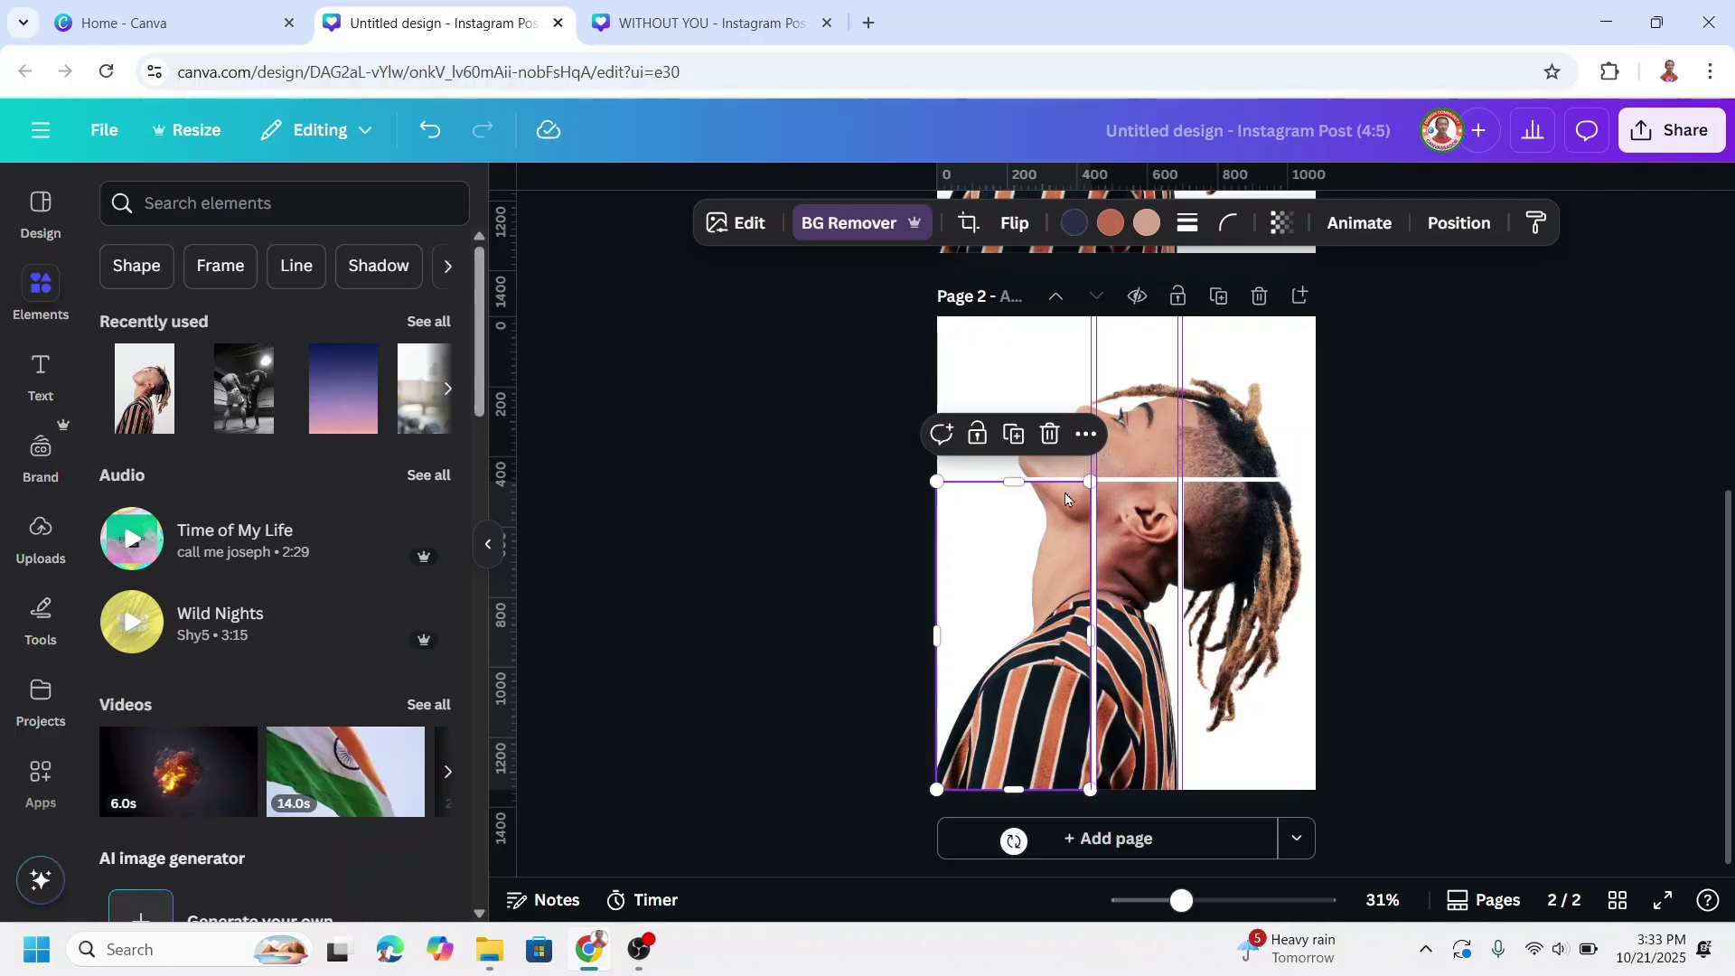
drag(1026, 482, 1032, 687)
click(1030, 668)
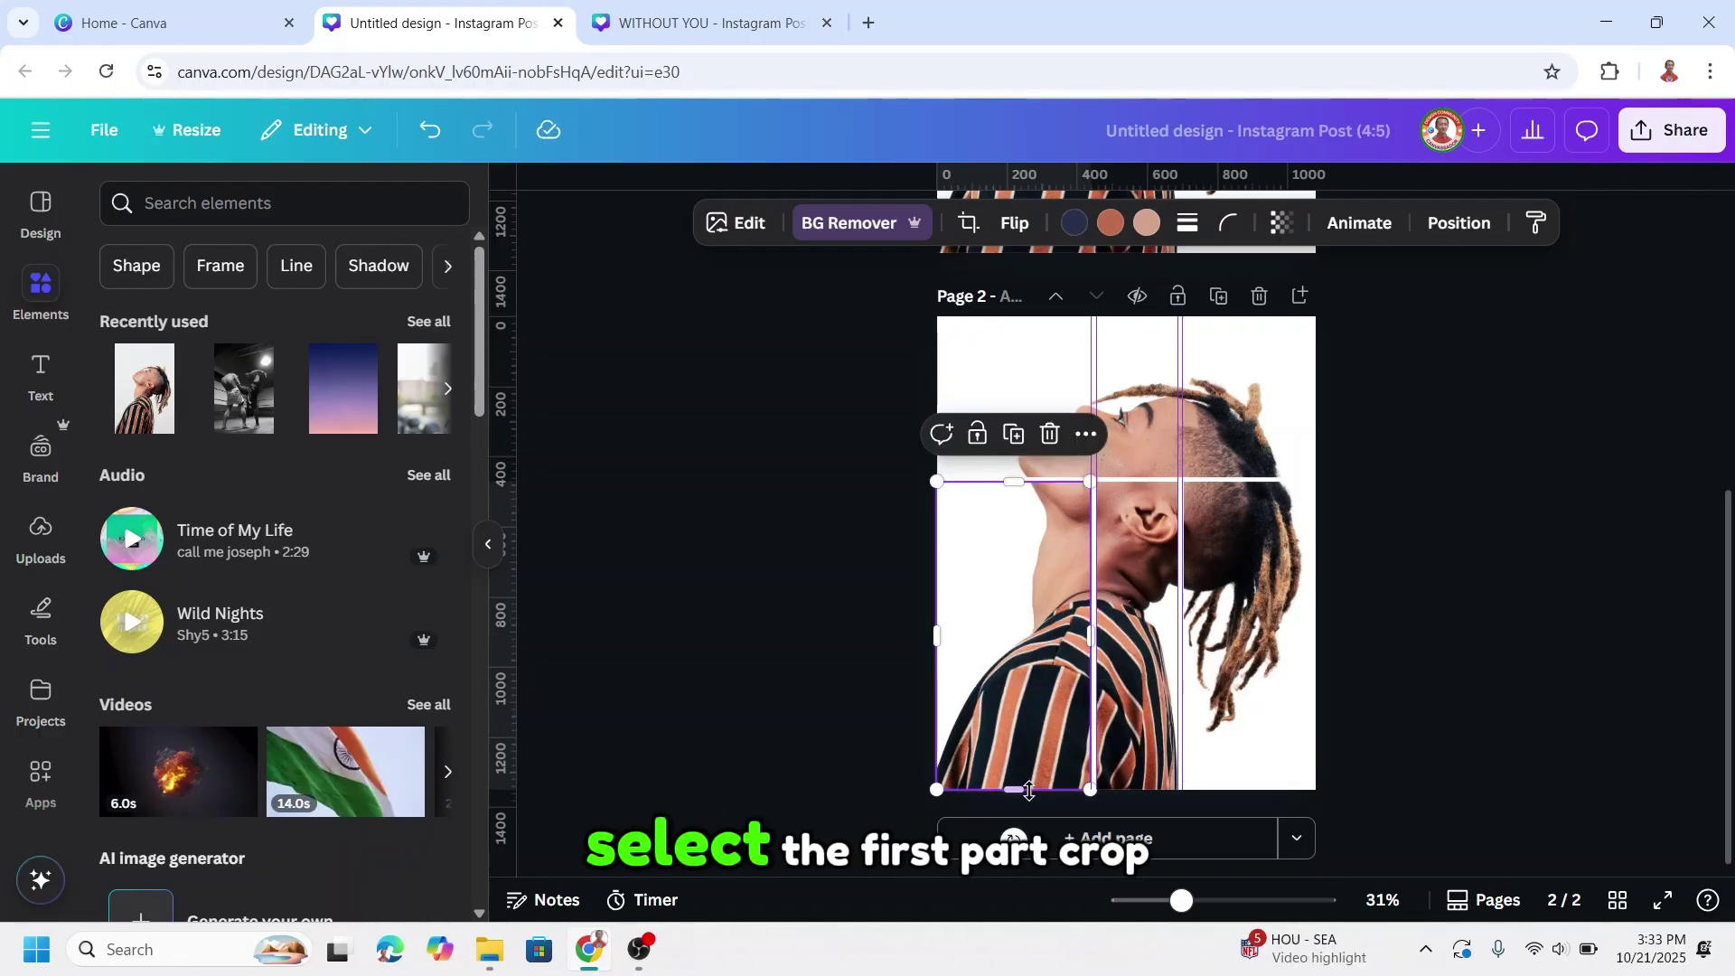
drag(1028, 791, 1047, 674)
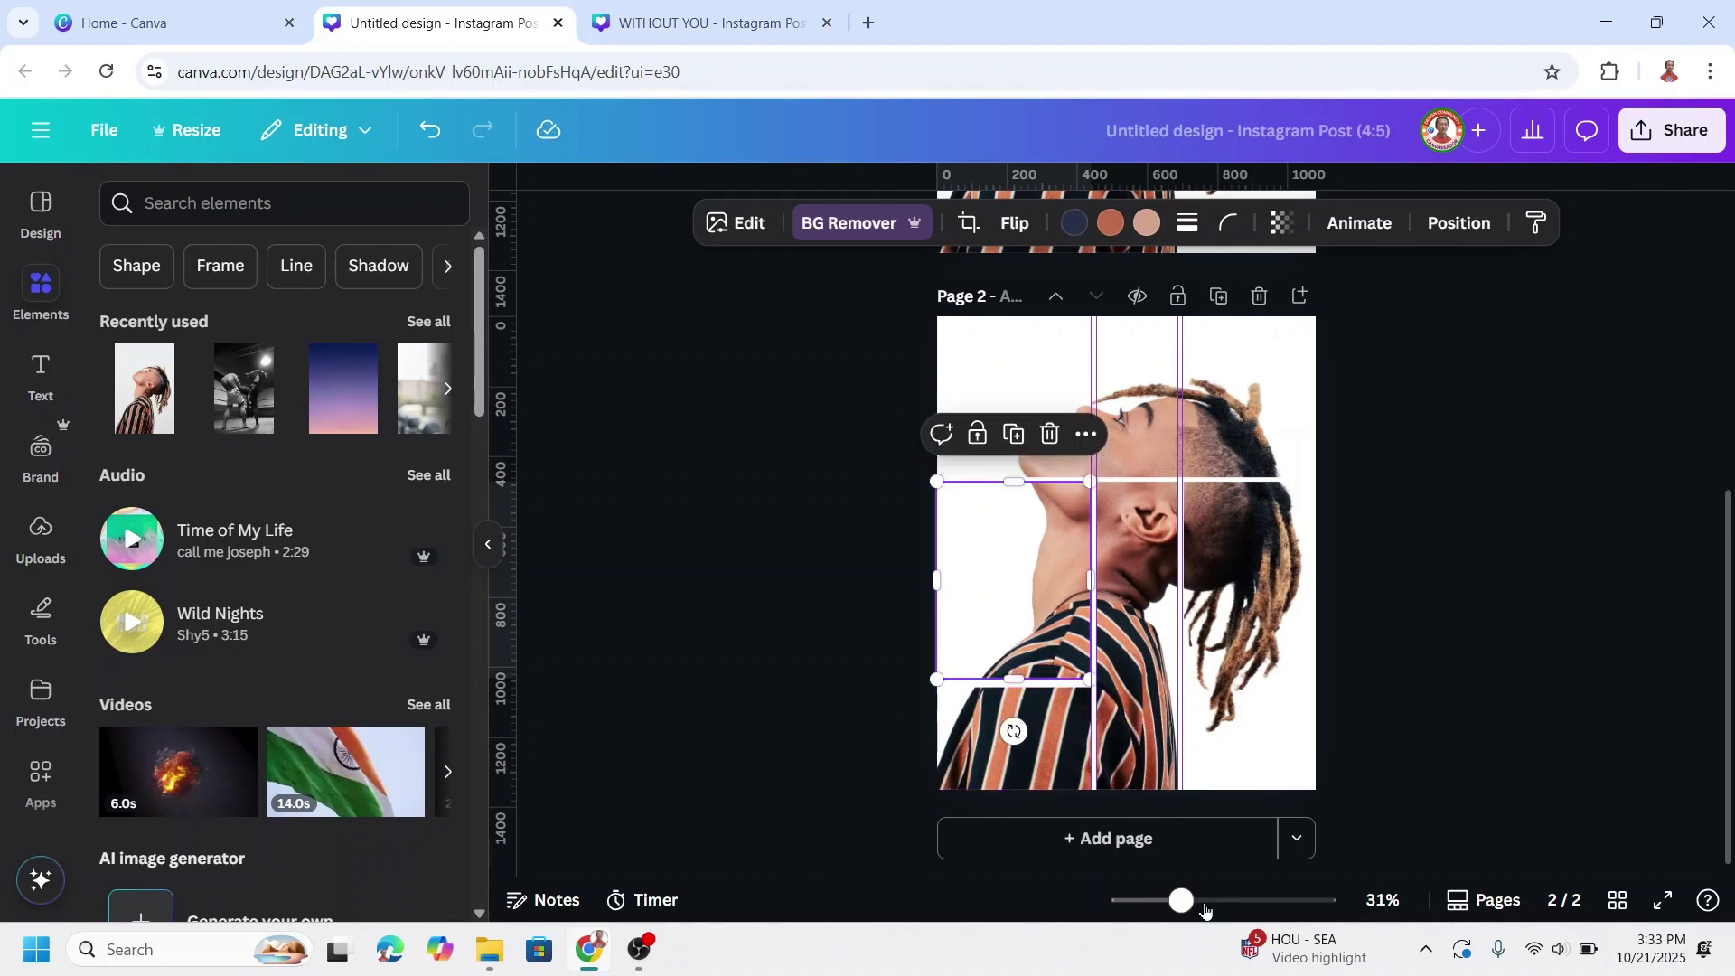
scroll(1134, 655, up, 5)
scroll(1218, 615, down, 2)
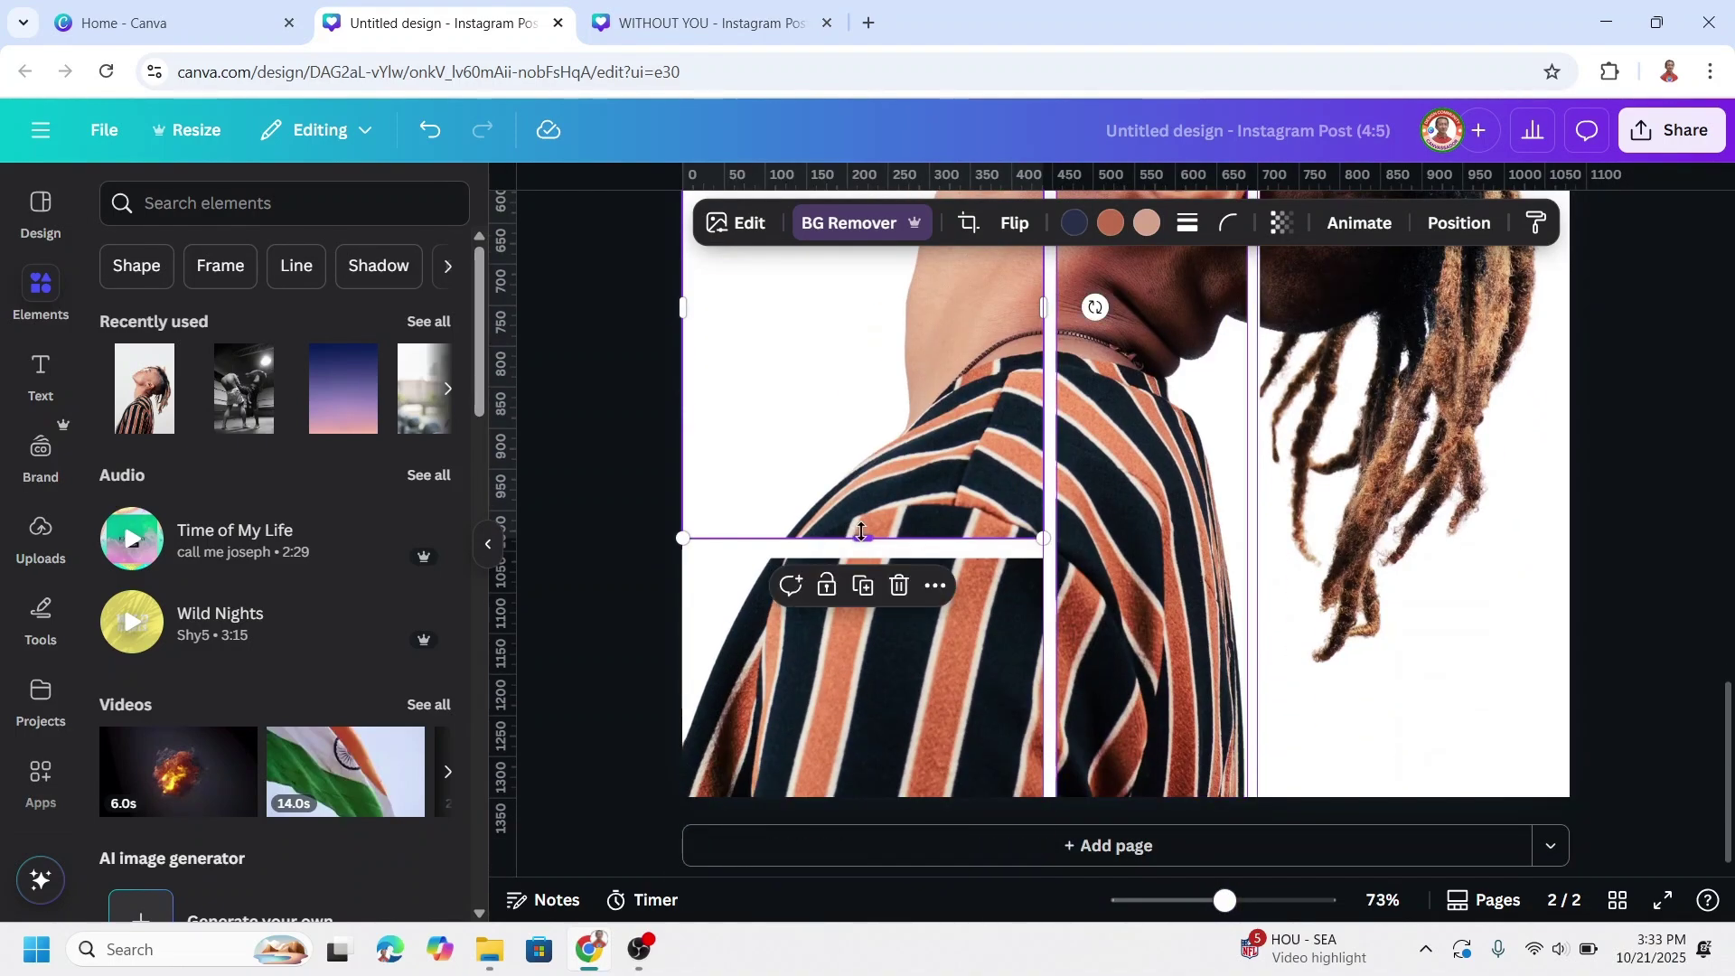
drag(862, 538, 863, 543)
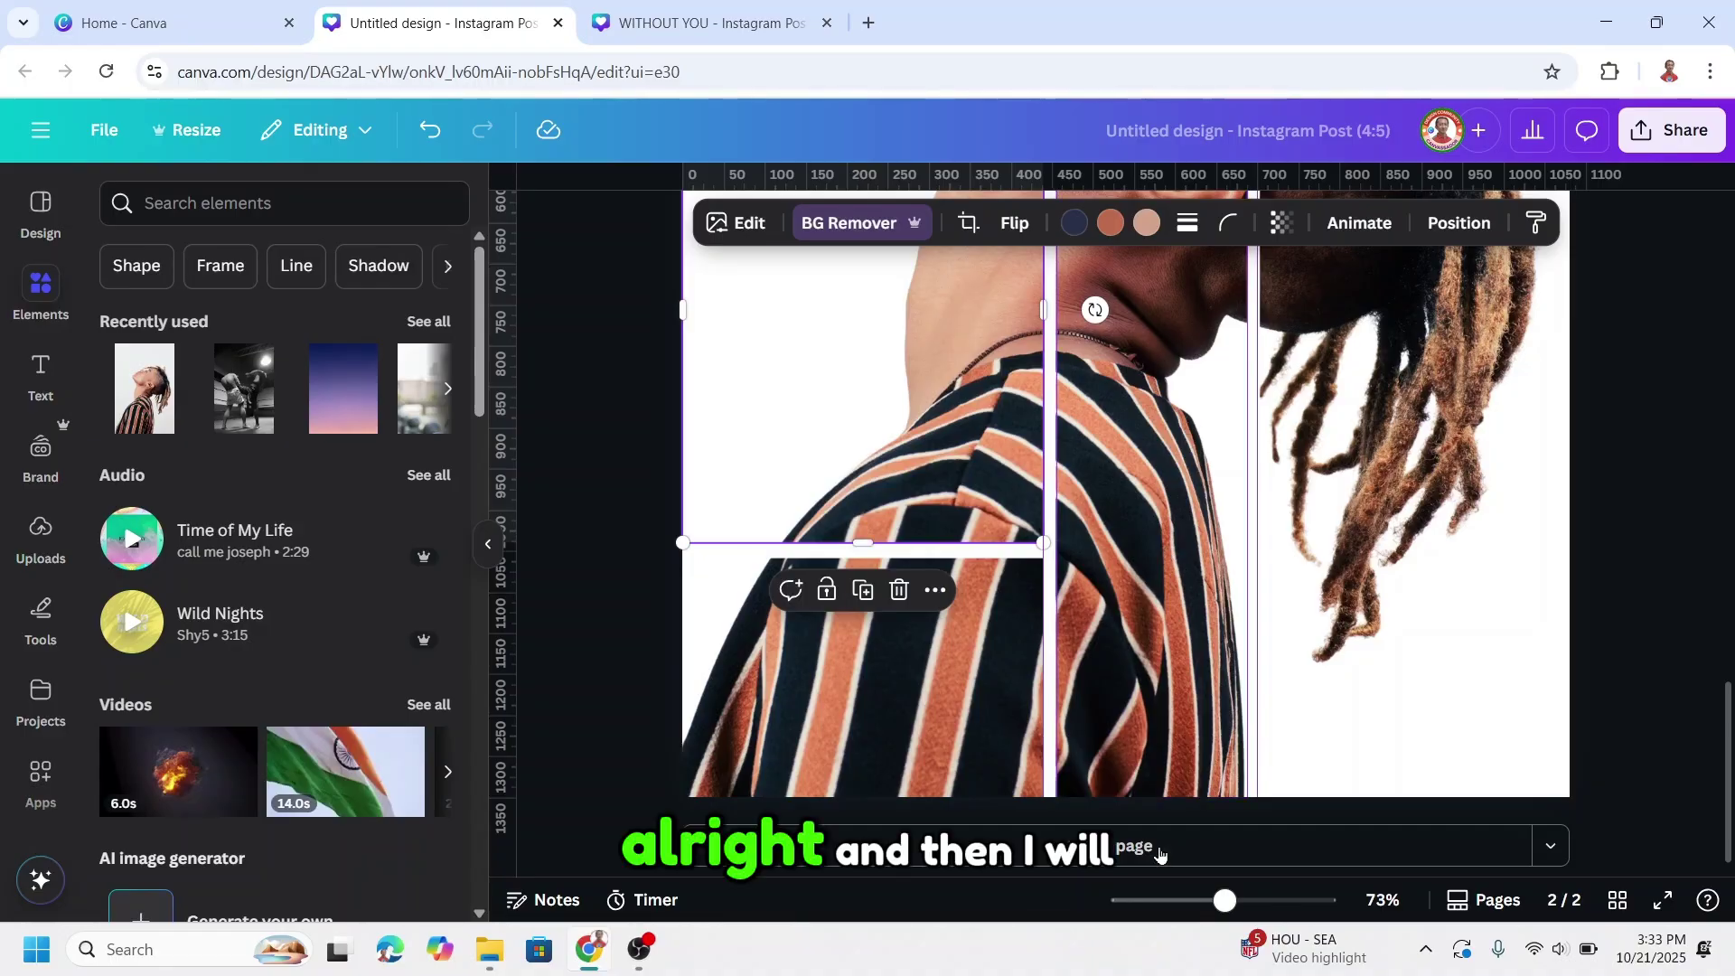
Step: Duplicate the middle strip in place and crop the copies above and below a narrow horizontal gap just under the ear
drag(1225, 900, 1197, 900)
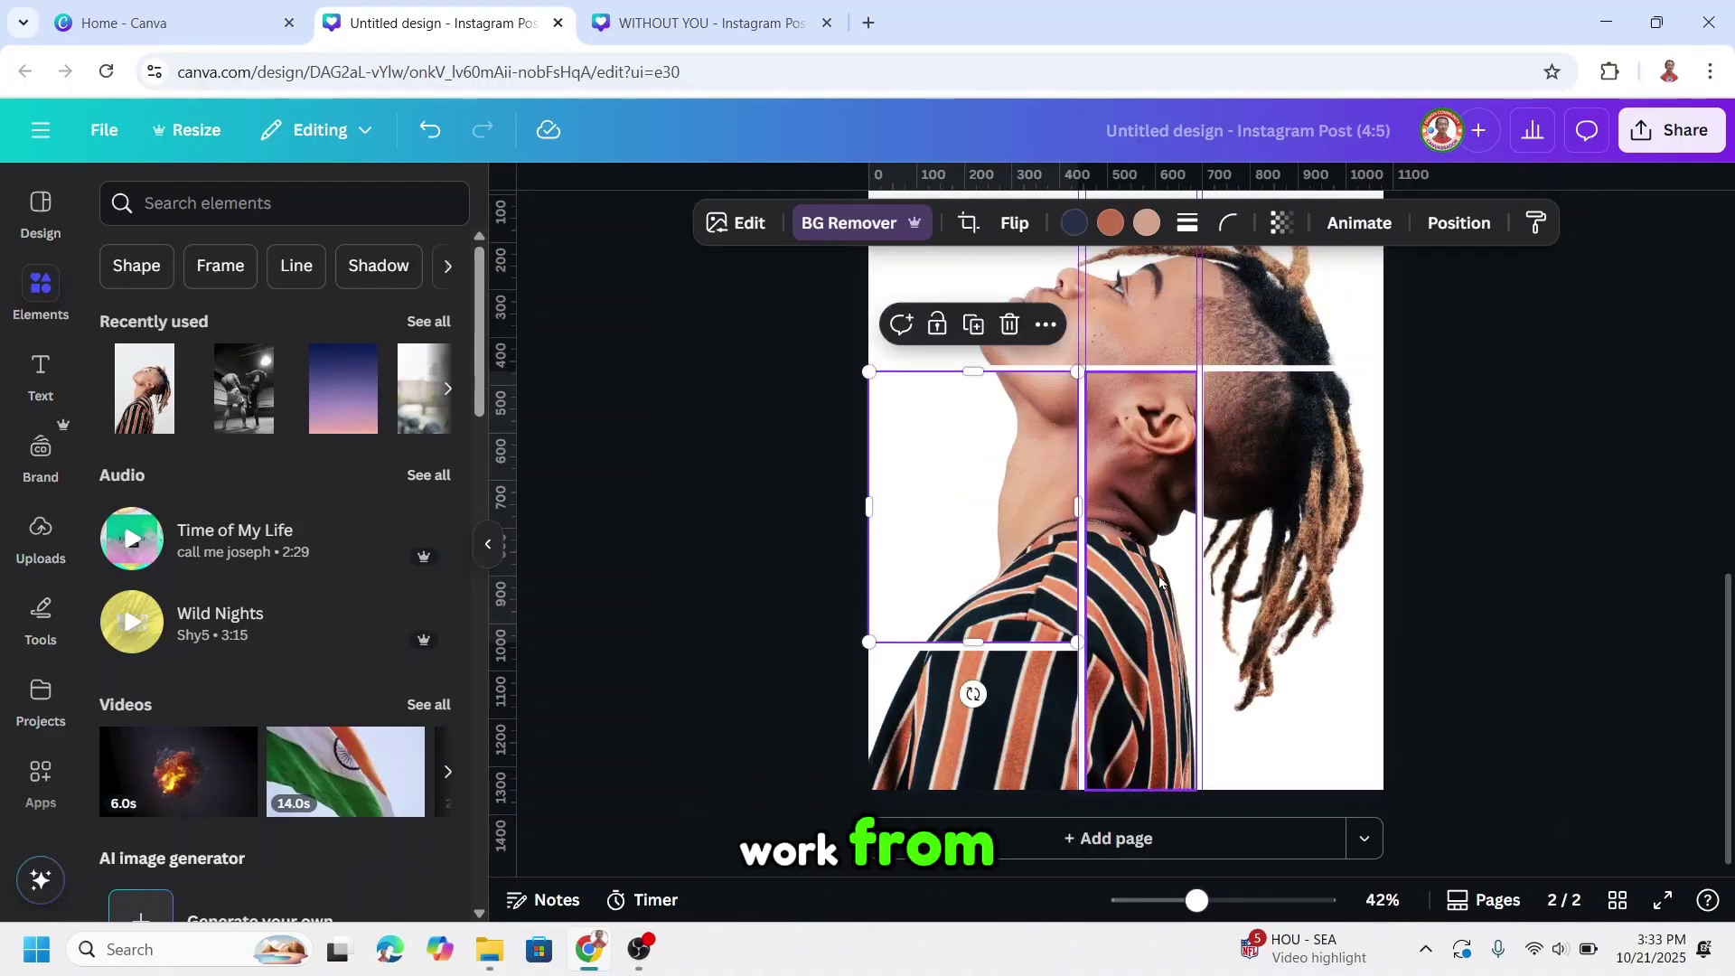
click(1170, 509)
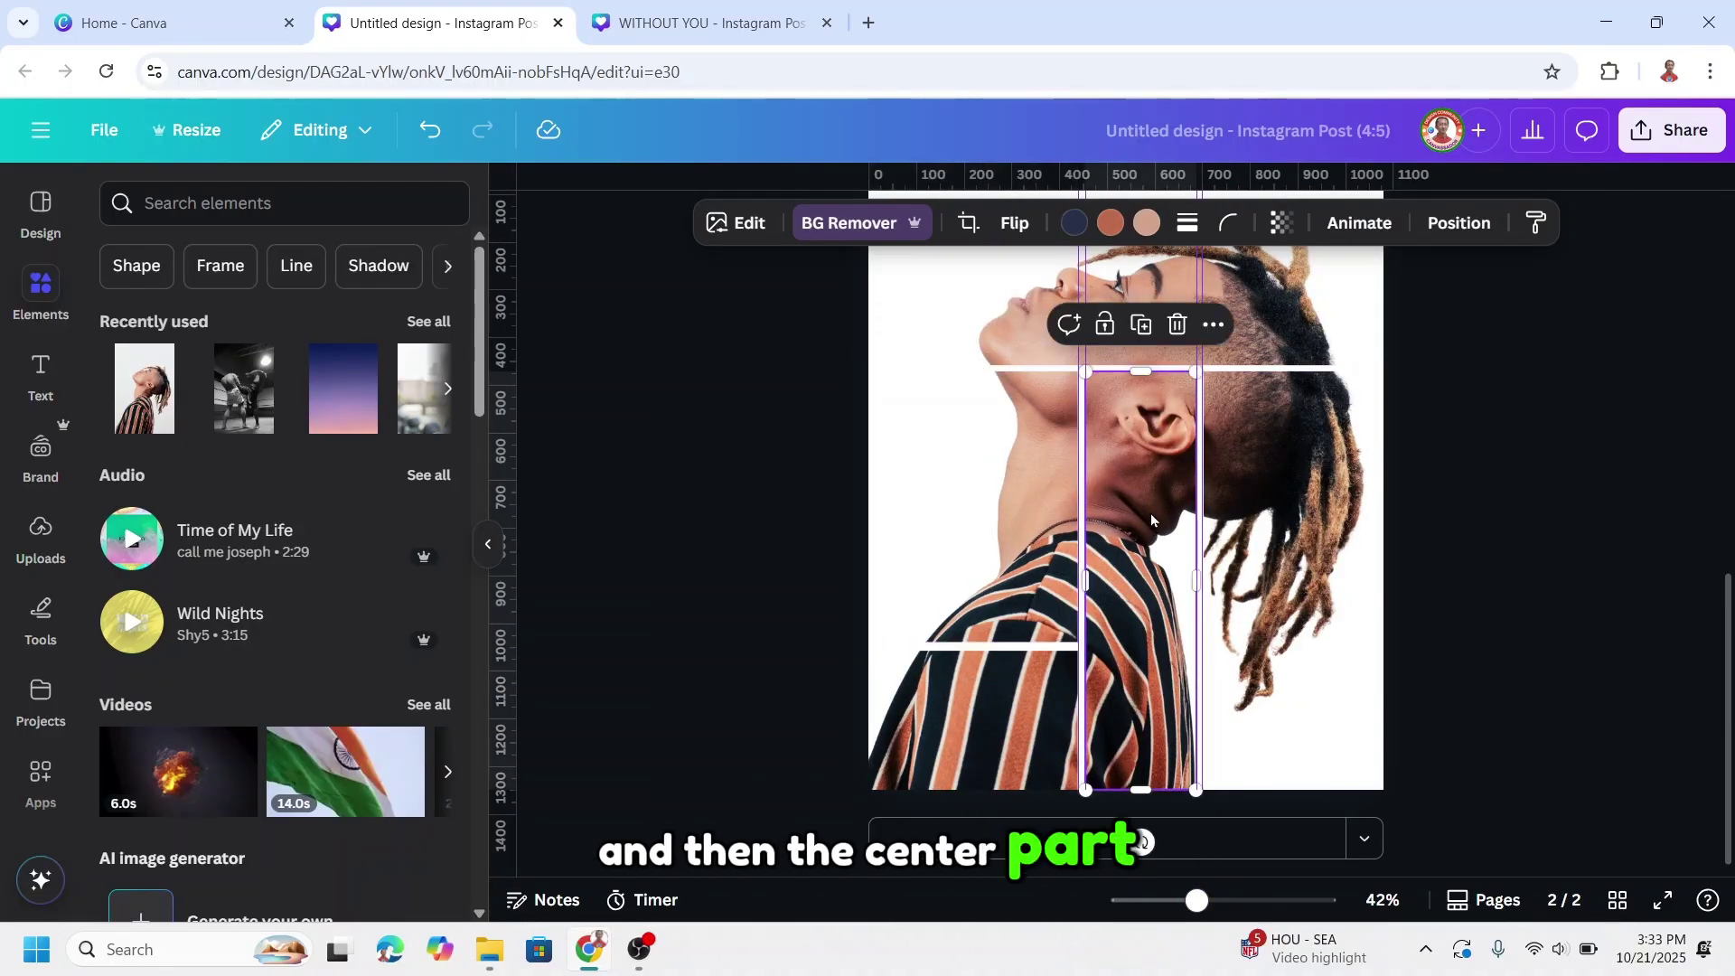
click(1149, 323)
drag(1141, 465, 1133, 475)
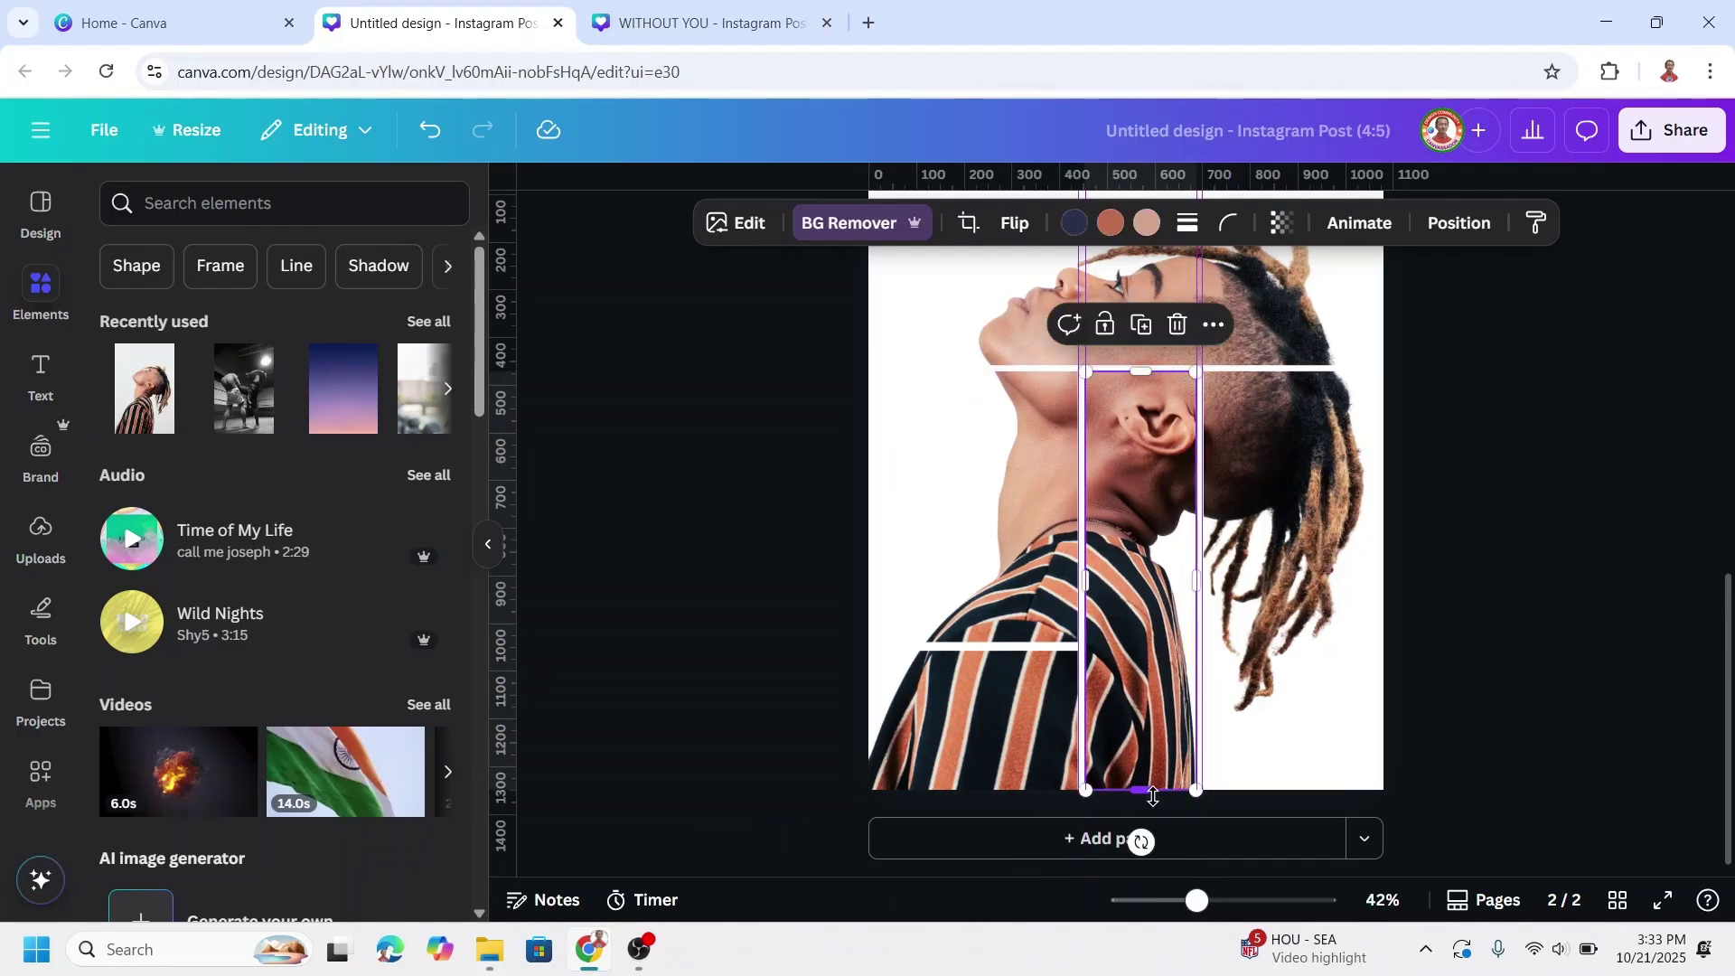
drag(1152, 797, 1161, 498)
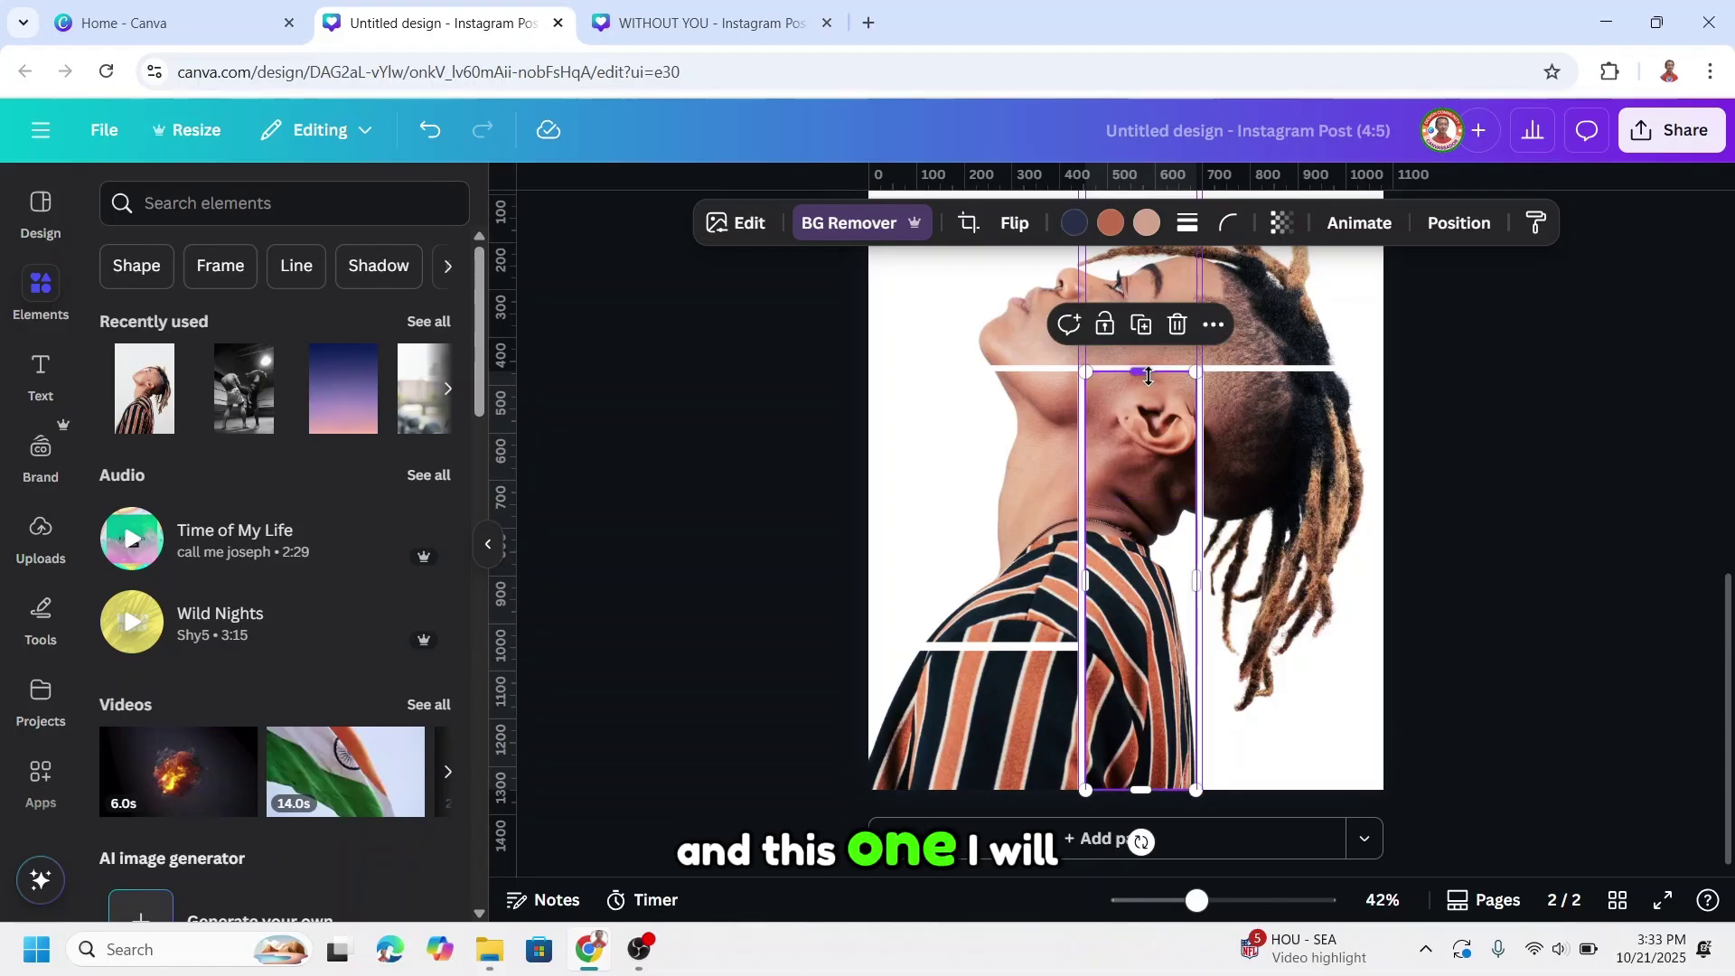
drag(1148, 376, 1131, 555)
drag(1129, 513, 1129, 511)
click(1351, 684)
scroll(1398, 526, down, 3)
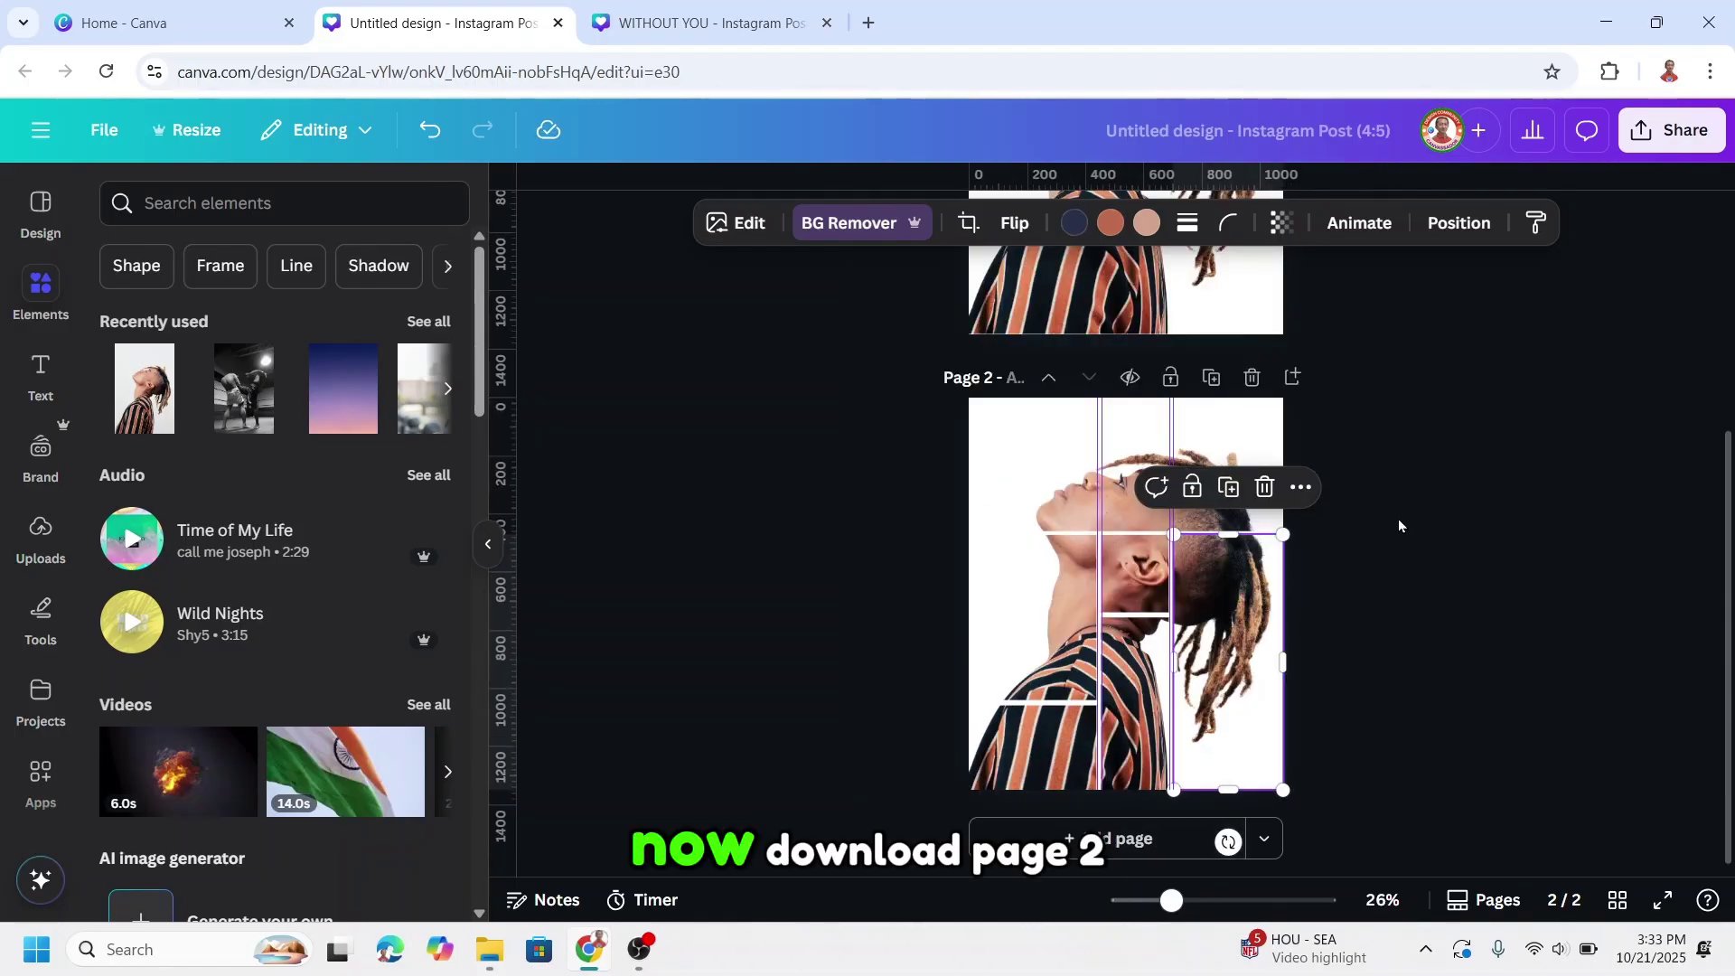
Step: Download only page 2 as a PNG with a transparent background
click(1654, 136)
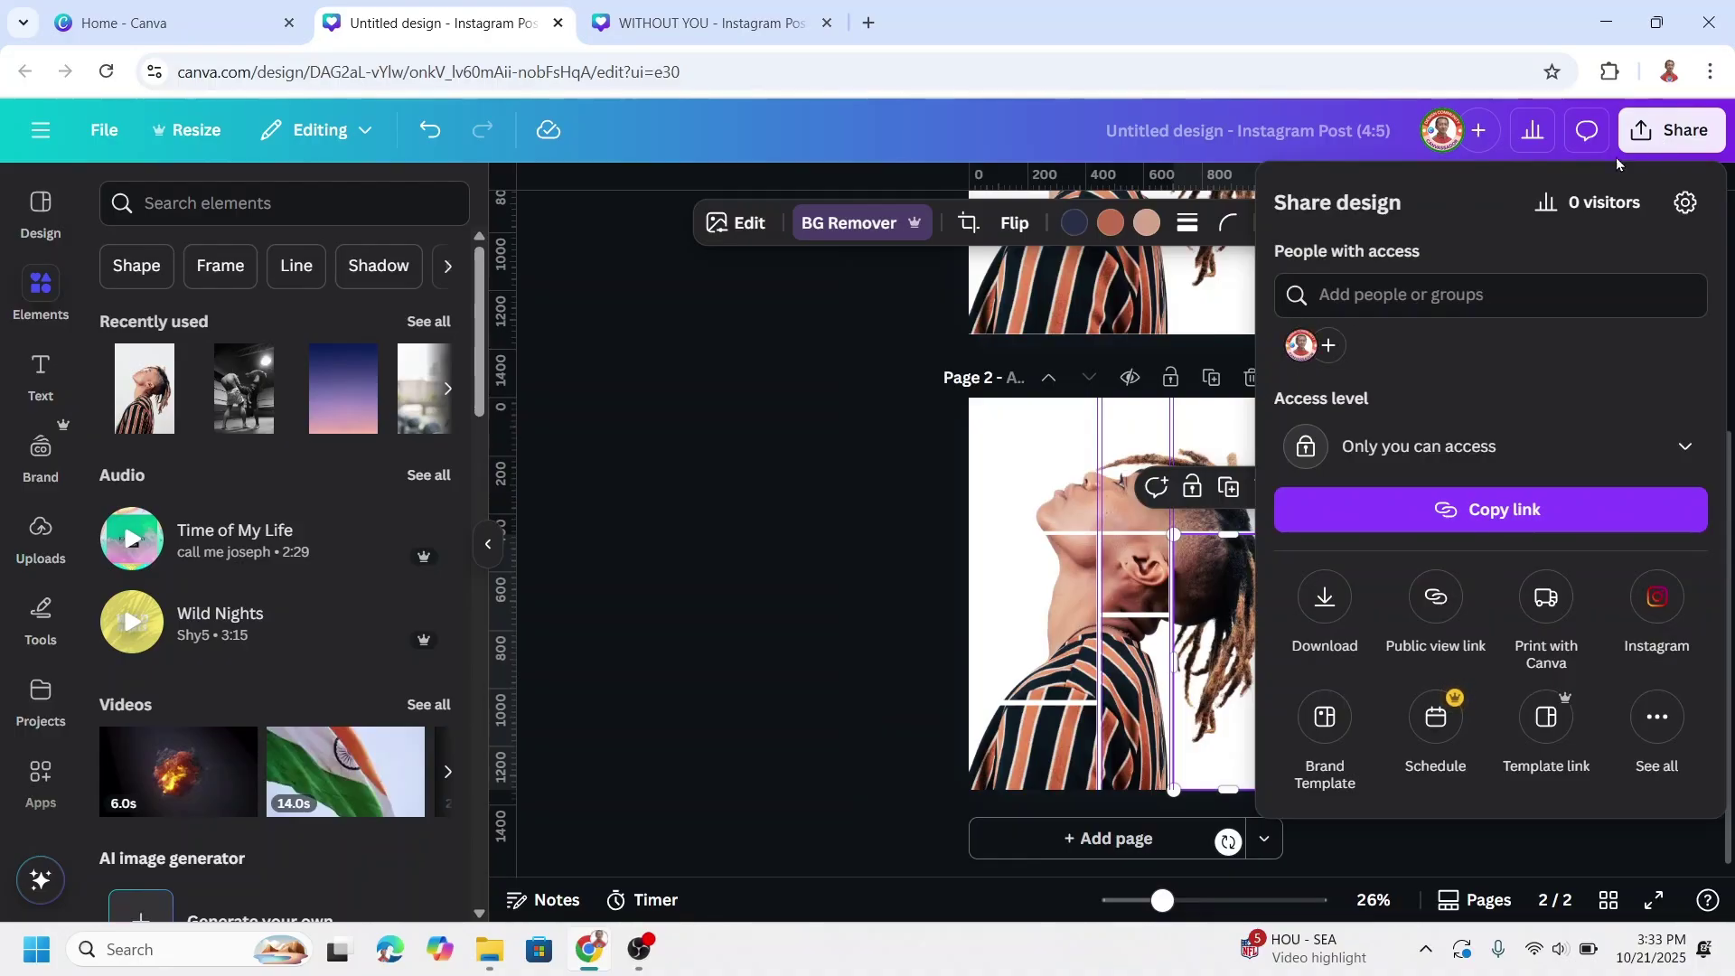
click(1324, 599)
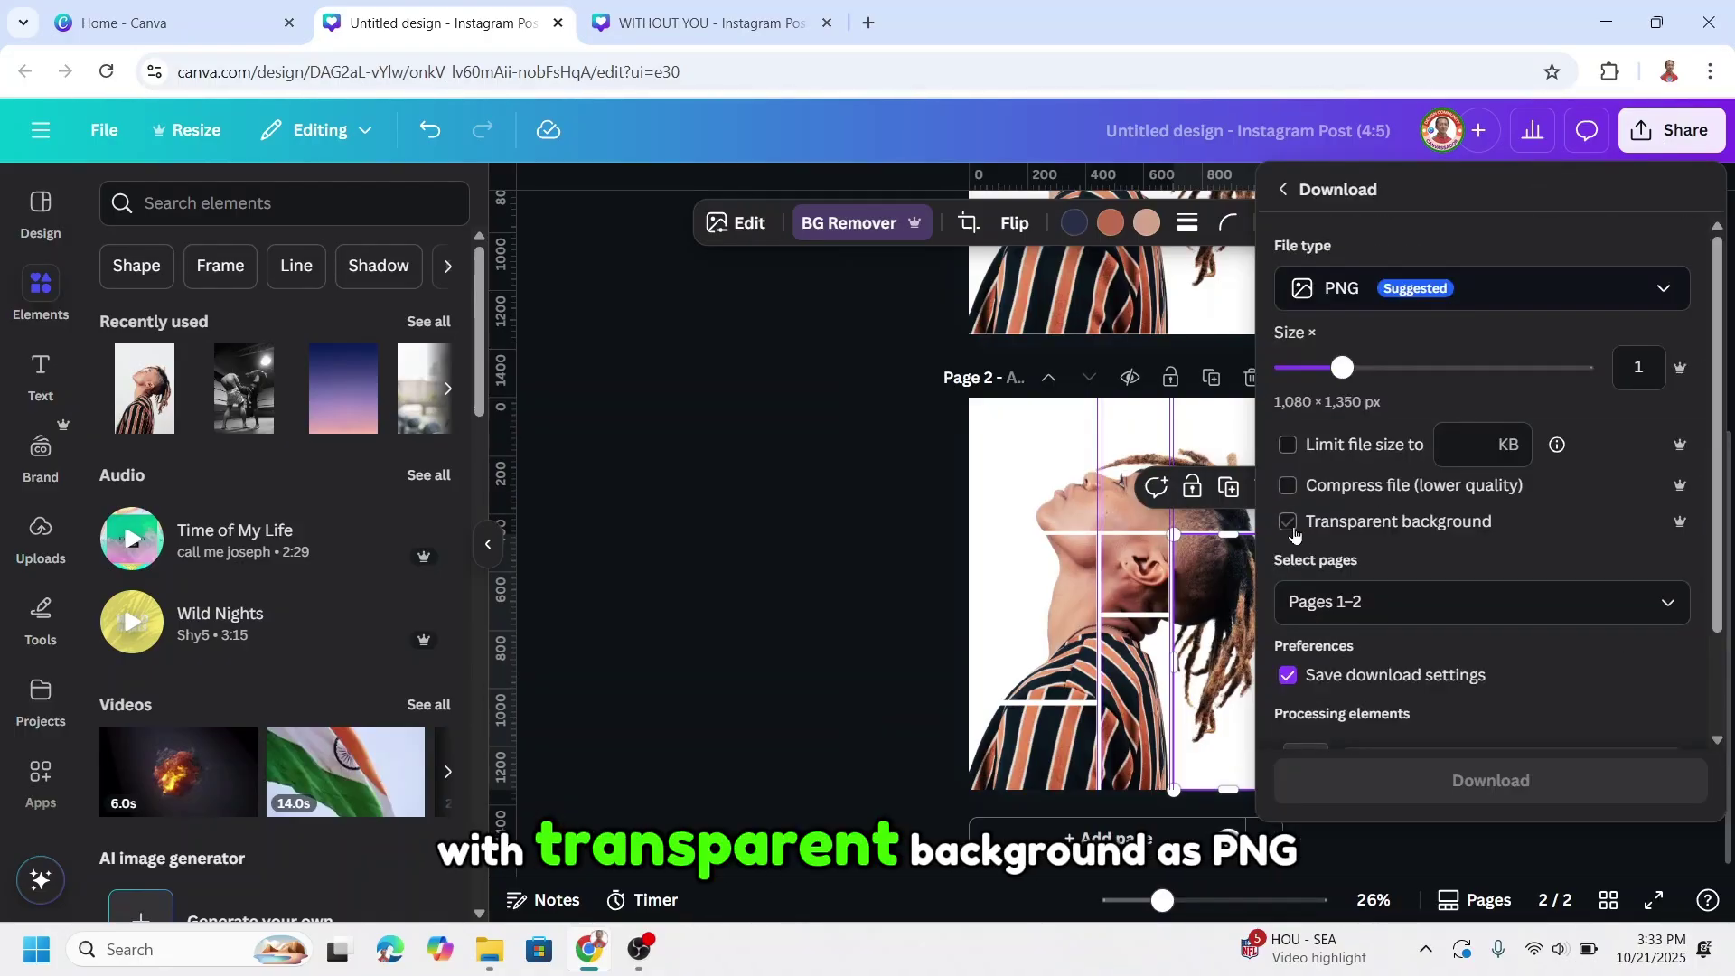
click(1491, 601)
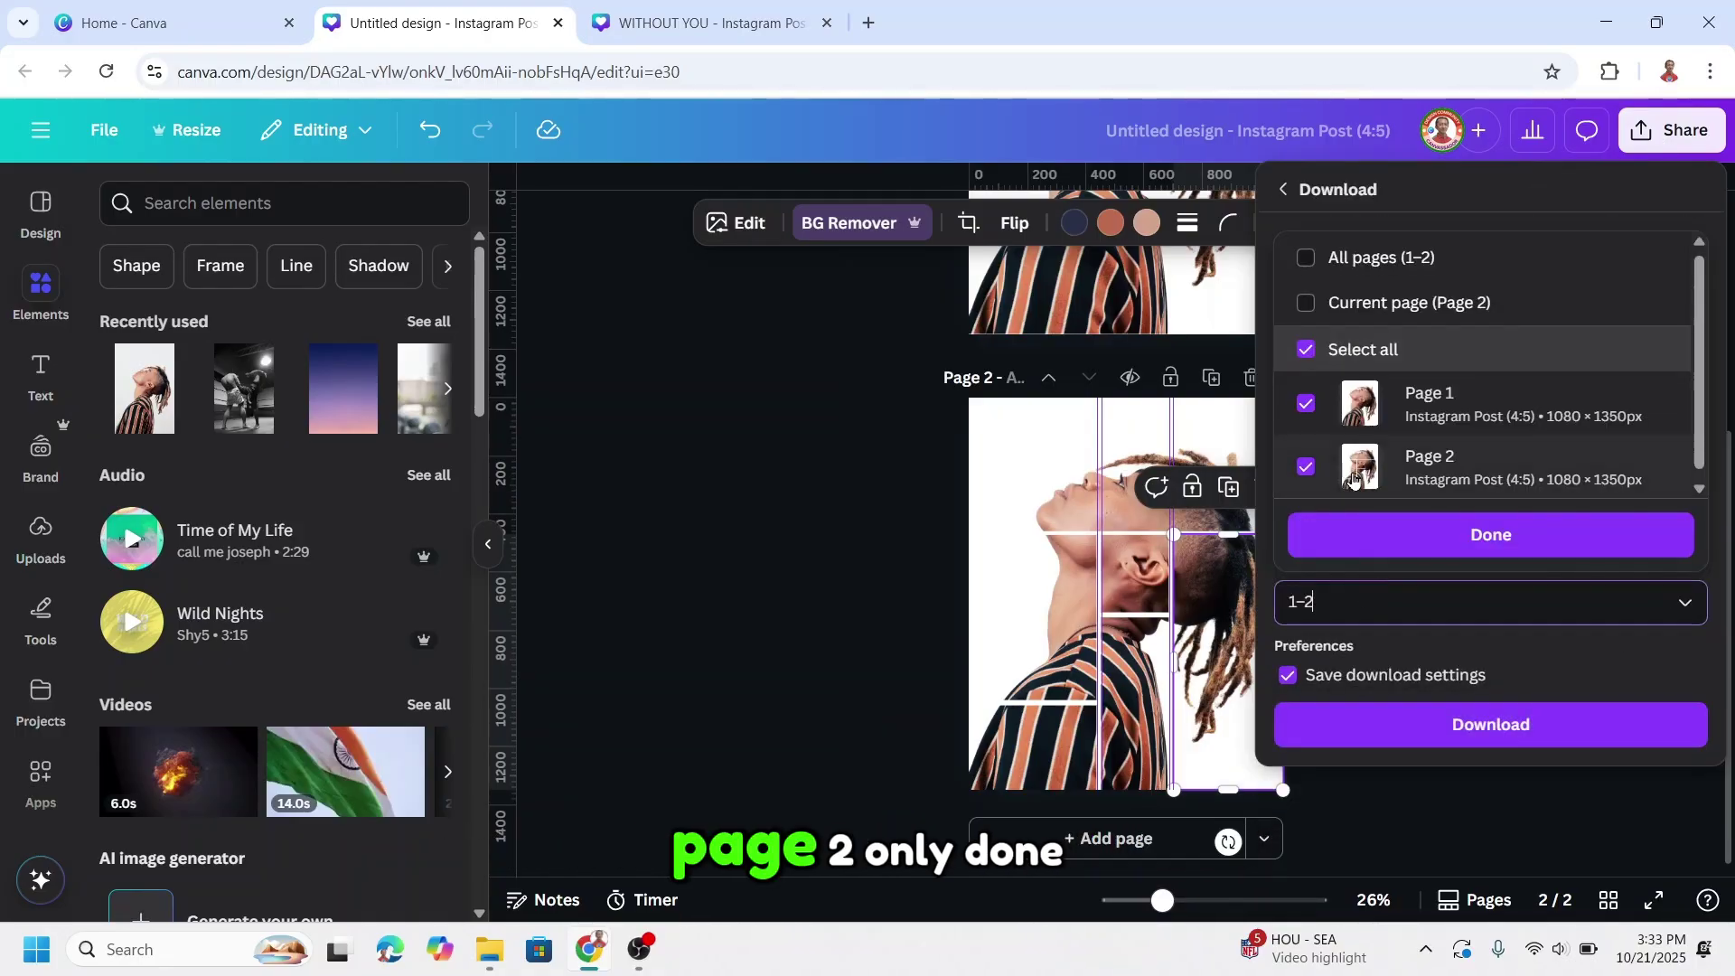
click(1306, 403)
click(1496, 543)
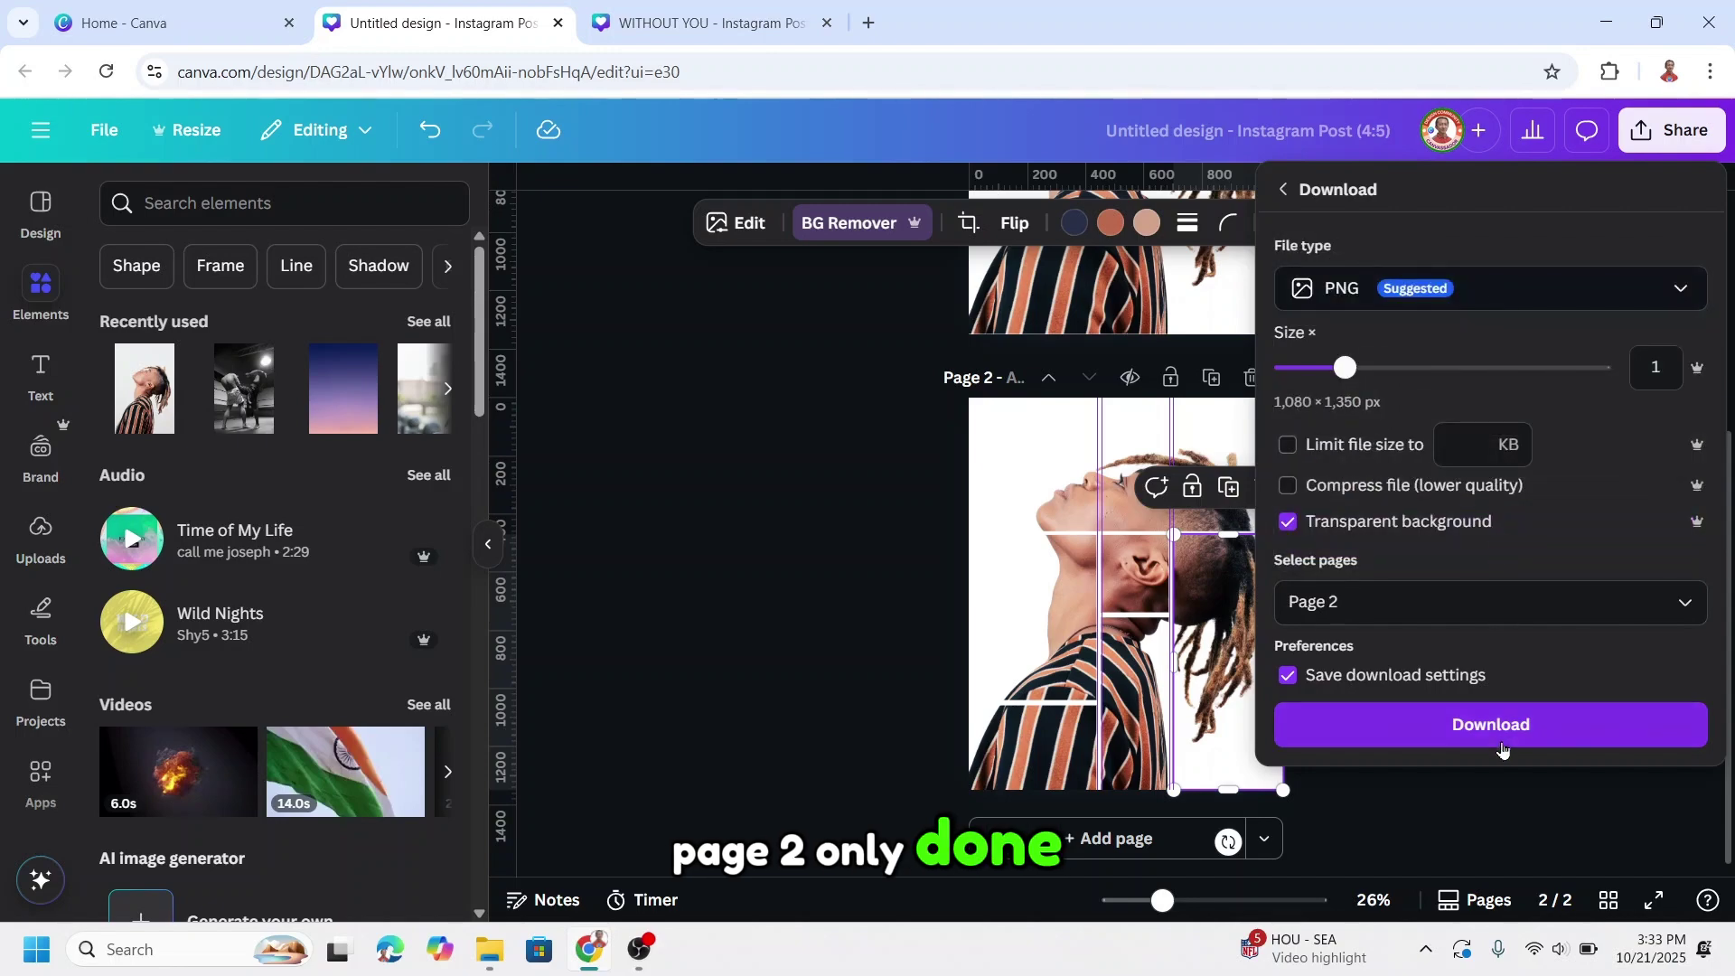
click(1501, 728)
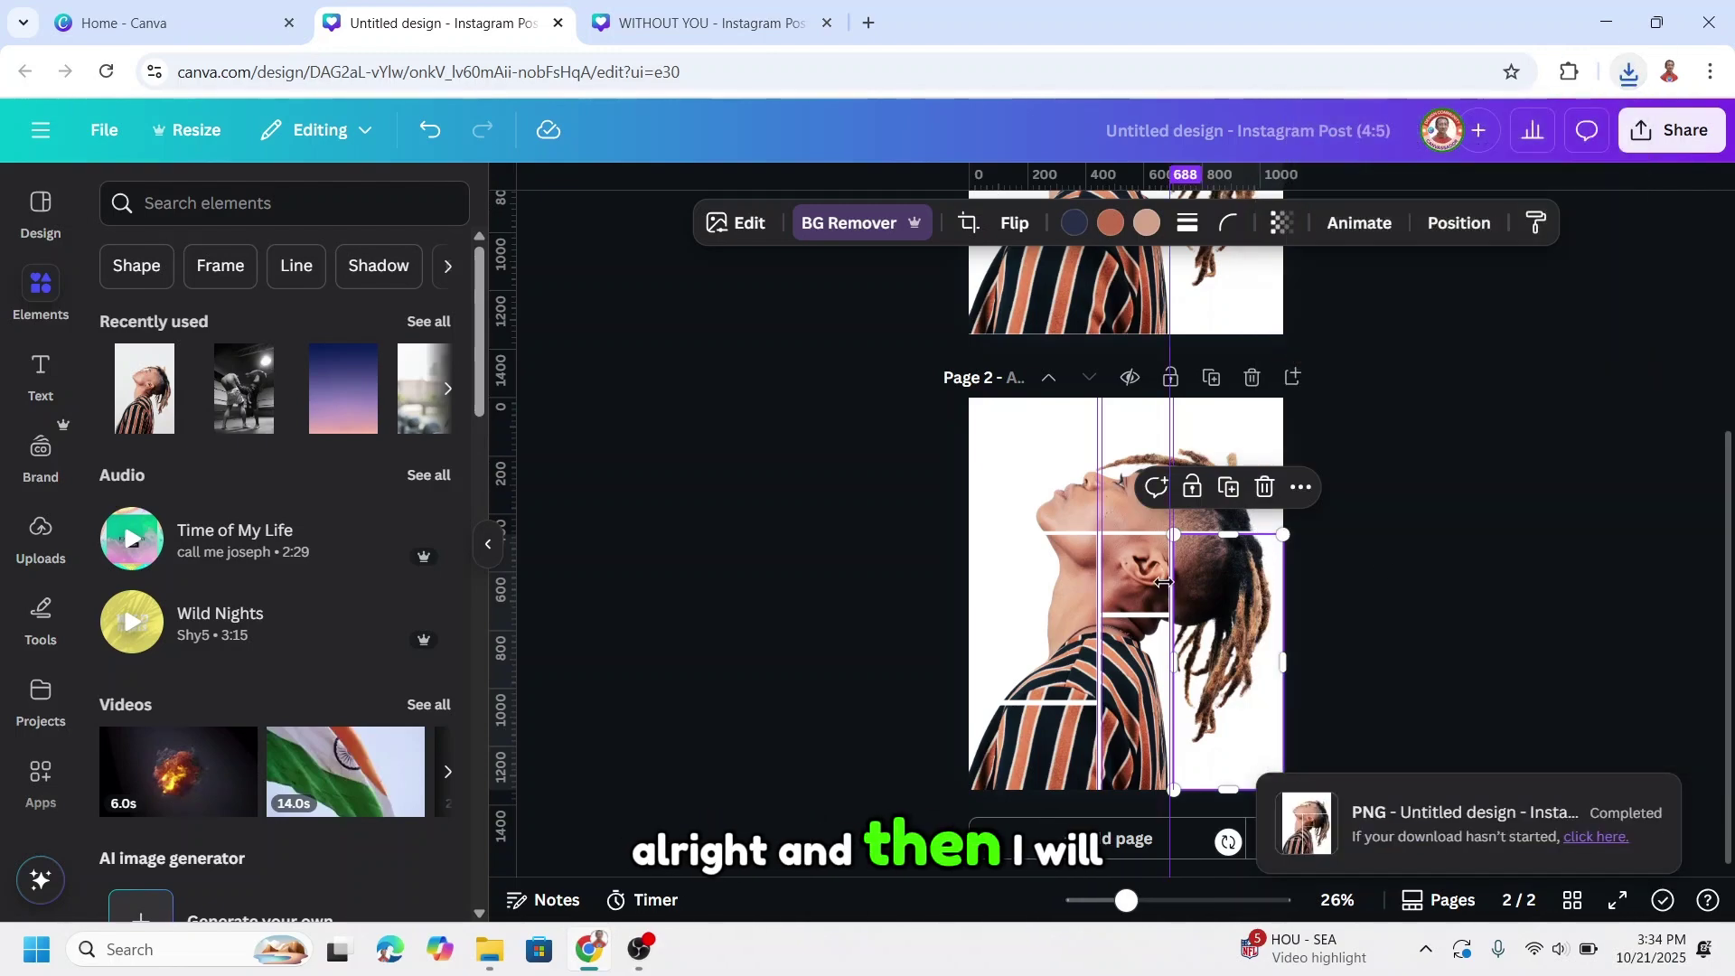
Step: Add the recently used Blue and Pink Color Gradation photo to page 1 over the portrait
scroll(1168, 582, up, 1)
scroll(1168, 583, up, 5)
click(1247, 507)
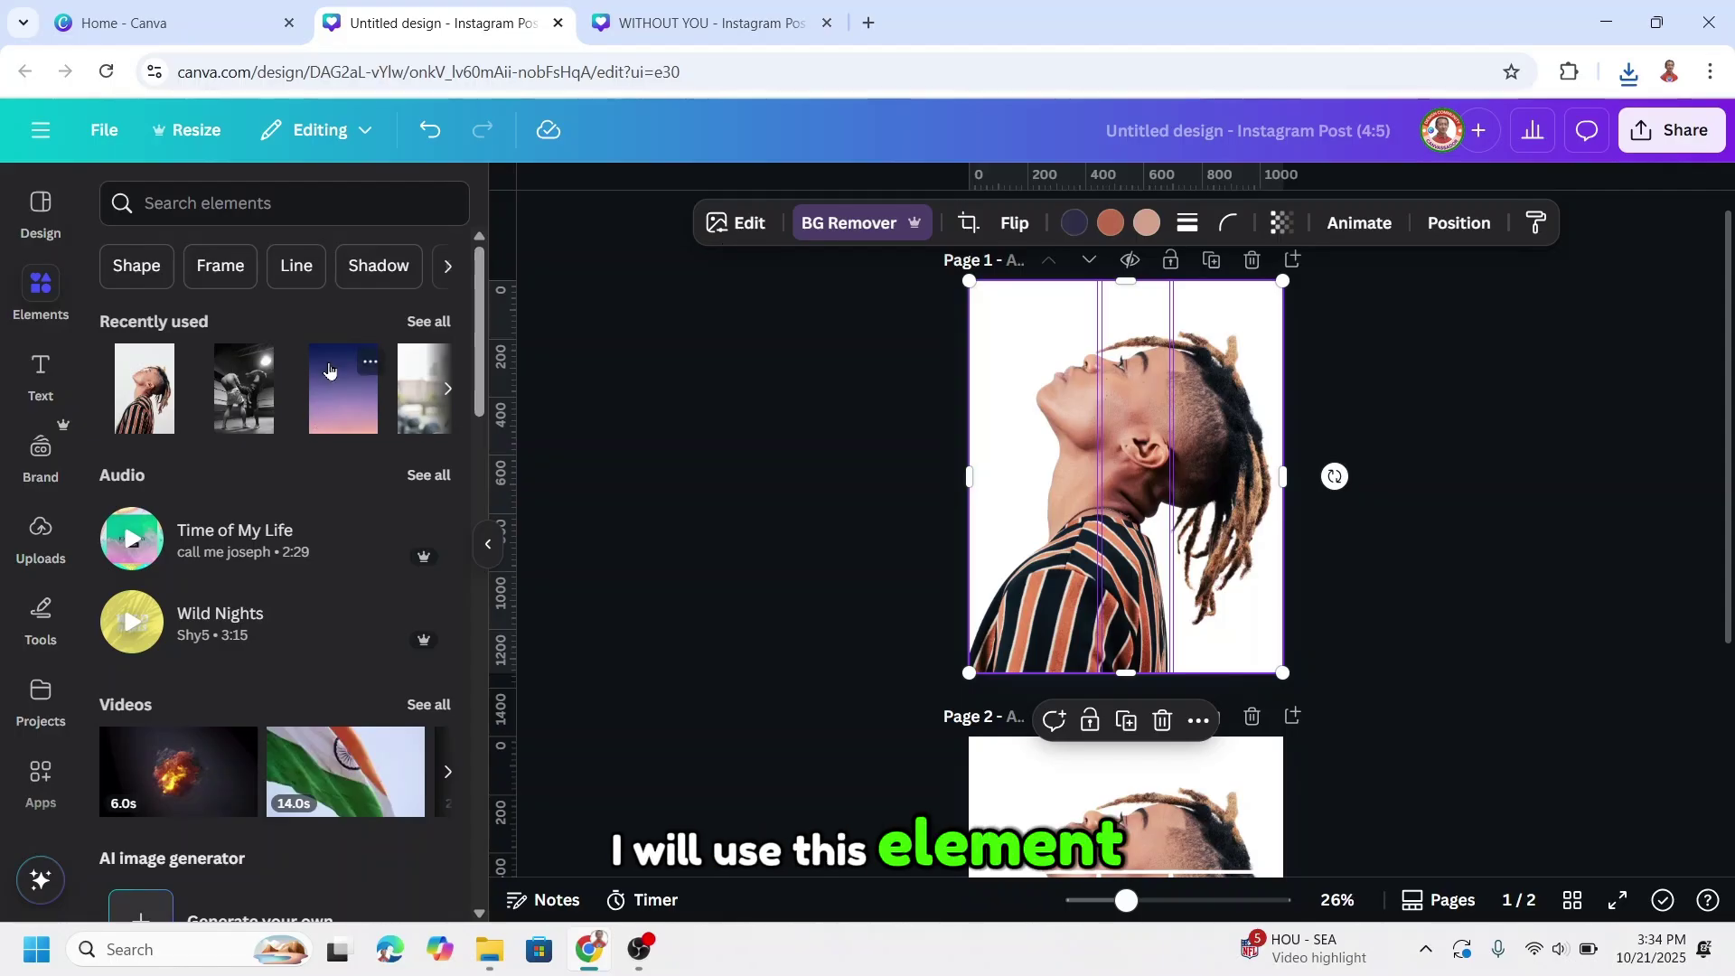
click(369, 364)
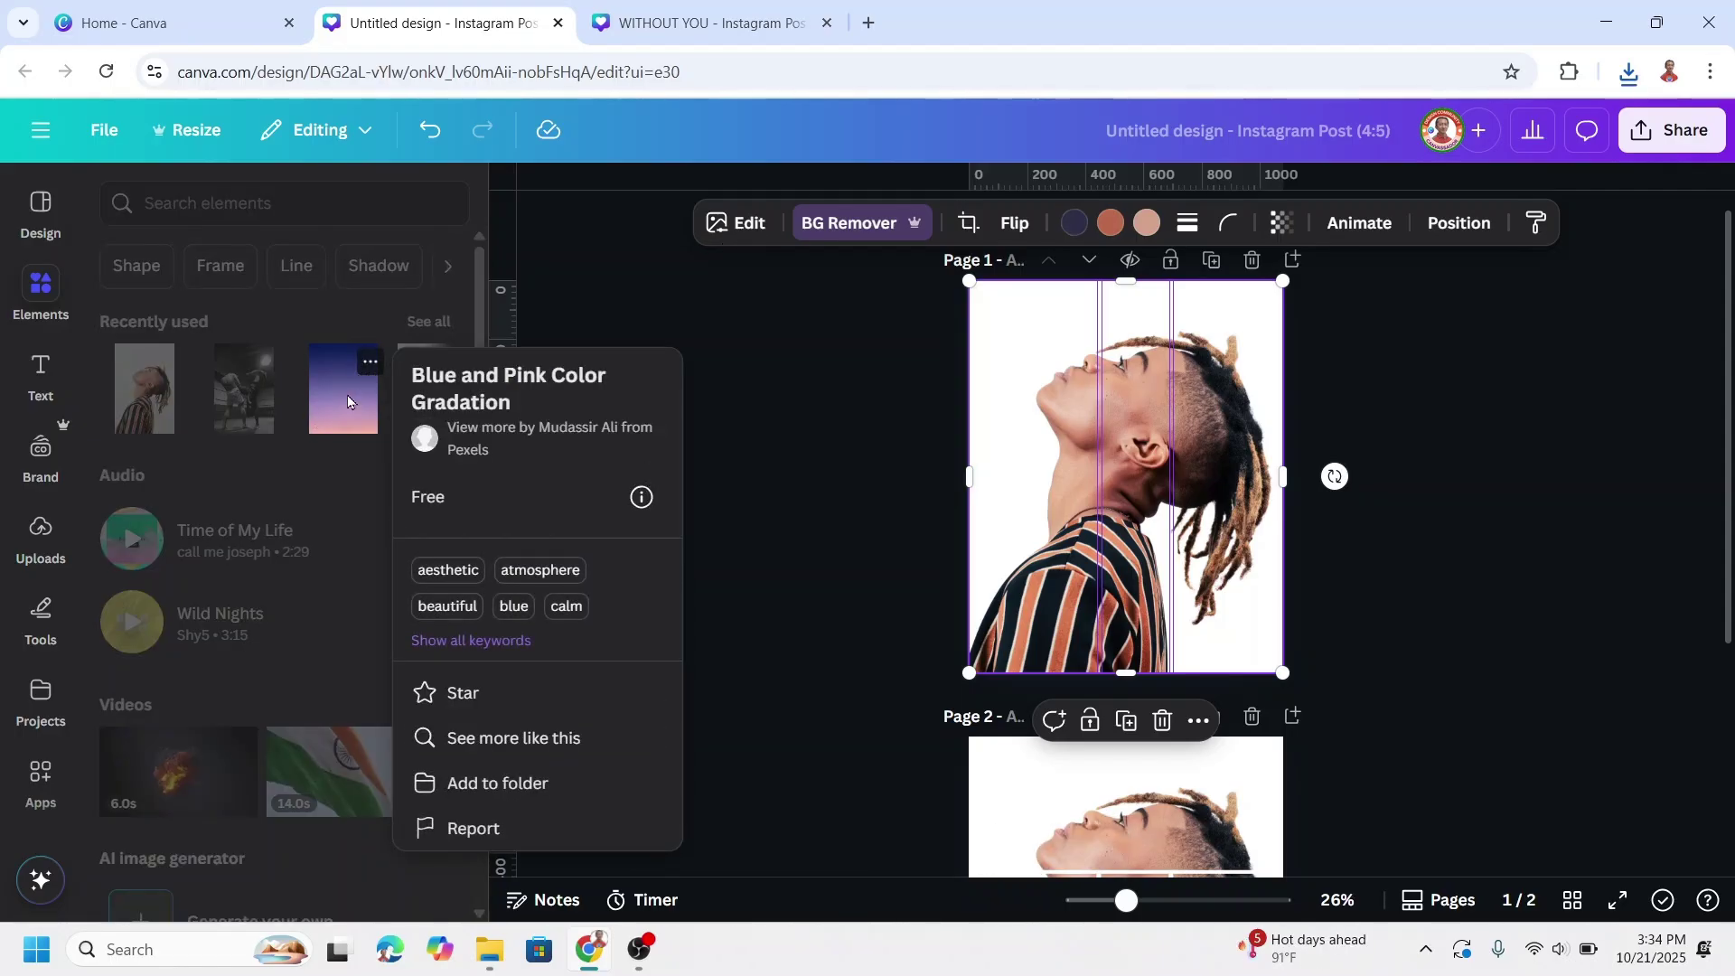
click(325, 412)
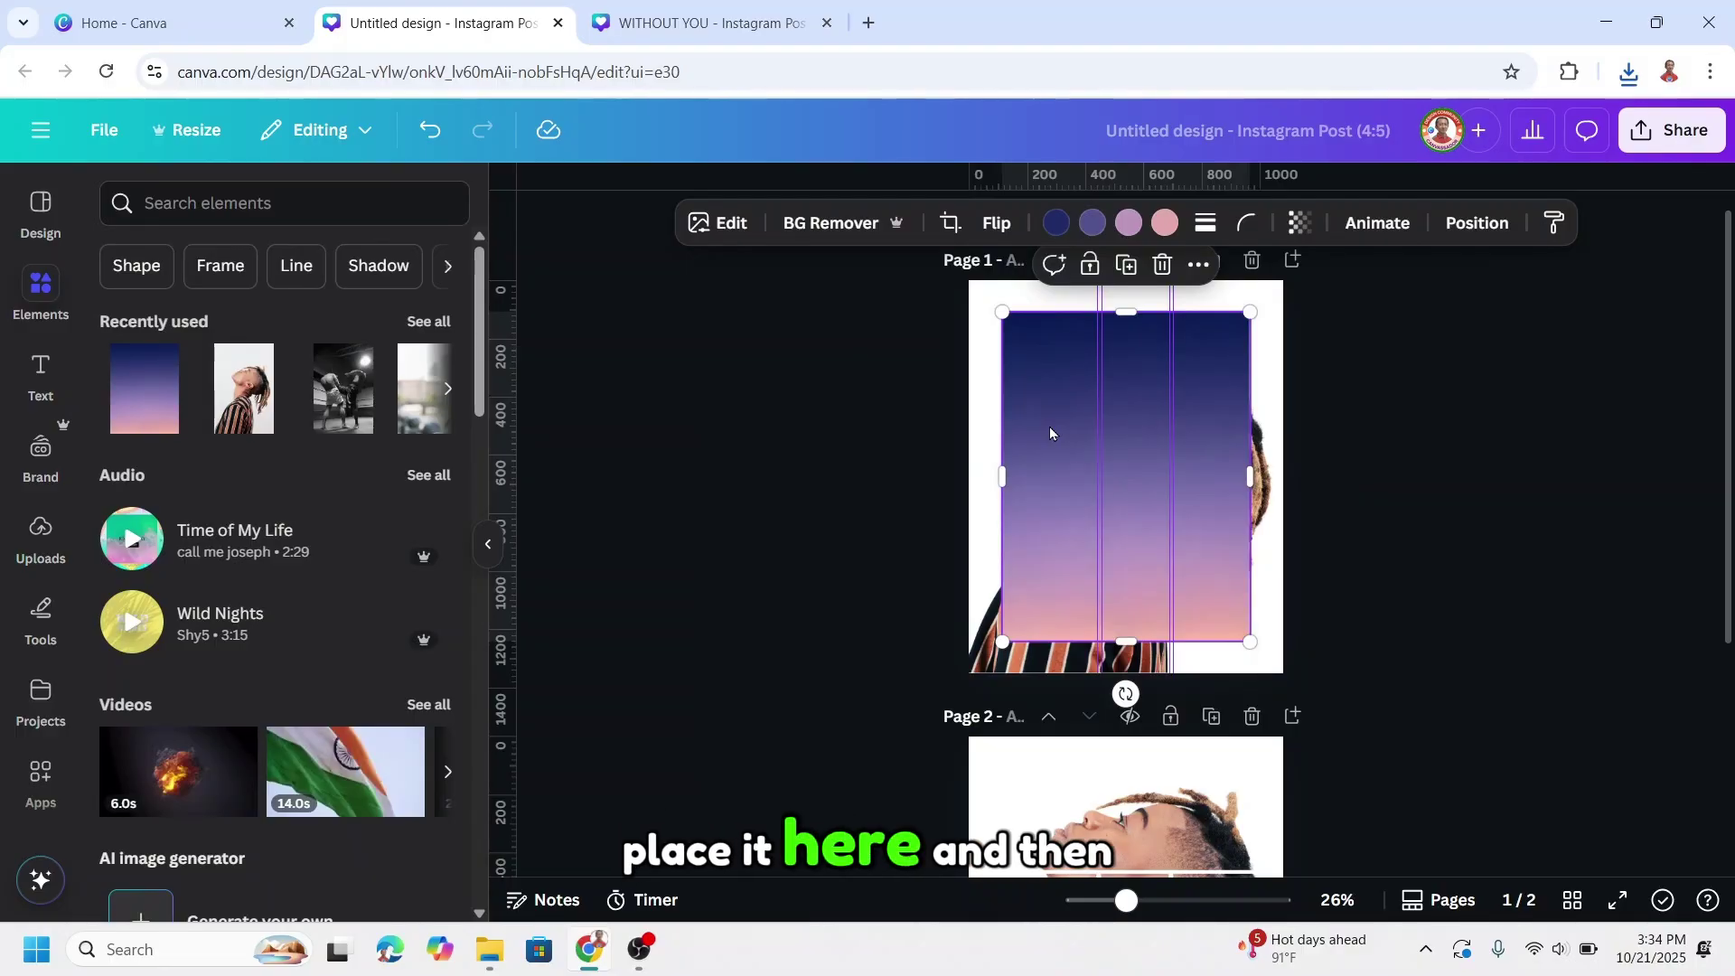
Step: Place the newly downloaded page 2 PNG on page 1 and move it toward the lower right of the gradient photo
click(1628, 72)
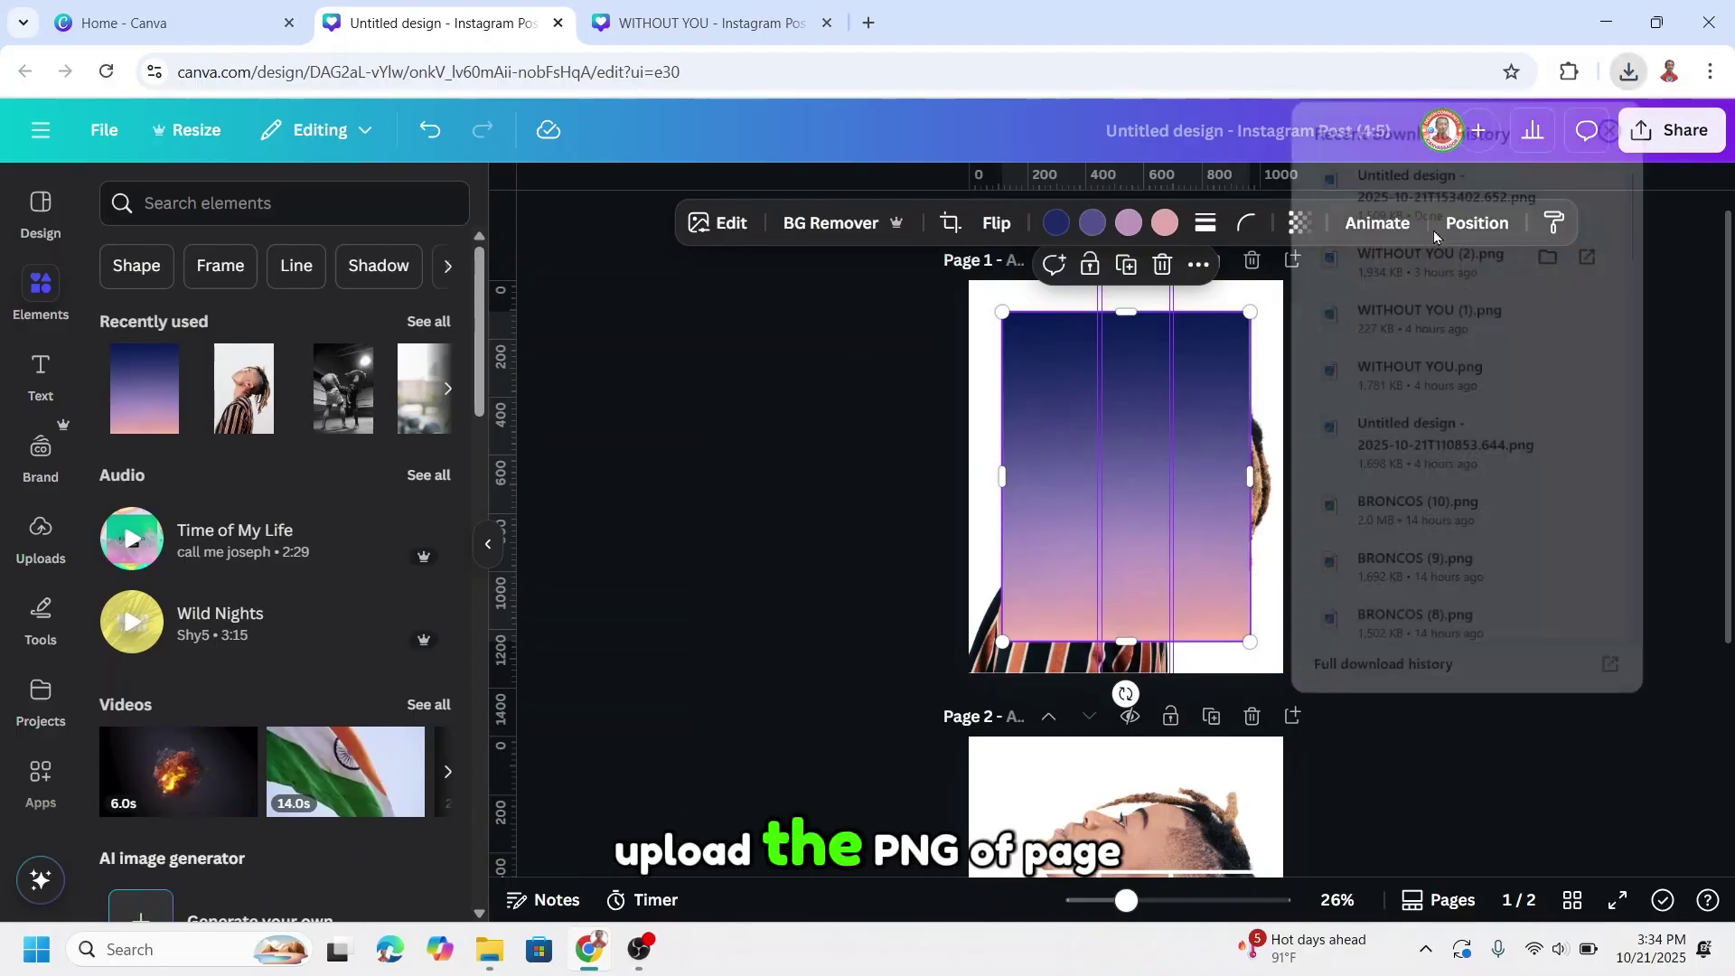
drag(1444, 187, 1141, 420)
click(1129, 557)
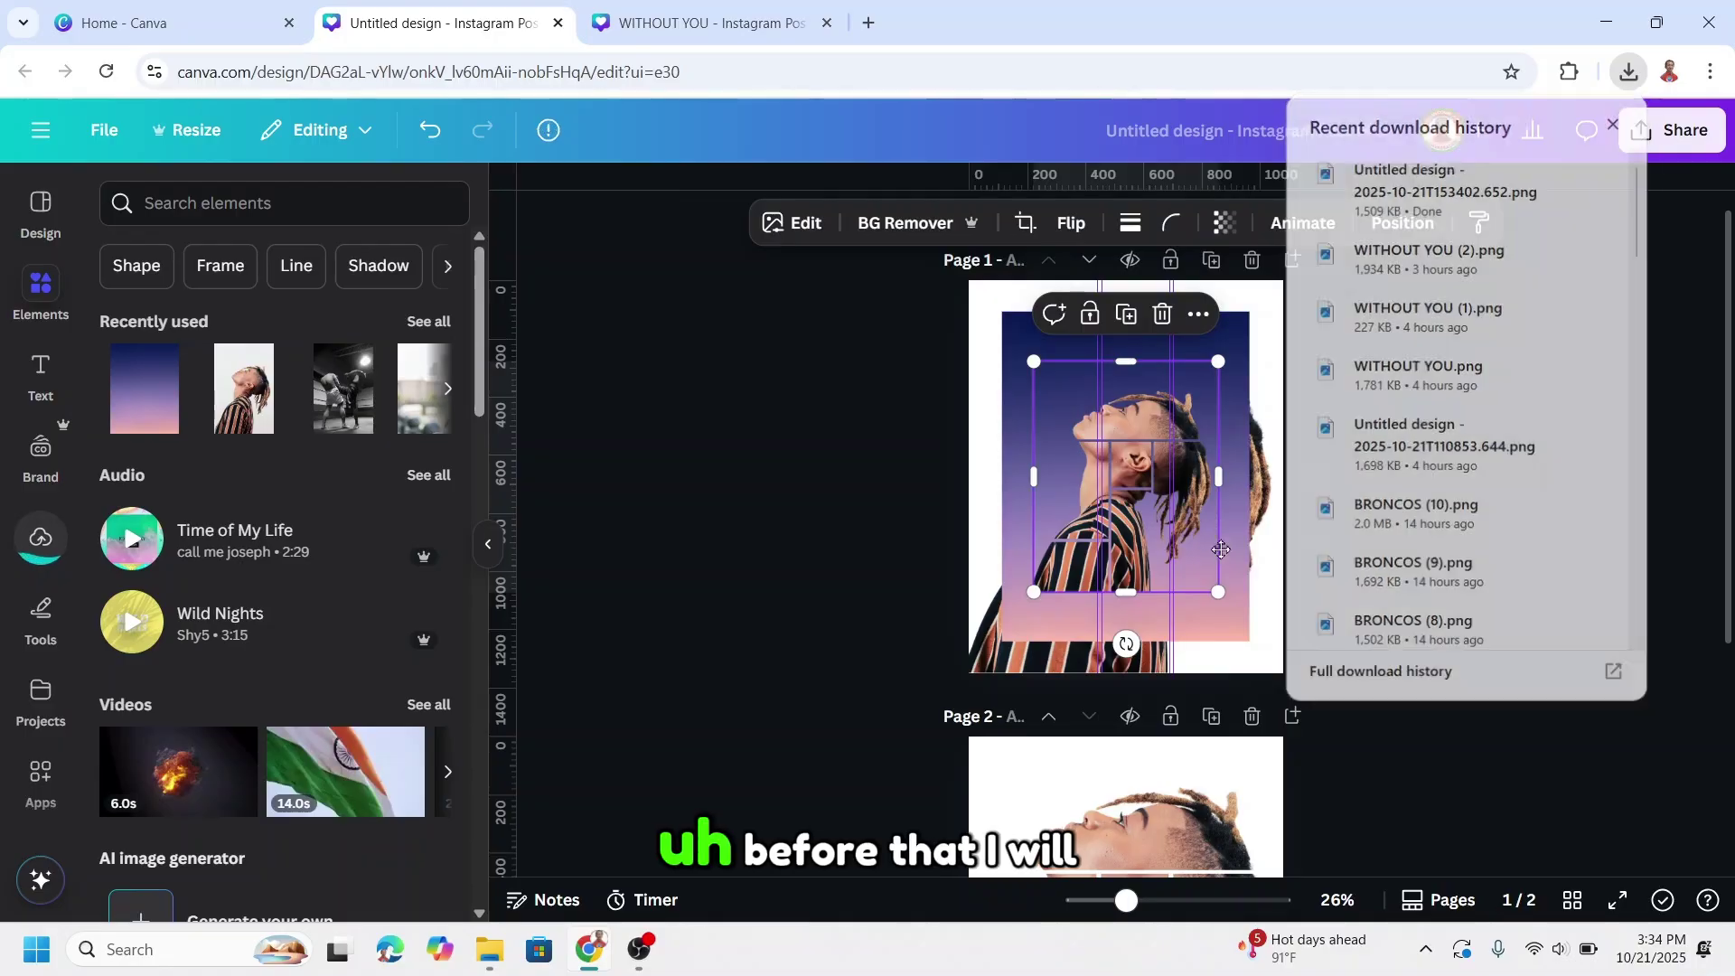
click(1205, 517)
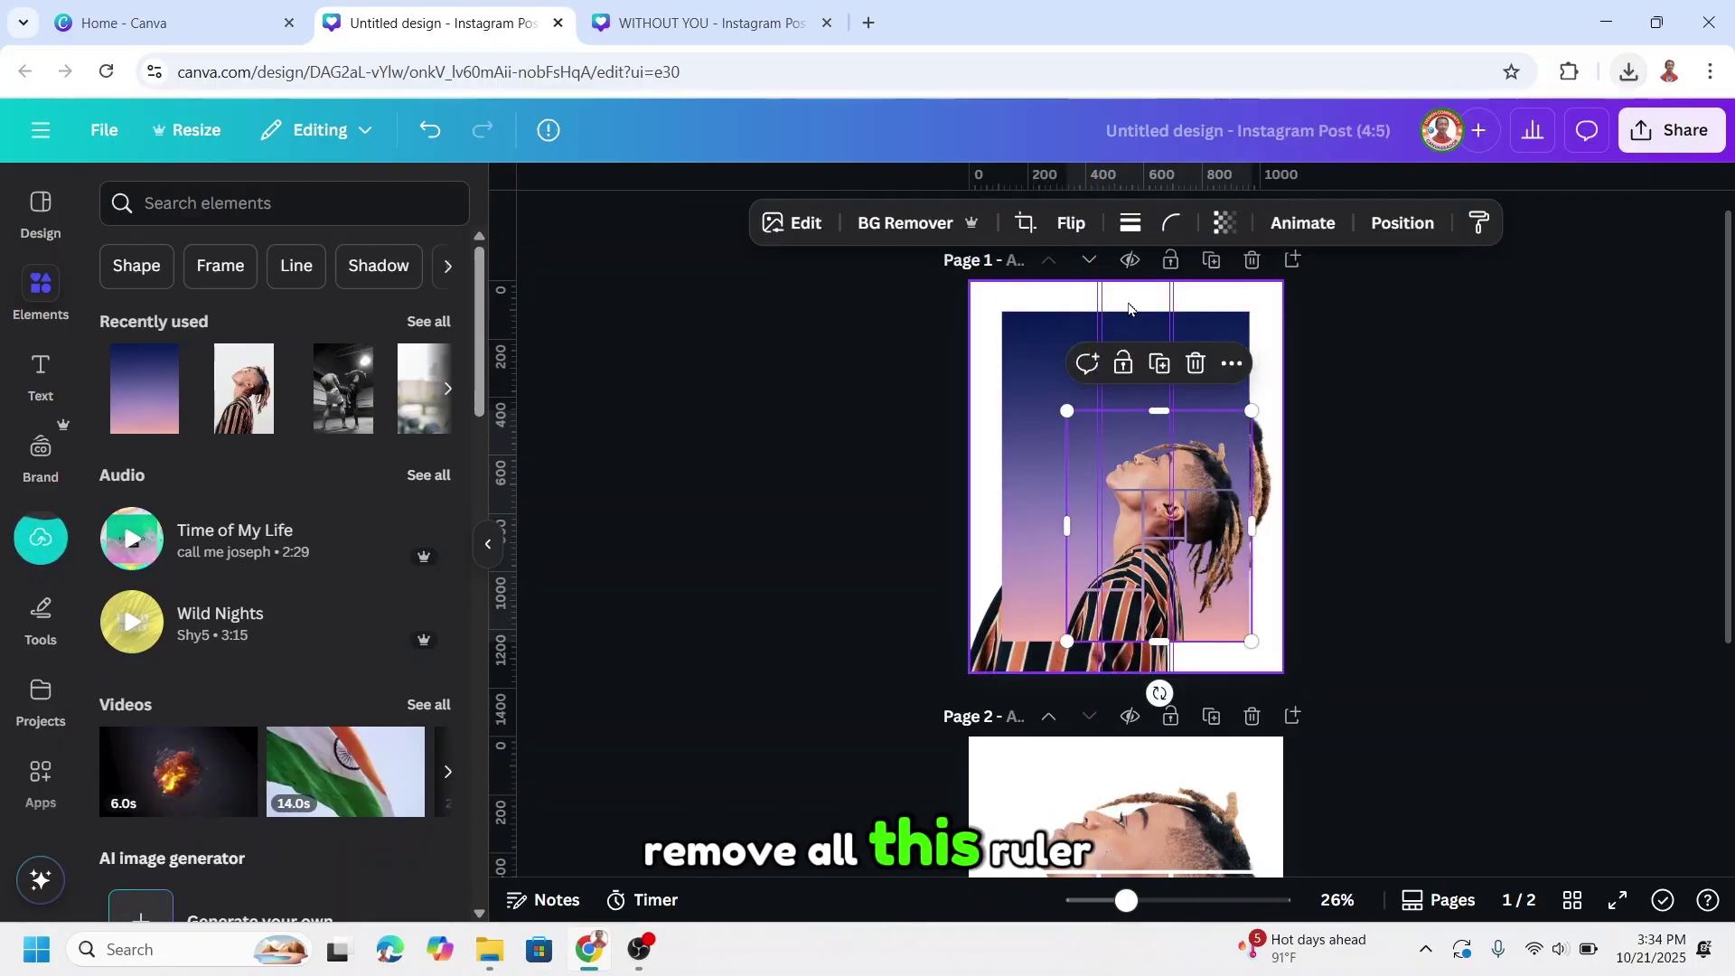
Step: Hide the rulers and guides in the design
click(104, 130)
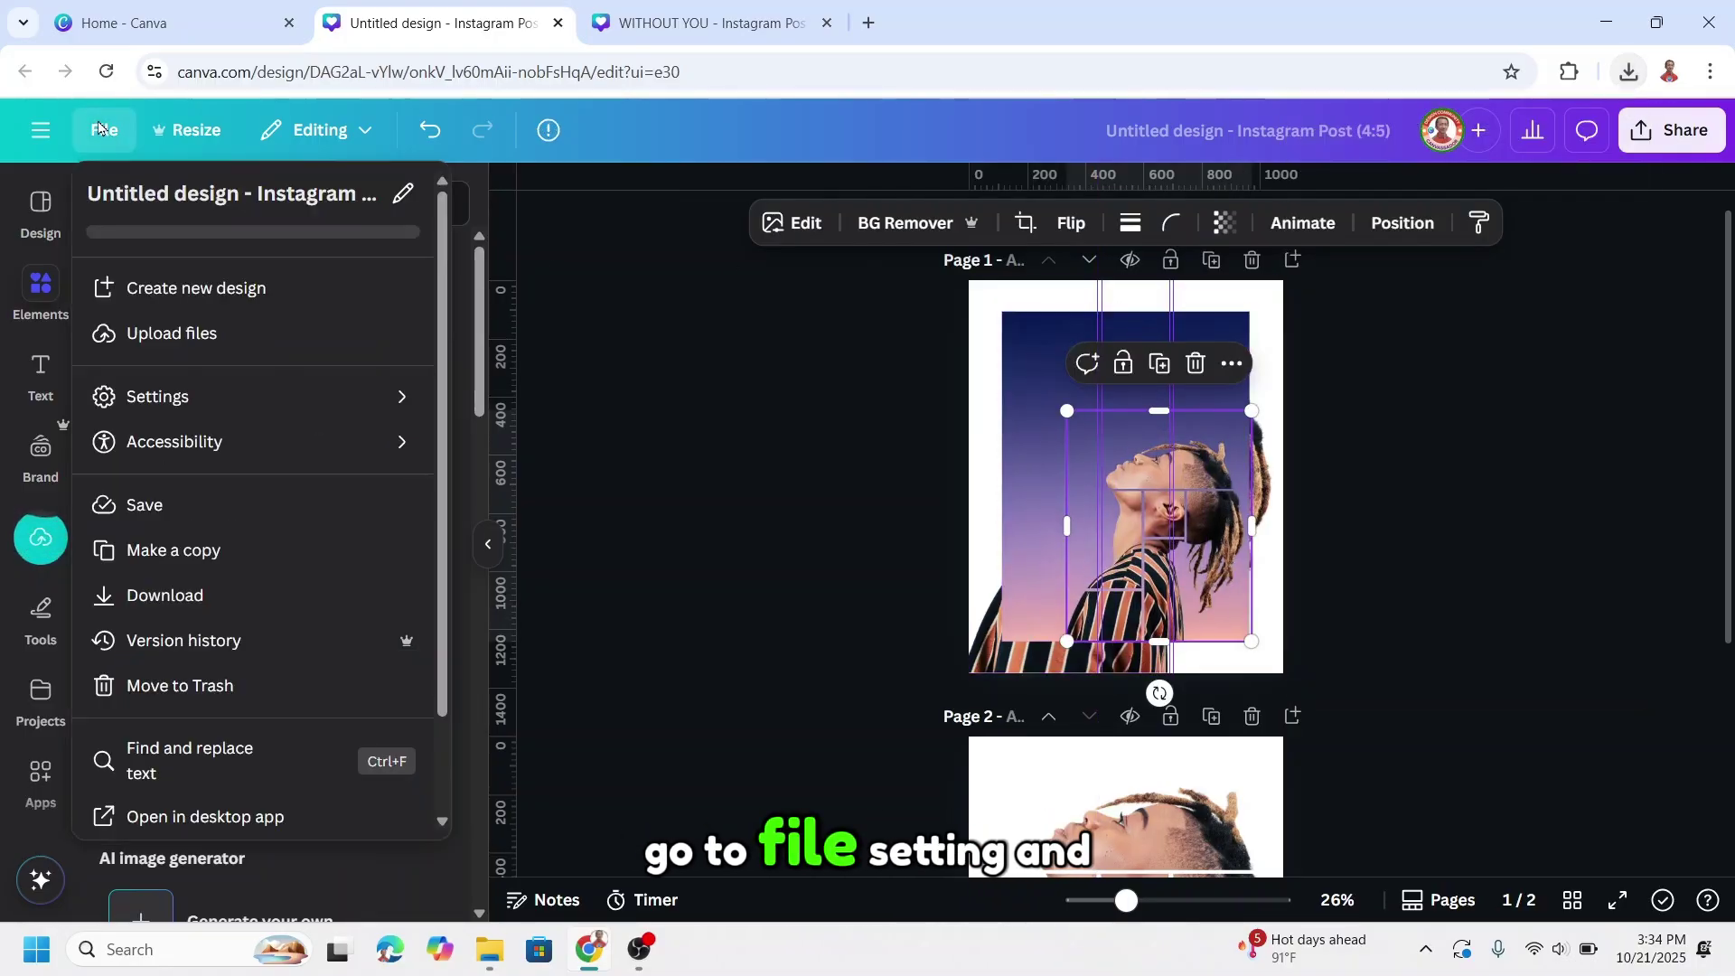
mouse_move(219, 435)
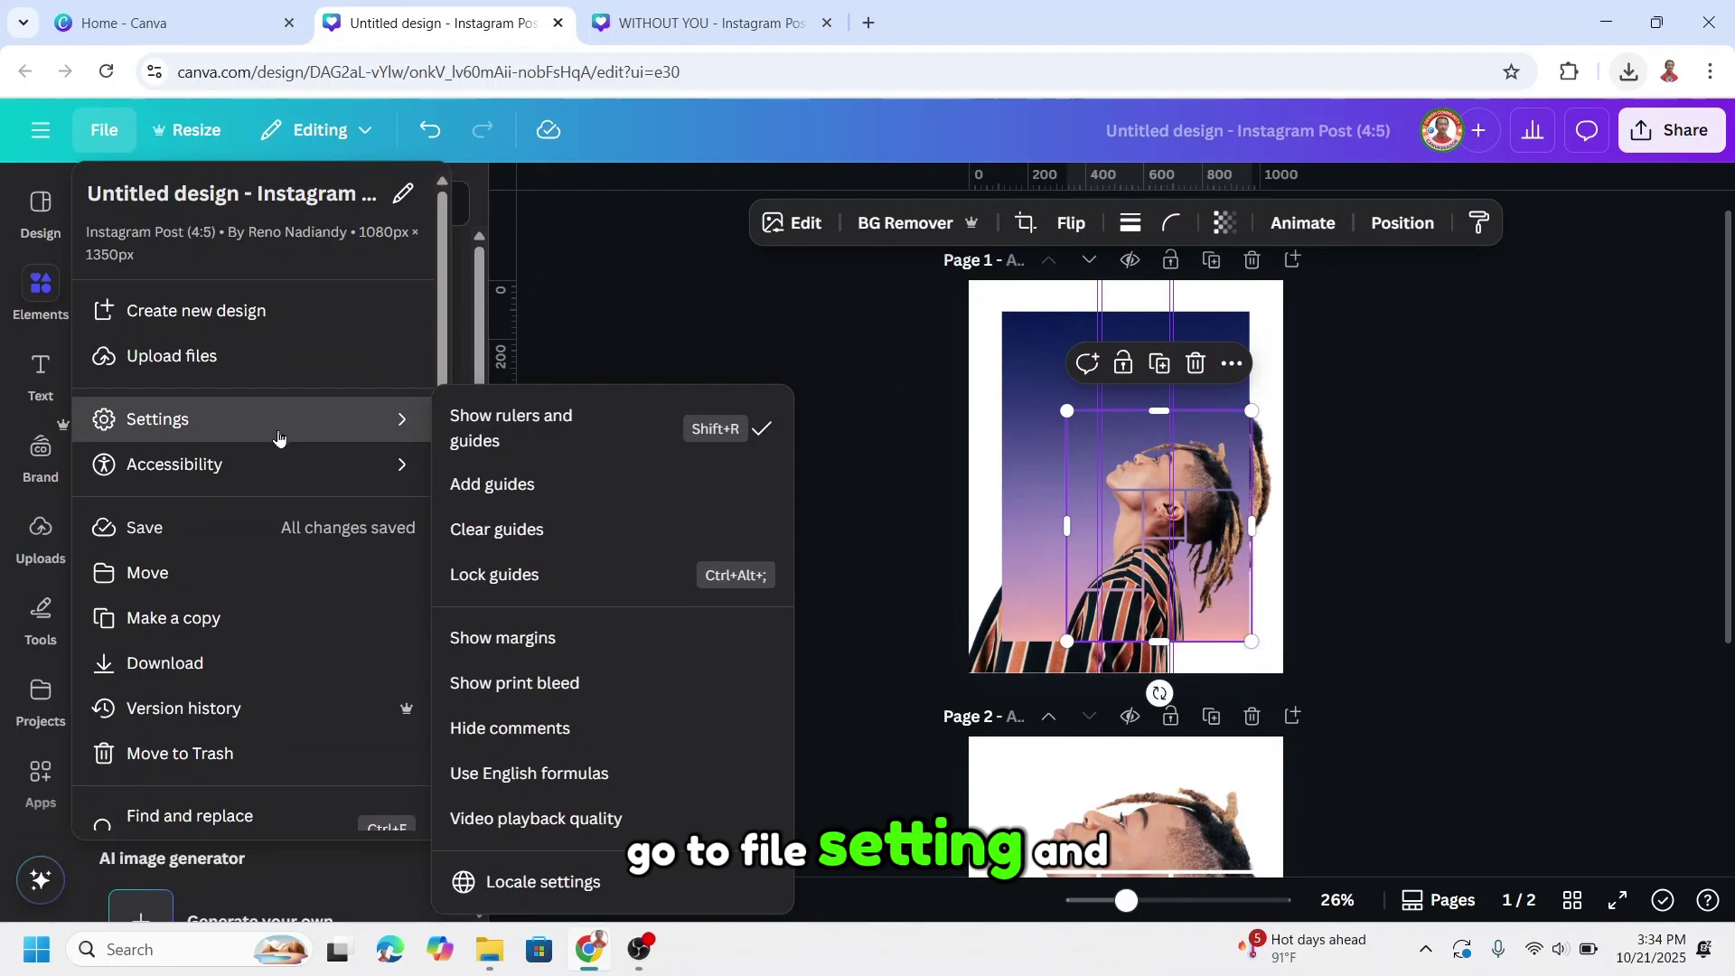
click(541, 438)
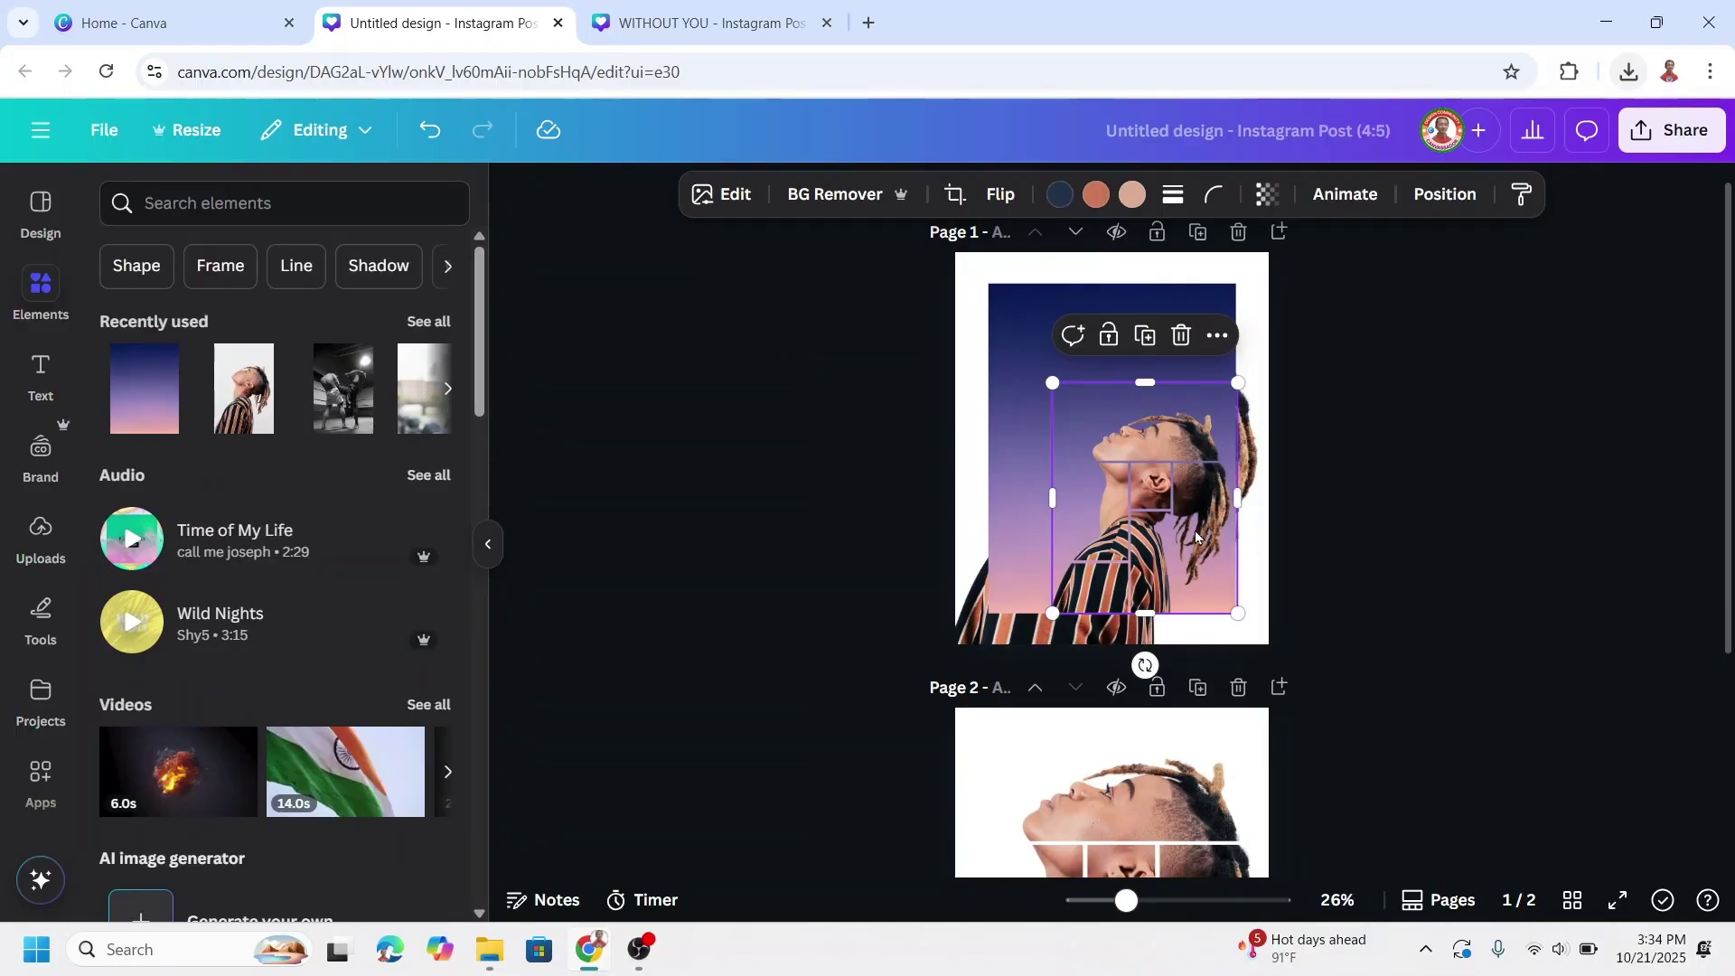
Step: Select the gradient photo on page 1, search the apps for "cut", and open the photo in Image Cutout Maker
click(1025, 313)
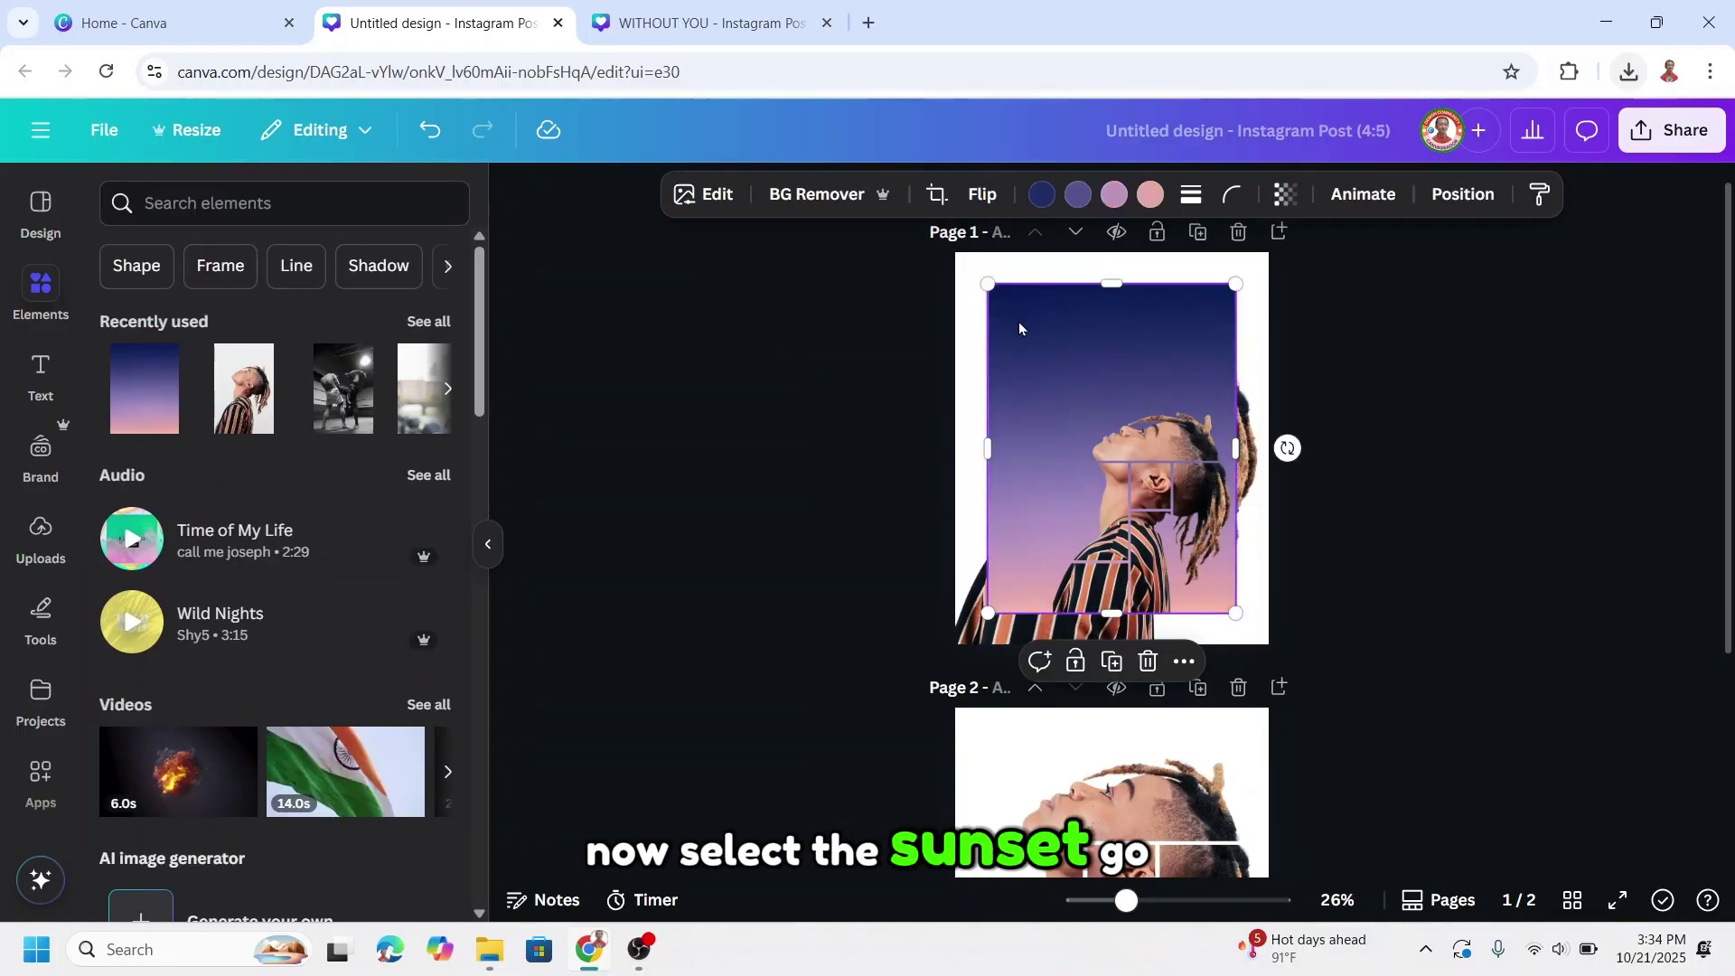
click(41, 777)
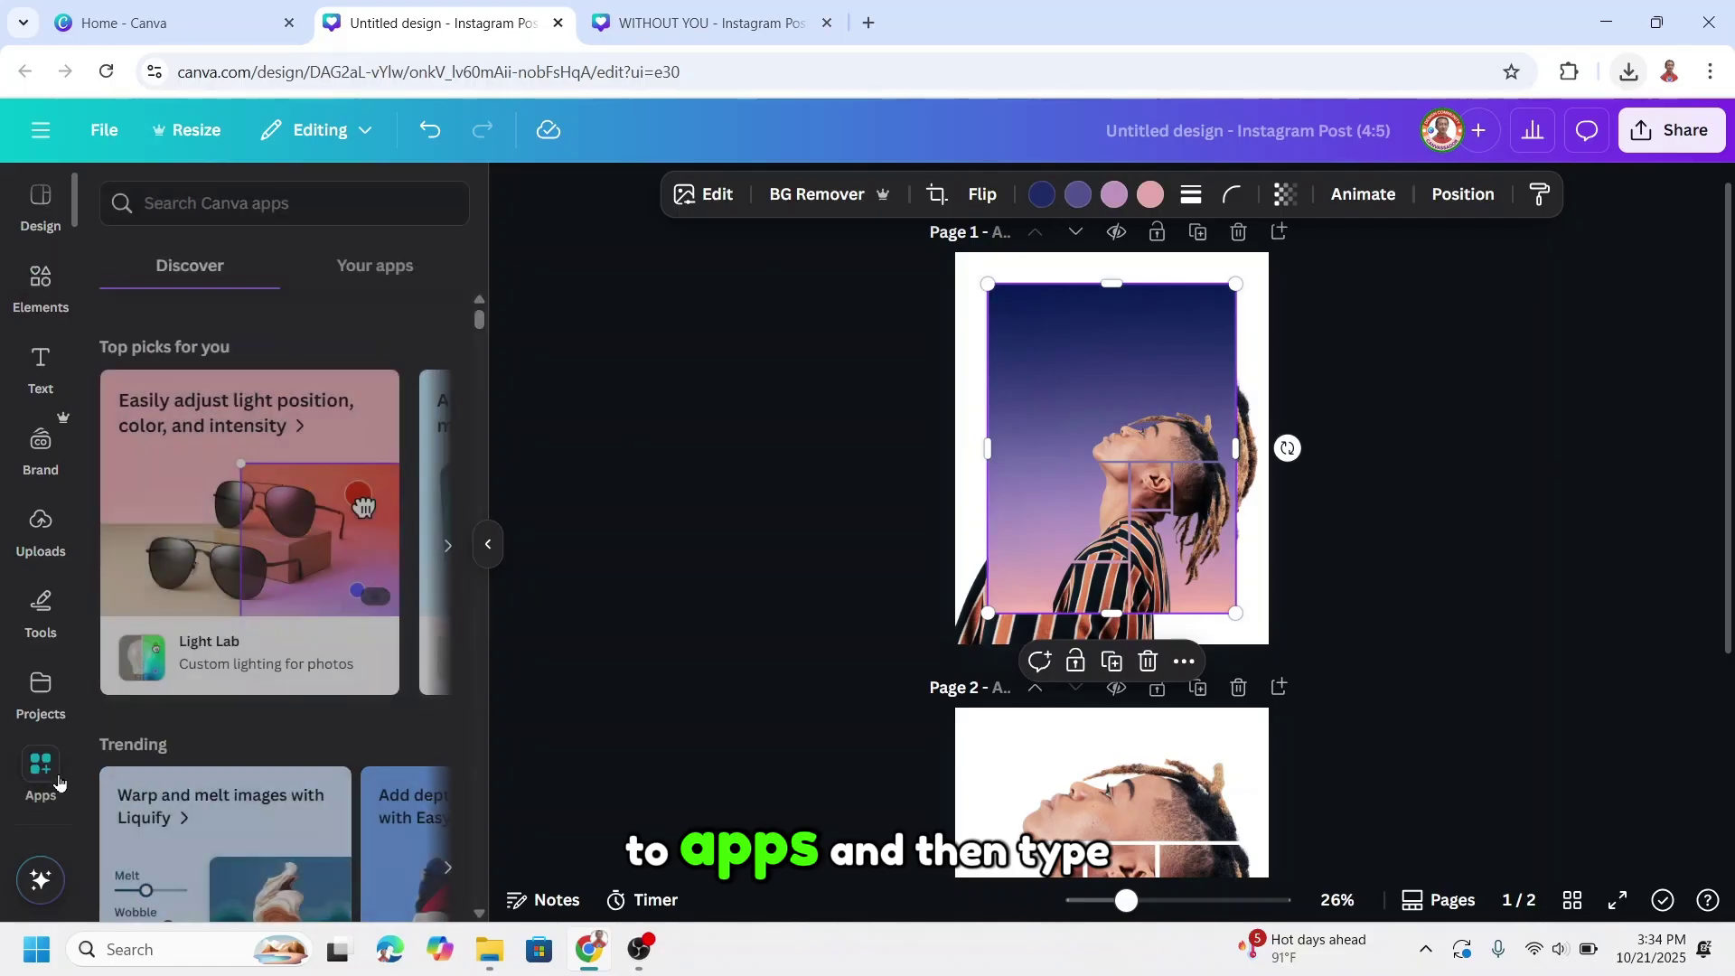
click(236, 197)
text(cut)
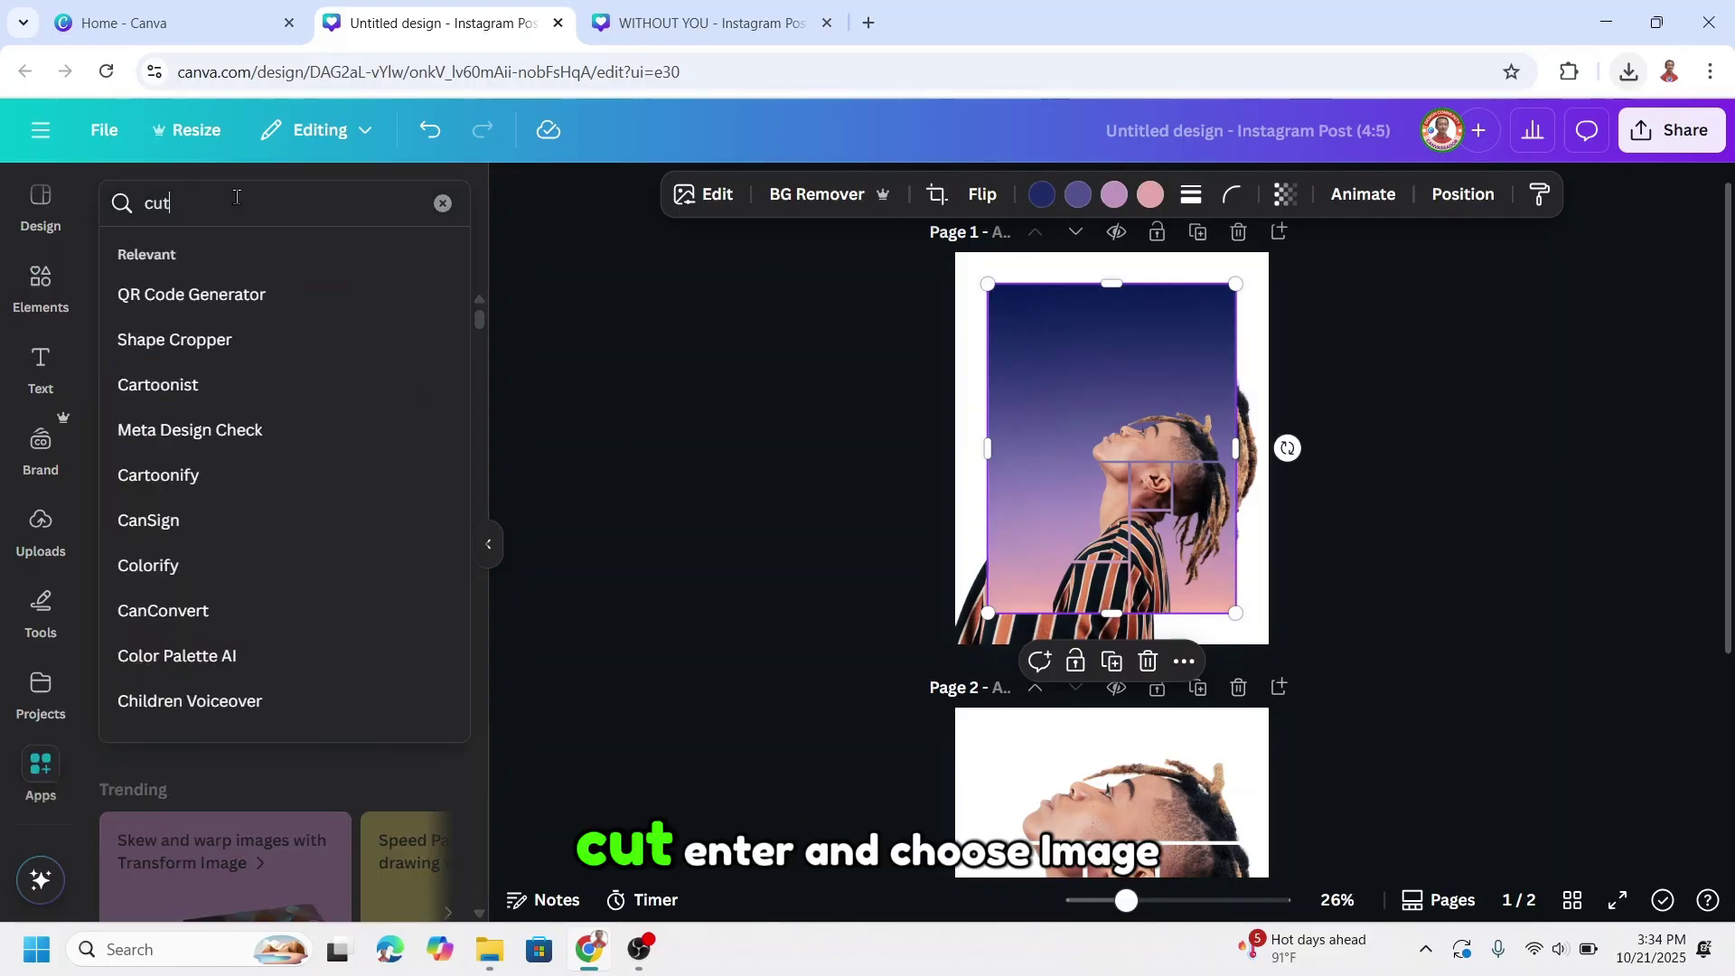
key(Return)
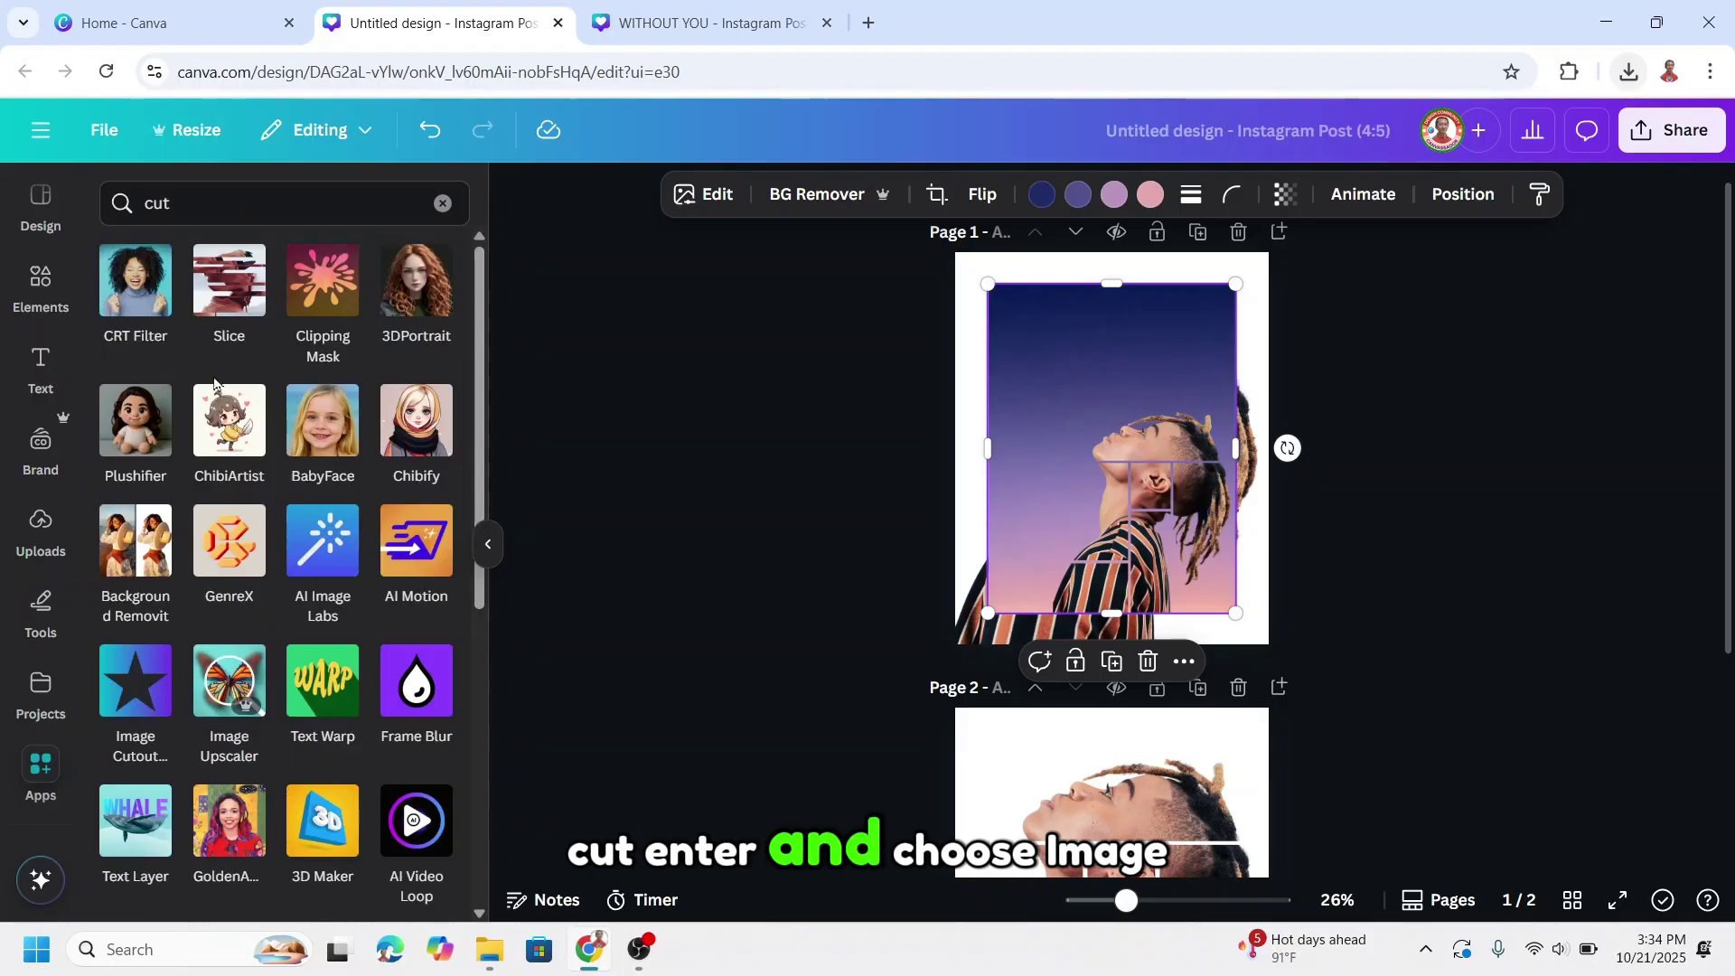
click(135, 687)
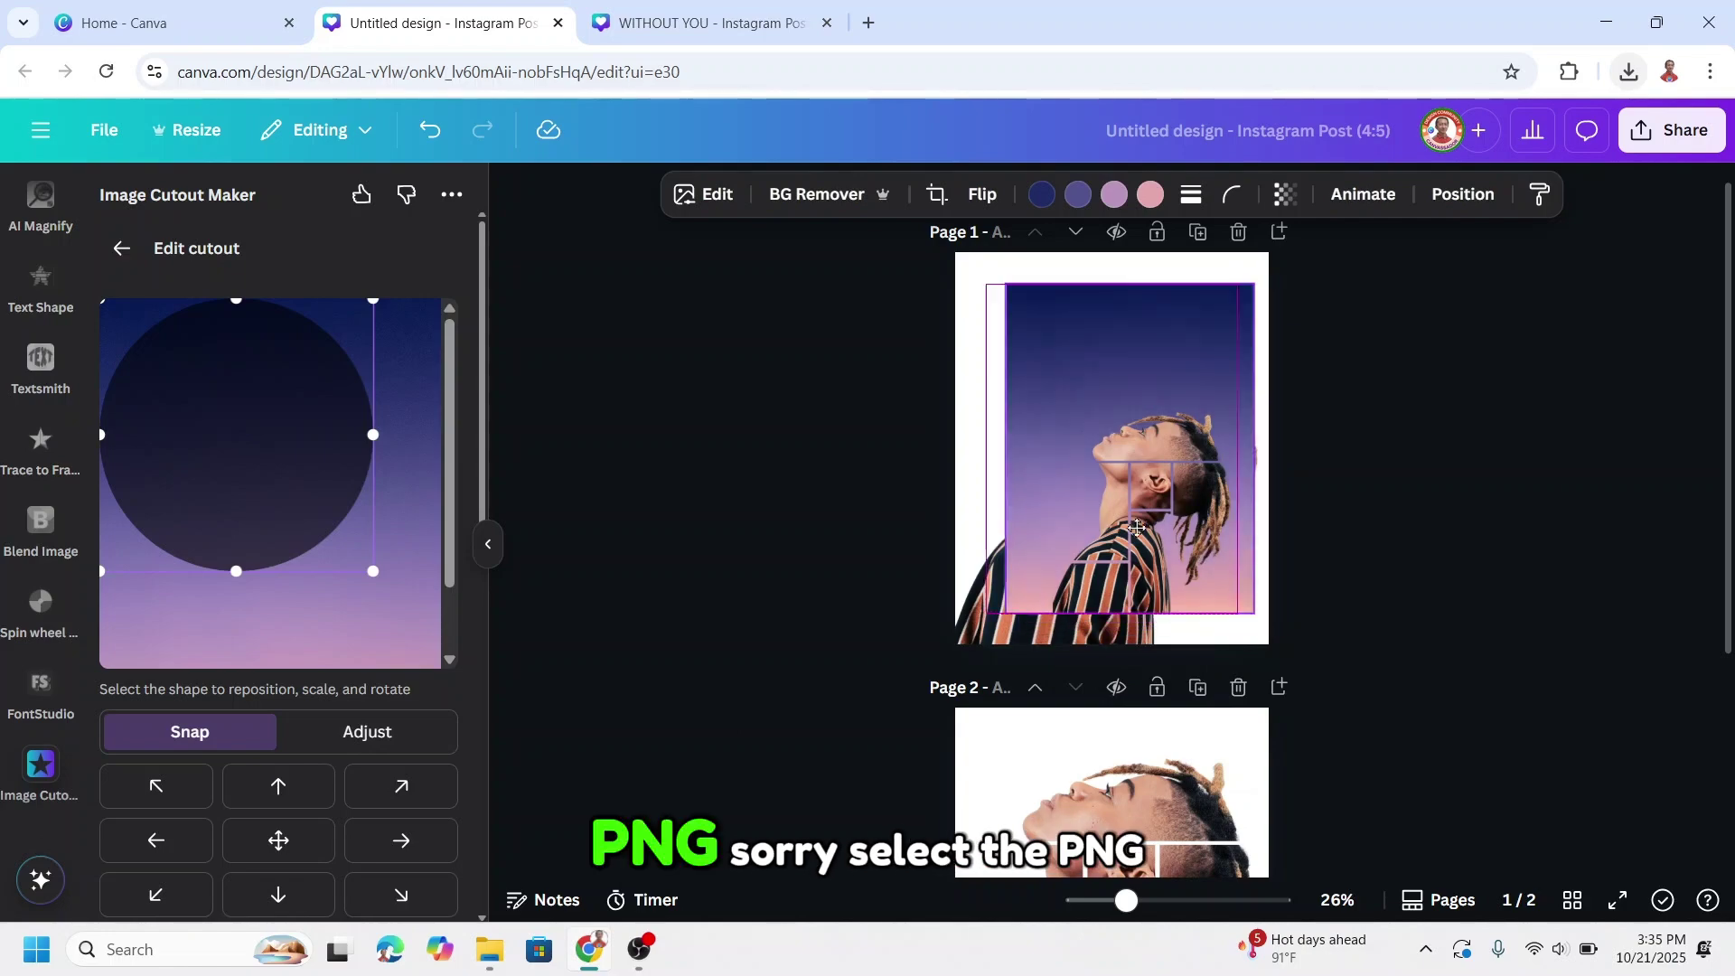
Step: Move the gradient photo partly off page 1's left edge and the split-portrait PNG to the page's lower-right corner
drag(1182, 547, 1057, 537)
click(1198, 485)
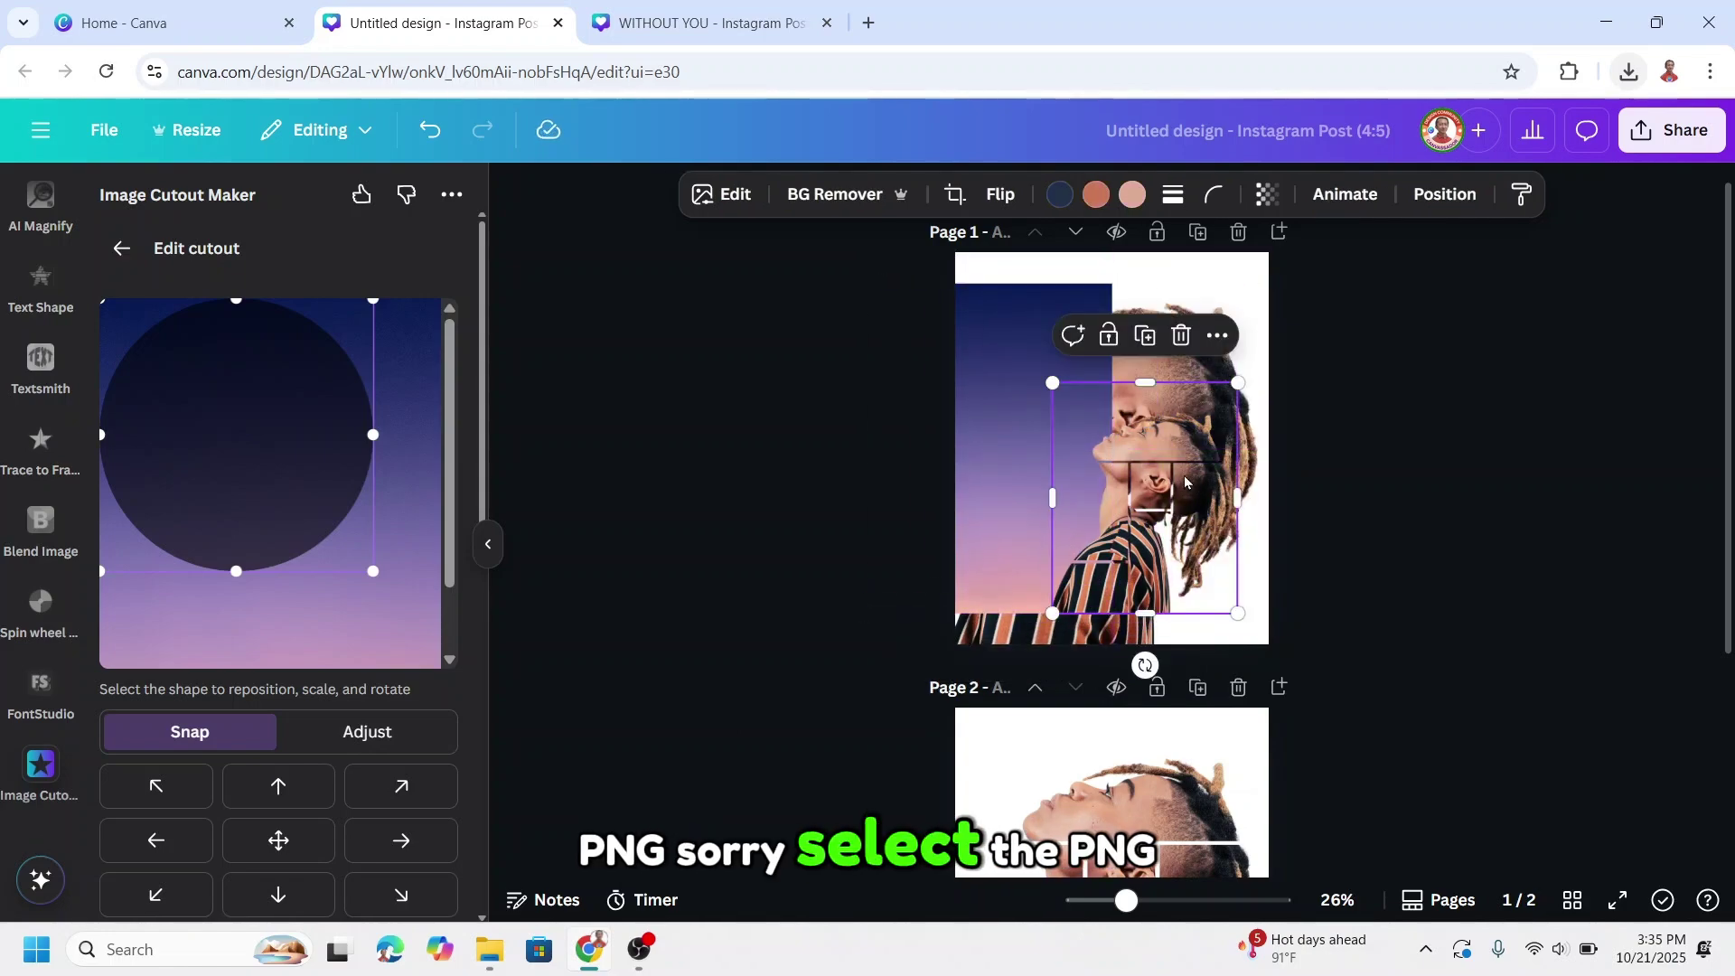
drag(1229, 460, 1219, 505)
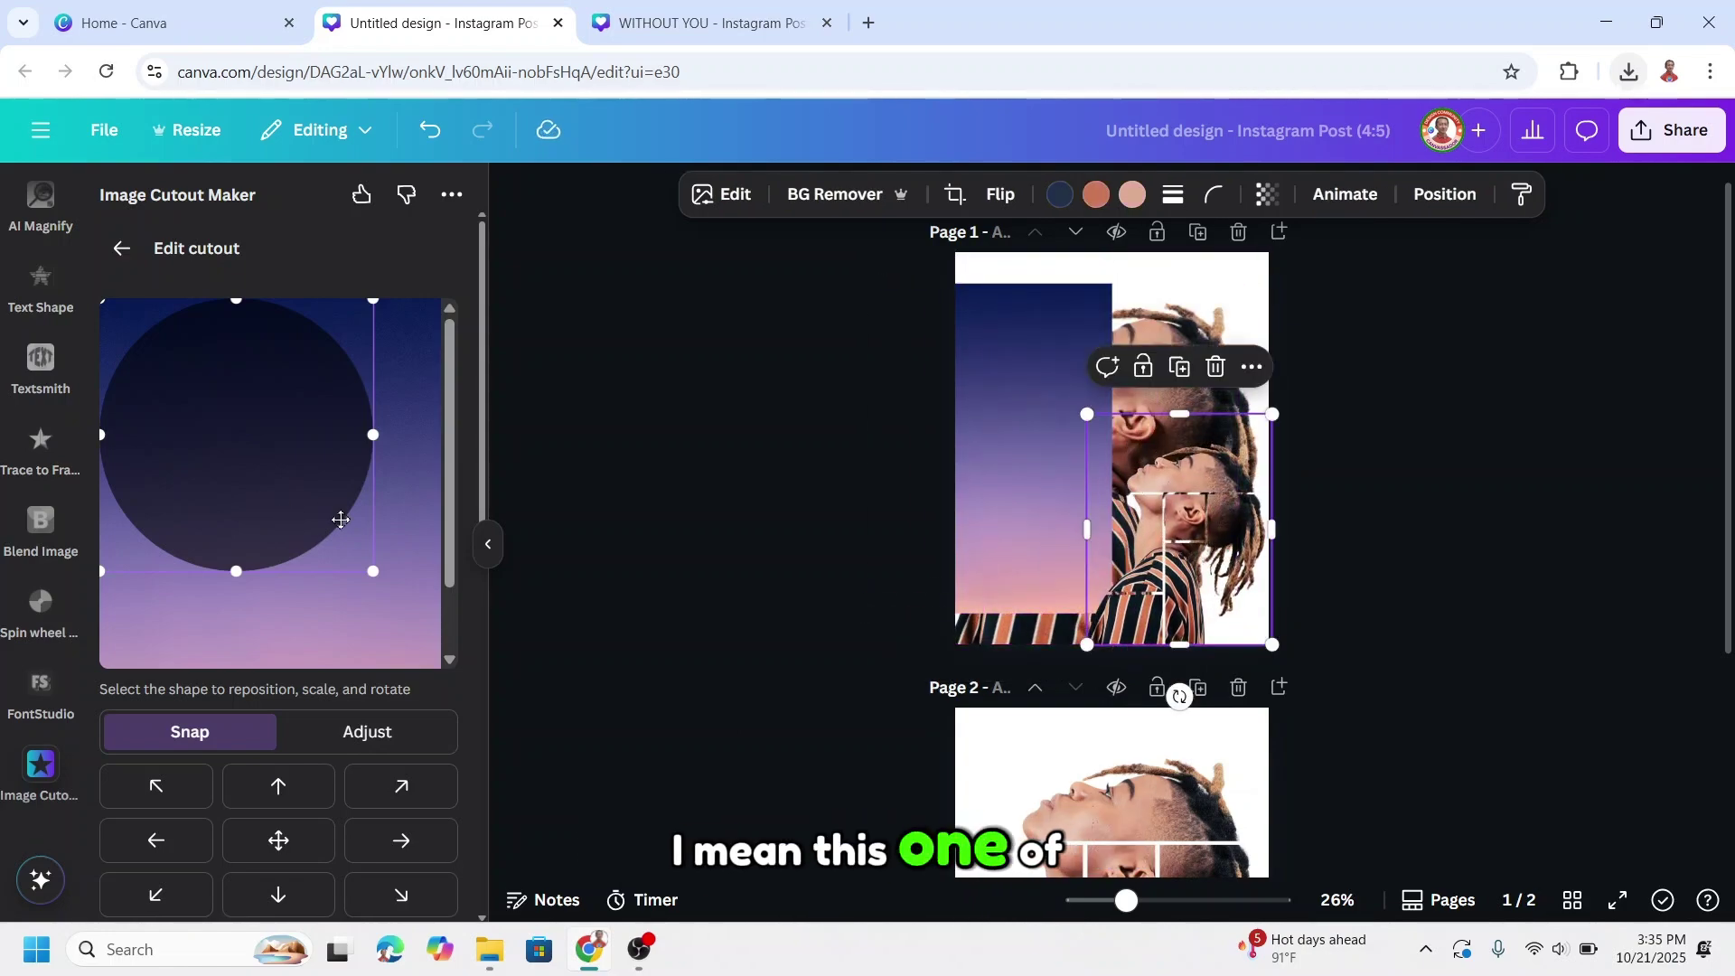
scroll(349, 537, down, 1)
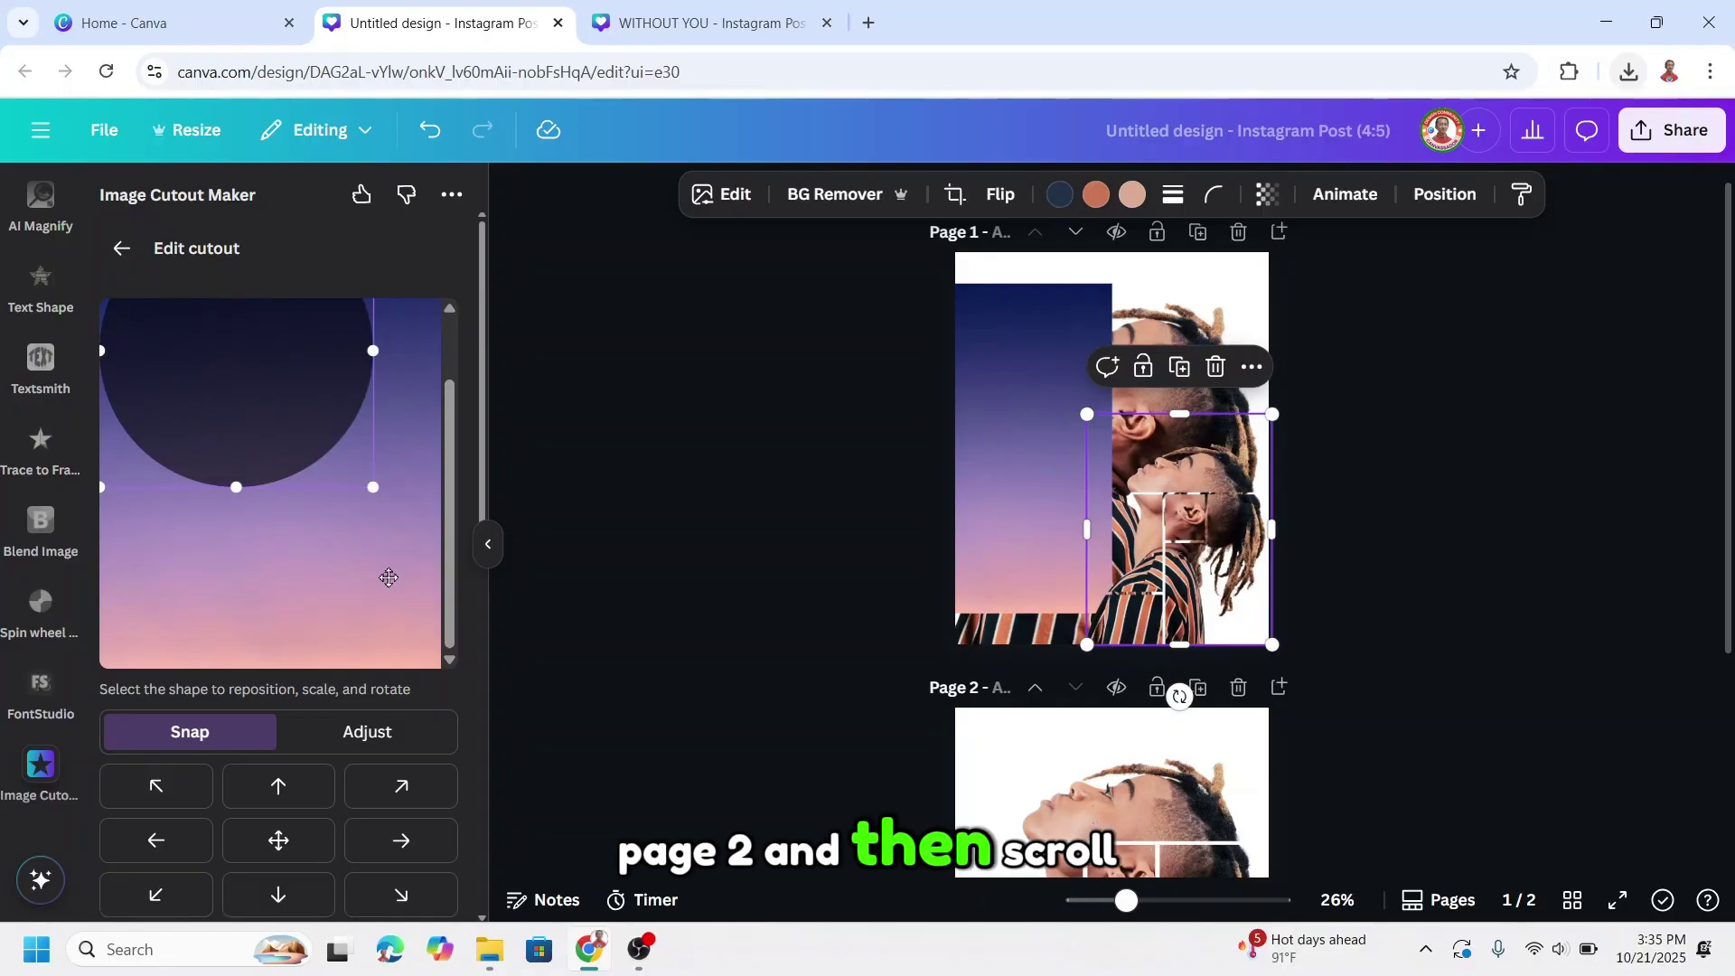
Step: Set the cutout type to Image and use the selected split-portrait PNG as the cutout for the gradient photo
scroll(389, 577, down, 4)
click(285, 661)
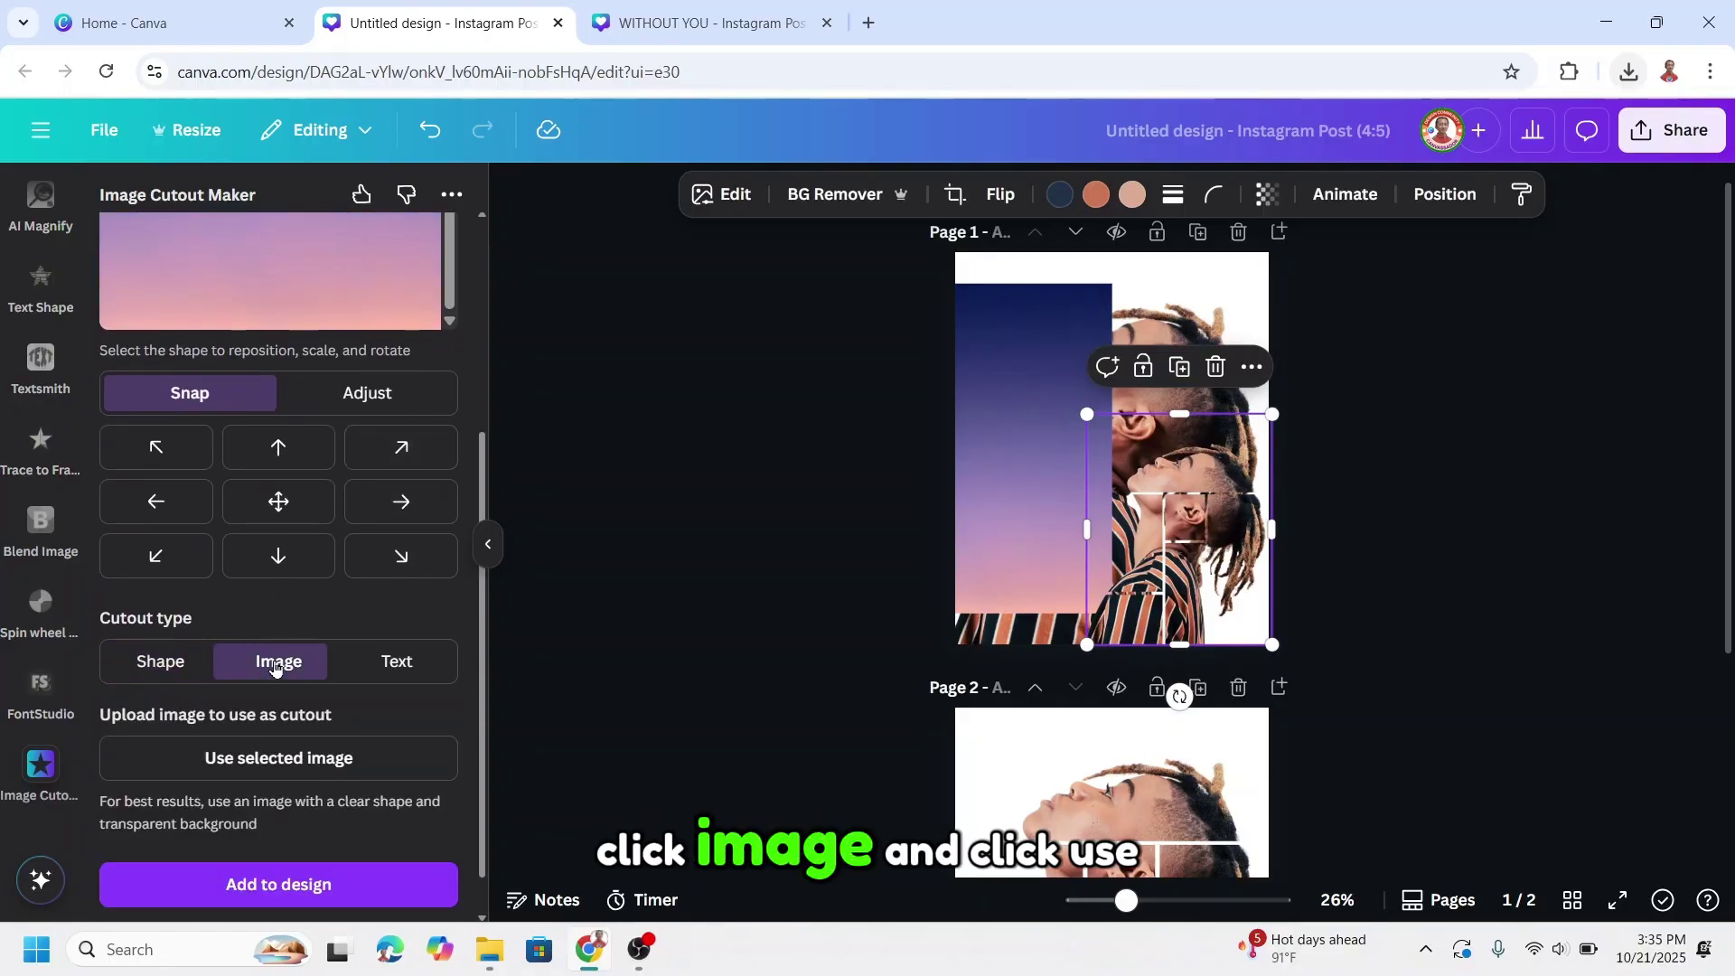
scroll(262, 704, down, 1)
click(253, 719)
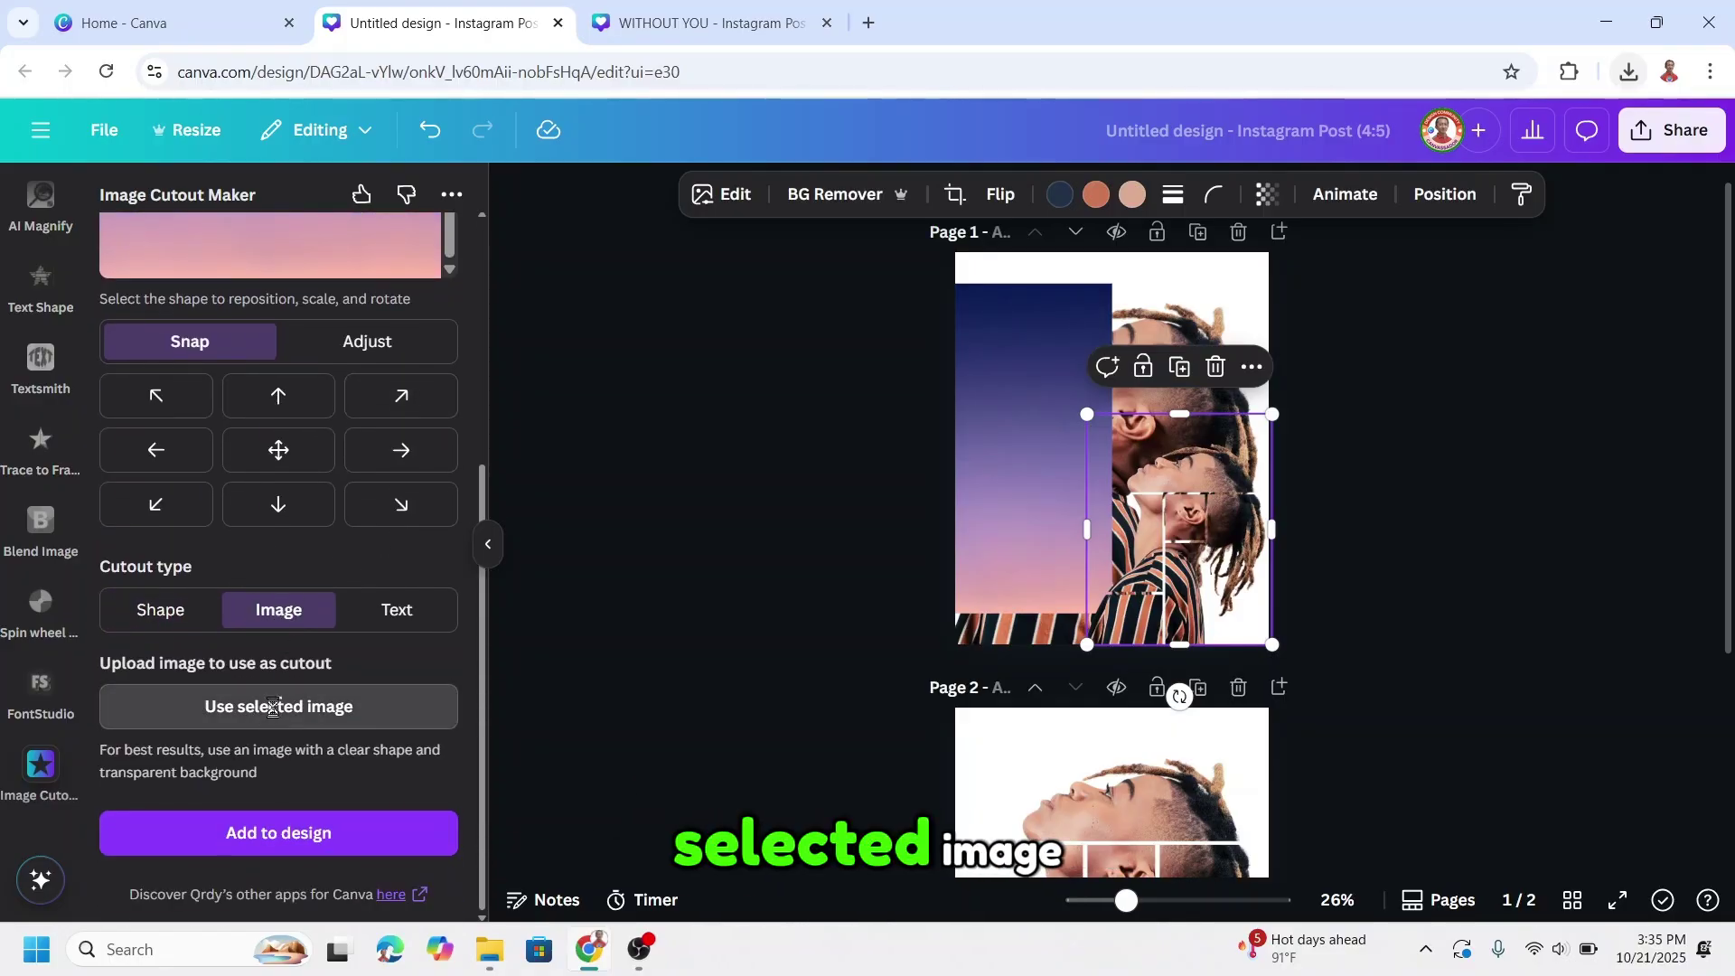
Step: Enlarge the portrait cutout proportionally in the preview until it spans the full width of the gradient photo
scroll(316, 555, up, 3)
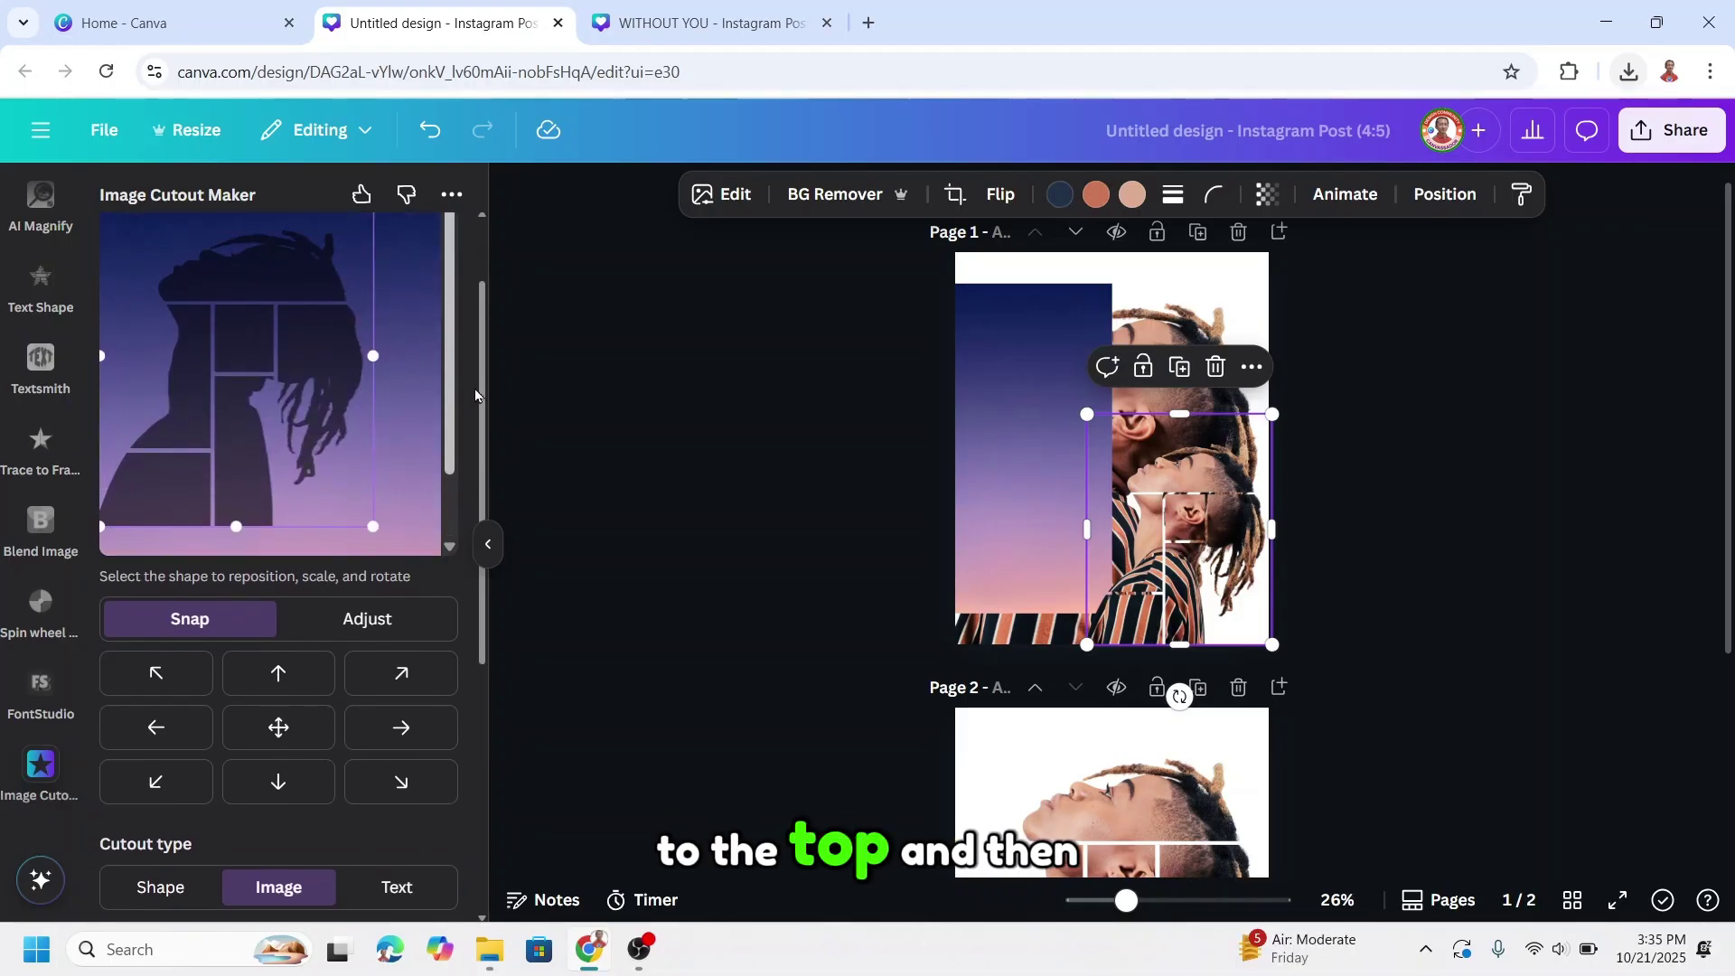
drag(455, 403, 455, 483)
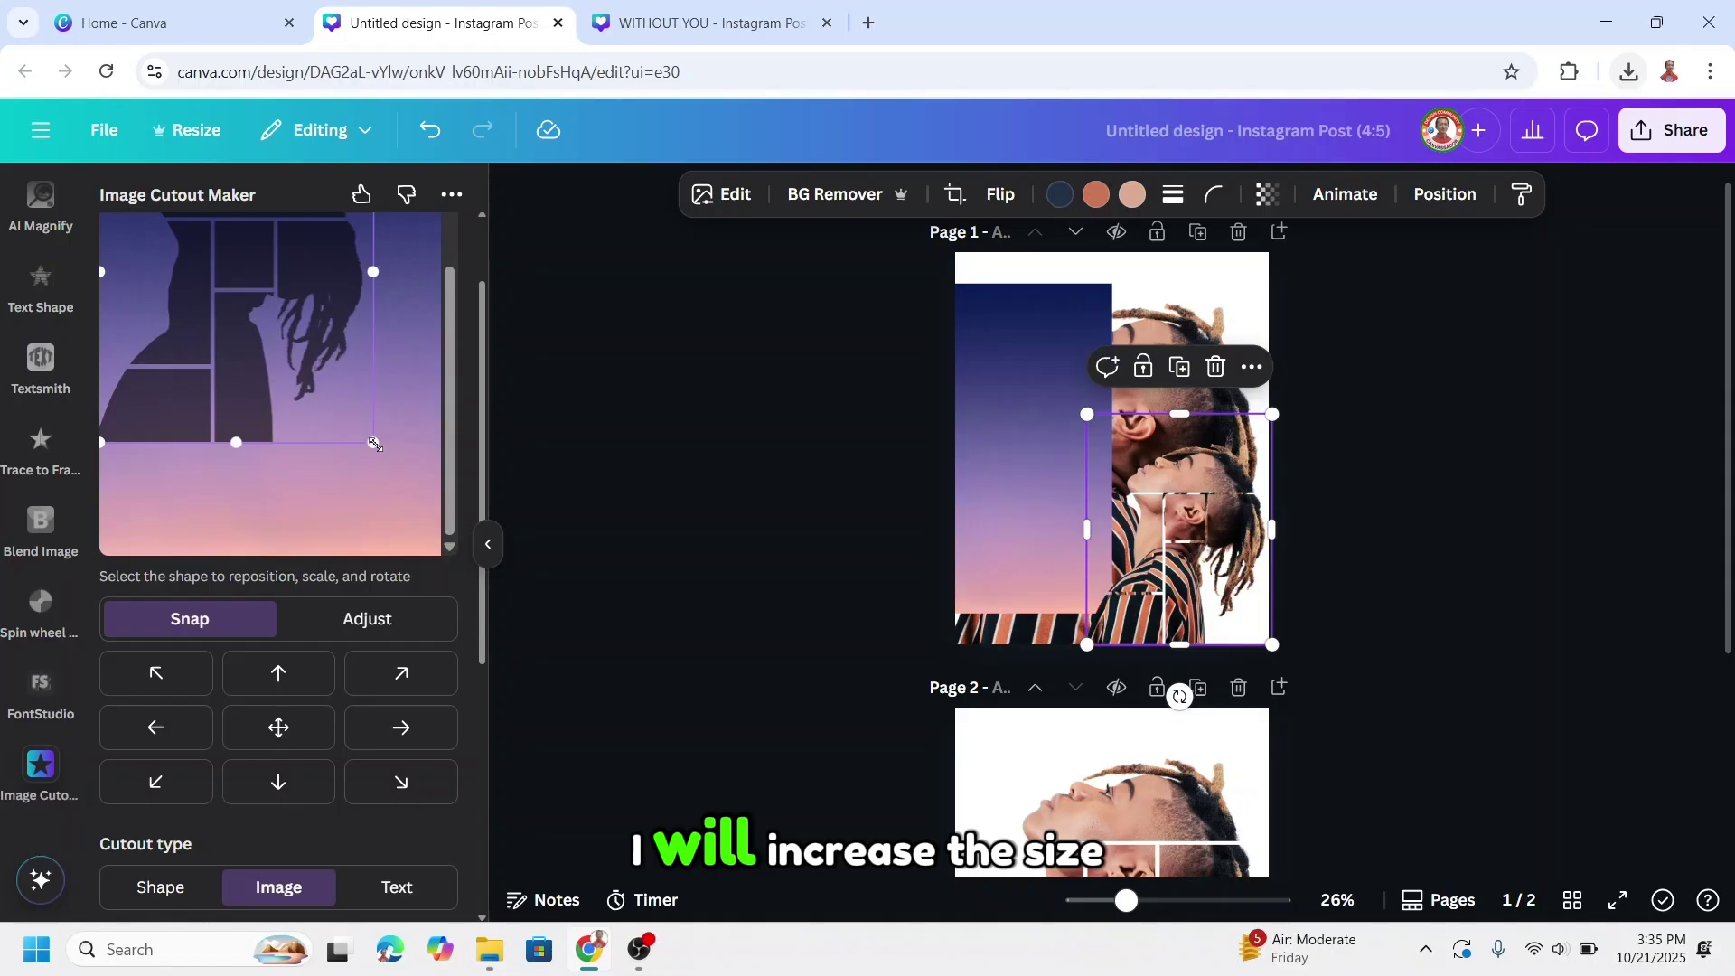
drag(375, 444, 430, 538)
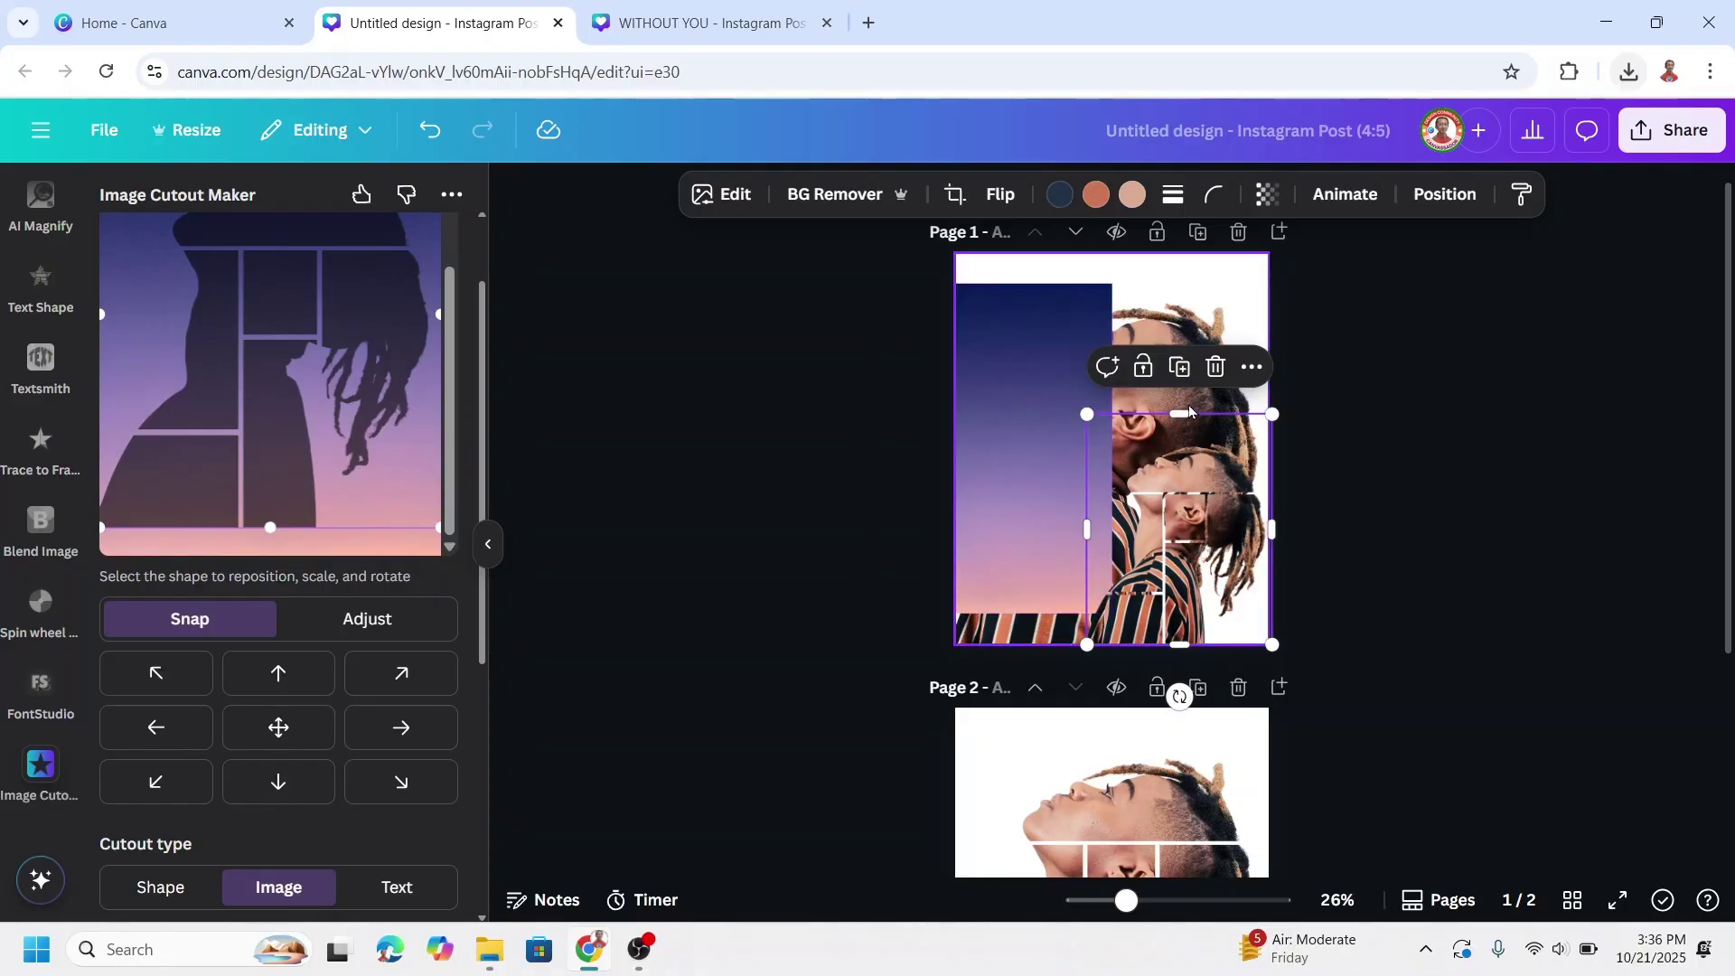
Step: Delete the split-portrait PNG and the original gradient photo from page 1
click(1217, 367)
click(1029, 360)
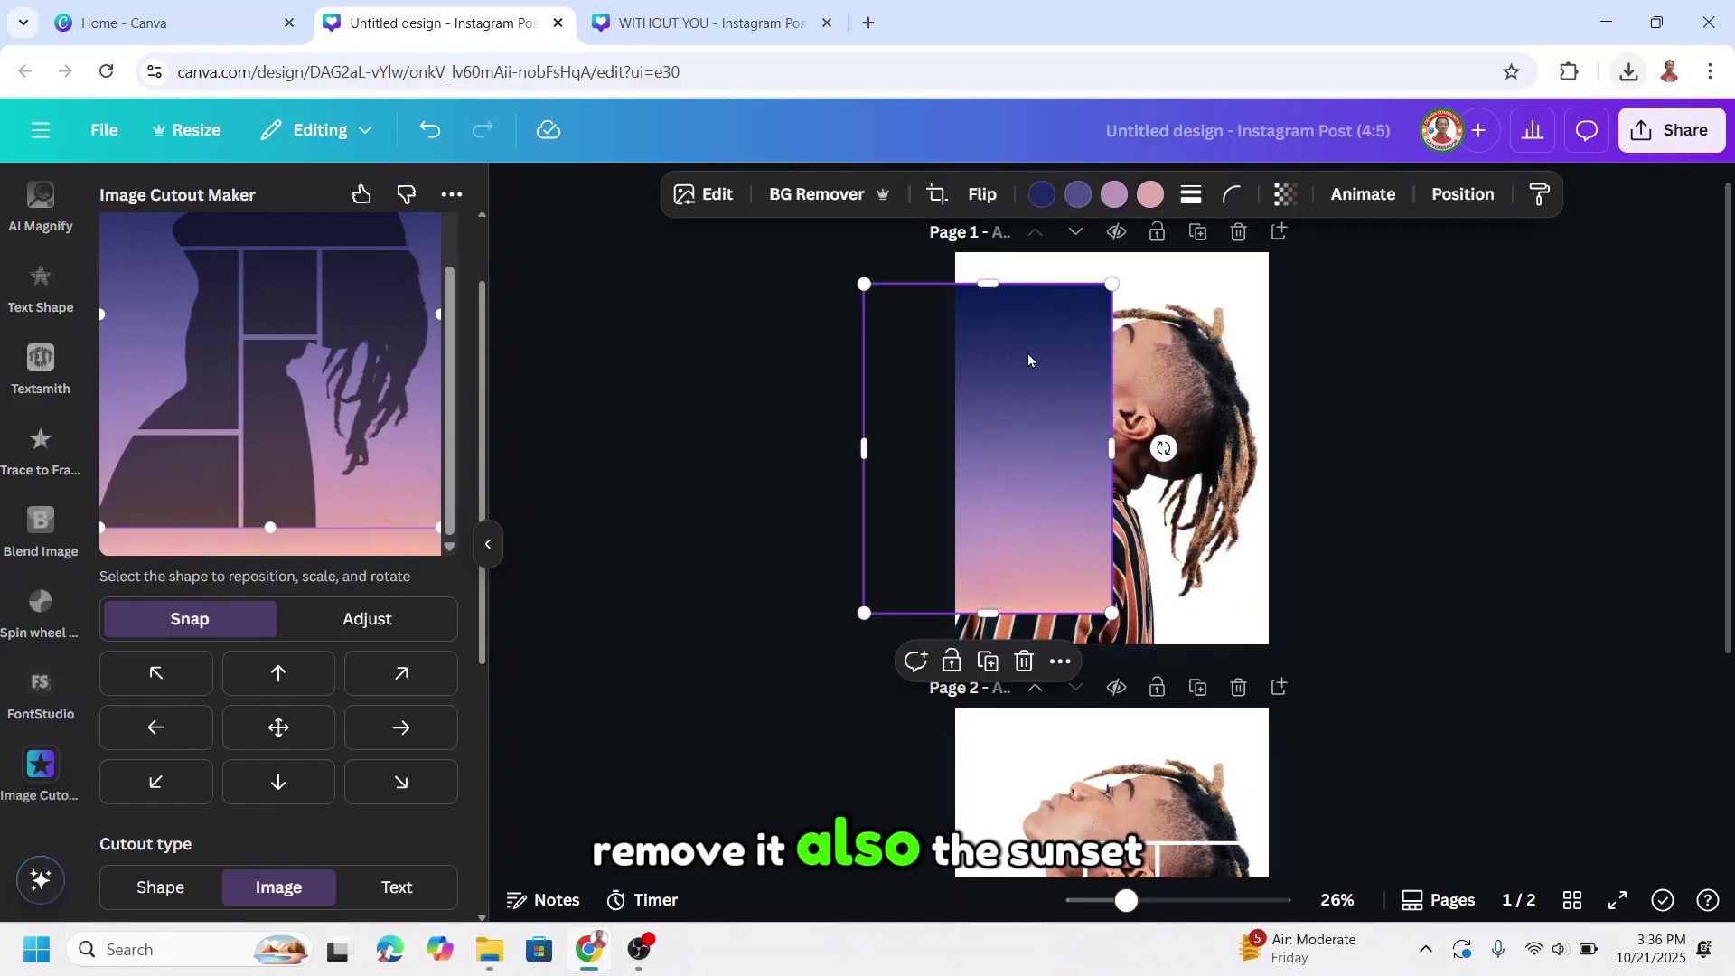
click(1023, 663)
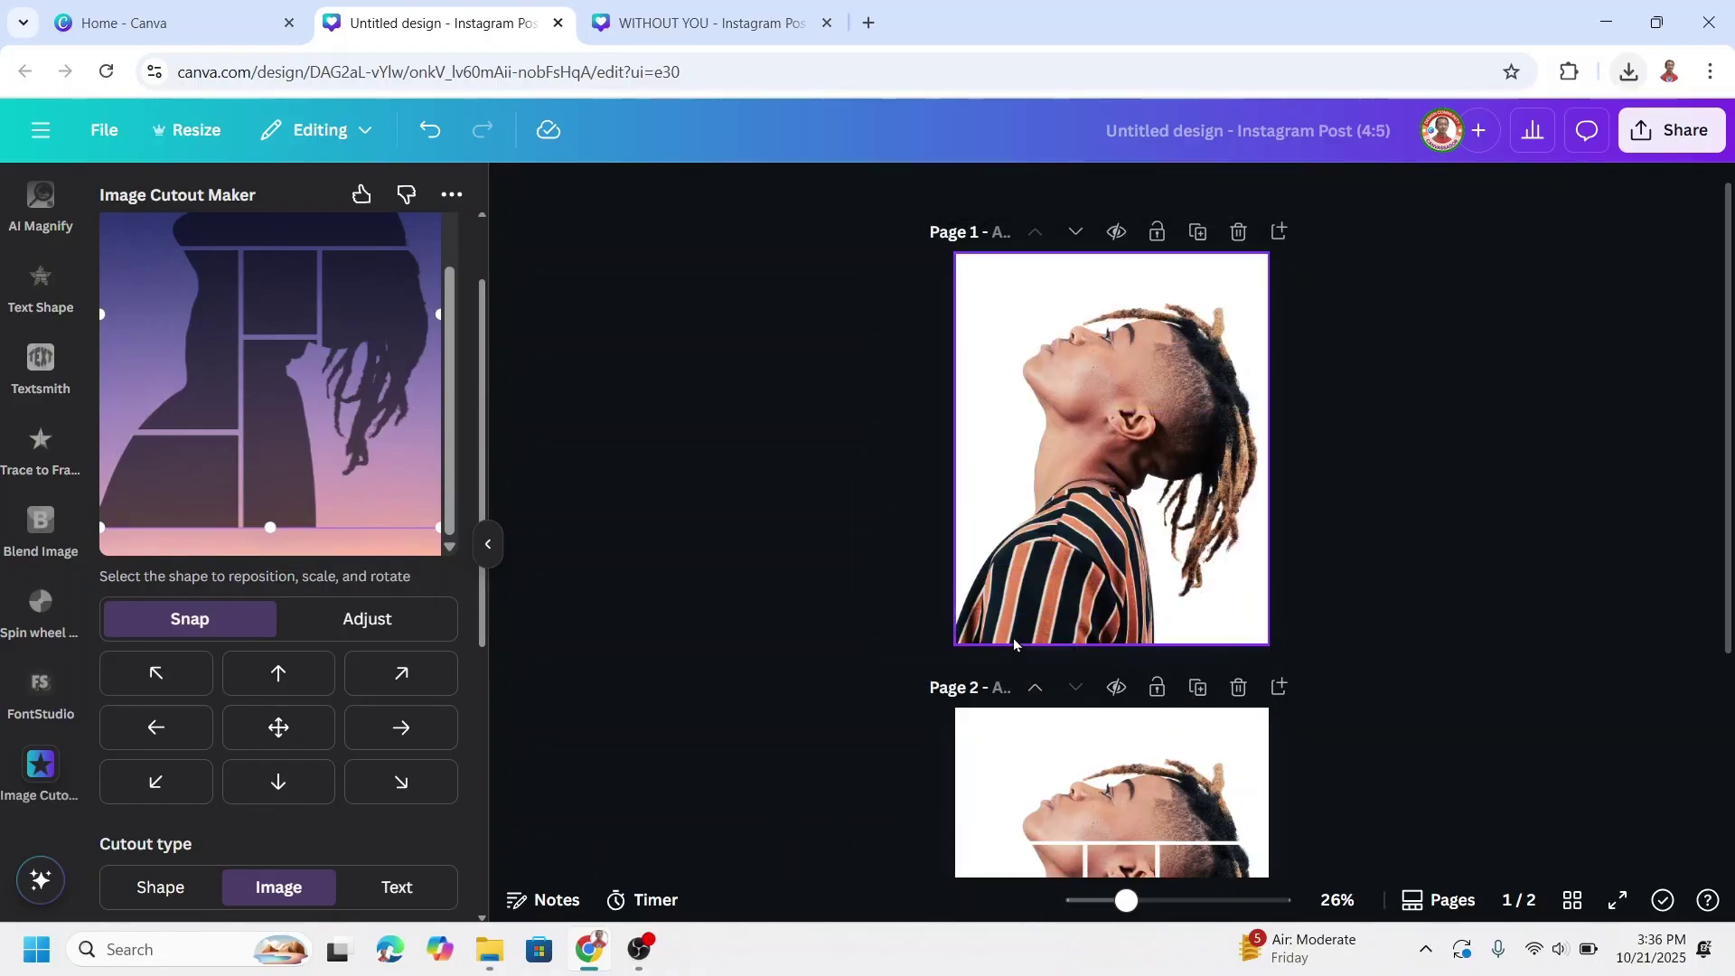
Step: Add the gradient cutout to the design and align it with page 1's bottom-left corner
scroll(359, 599, down, 3)
scroll(359, 599, down, 2)
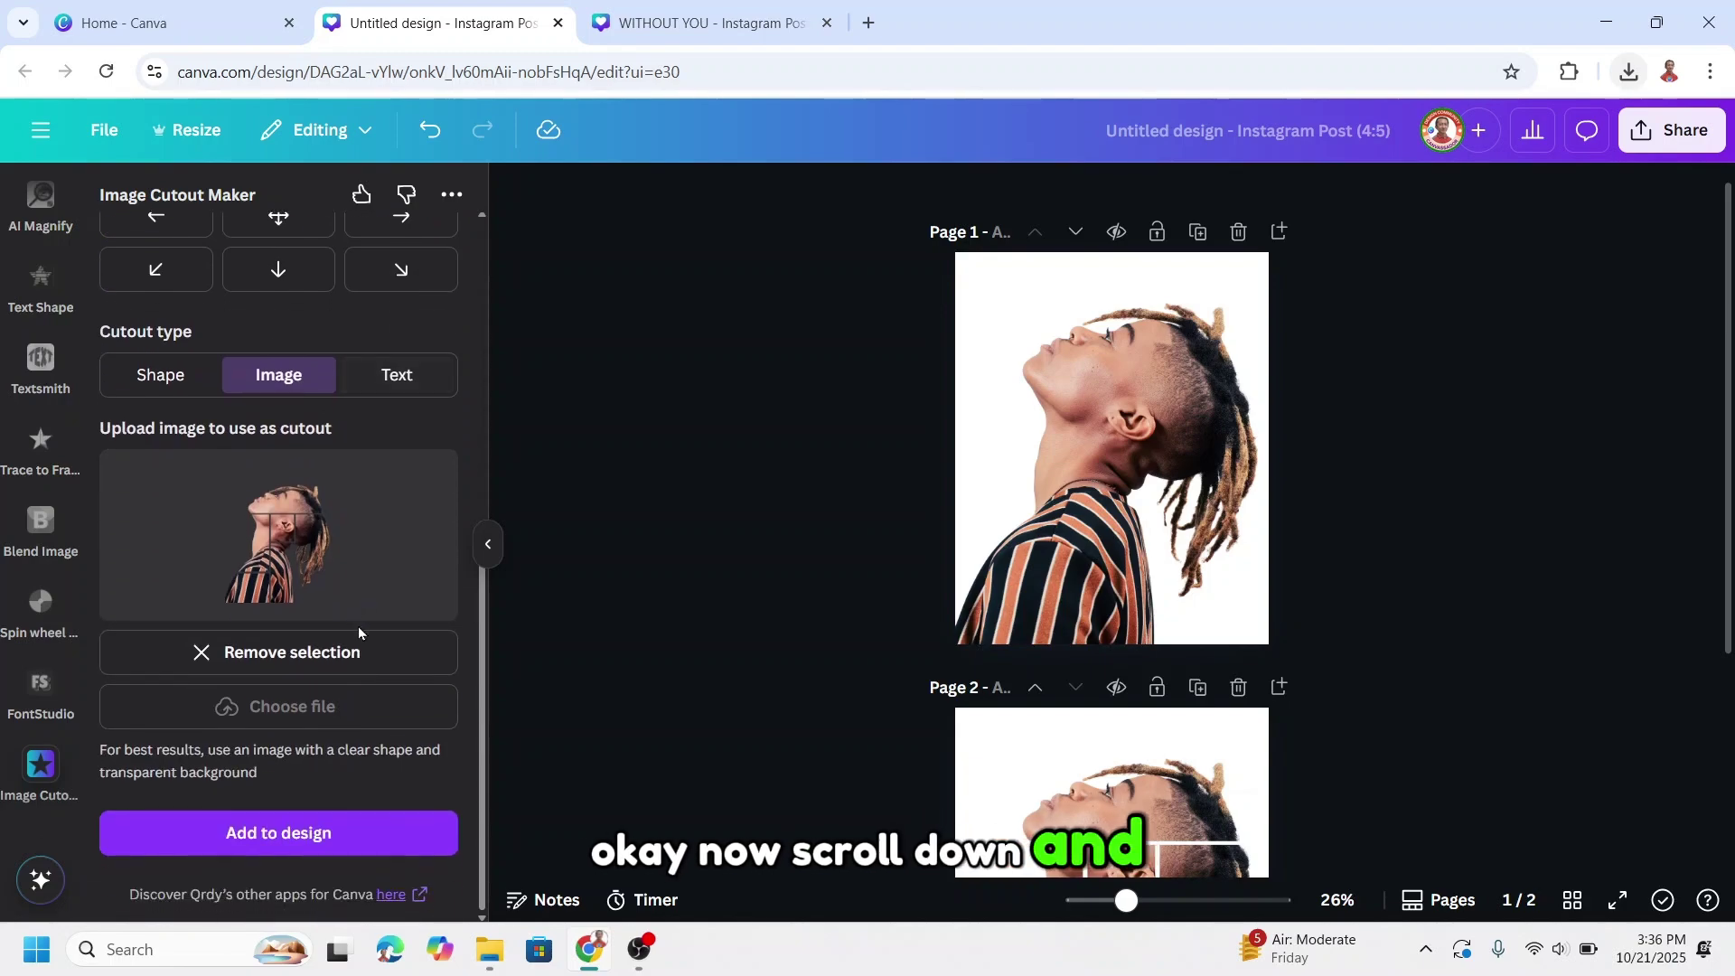
click(287, 833)
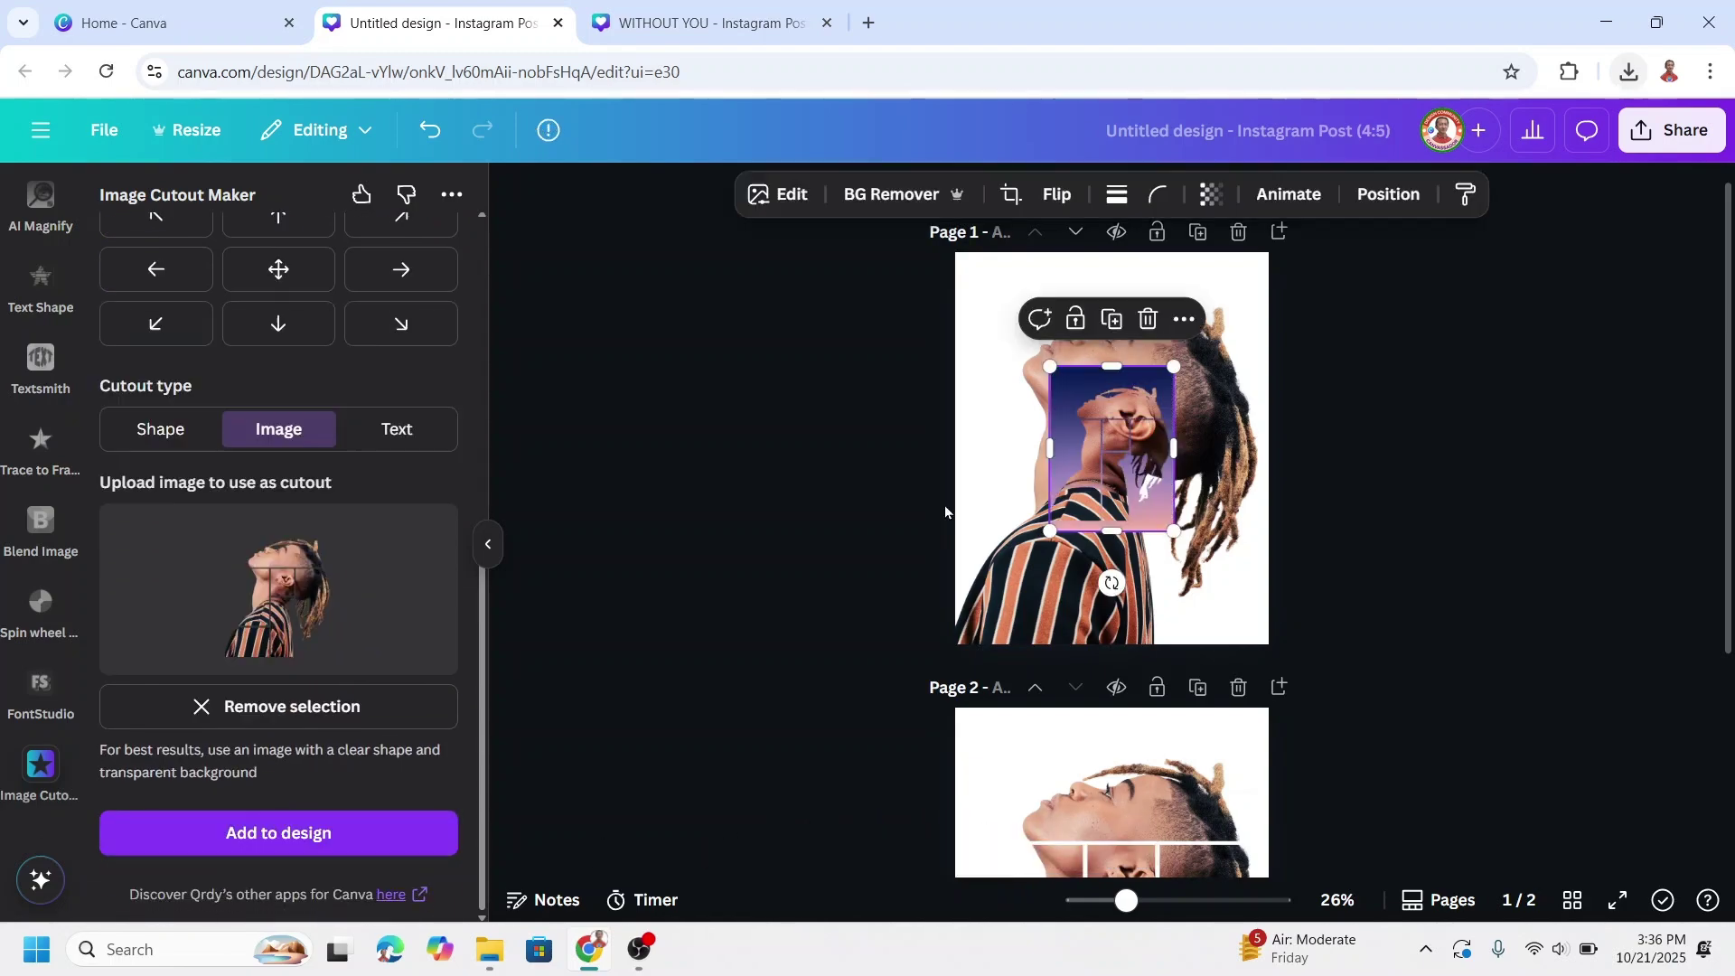
drag(1159, 450, 1206, 586)
click(1173, 900)
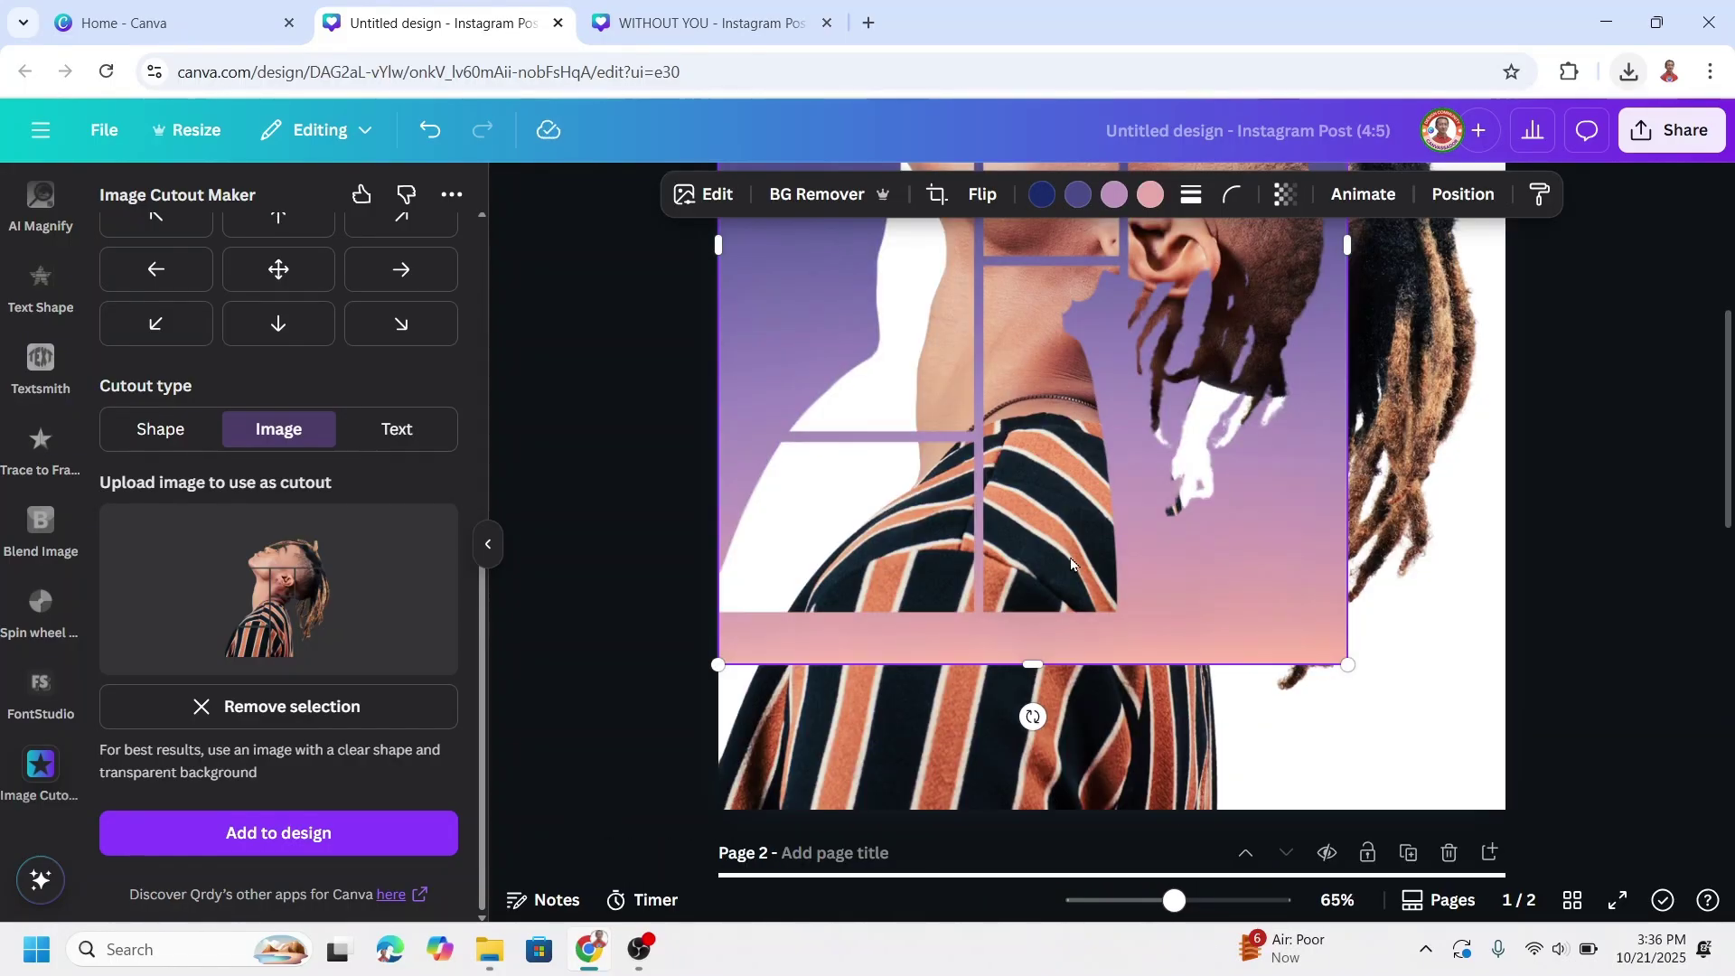
scroll(1071, 564, down, 1)
drag(1033, 549, 1028, 638)
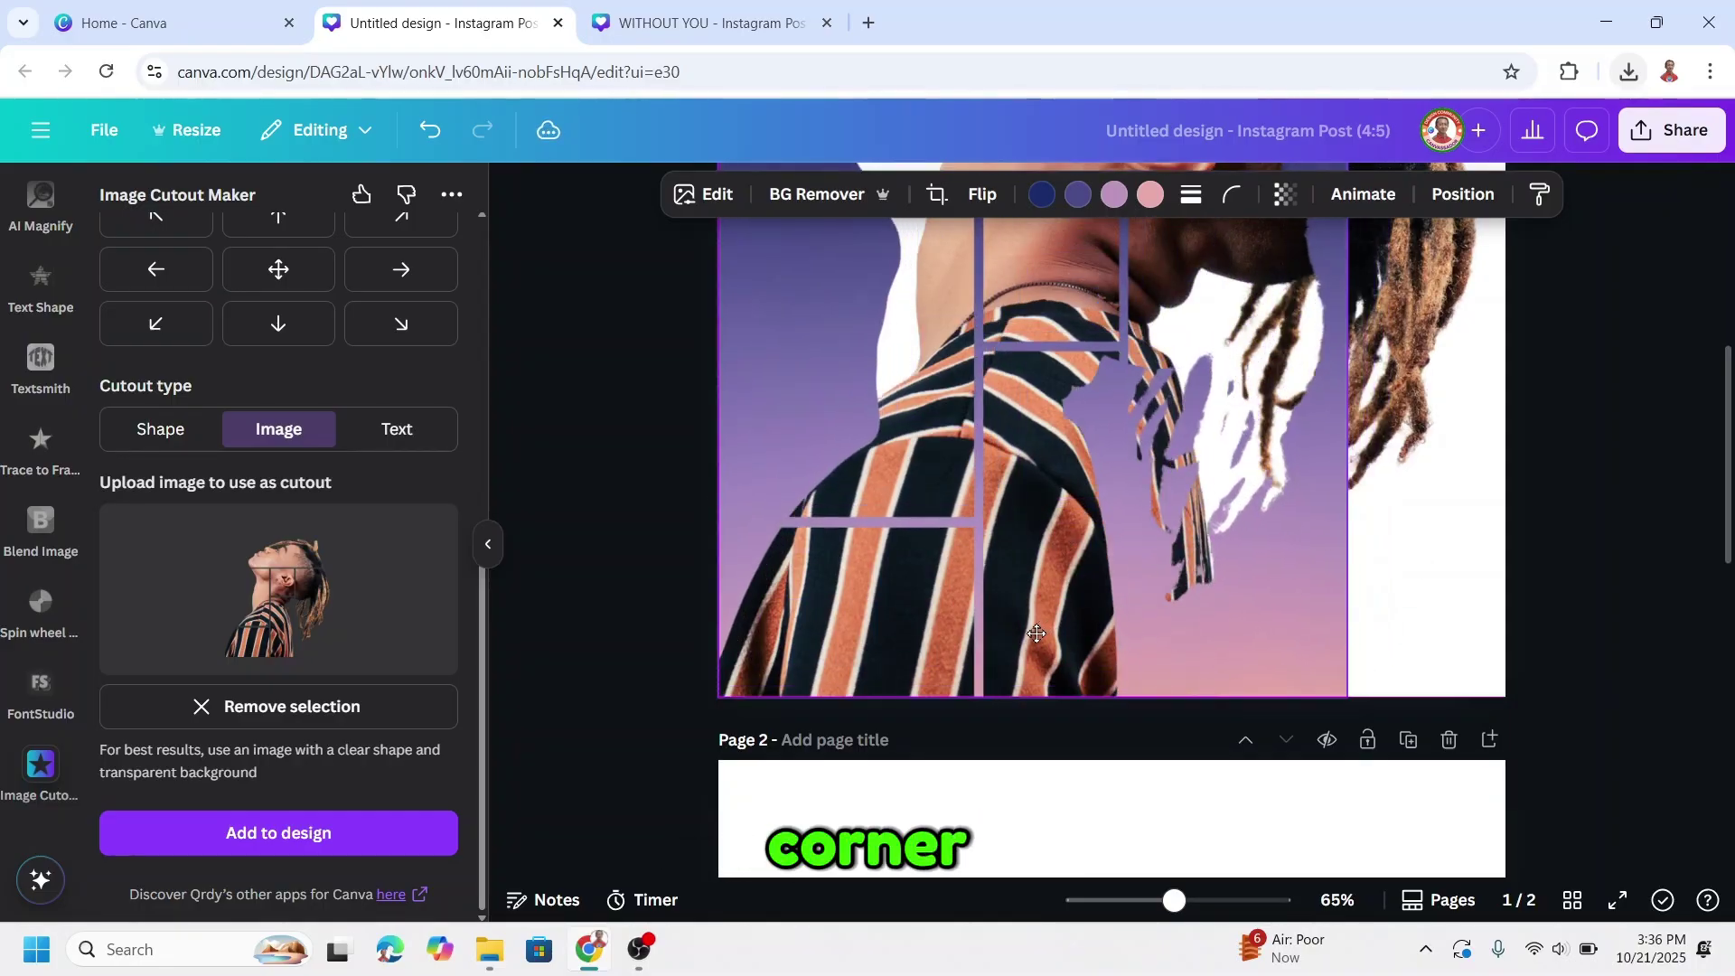
Step: Enlarge the gradient cutout from its top-right corner until it fills page 1 and its panels line up with the portrait
click(1162, 906)
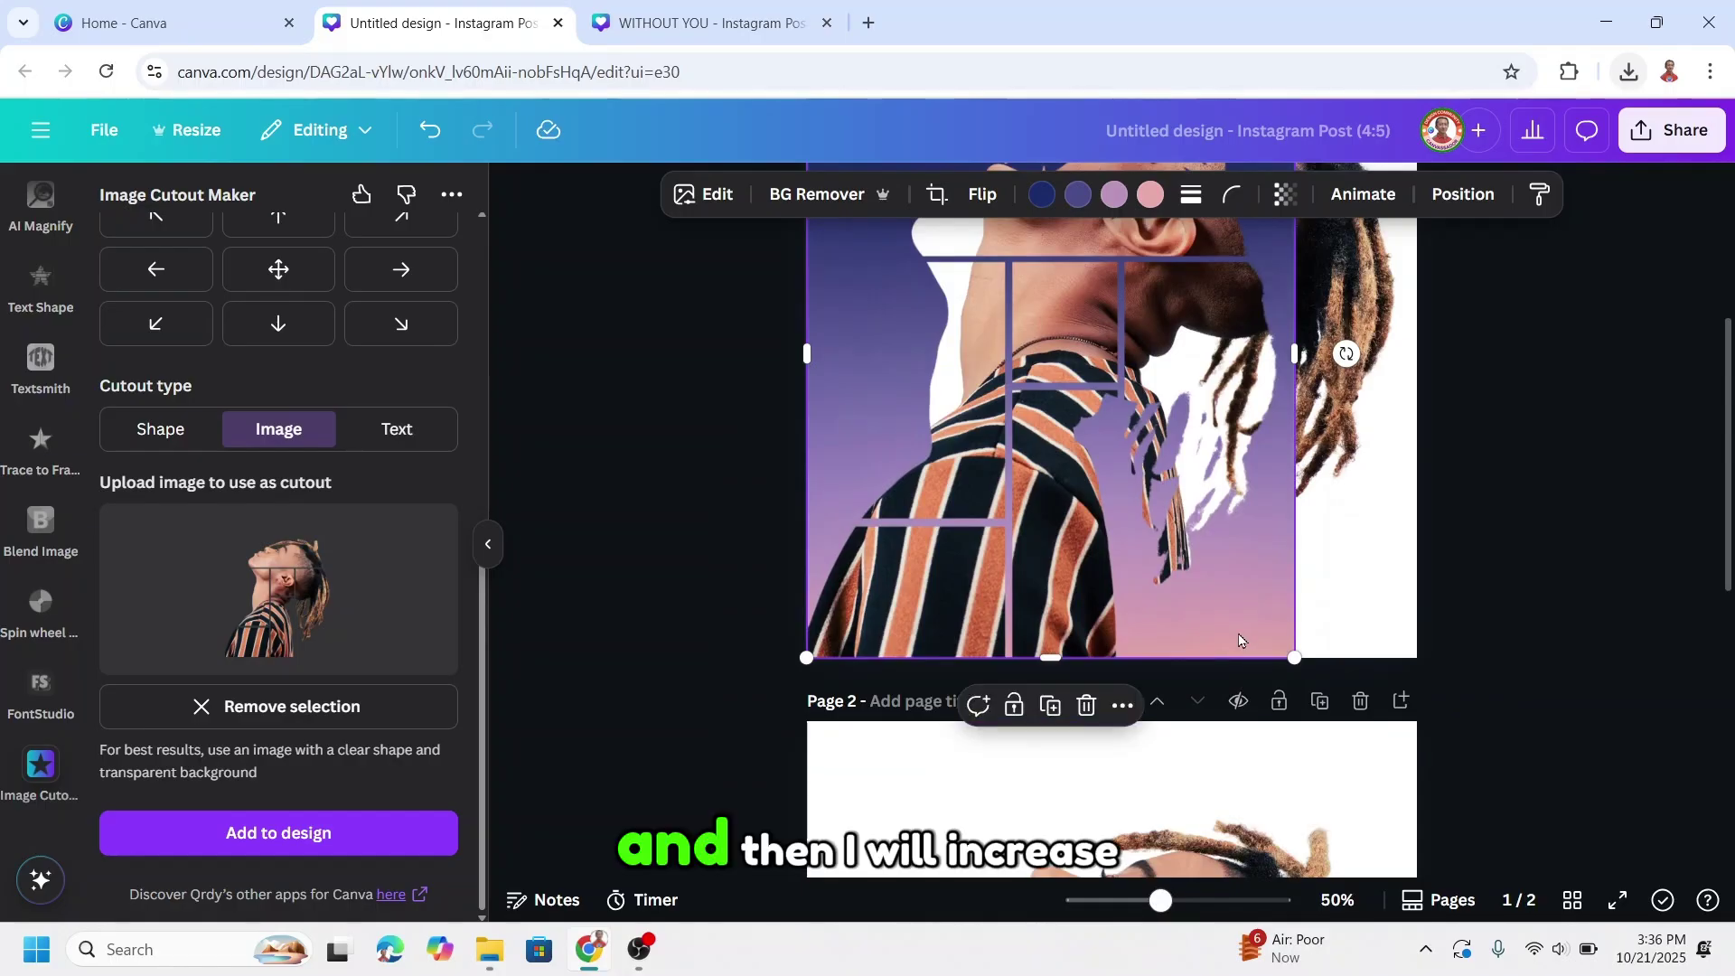
scroll(1309, 672, up, 4)
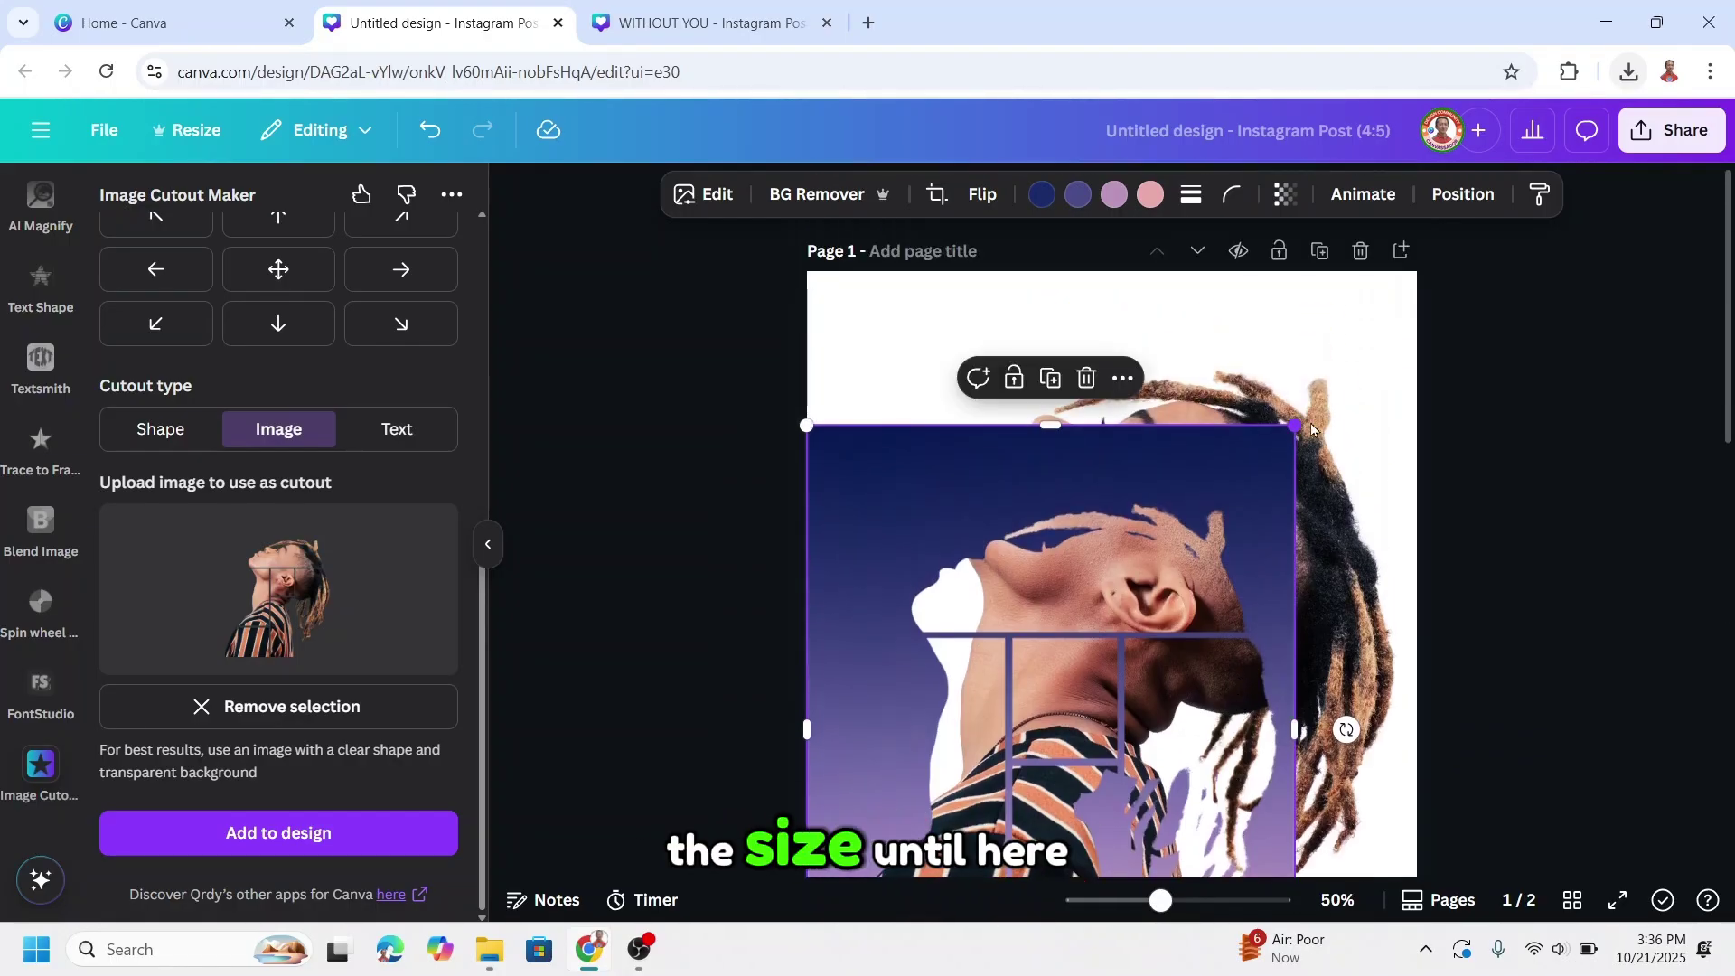
drag(1293, 424, 1464, 307)
scroll(1322, 586, down, 1)
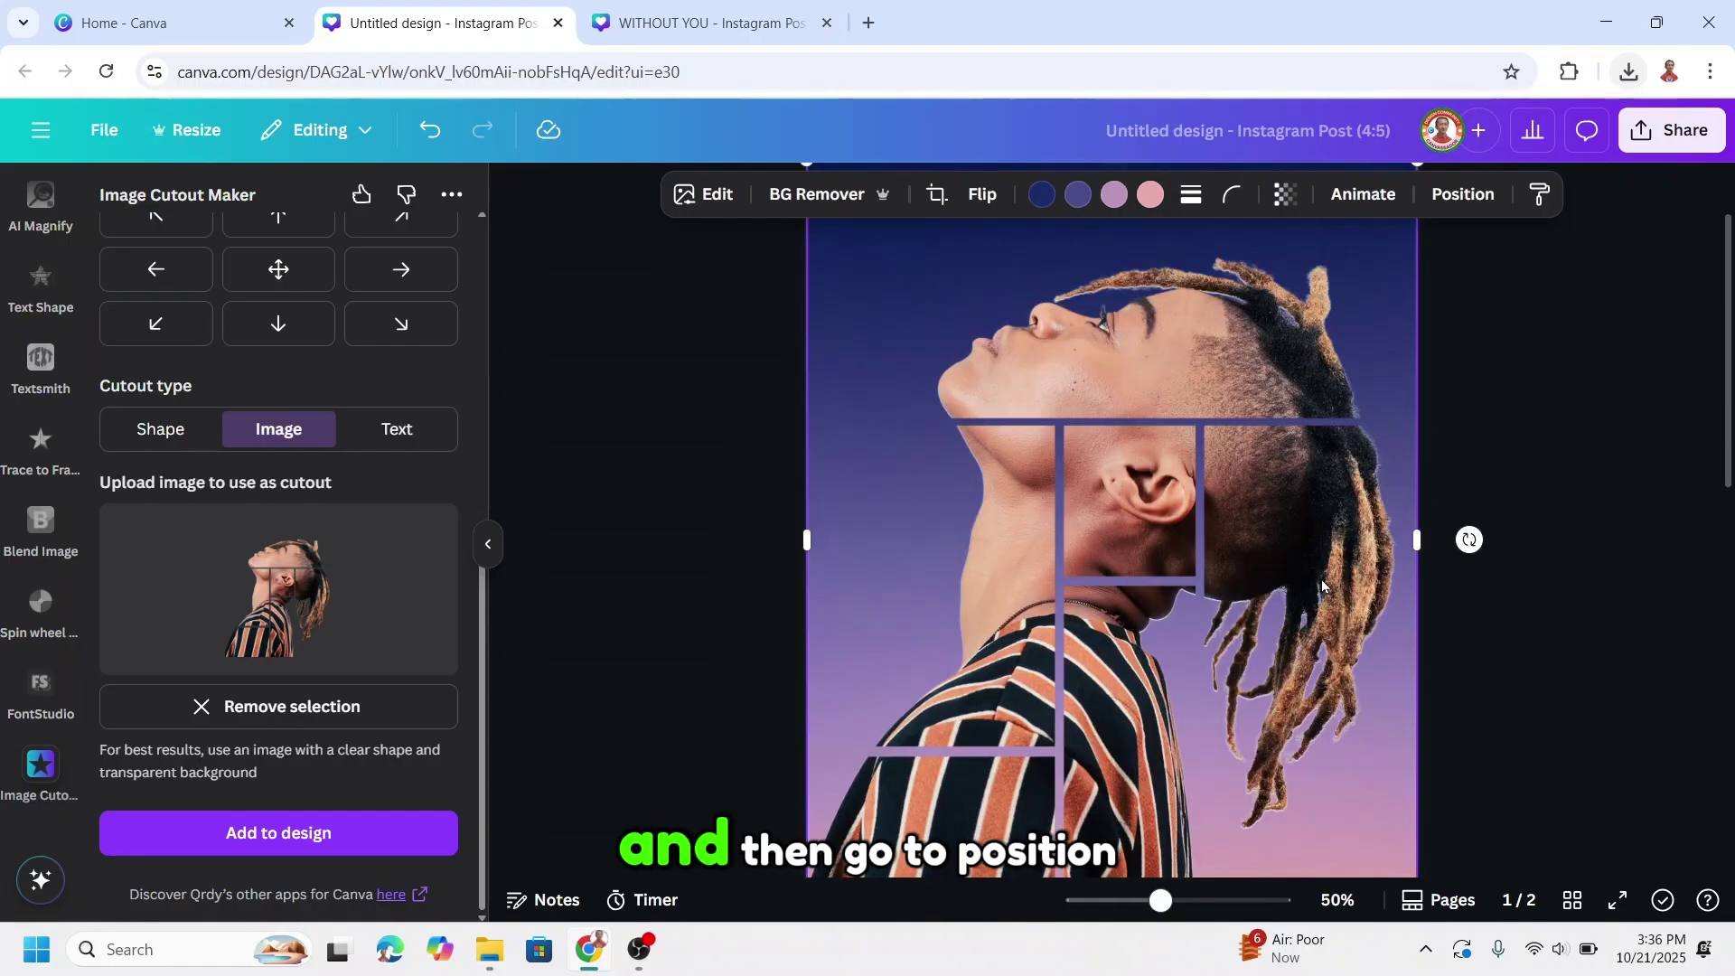
Step: Select the portrait layer beneath the gradient cutout and crop it from the bottom up to the first horizontal gap, keeping only the face panel
click(1464, 195)
click(372, 249)
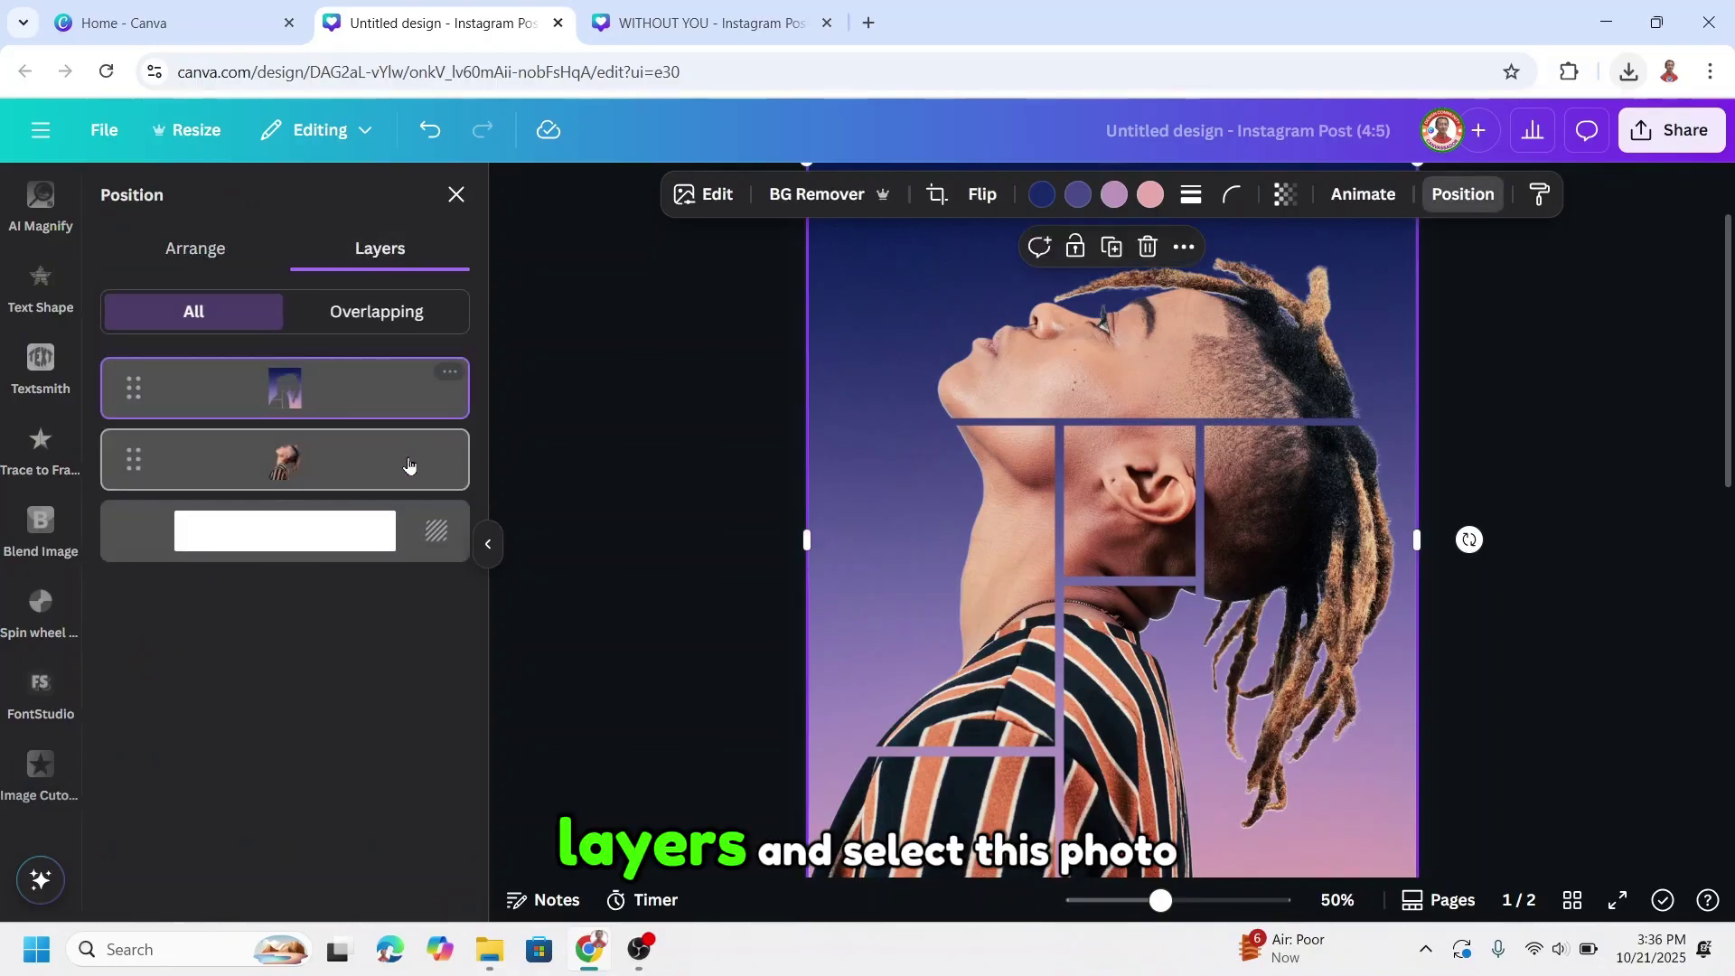
click(317, 477)
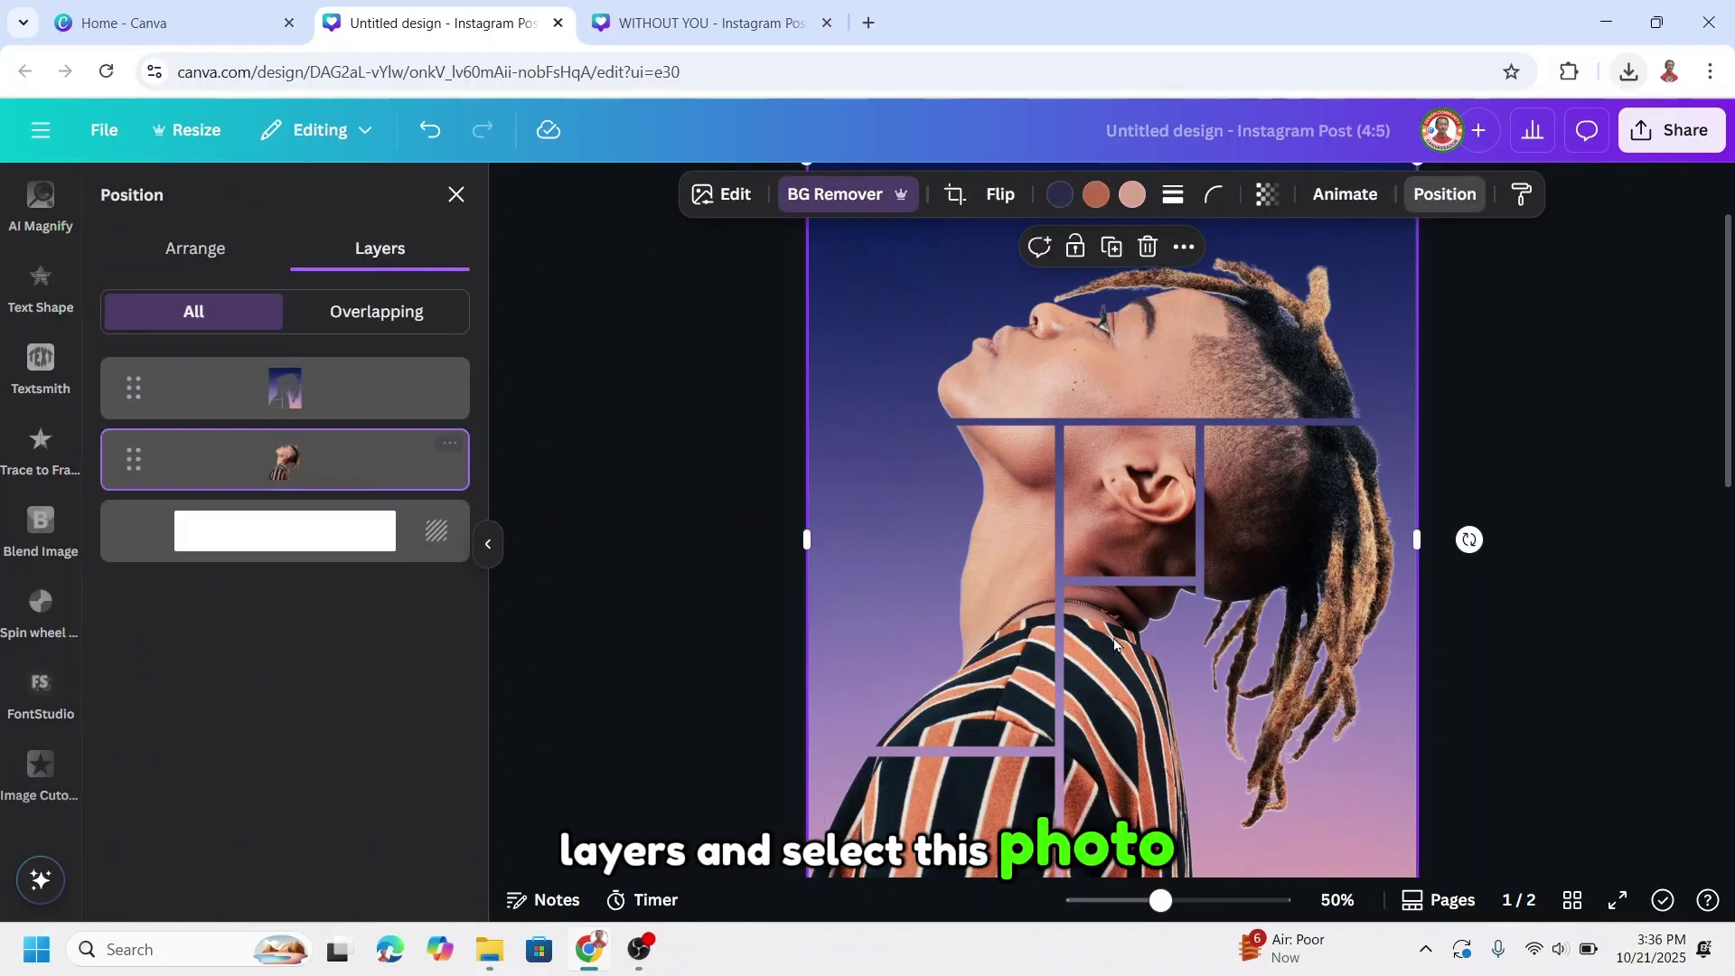
scroll(1147, 768, down, 2)
drag(1111, 697, 1169, 331)
scroll(1170, 389, up, 3)
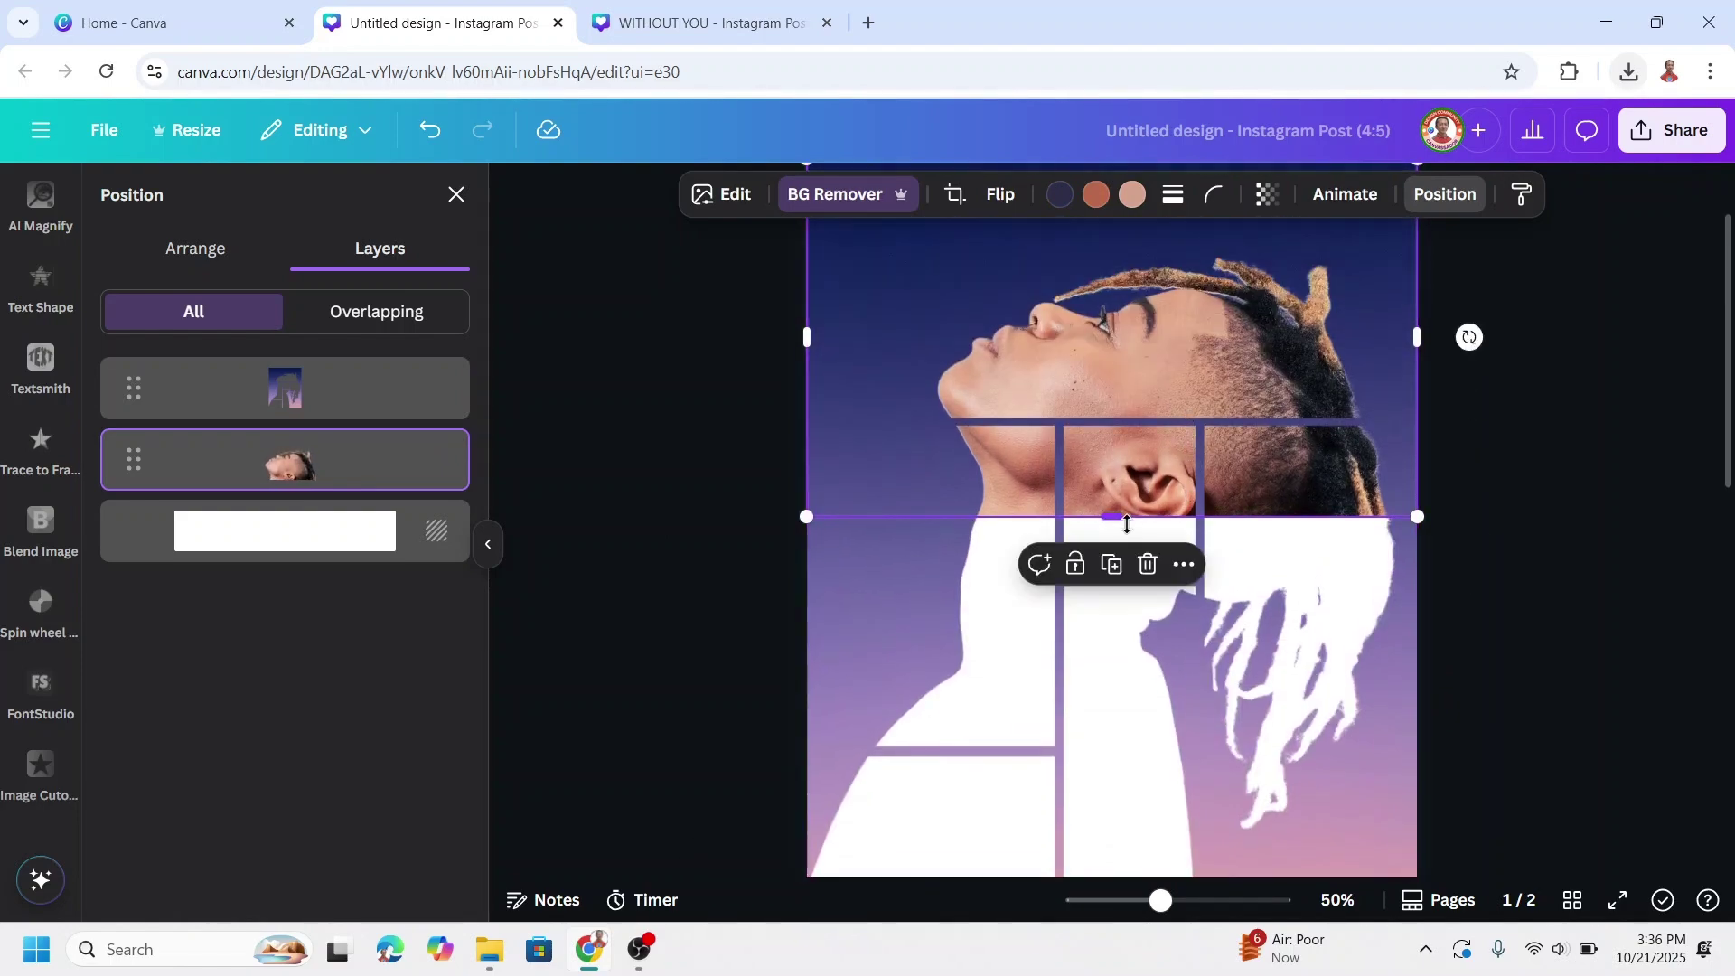
drag(1126, 524, 1132, 428)
Step: Adjust the cropped face photo to a saturation of -41 and a temperature of 37
scroll(45, 378, down, 5)
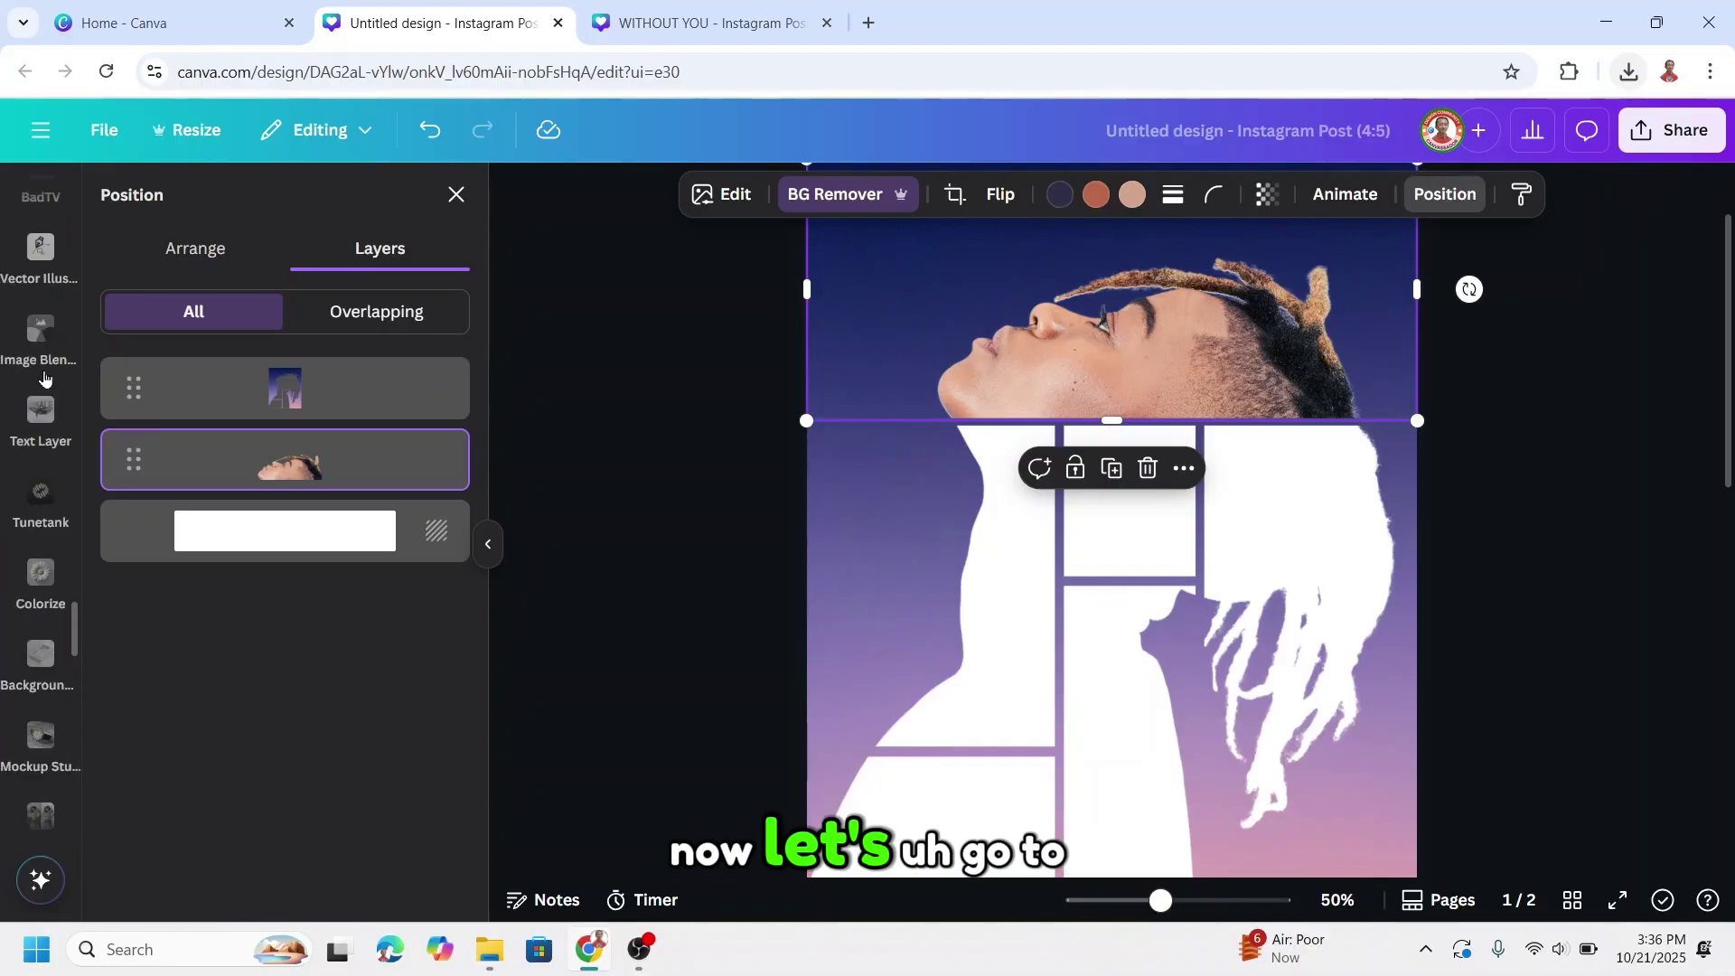
scroll(44, 382, up, 1)
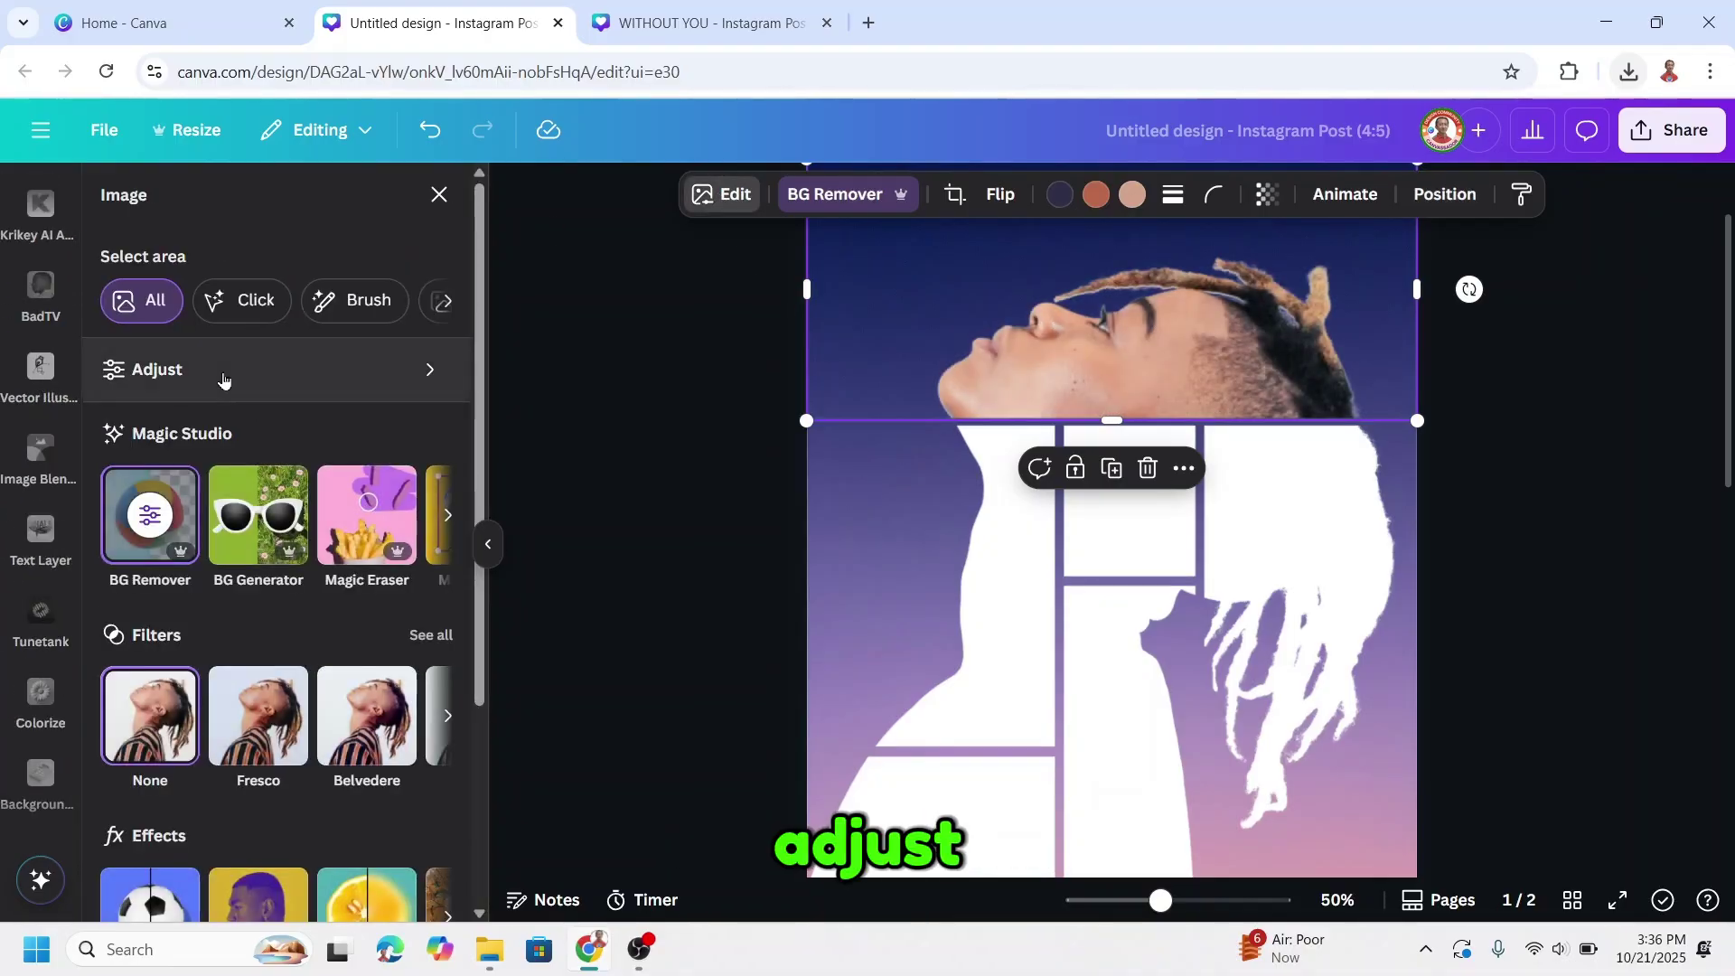
click(222, 370)
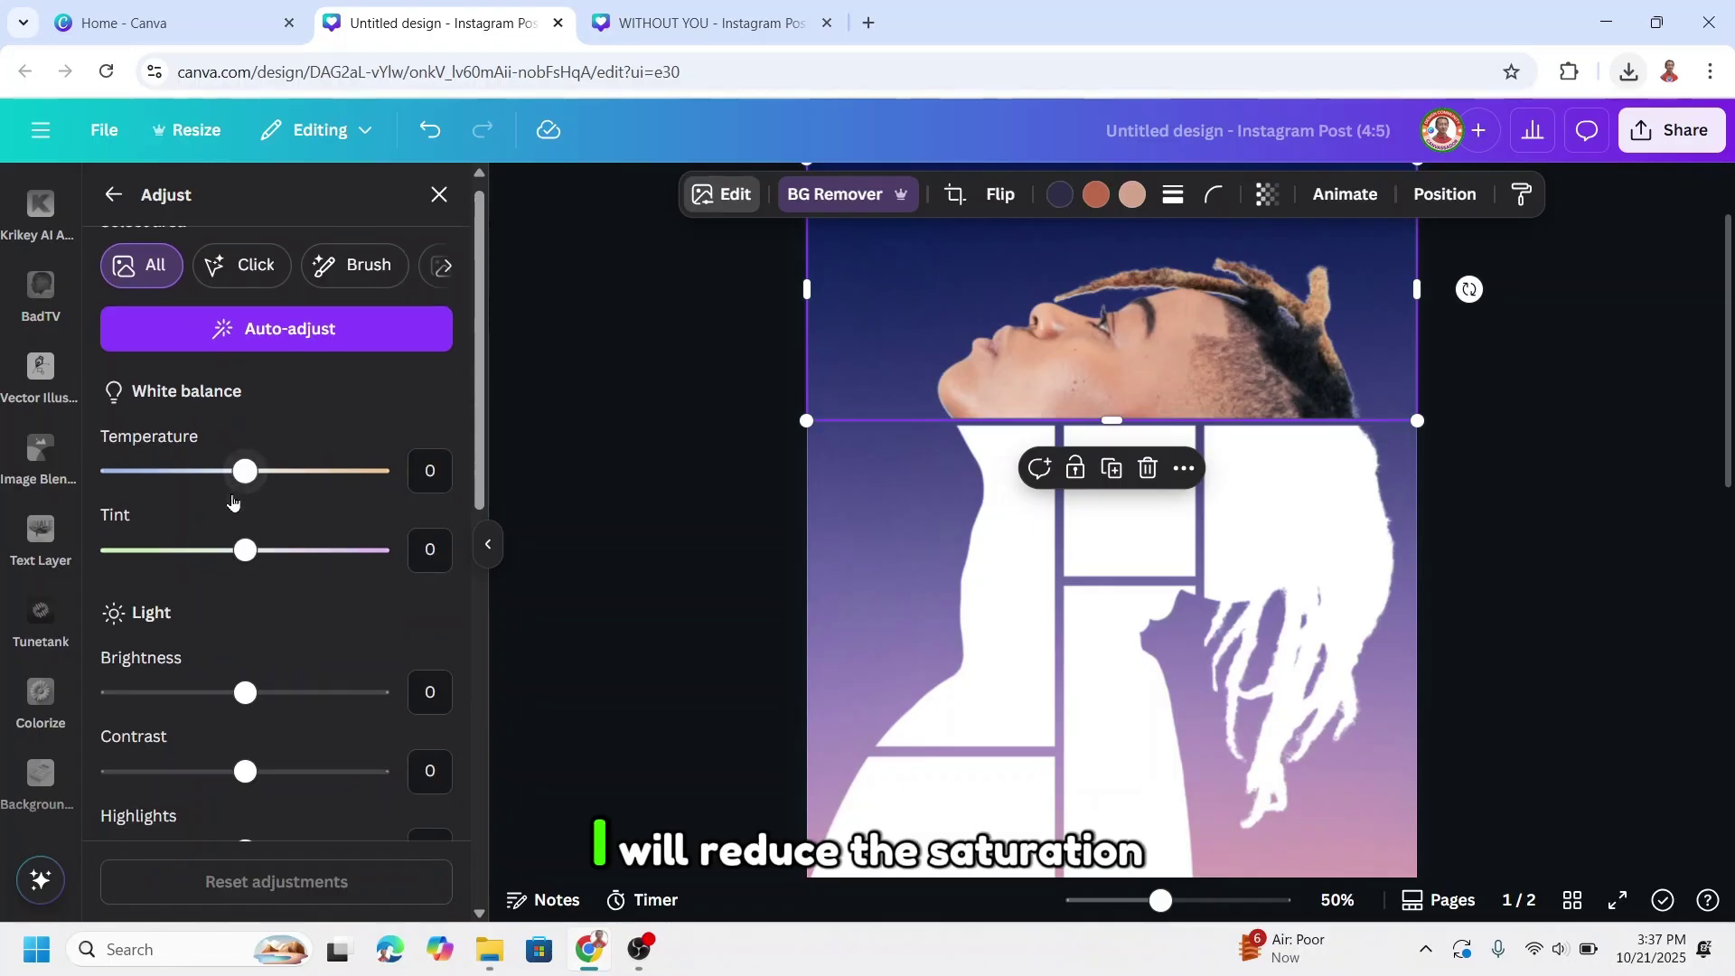
scroll(233, 506, down, 8)
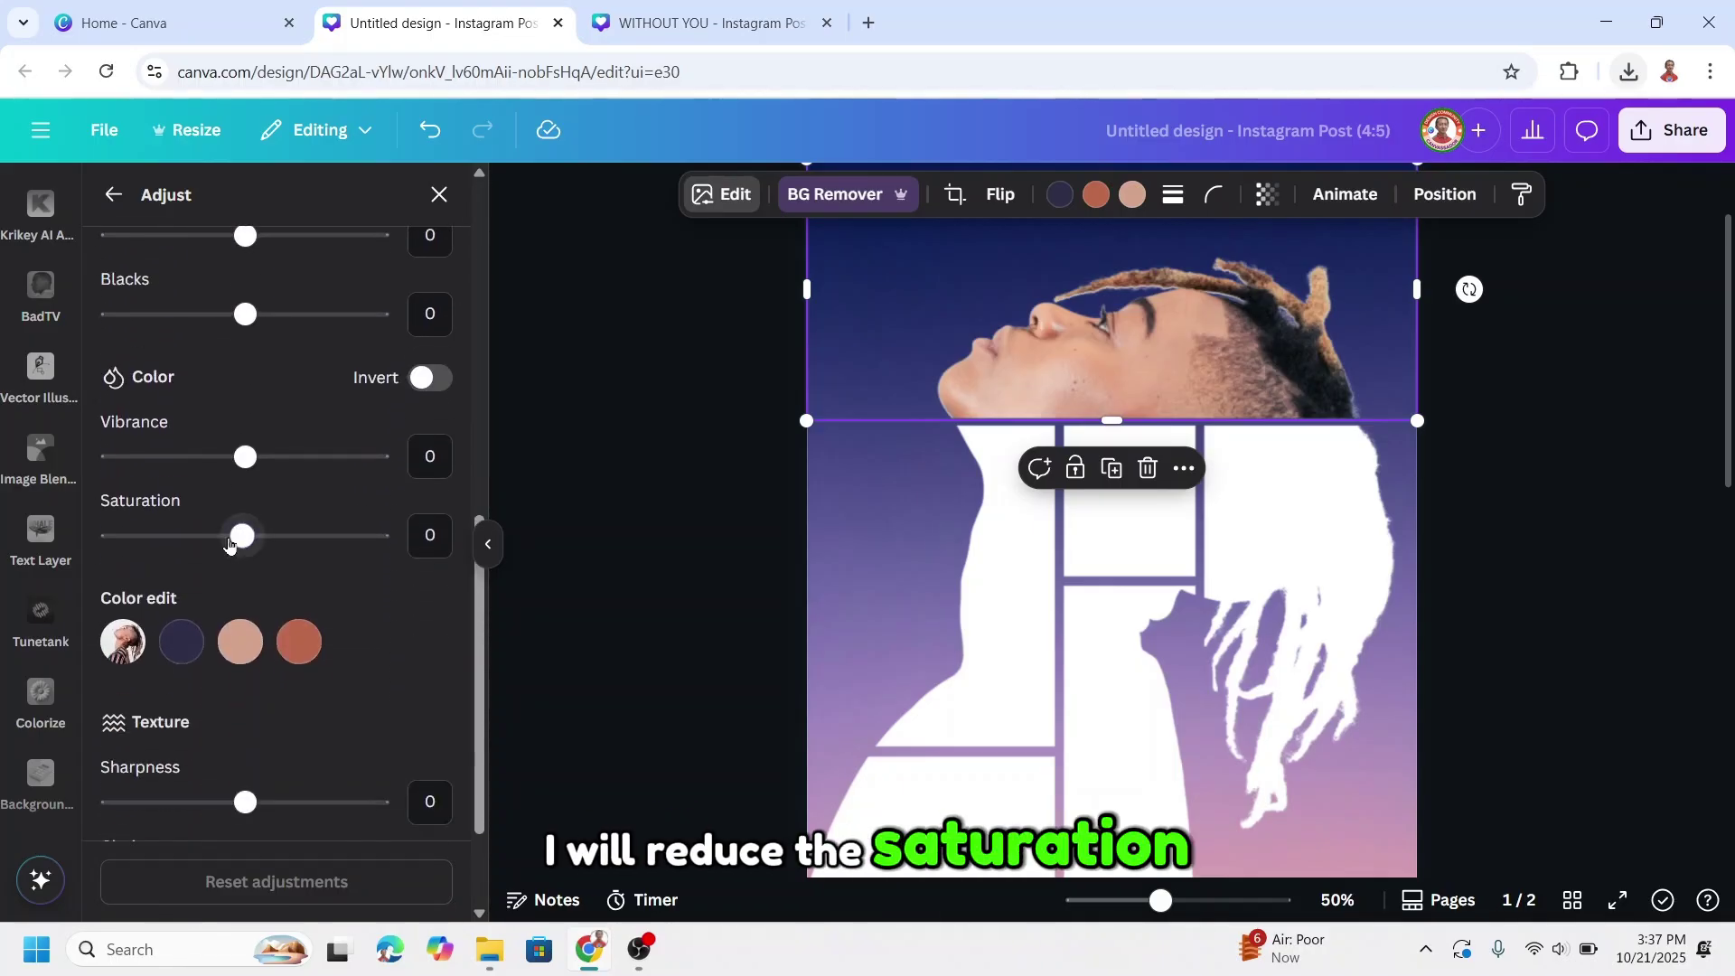
drag(241, 536, 188, 542)
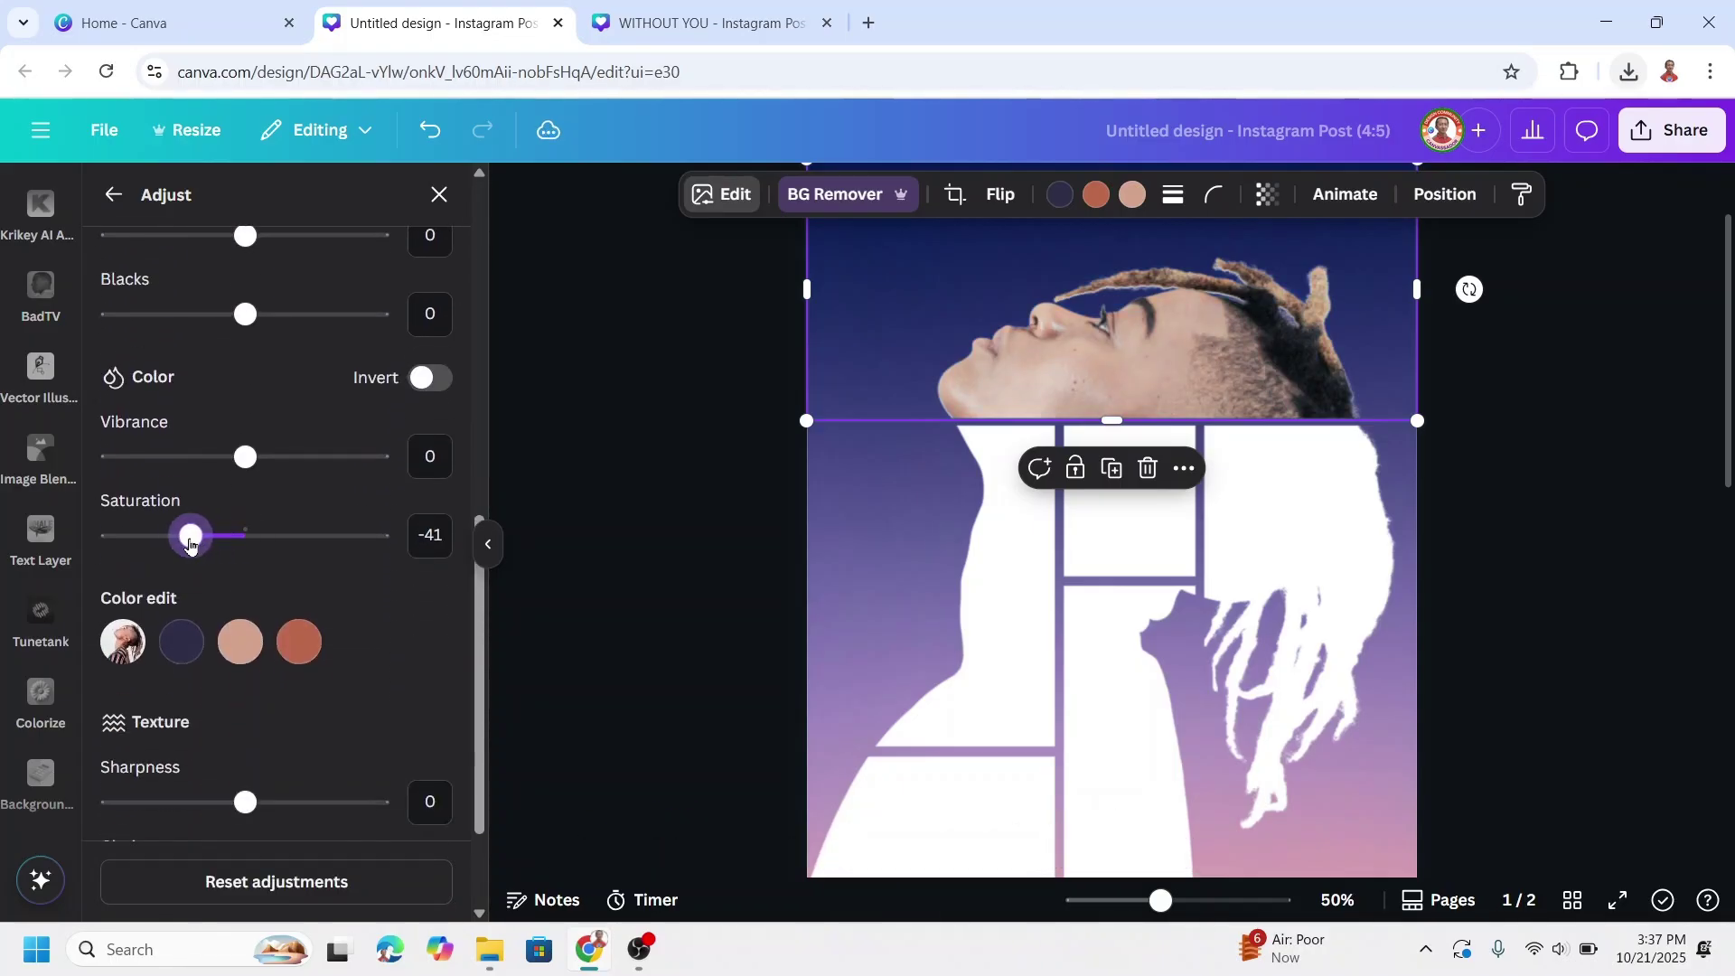
scroll(220, 508, up, 8)
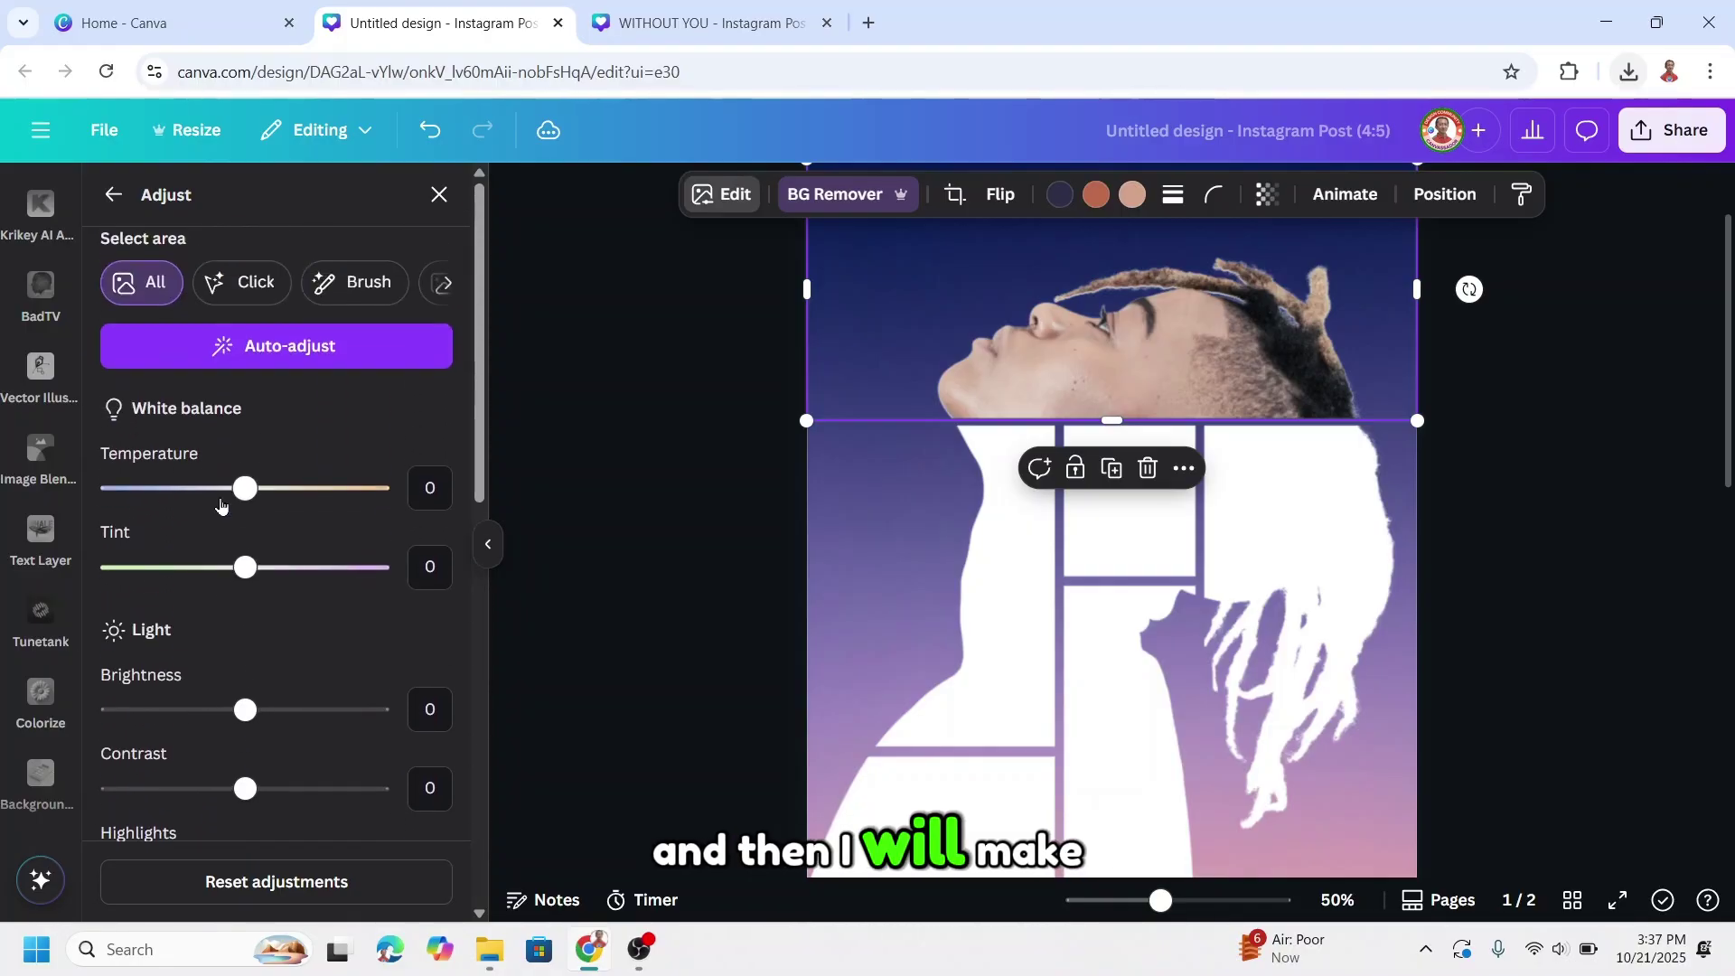
drag(245, 488, 296, 500)
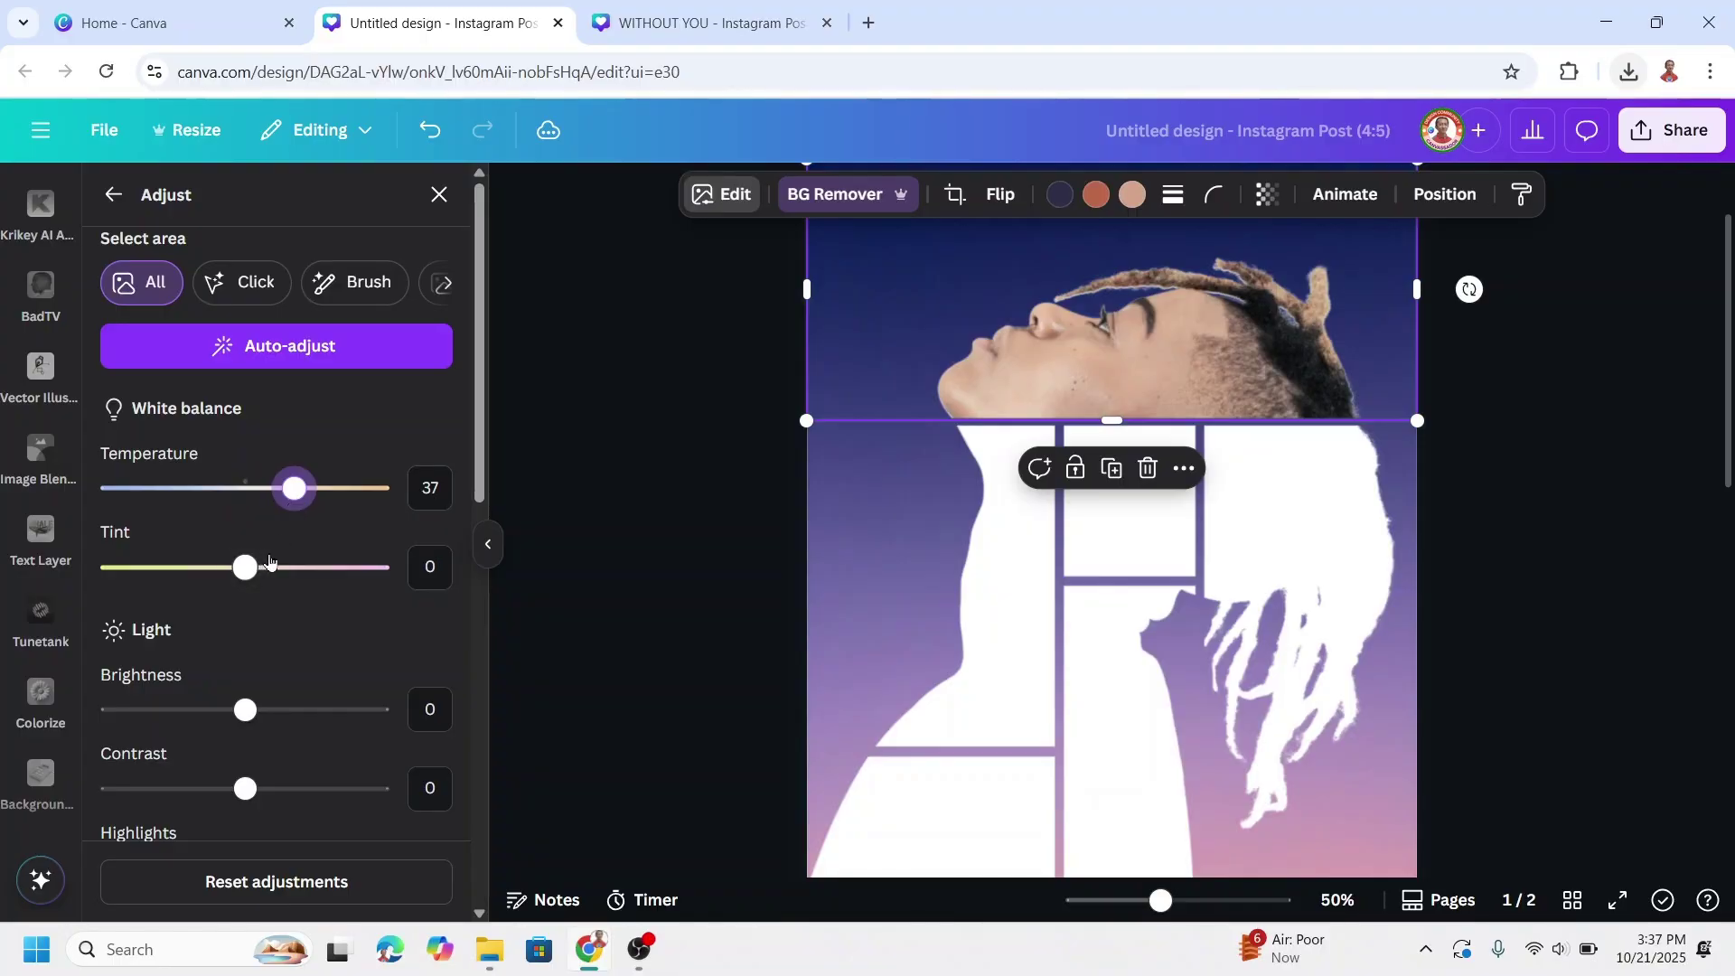
Step: Add the recently used Black Gradient Rectangle and enlarge it over the face panel, with its dark edge along the first horizontal gap
scroll(53, 430, down, 10)
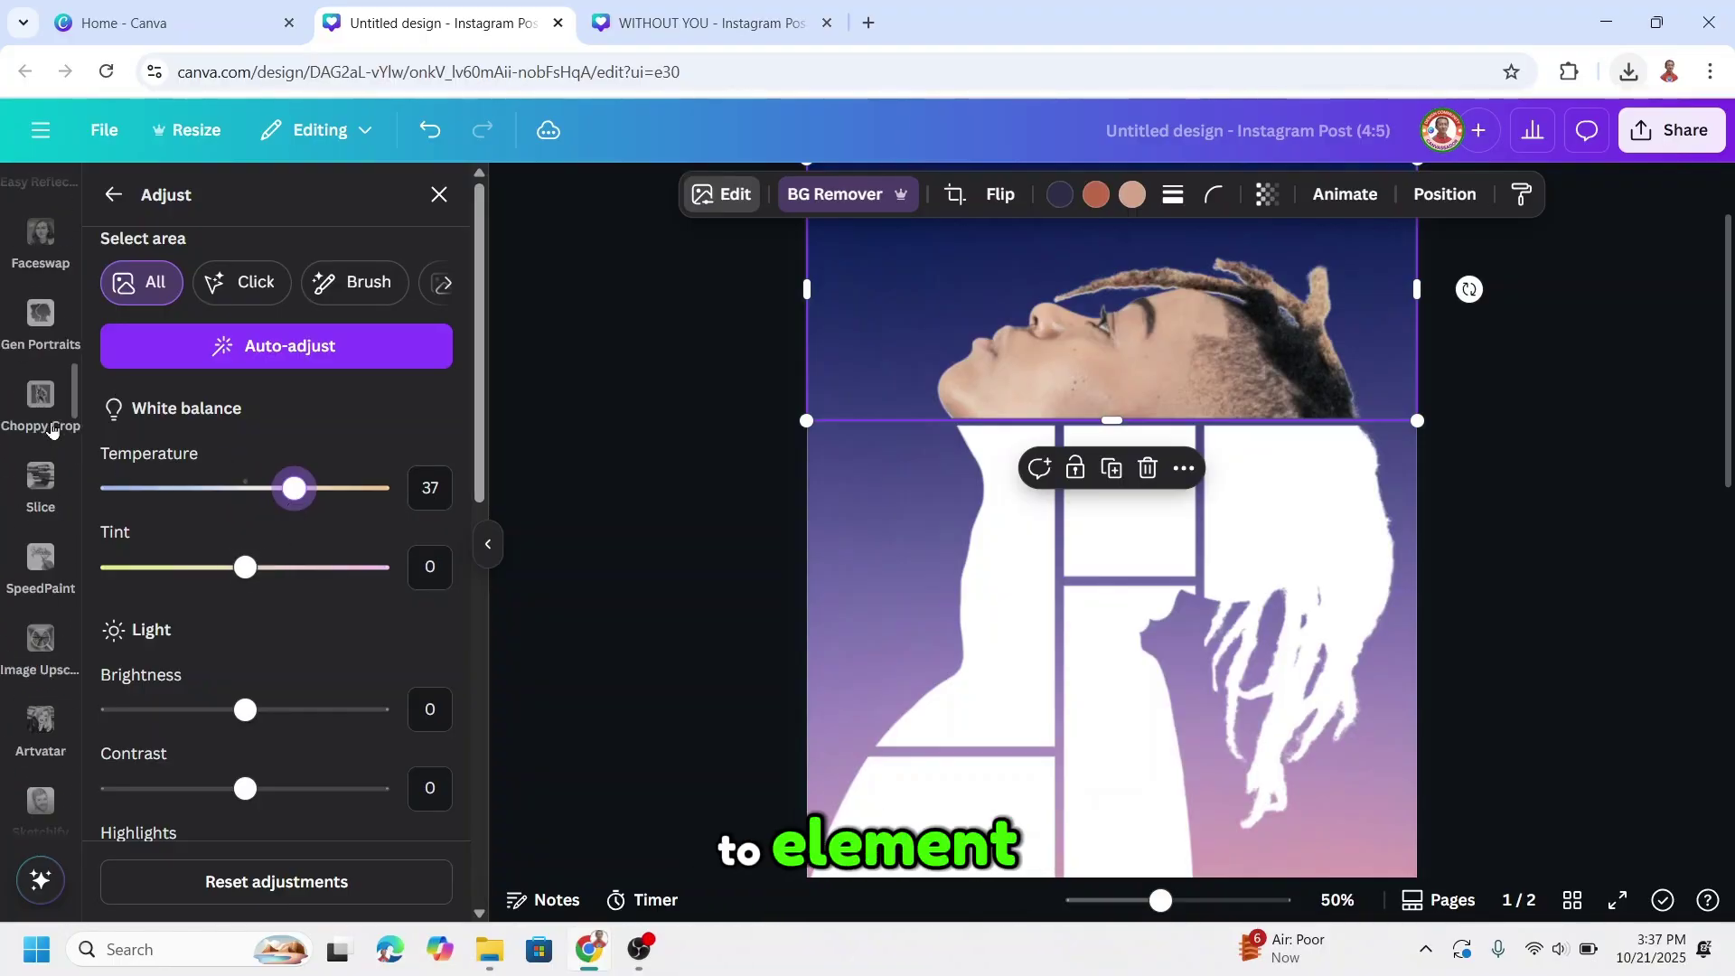
scroll(52, 430, up, 10)
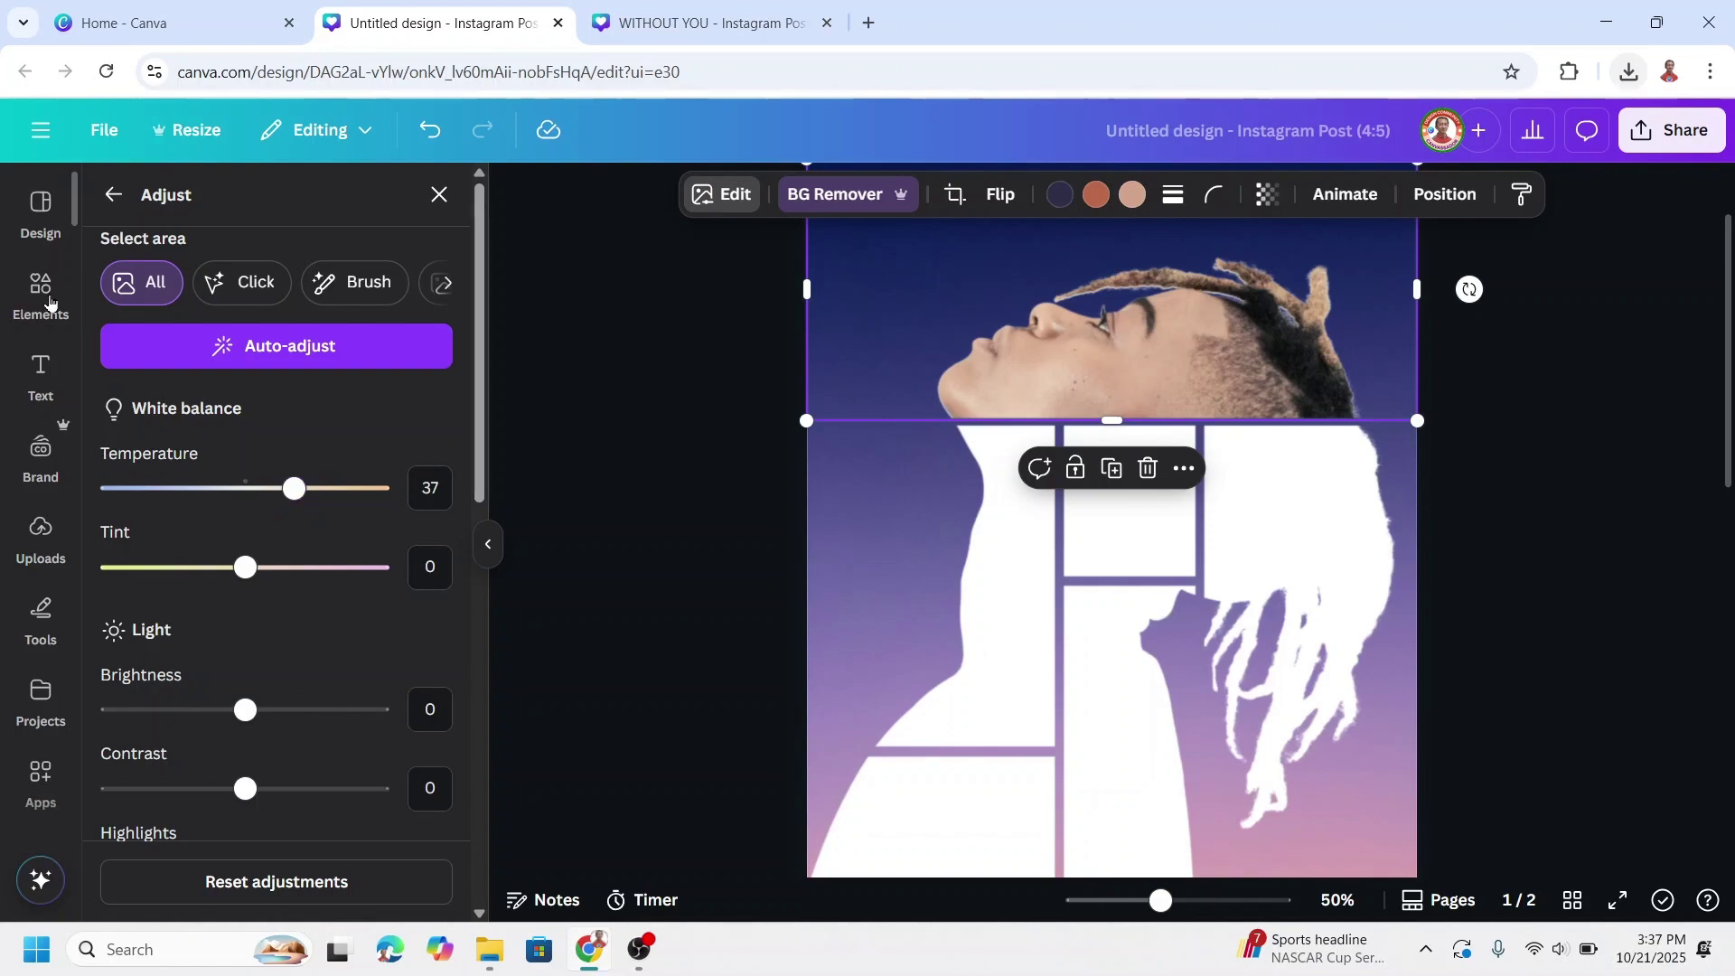
click(50, 302)
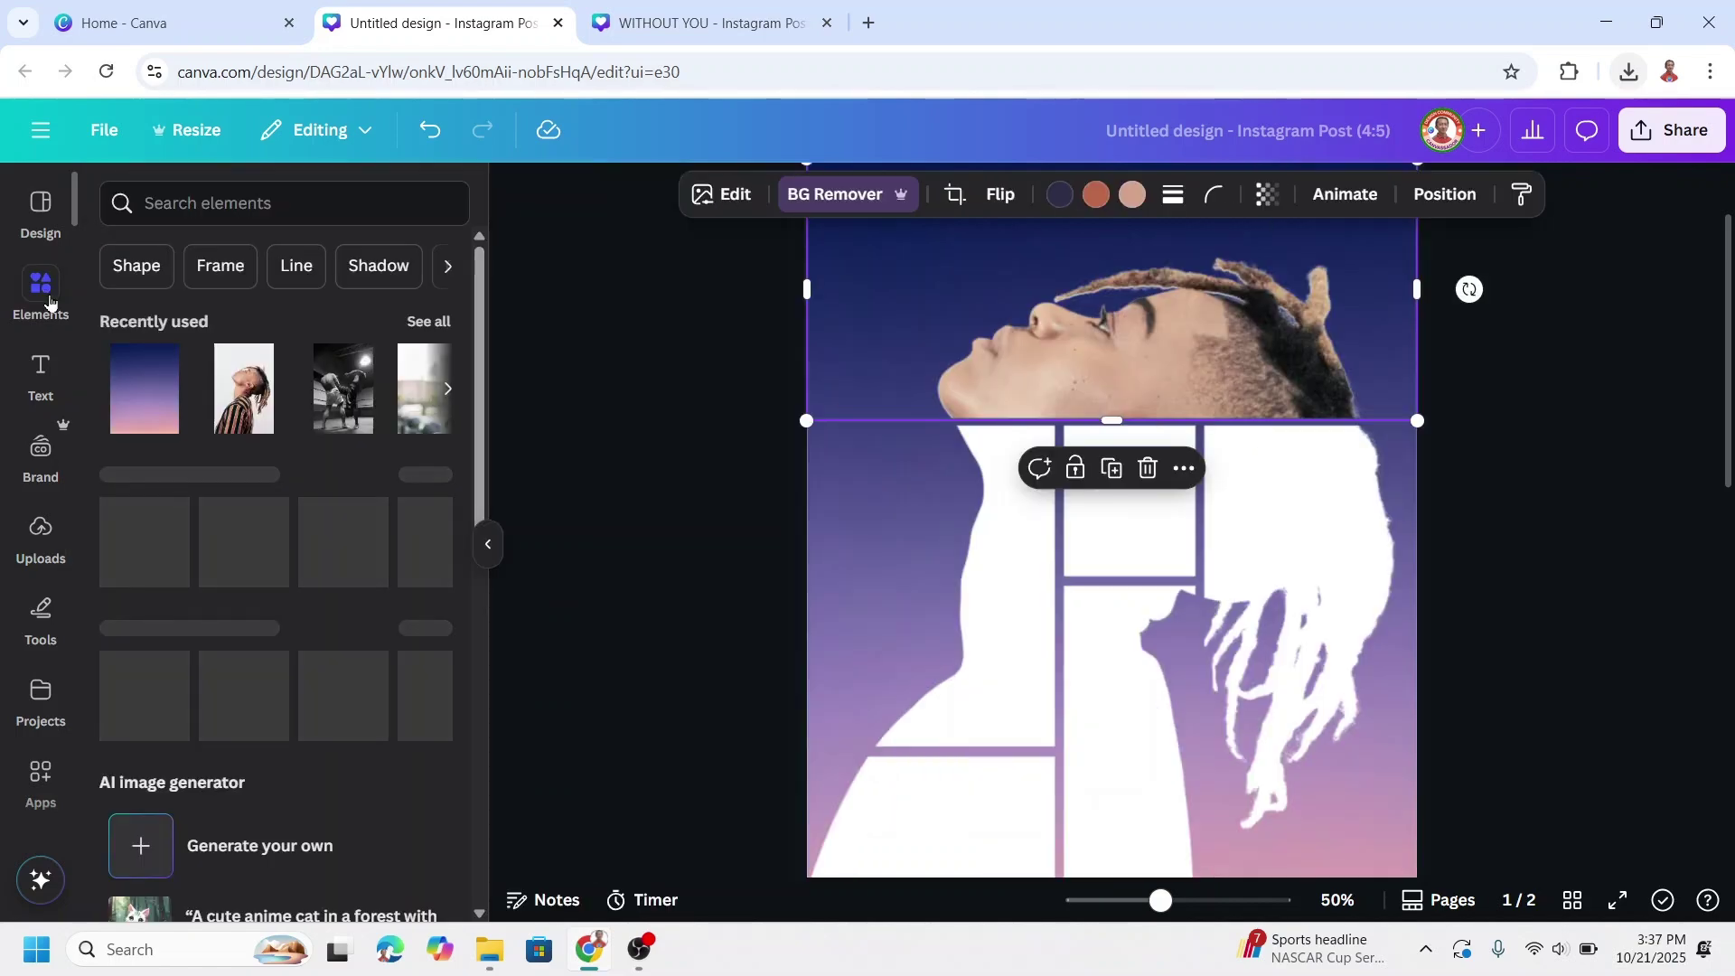
click(429, 322)
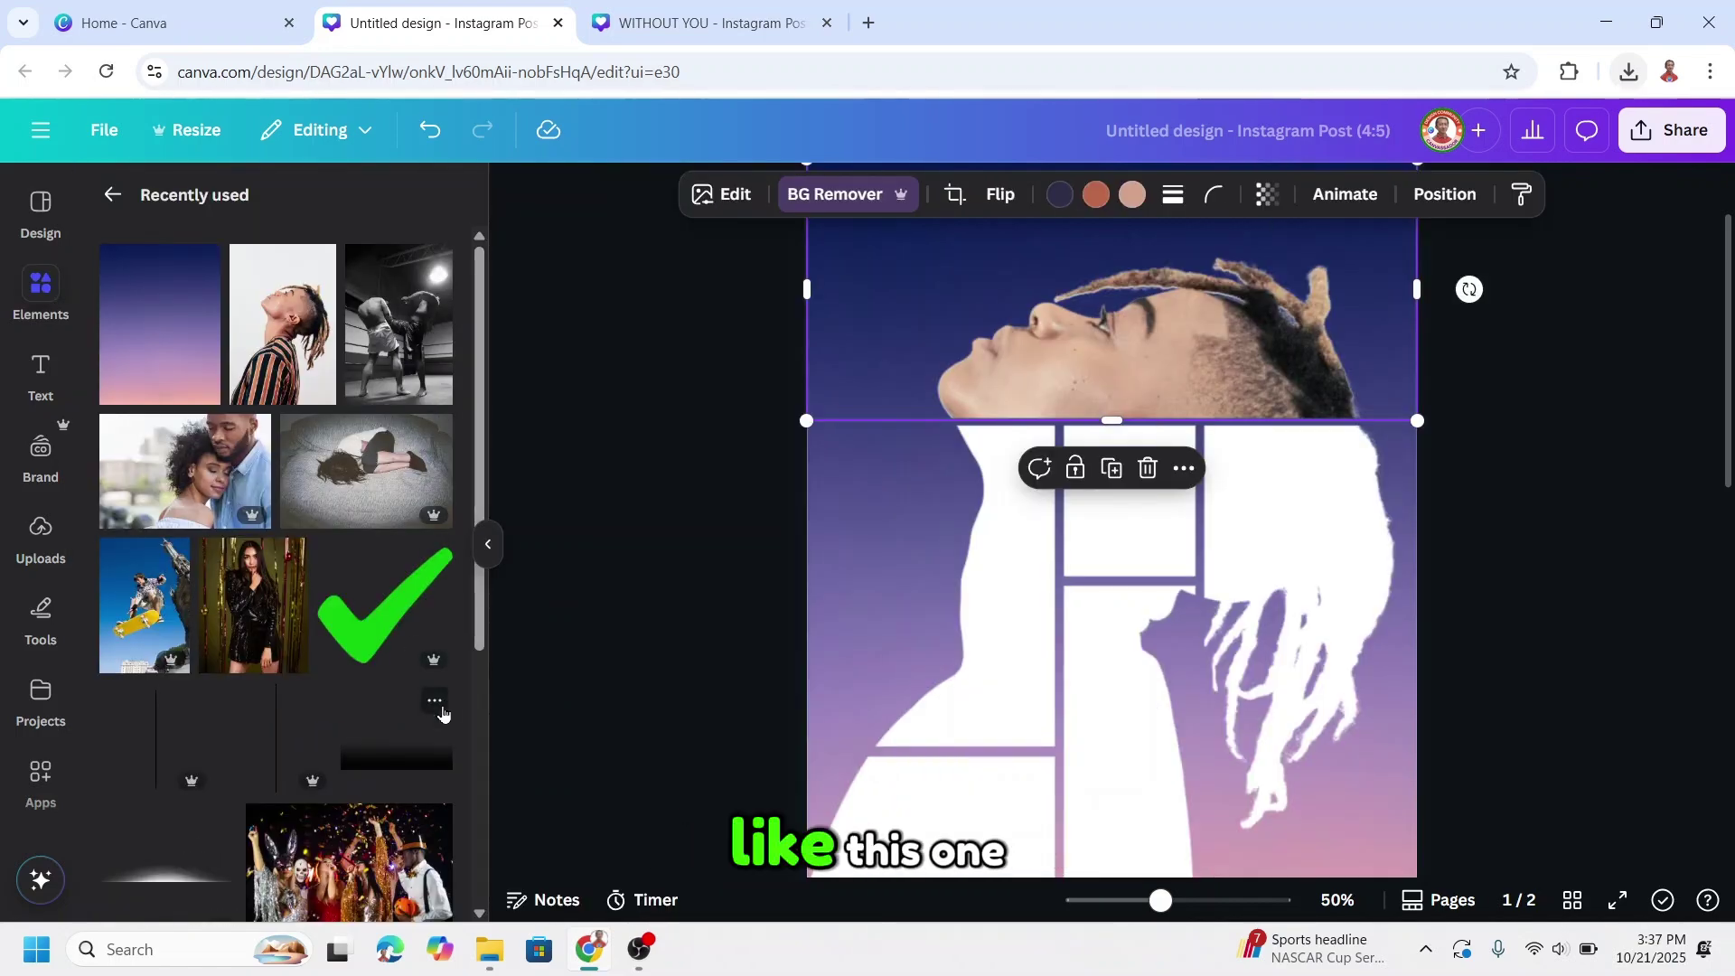
click(438, 705)
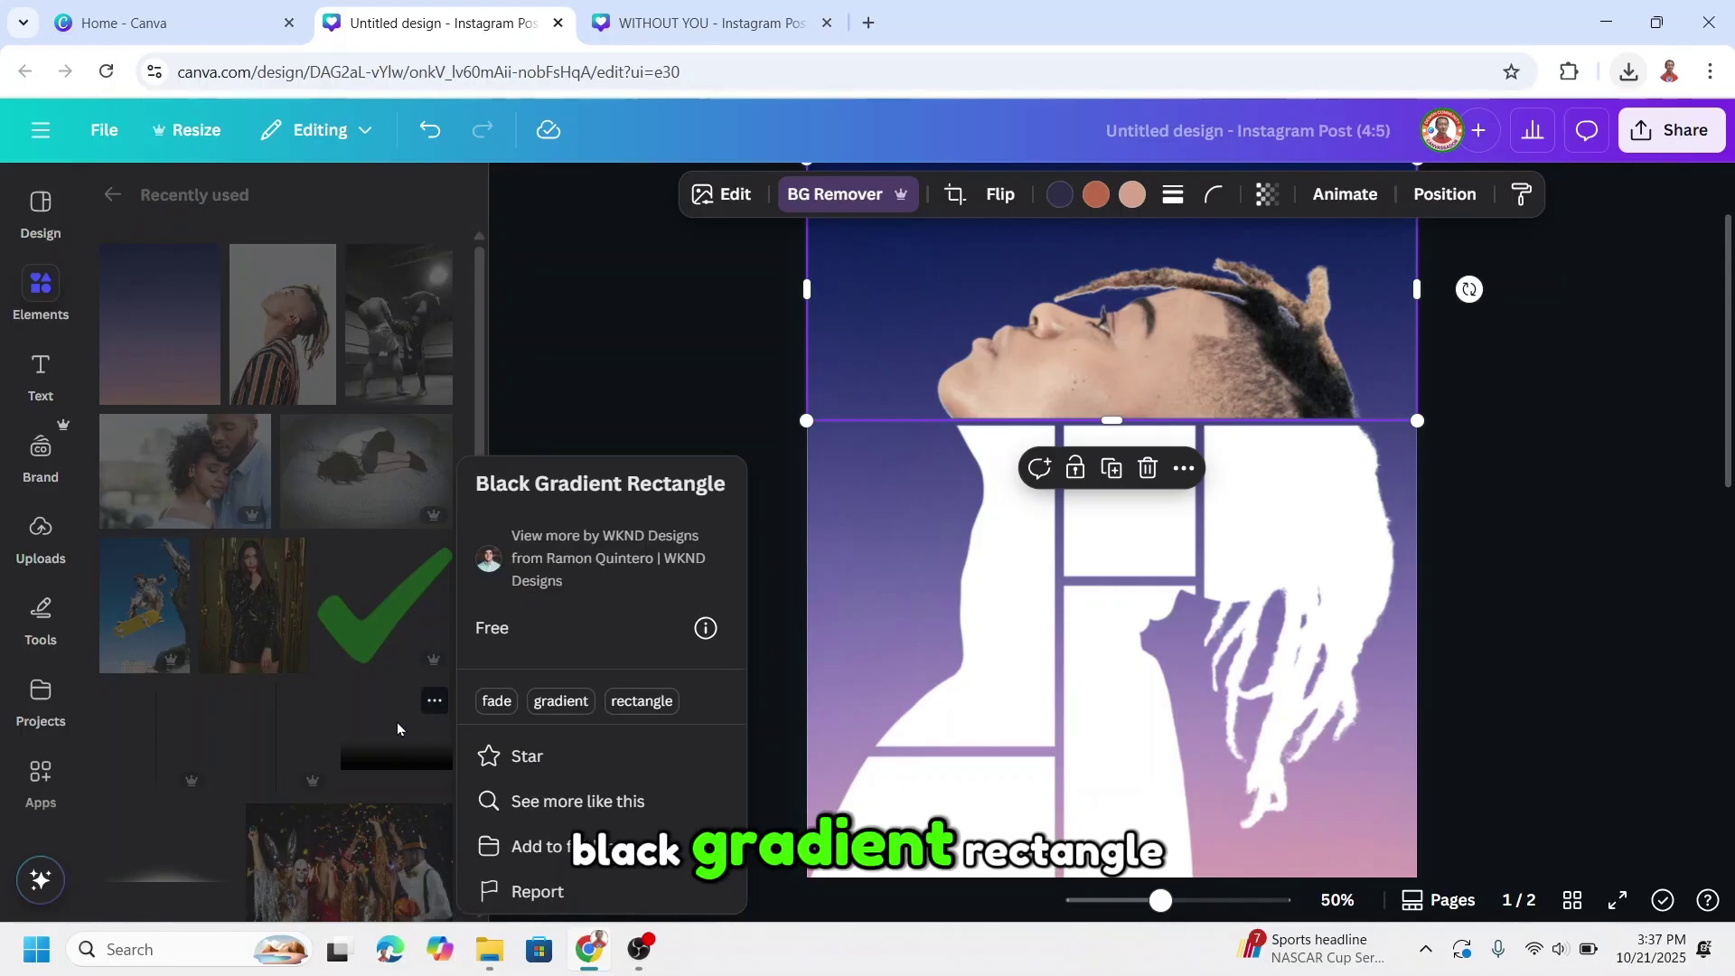
click(375, 755)
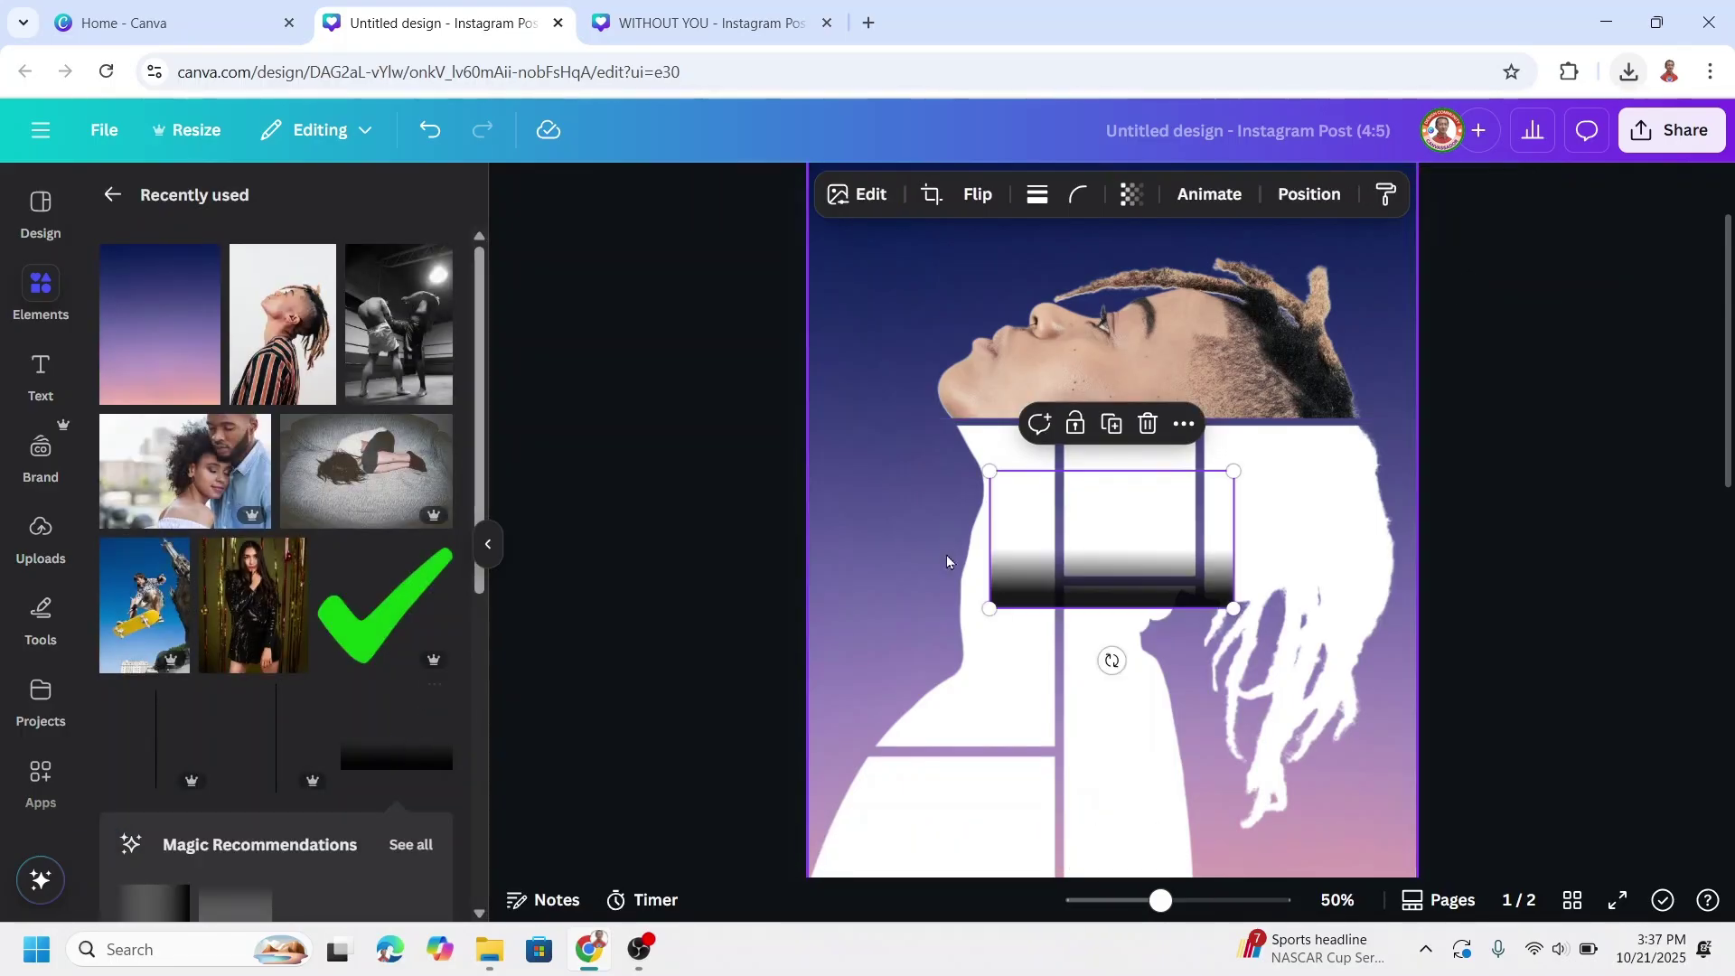
drag(1098, 583, 1026, 394)
drag(1159, 288, 1396, 197)
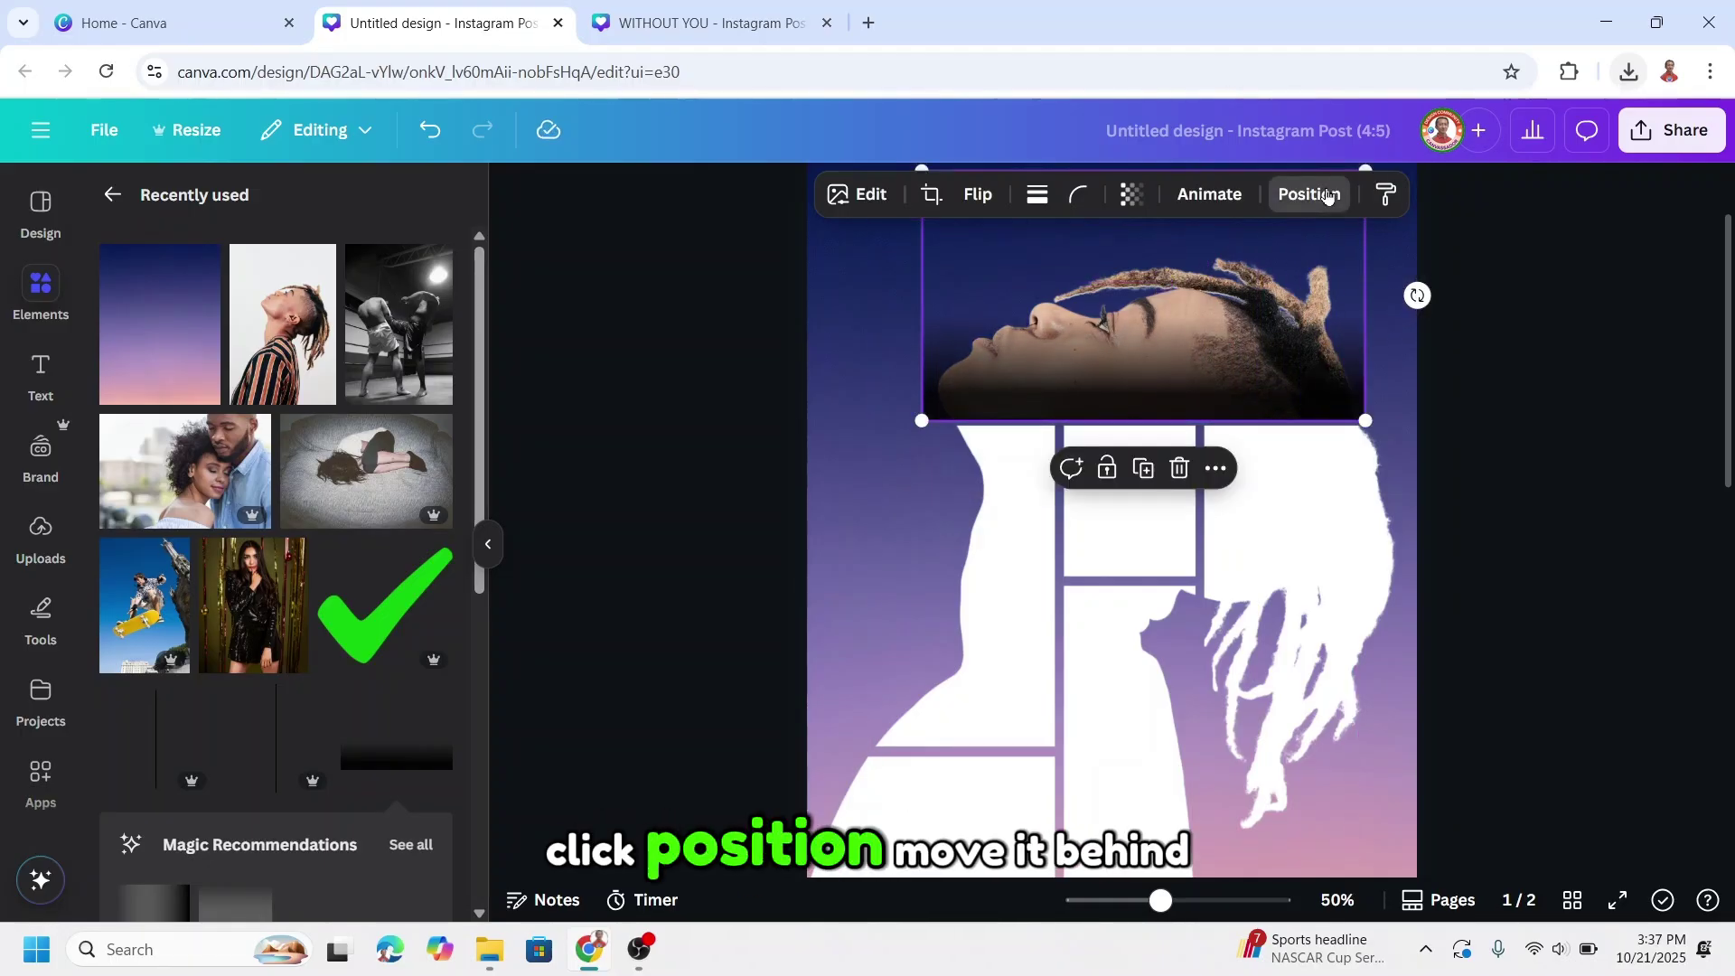
Step: Move the black gradient layer directly beneath the gradient cutout and set its transparency to 77
click(1309, 193)
drag(324, 388, 323, 496)
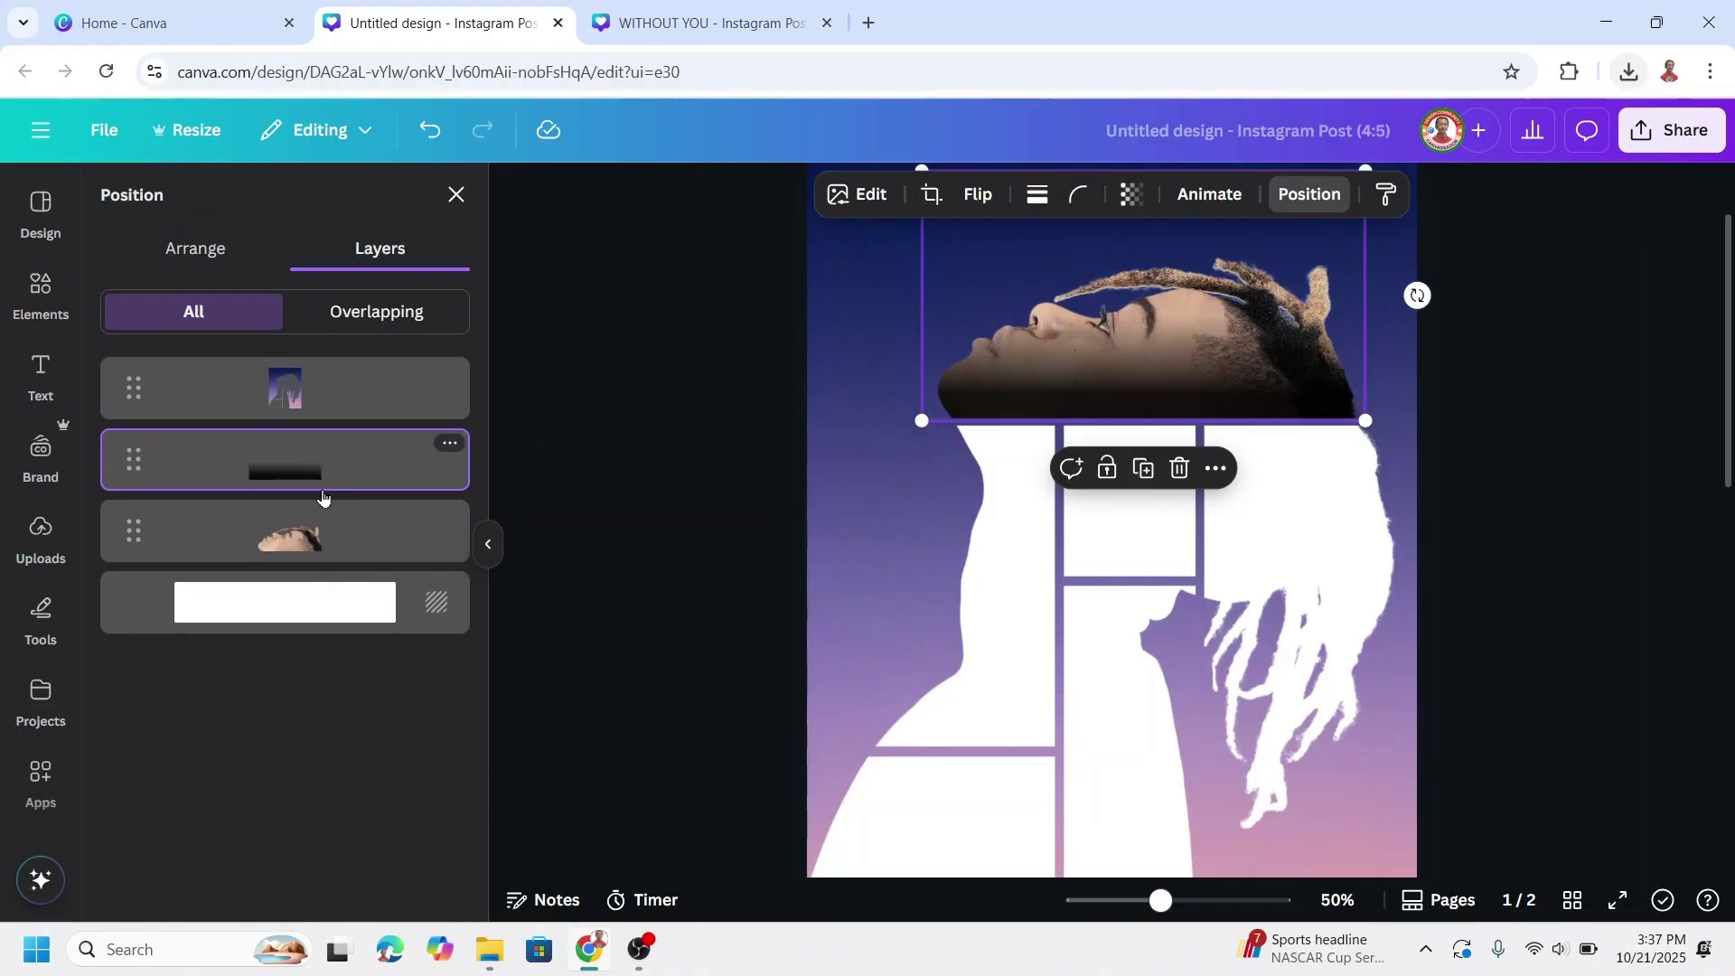
click(1131, 195)
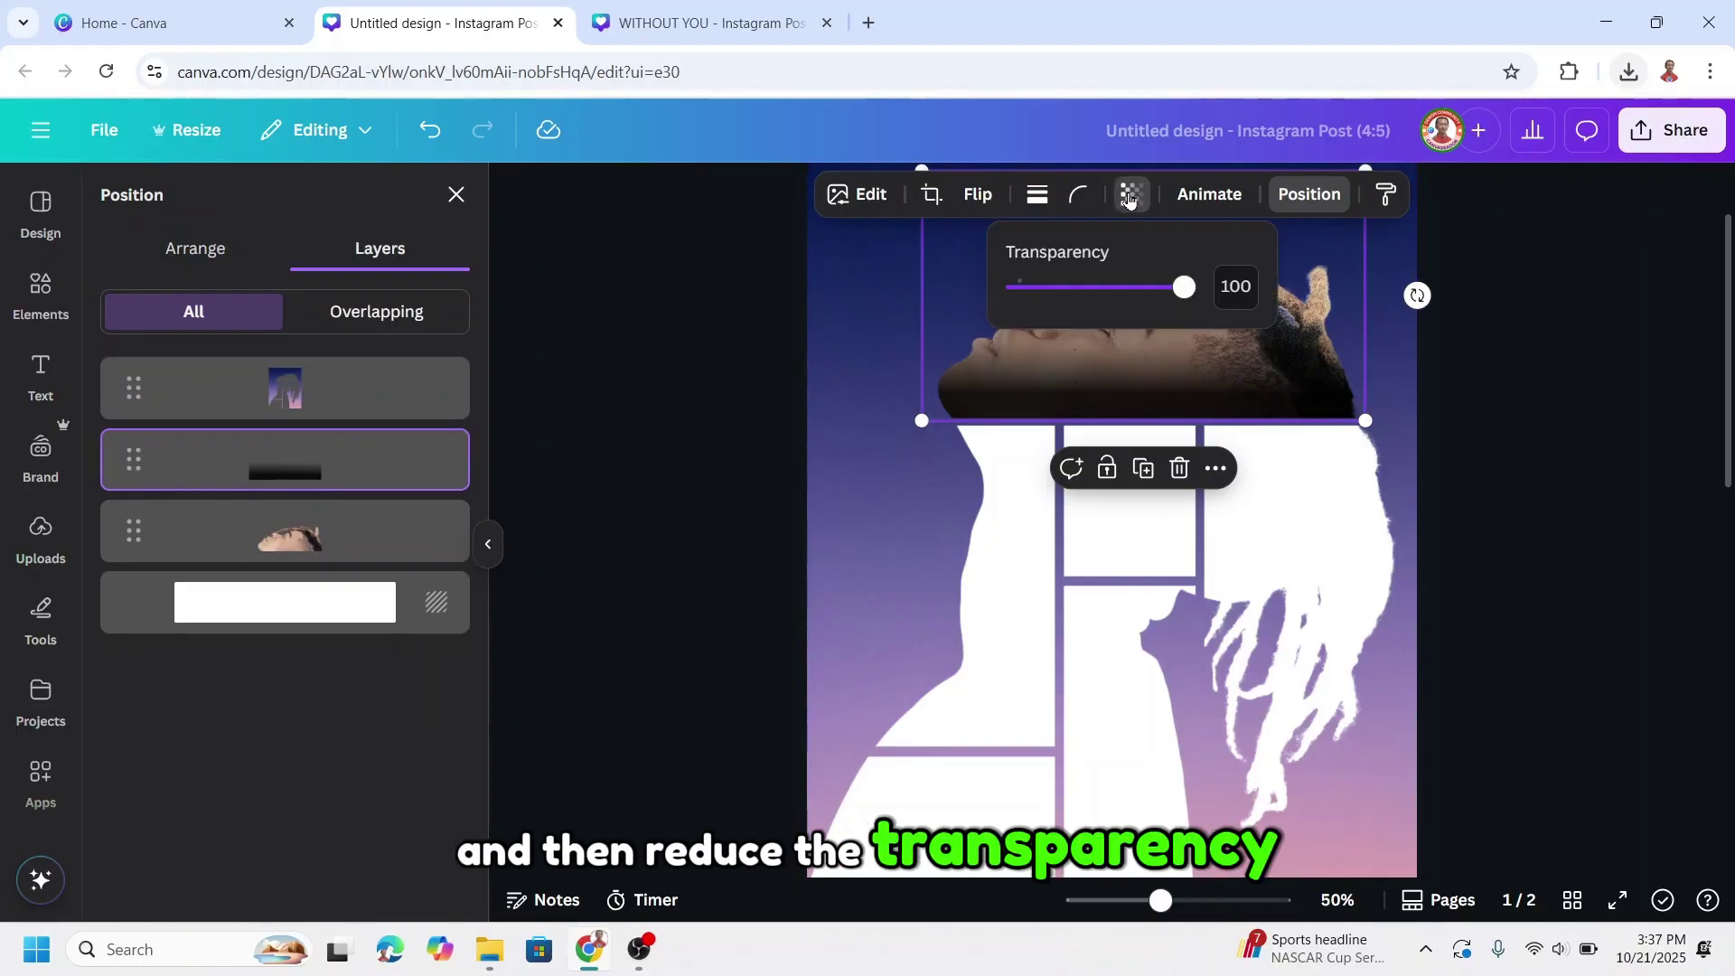
click(1129, 288)
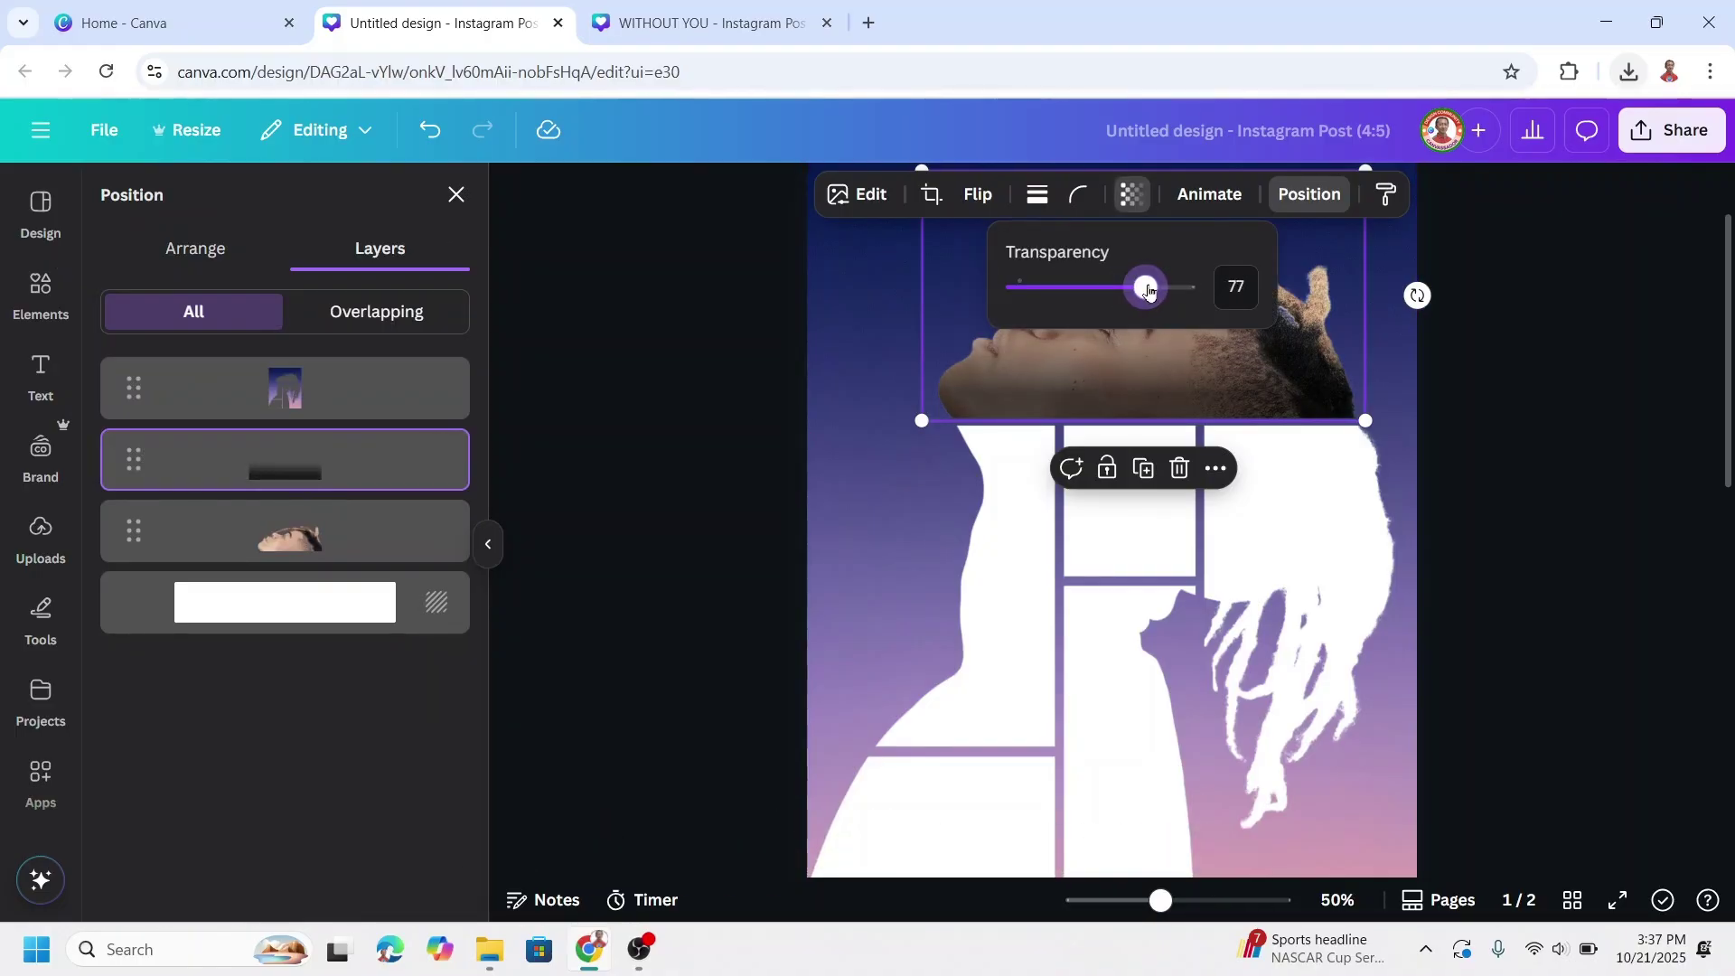
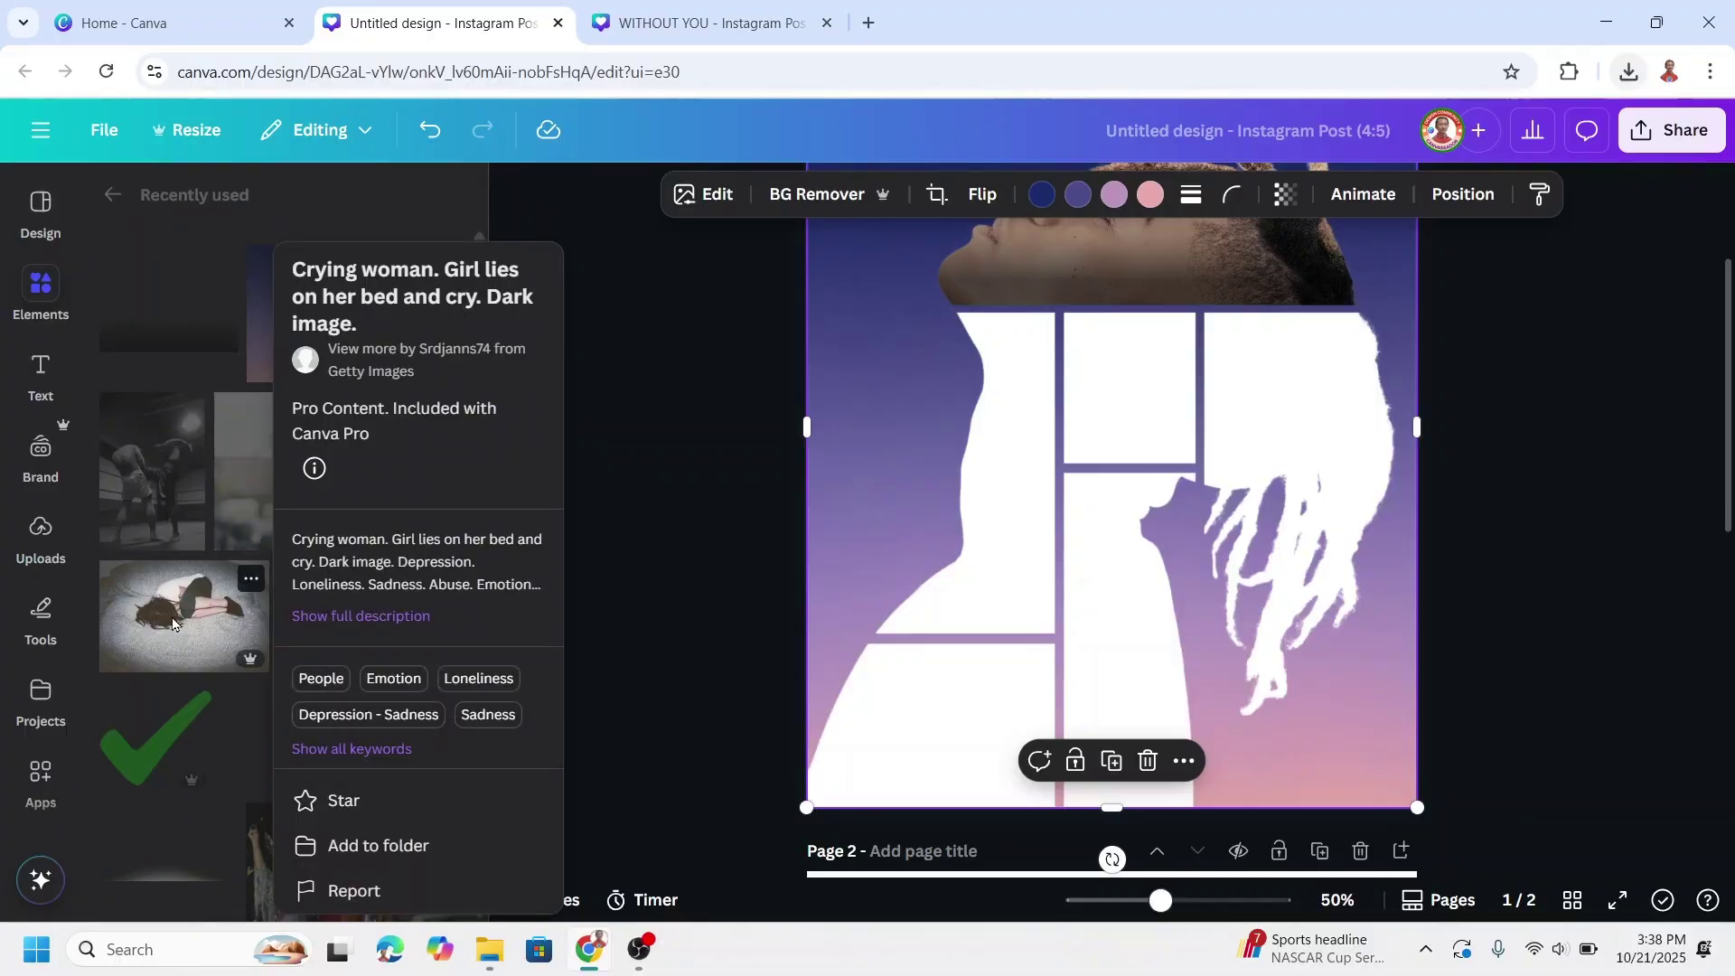
Step: Add the recently used photo of the woman curled up on a bed and scale it to fill the design's bottom-left panel
click(173, 622)
click(179, 627)
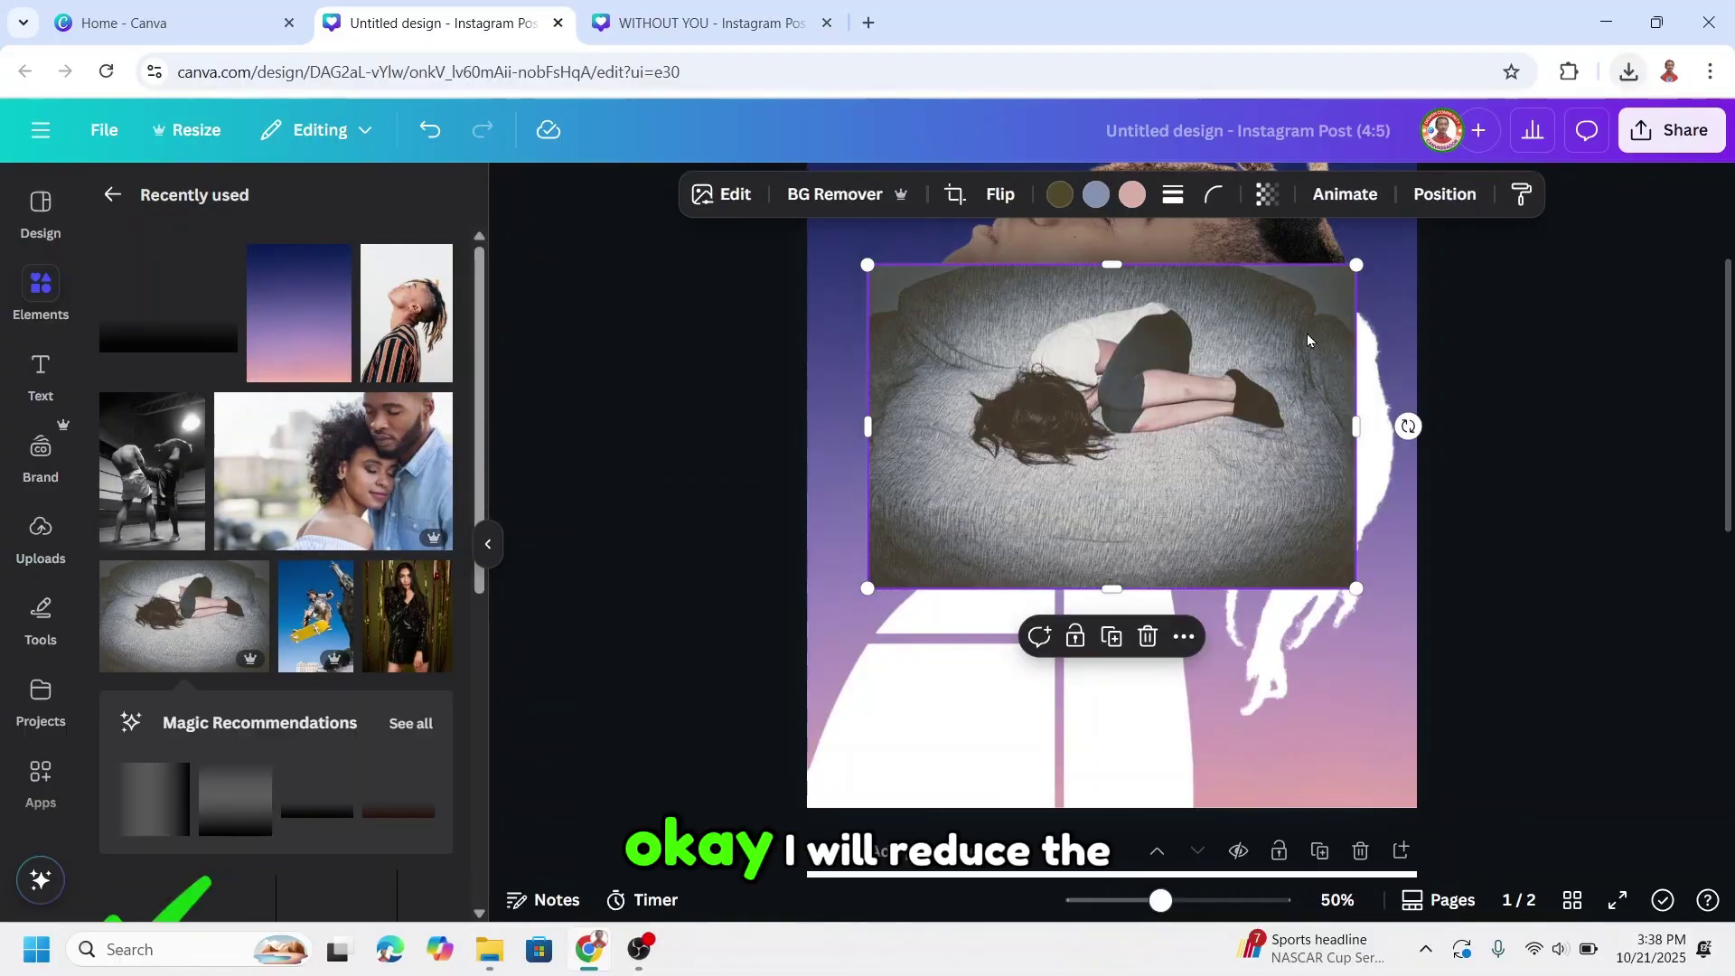
drag(1353, 266, 1093, 438)
drag(967, 524, 928, 743)
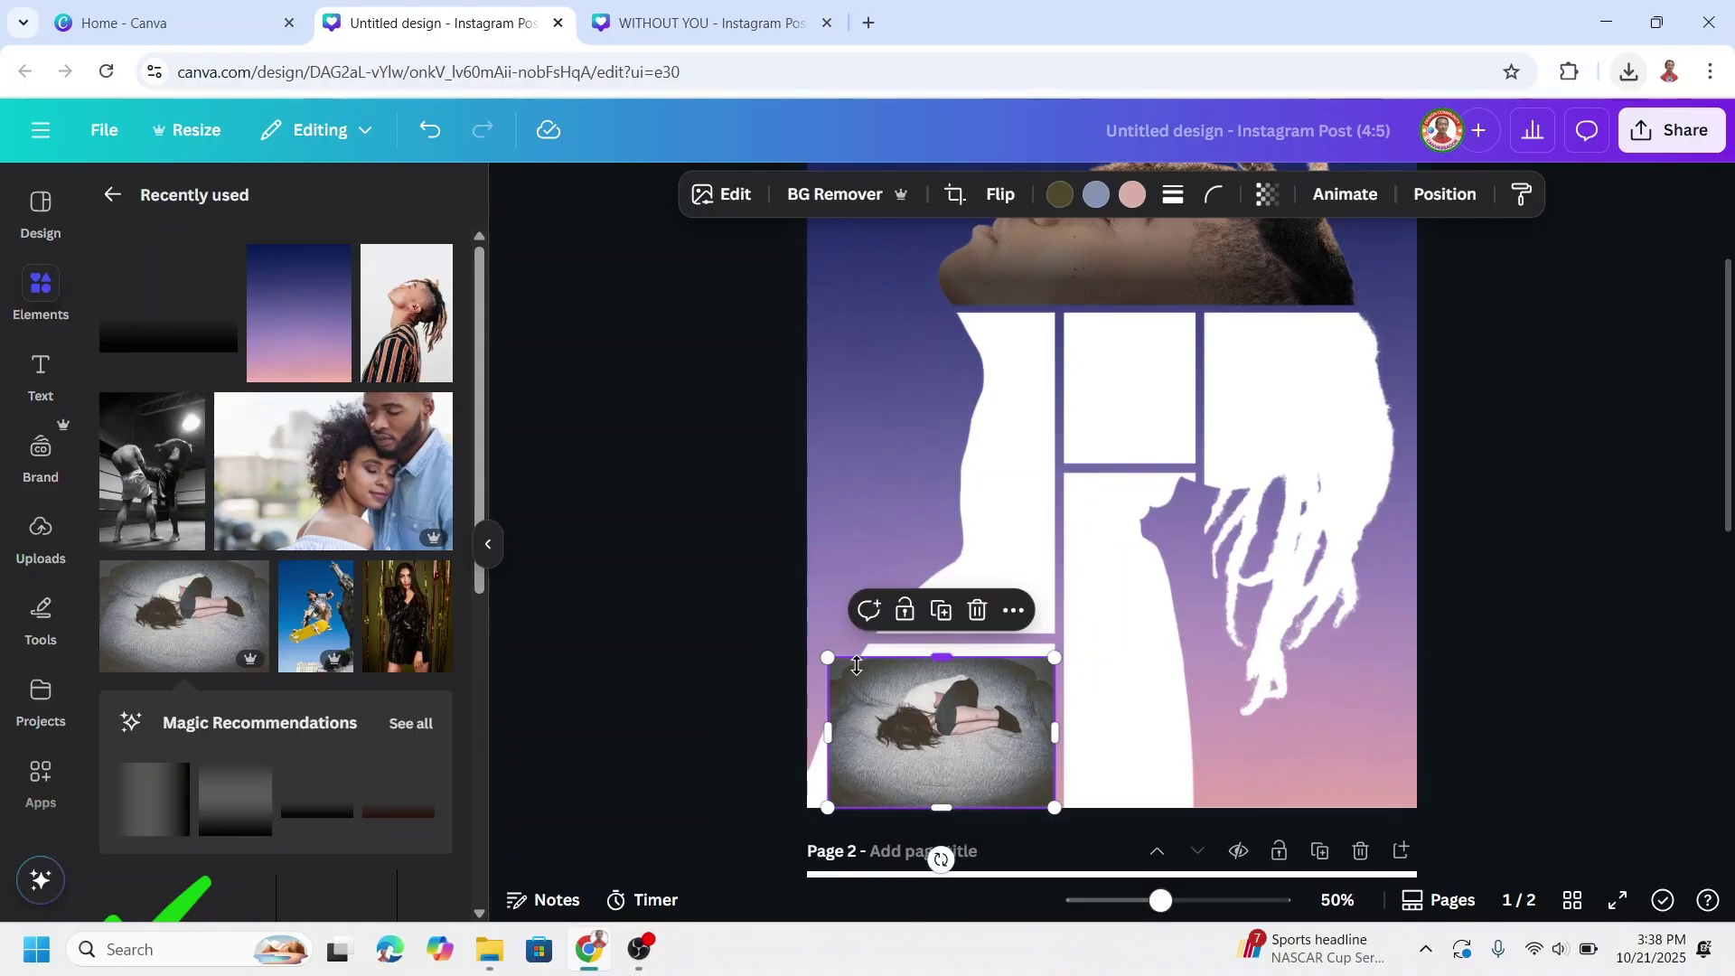
drag(828, 660, 799, 640)
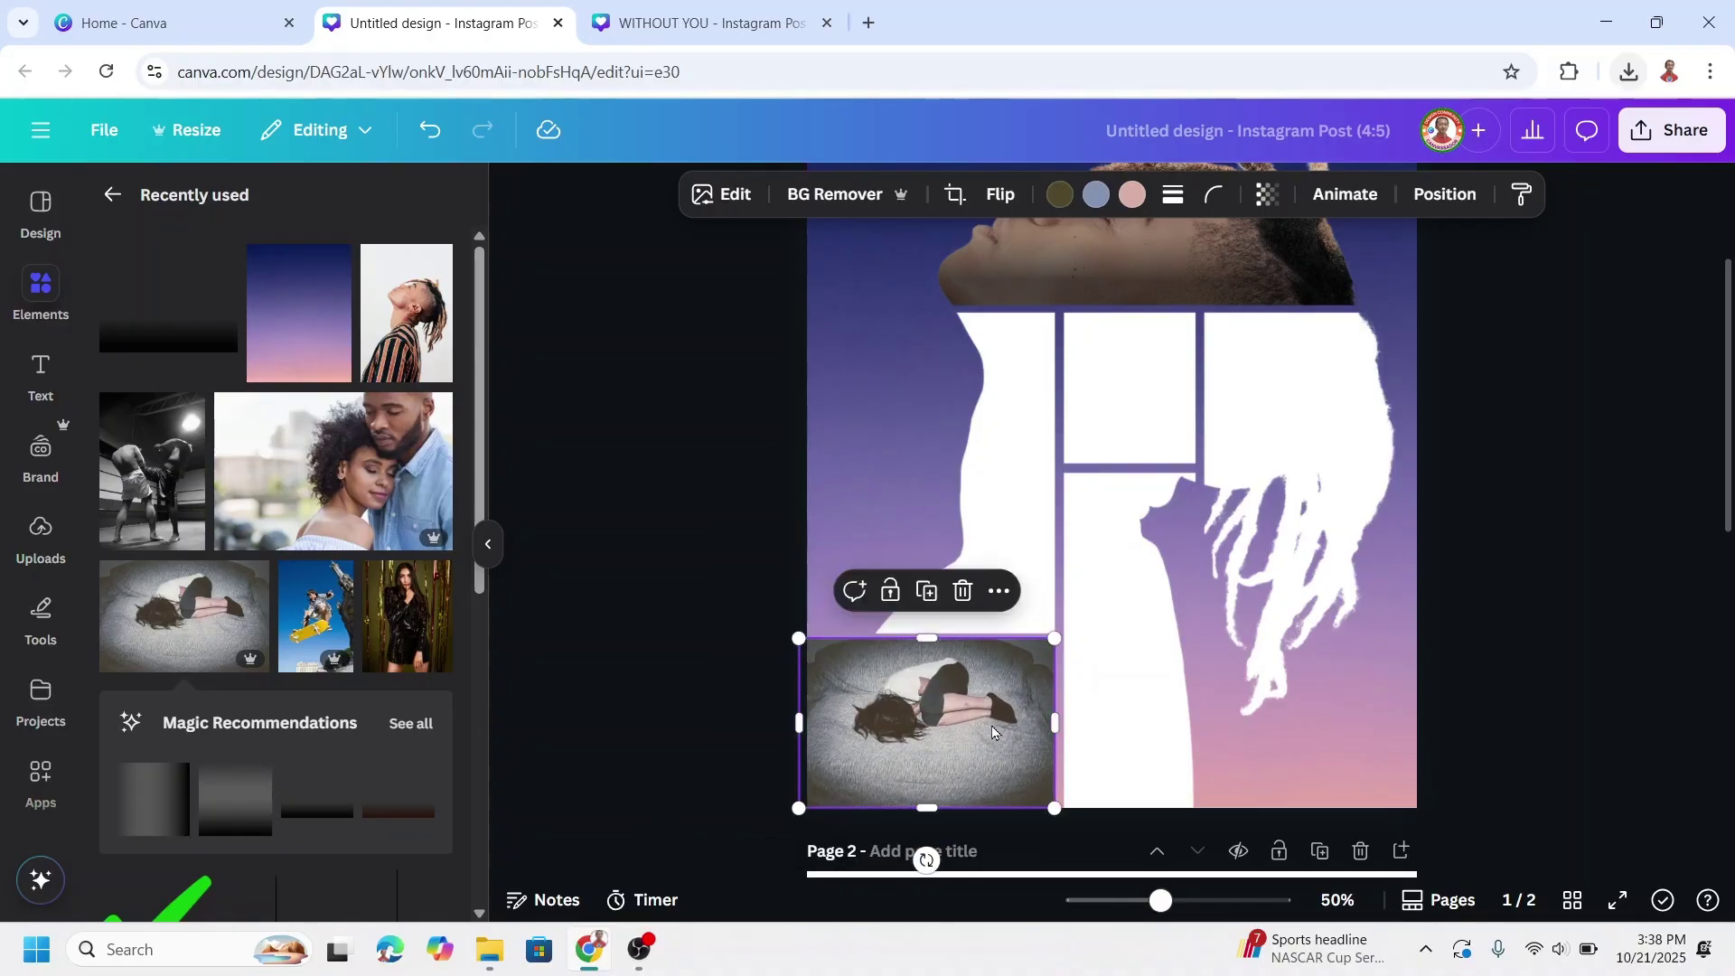
drag(1179, 912, 1217, 913)
scroll(1102, 606, down, 4)
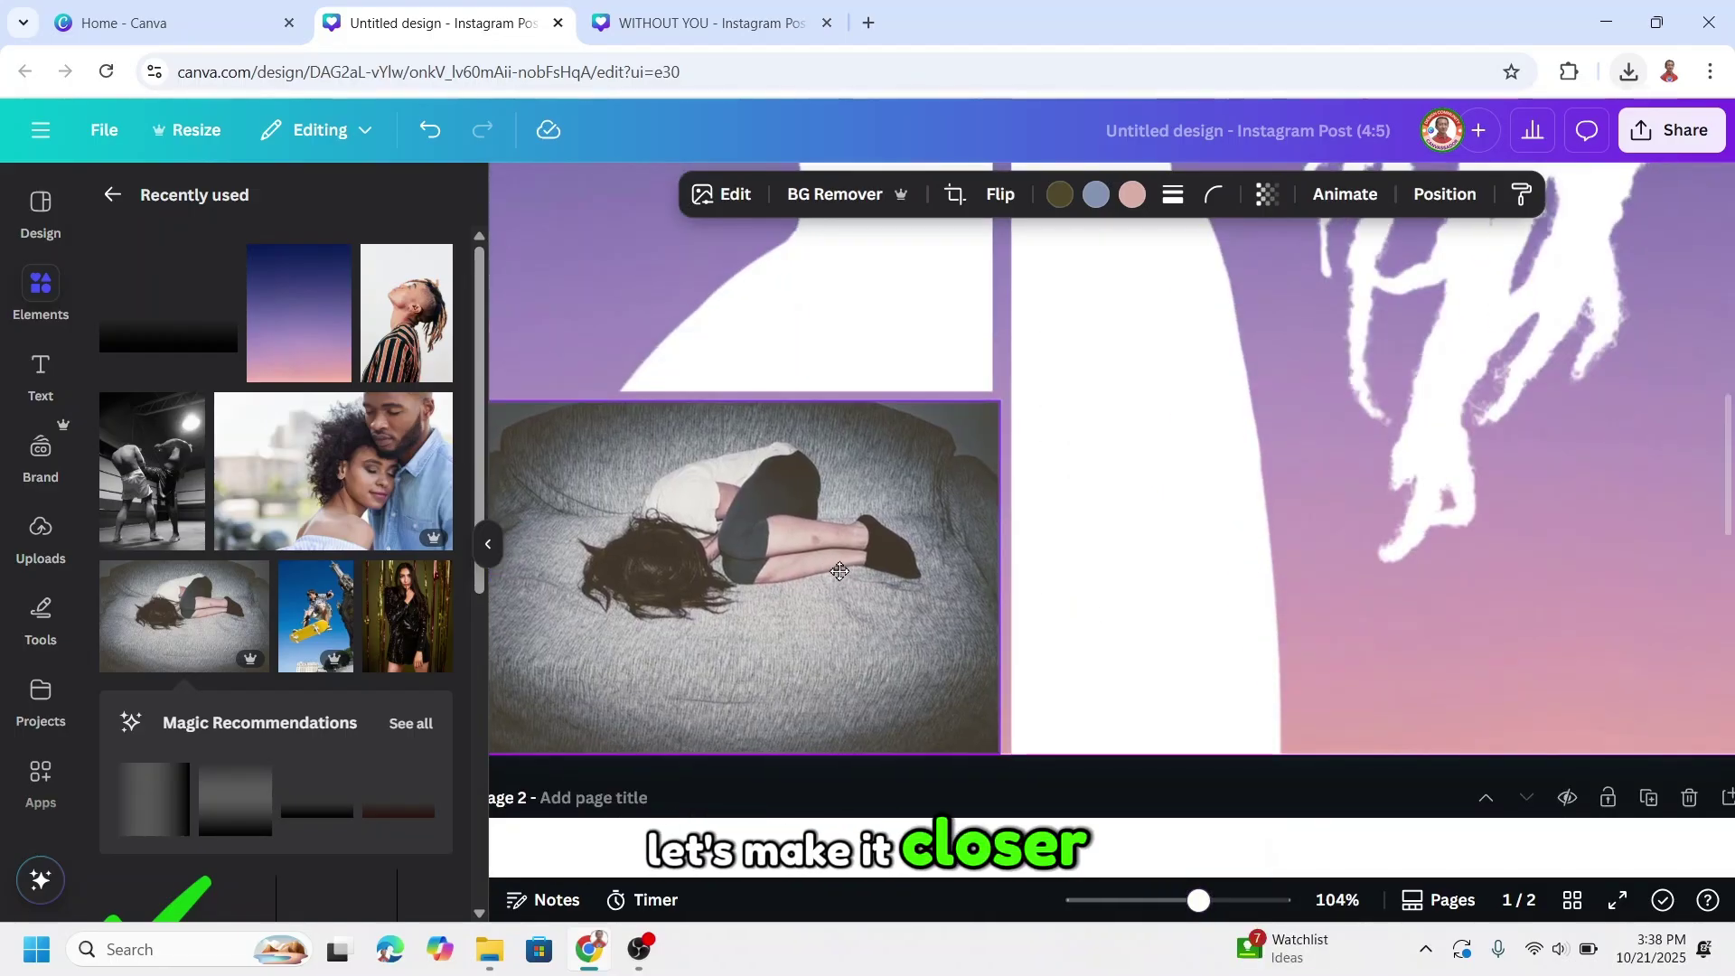
key(ctrl+alt+0)
Step: Add the recently used embracing couple photo, fit it over the middle-left panel and send it behind the gradient cutout
click(1010, 476)
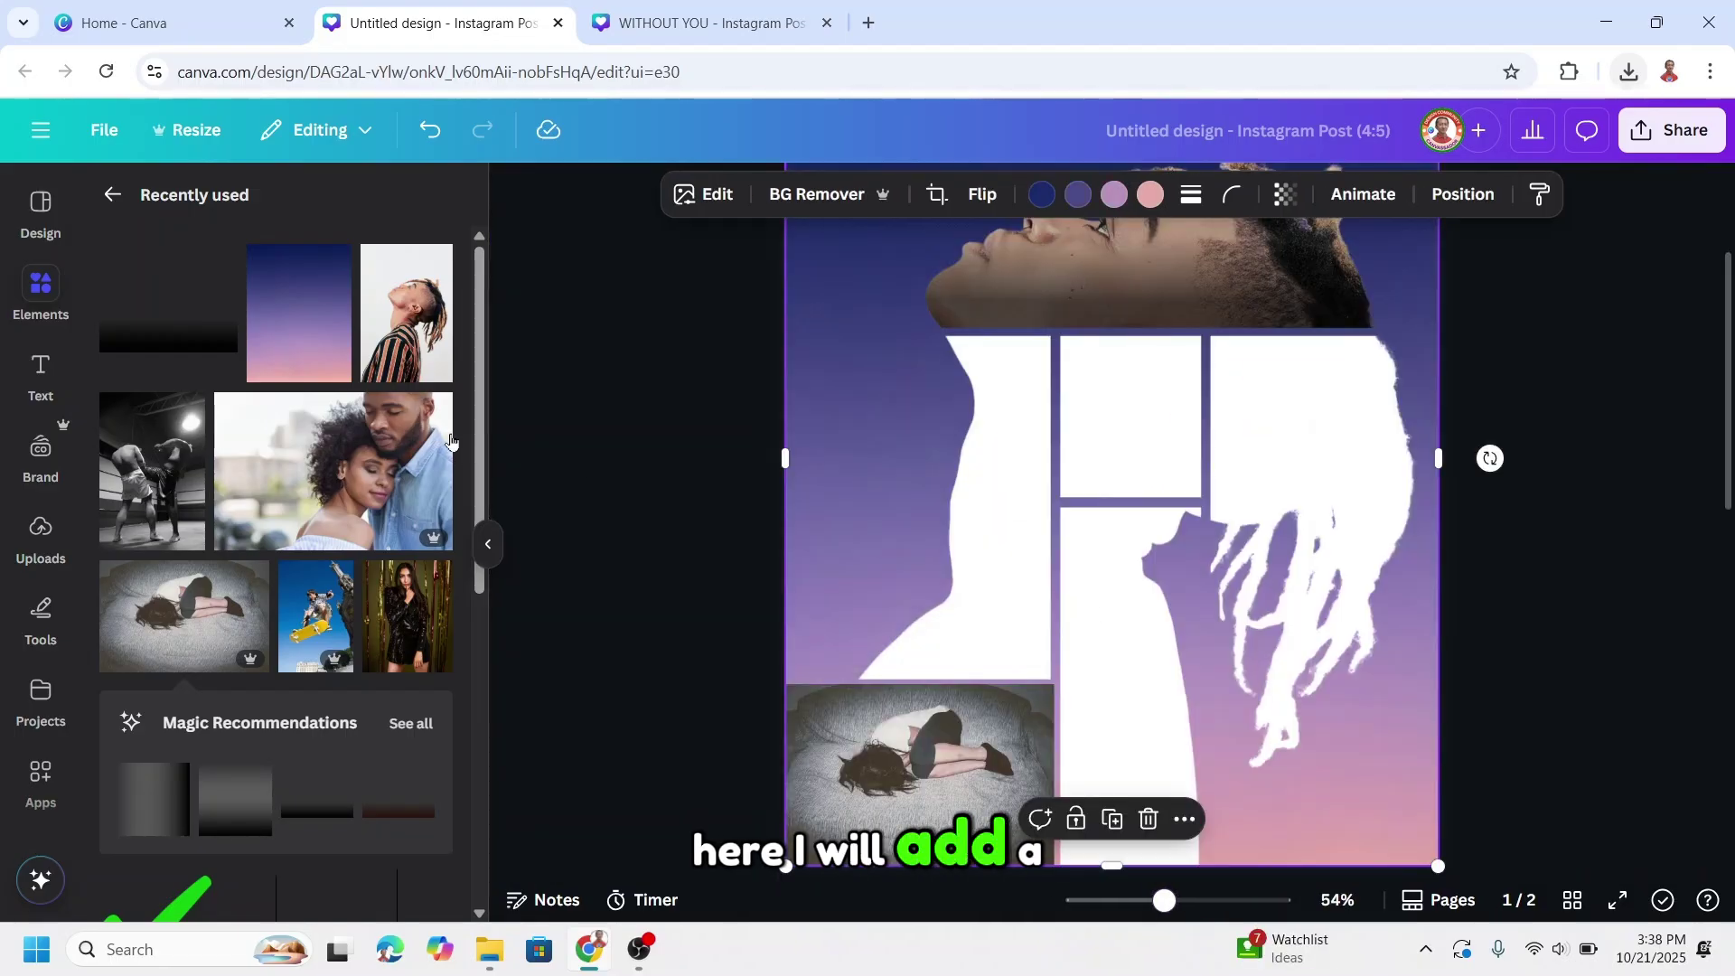
click(432, 413)
click(354, 474)
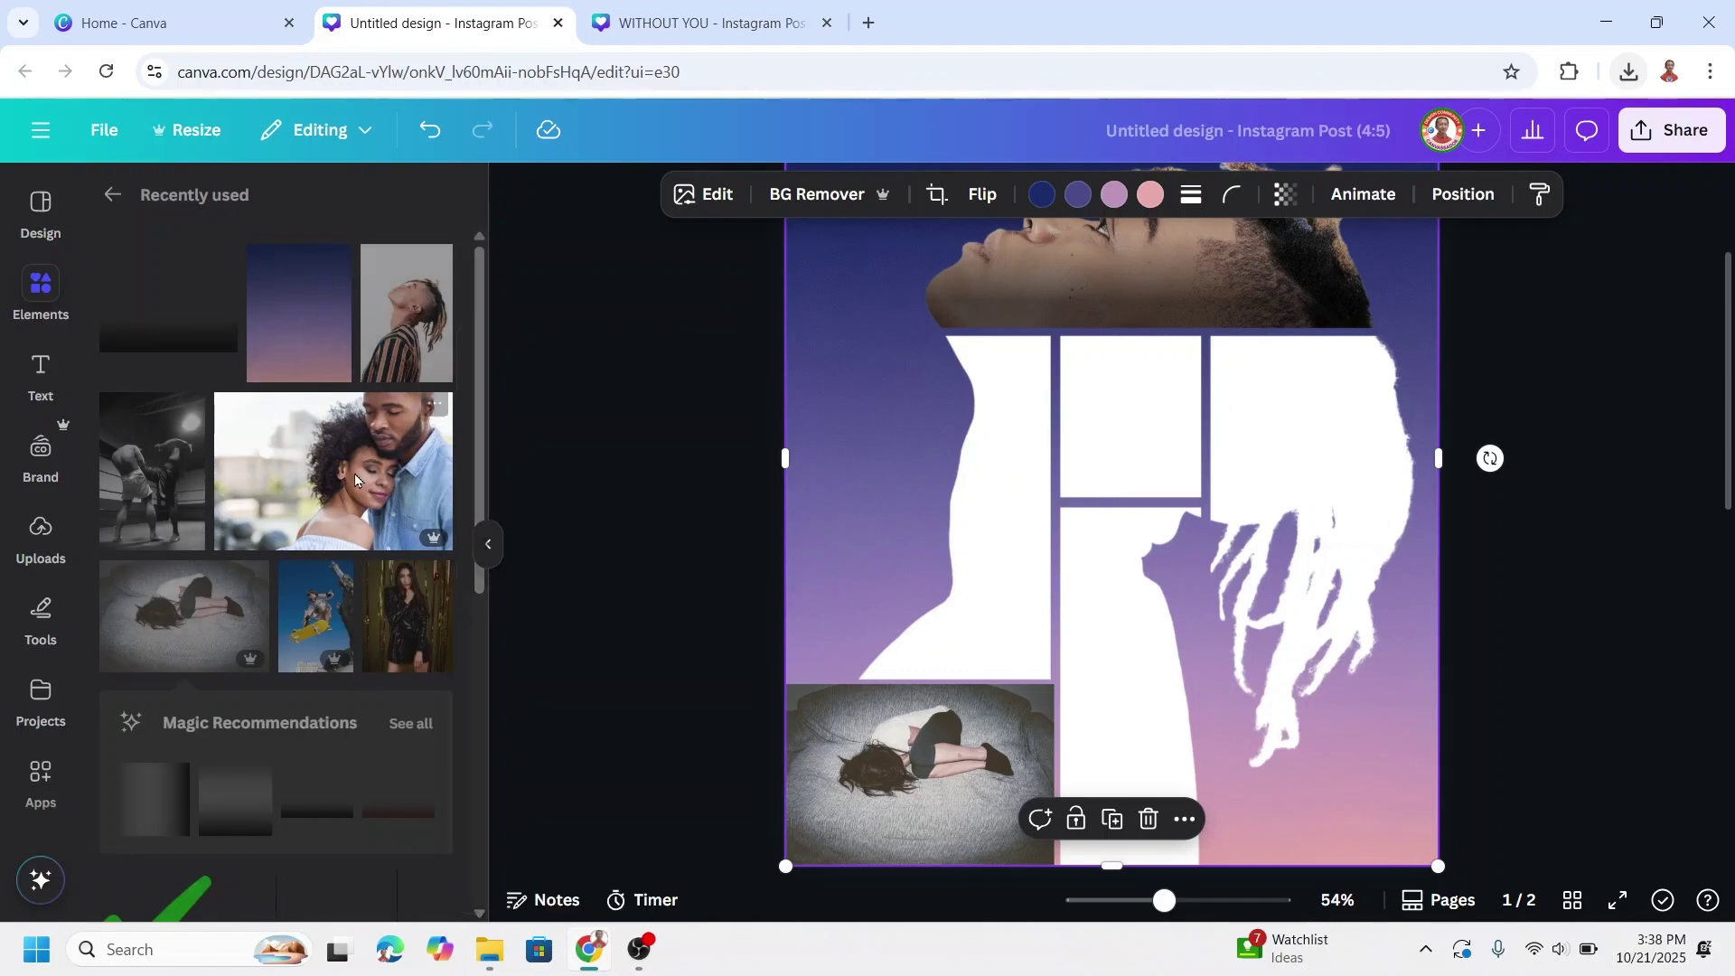
drag(958, 579, 984, 578)
drag(1150, 504, 1053, 507)
right_click(1000, 504)
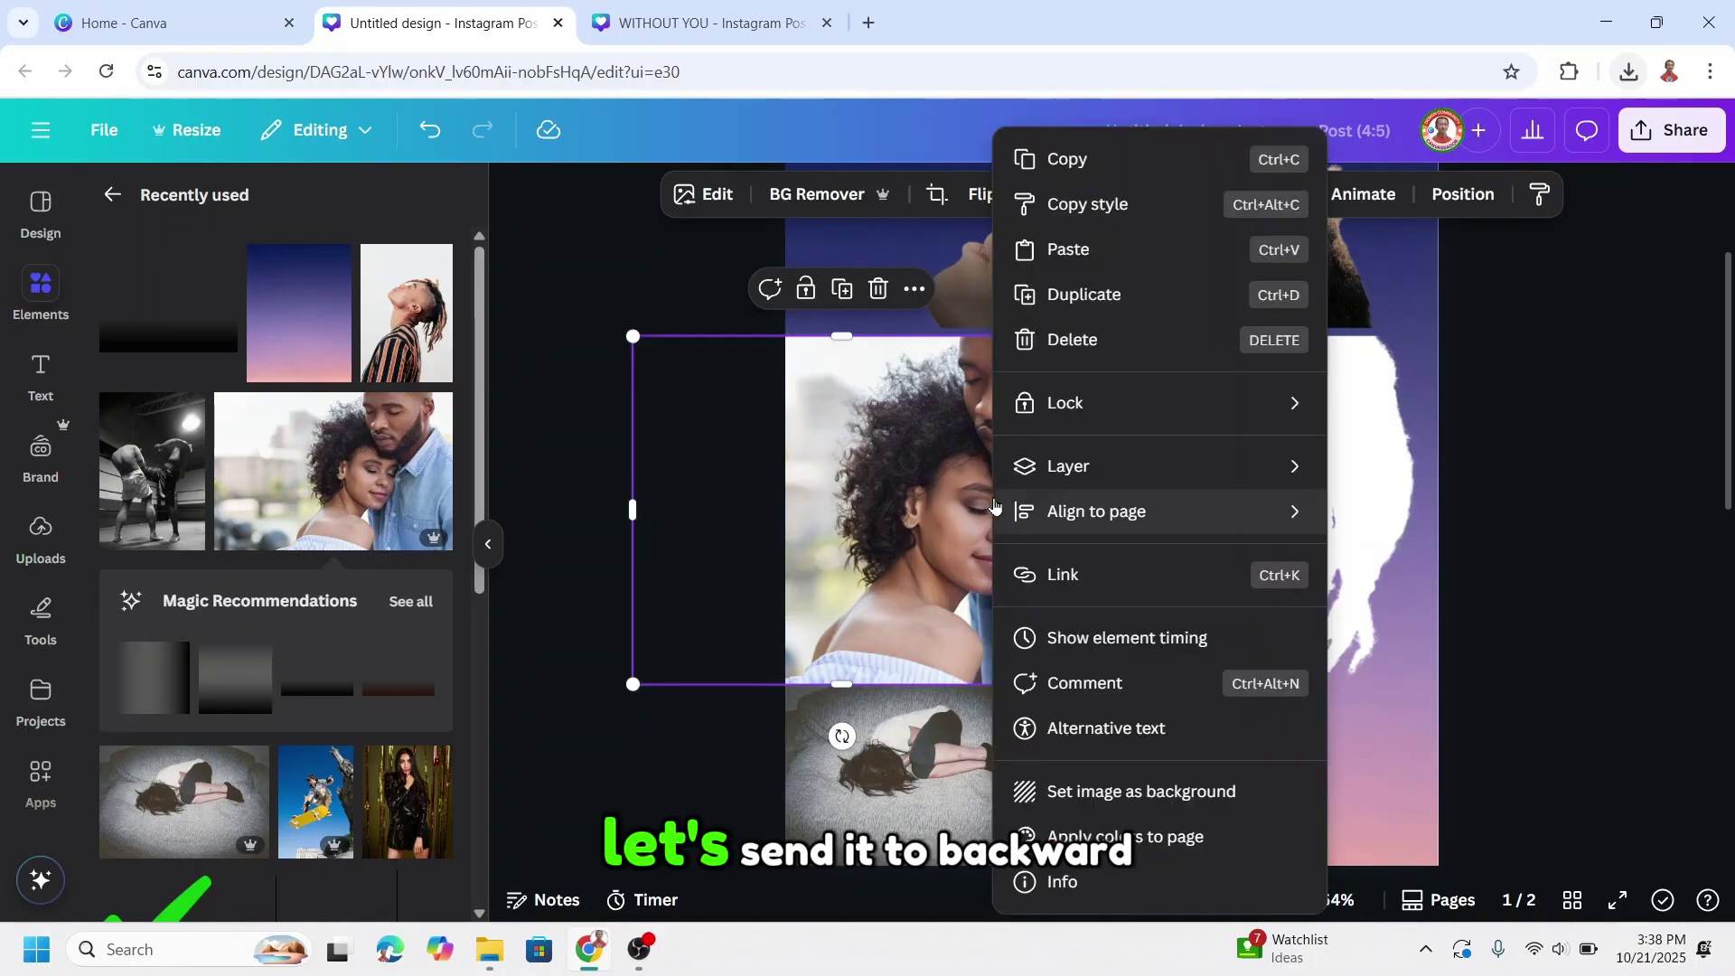
mouse_move(1079, 469)
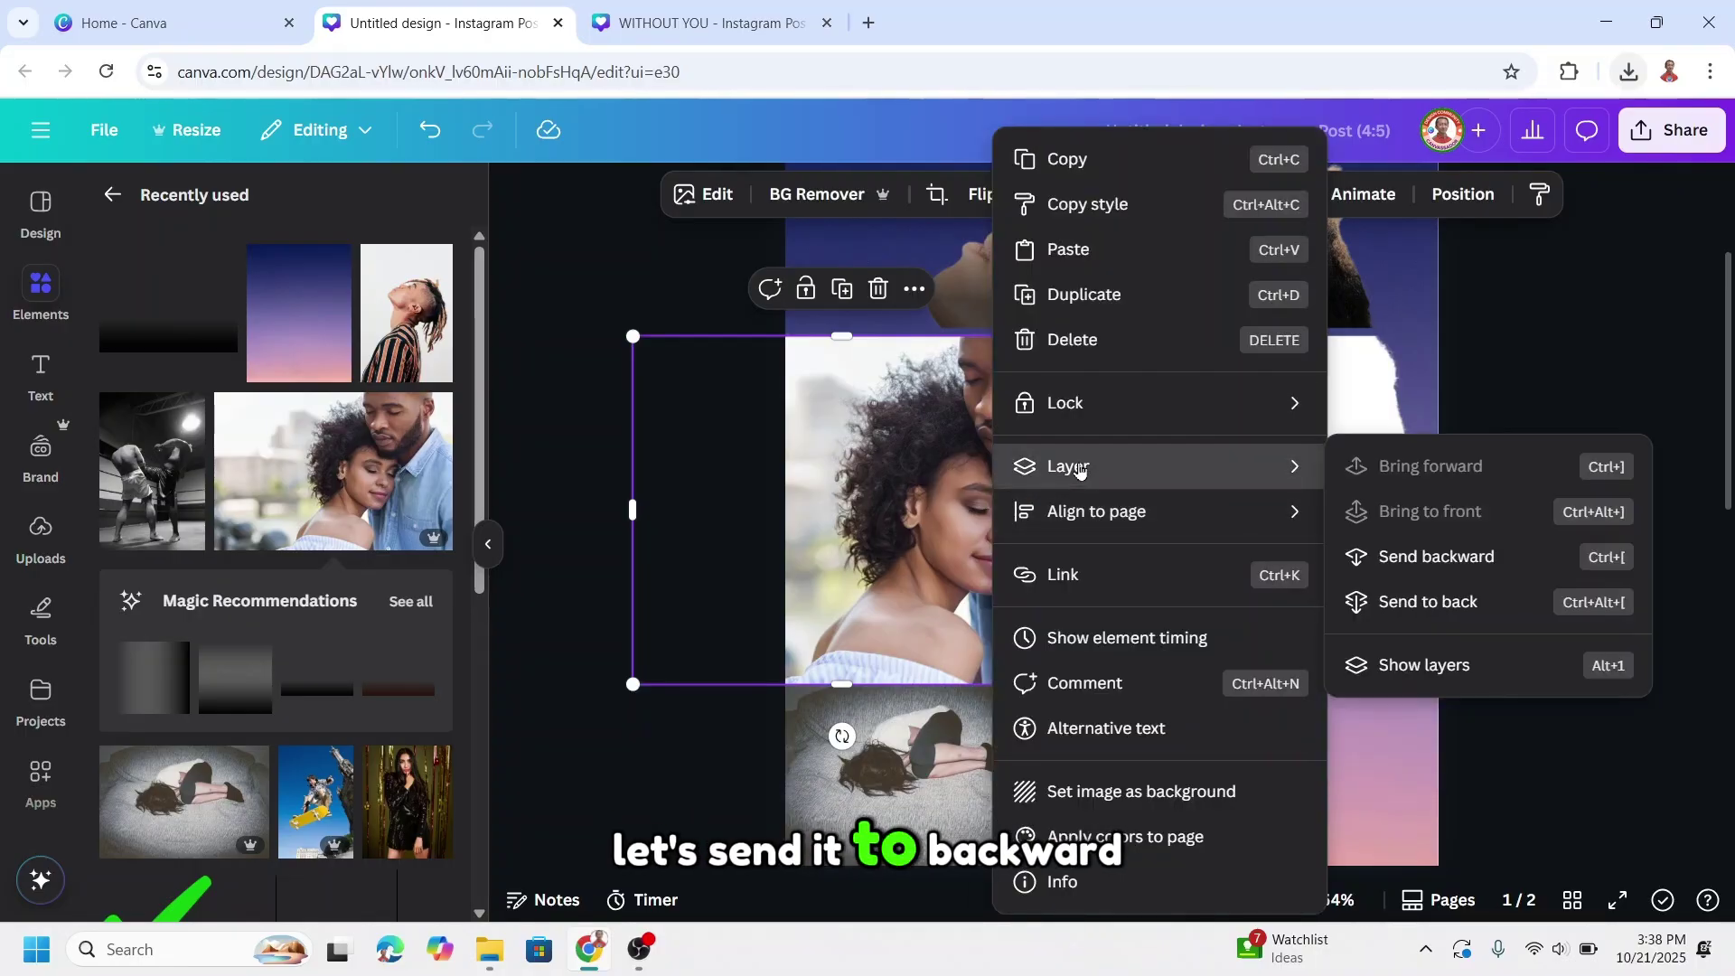
click(1428, 566)
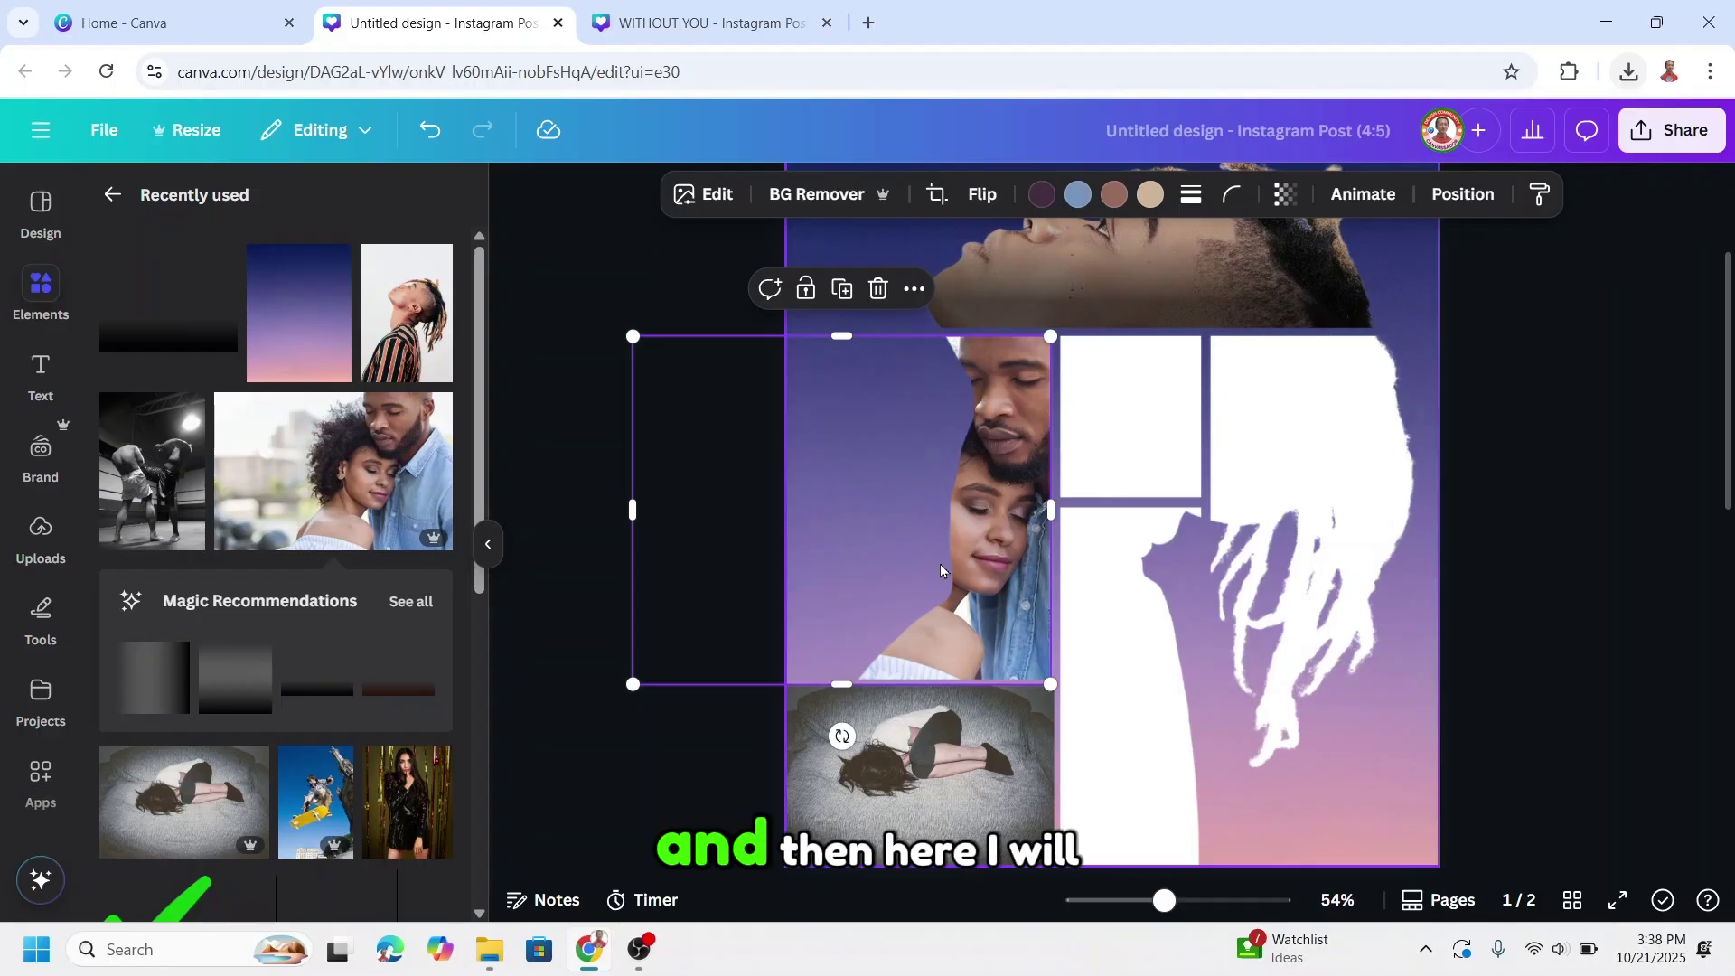
Step: Add the black-and-white photo of two fighters and shrink it to fill the small square panel below the face
click(1138, 426)
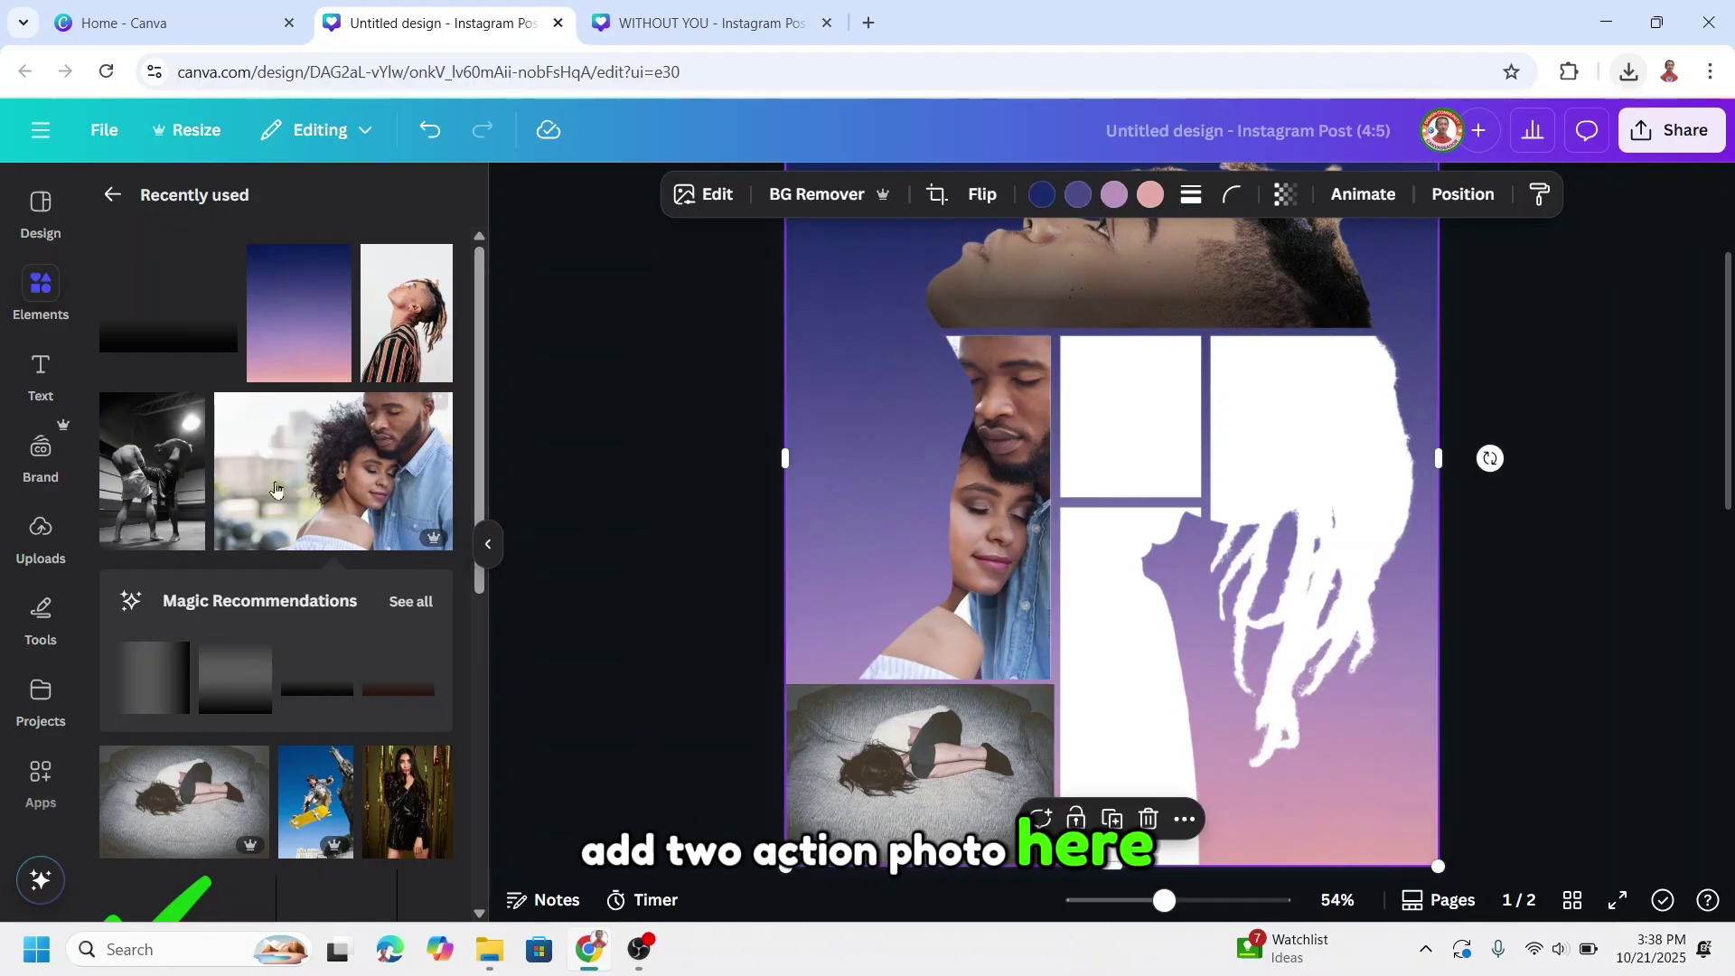
click(142, 479)
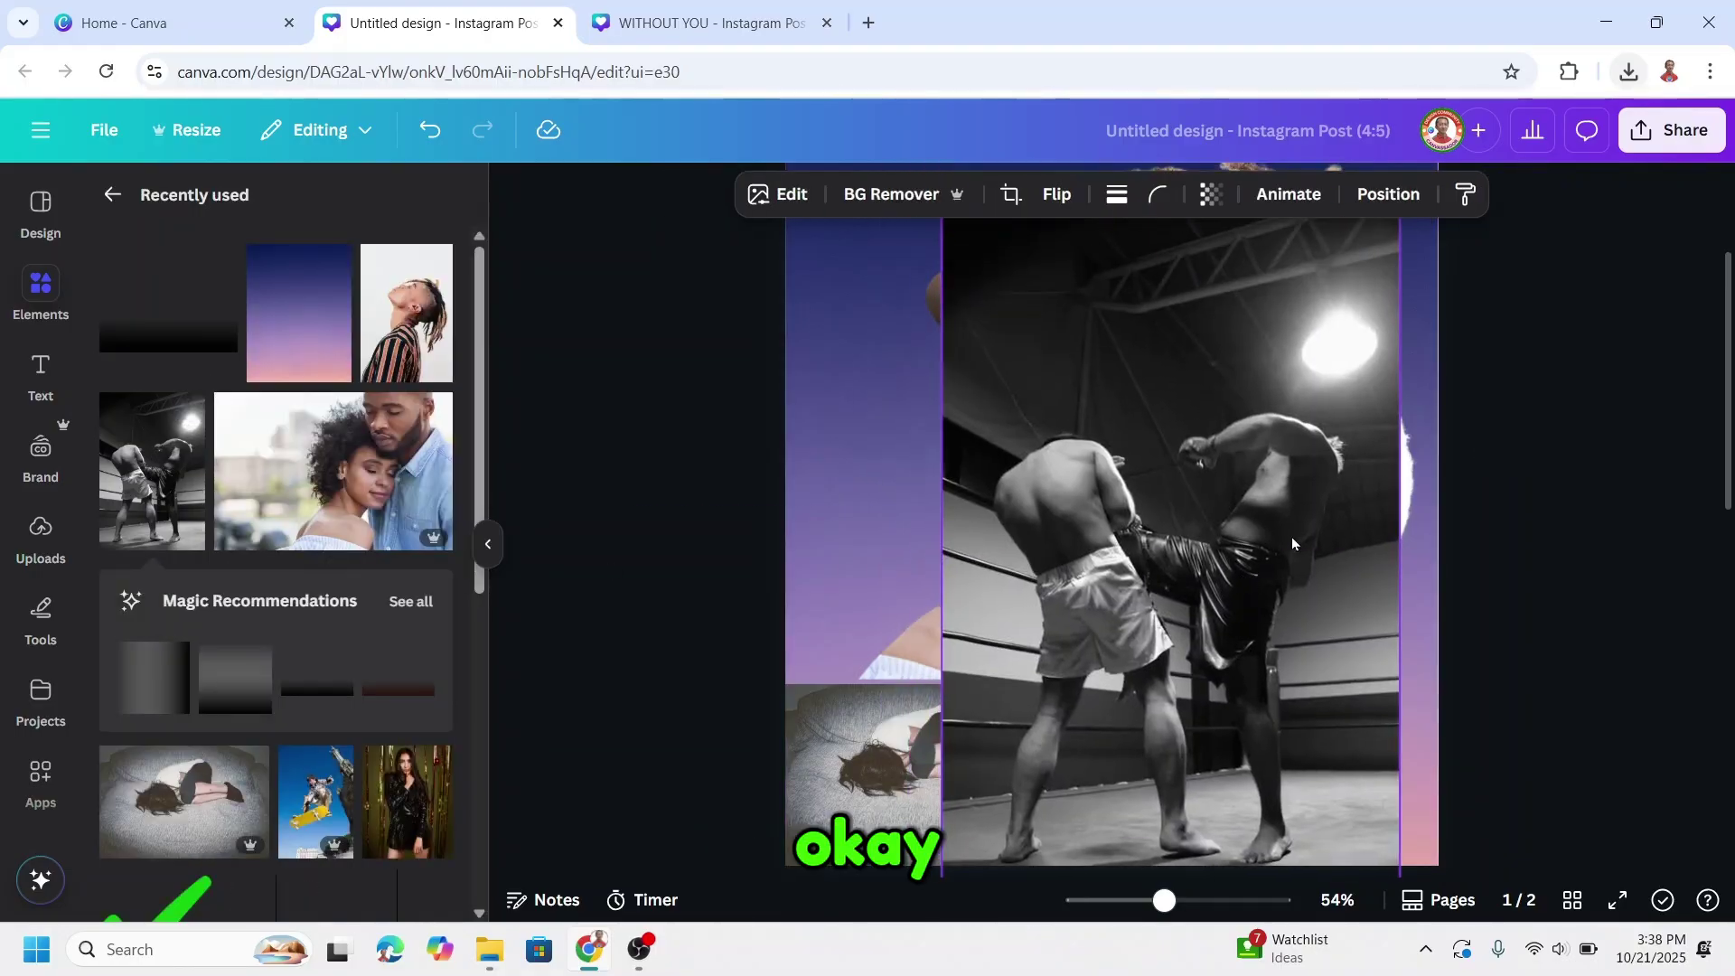
drag(1292, 537, 1315, 619)
drag(1432, 301, 1181, 717)
drag(1045, 762, 1180, 408)
drag(1130, 301, 1144, 341)
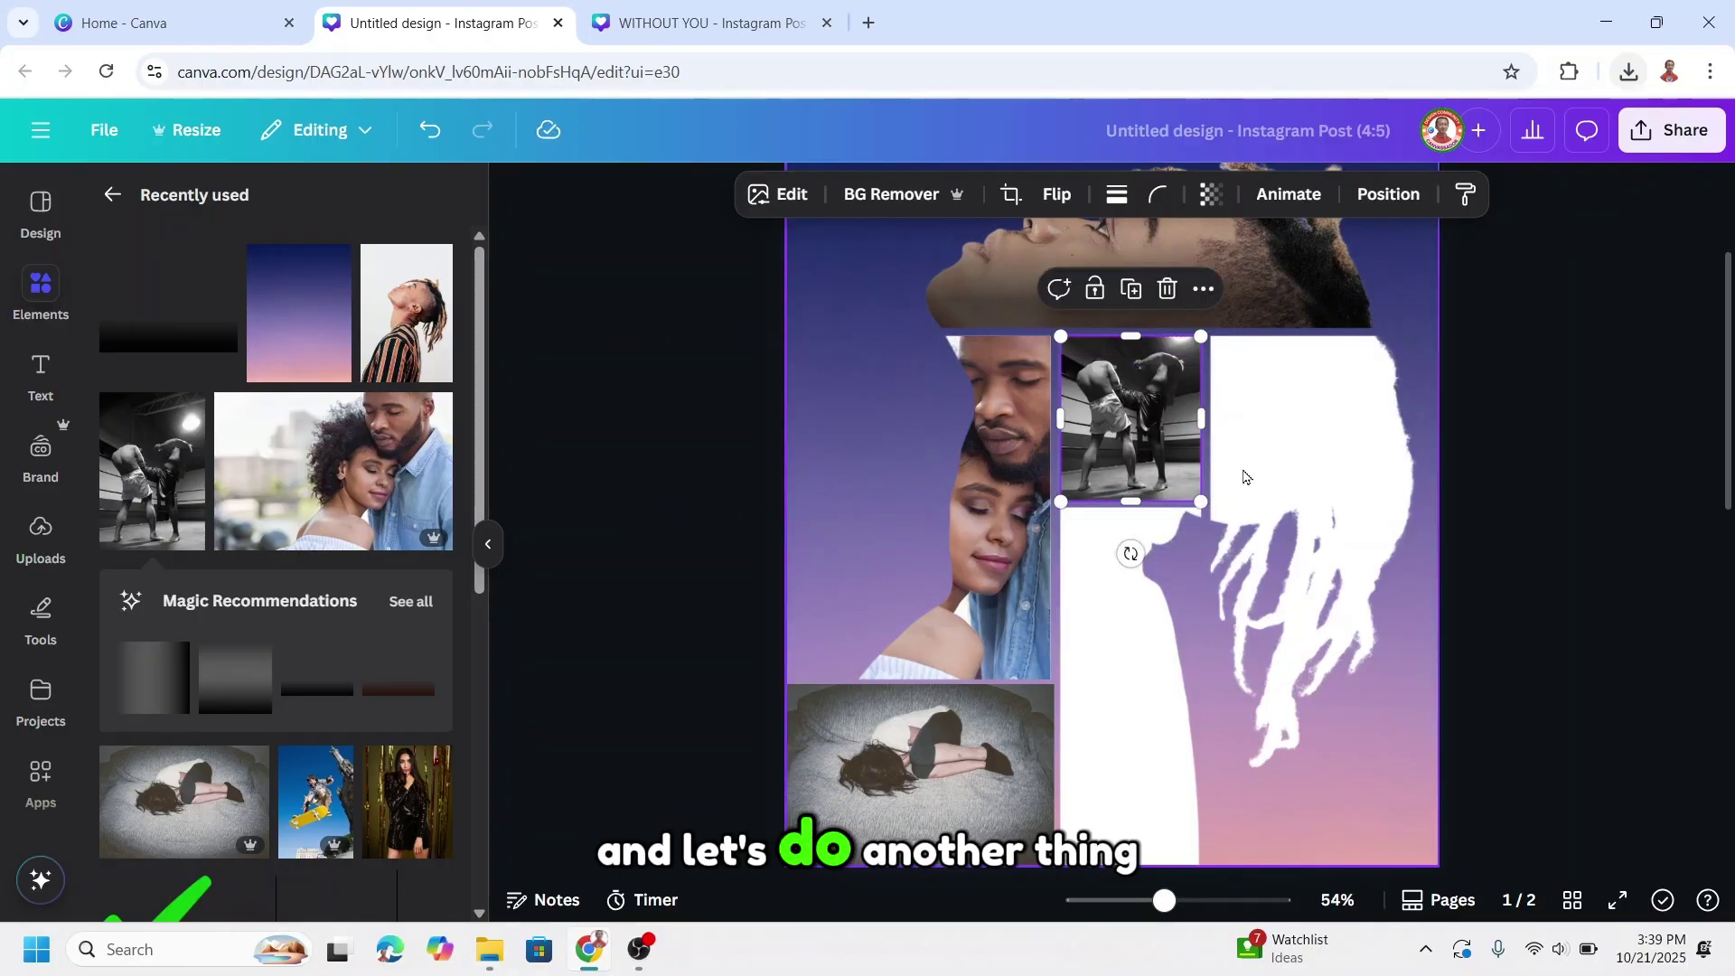
click(1253, 469)
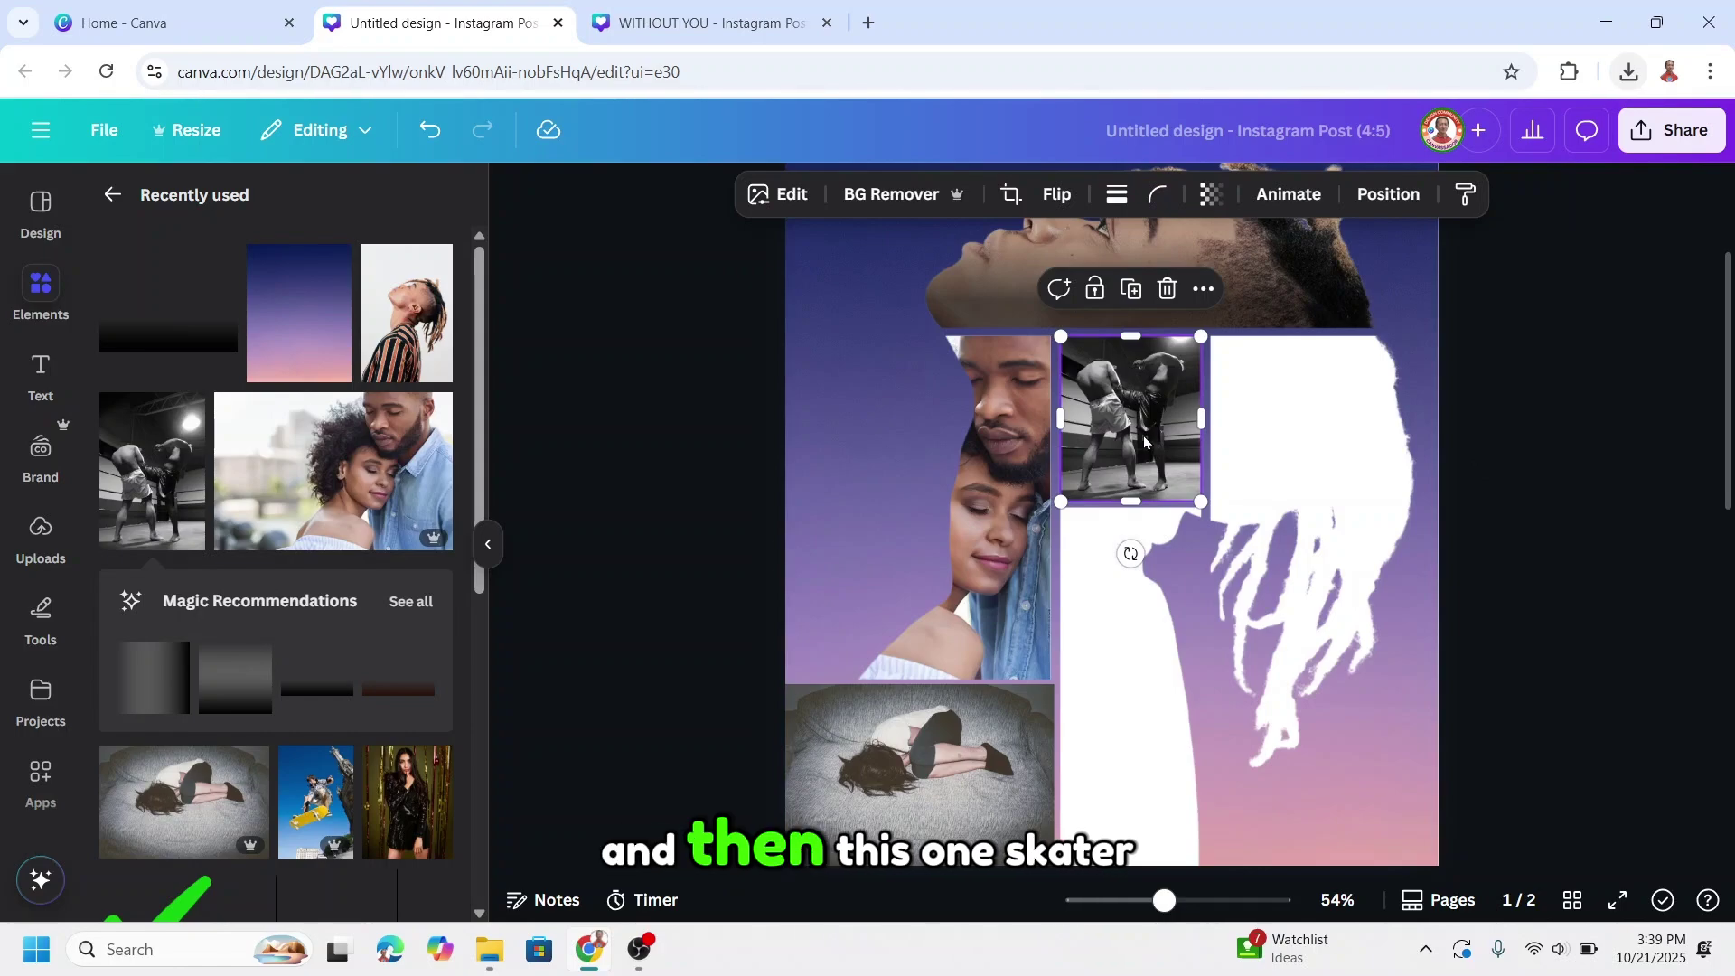
Step: Add the recently used skateboarder photo and move its layer directly beneath the gradient cutout
scroll(333, 549, down, 3)
click(334, 539)
click(315, 578)
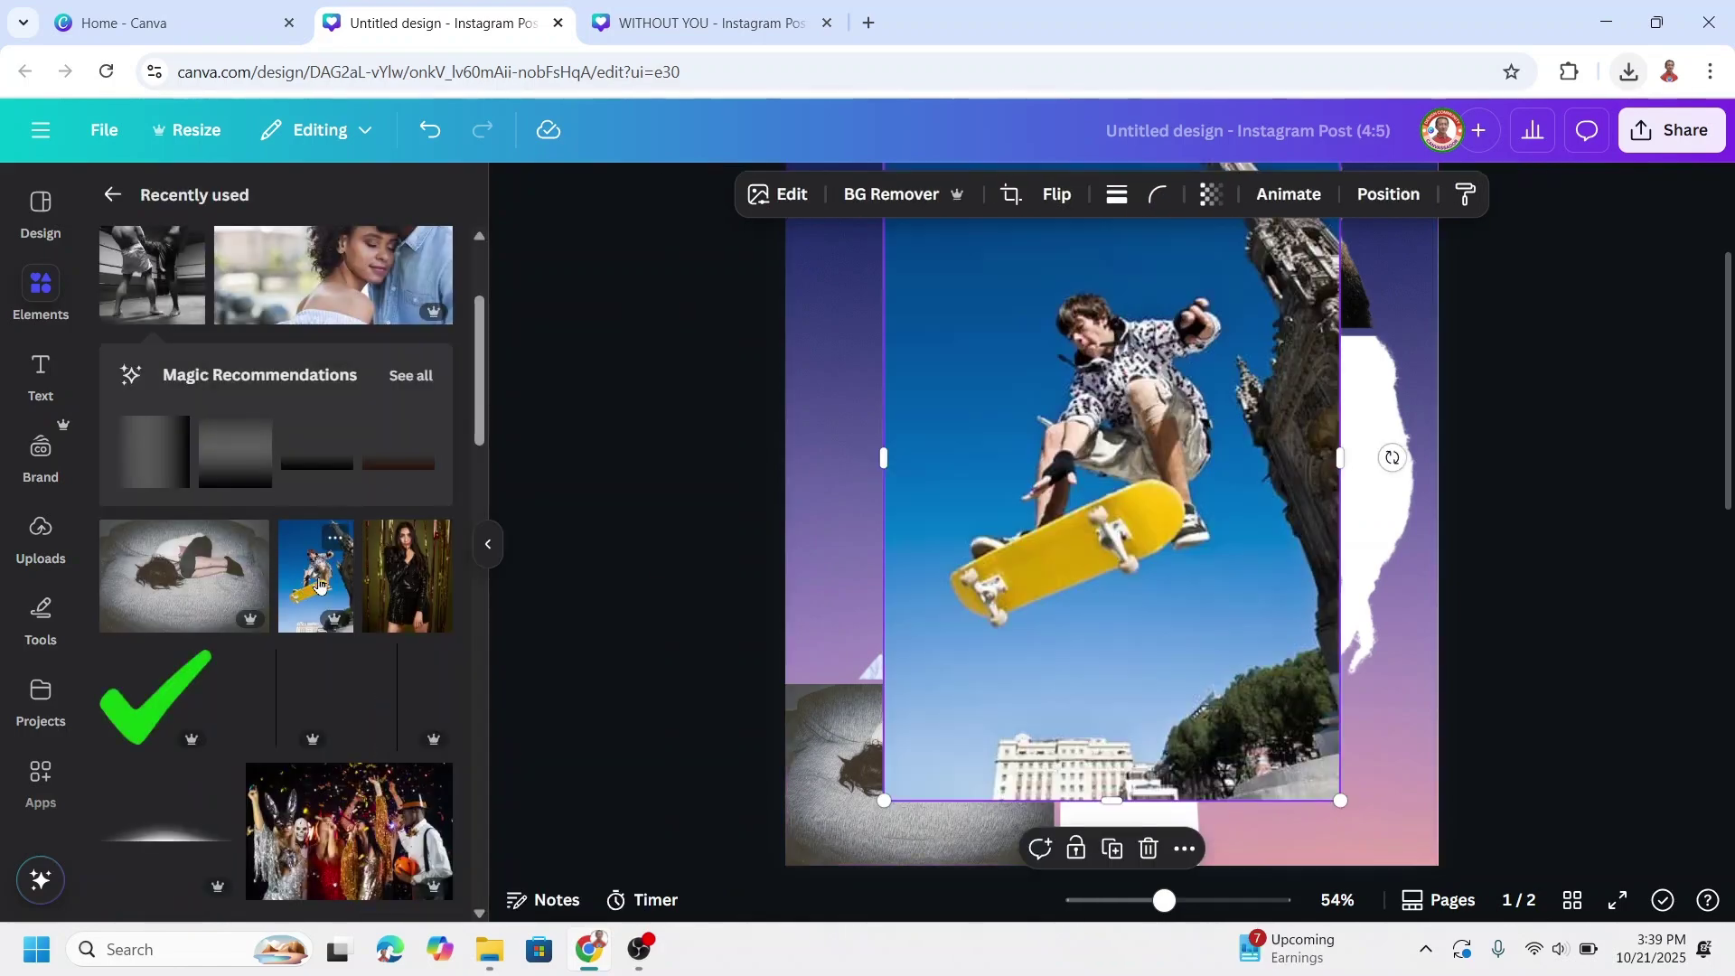
drag(1082, 547, 1150, 484)
scroll(1154, 624, down, 3)
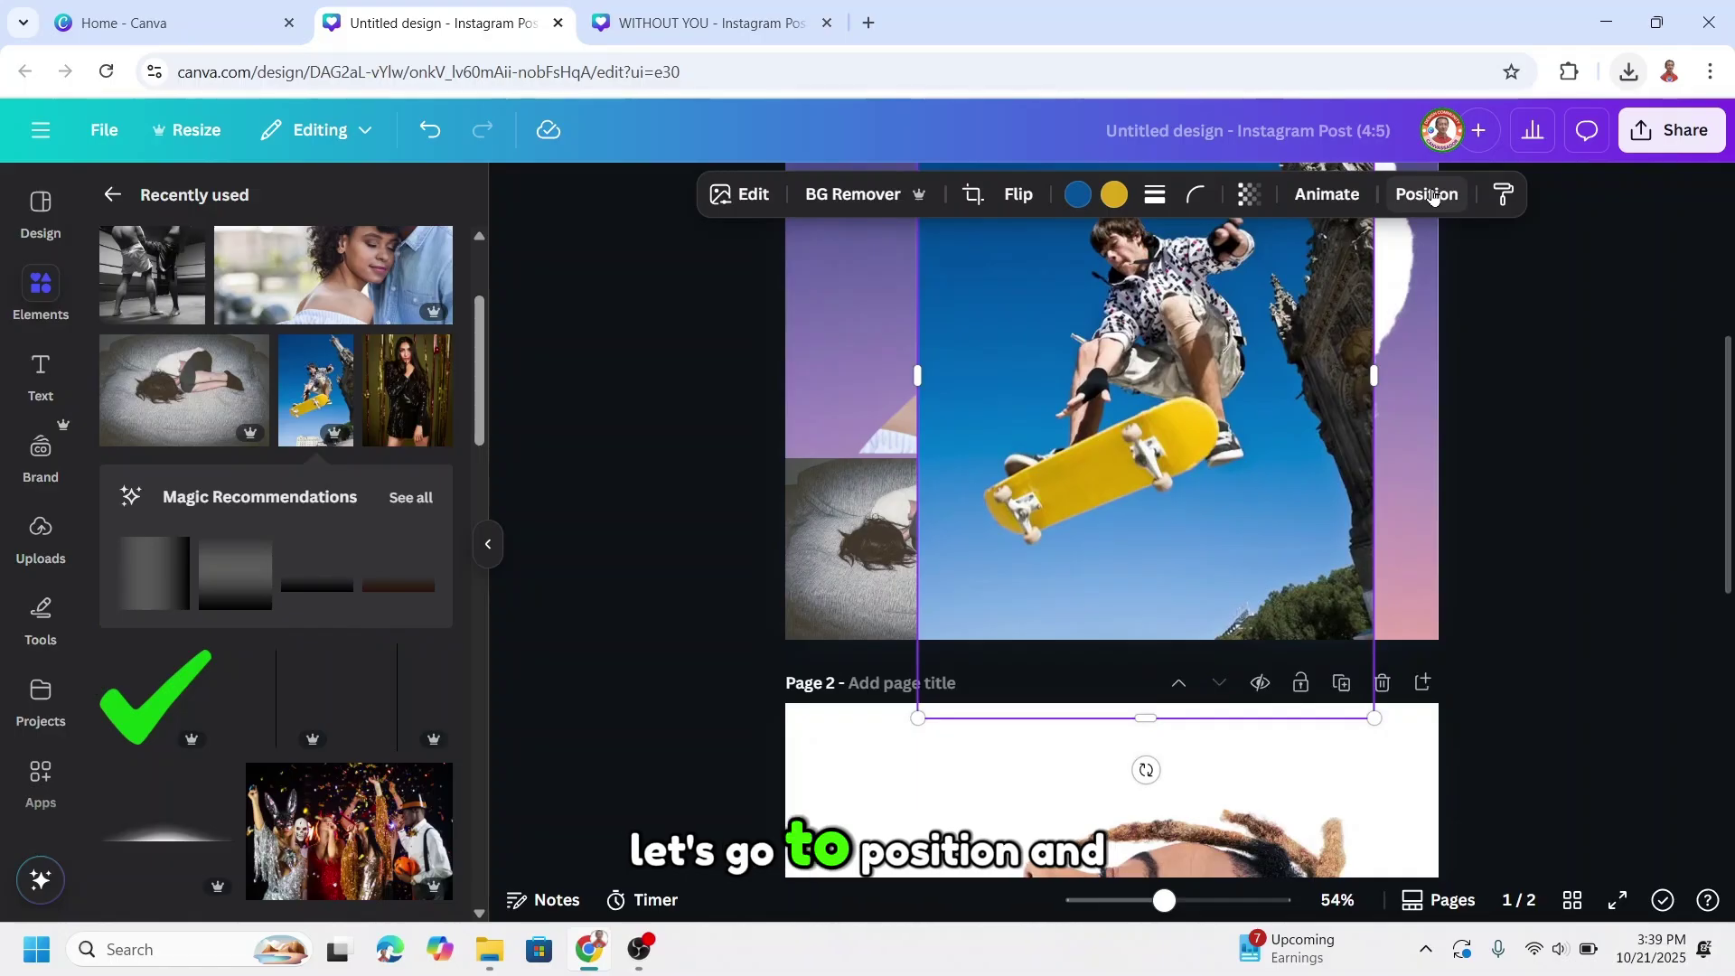
drag(359, 369, 333, 604)
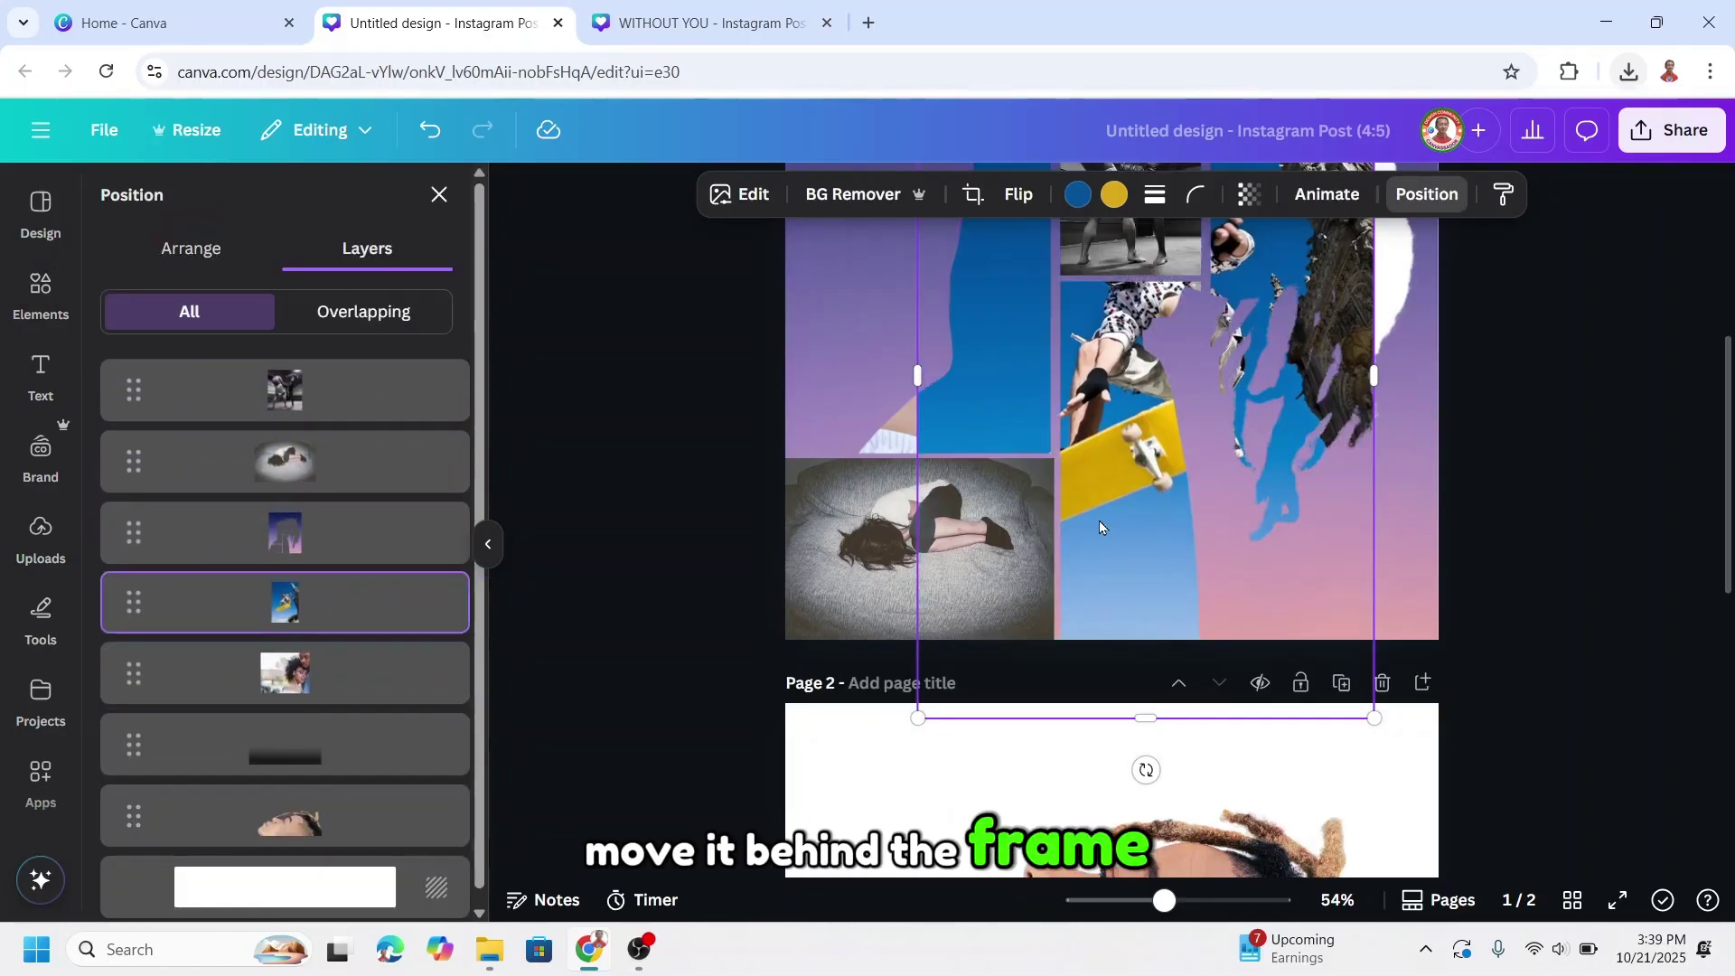
scroll(1202, 493, up, 2)
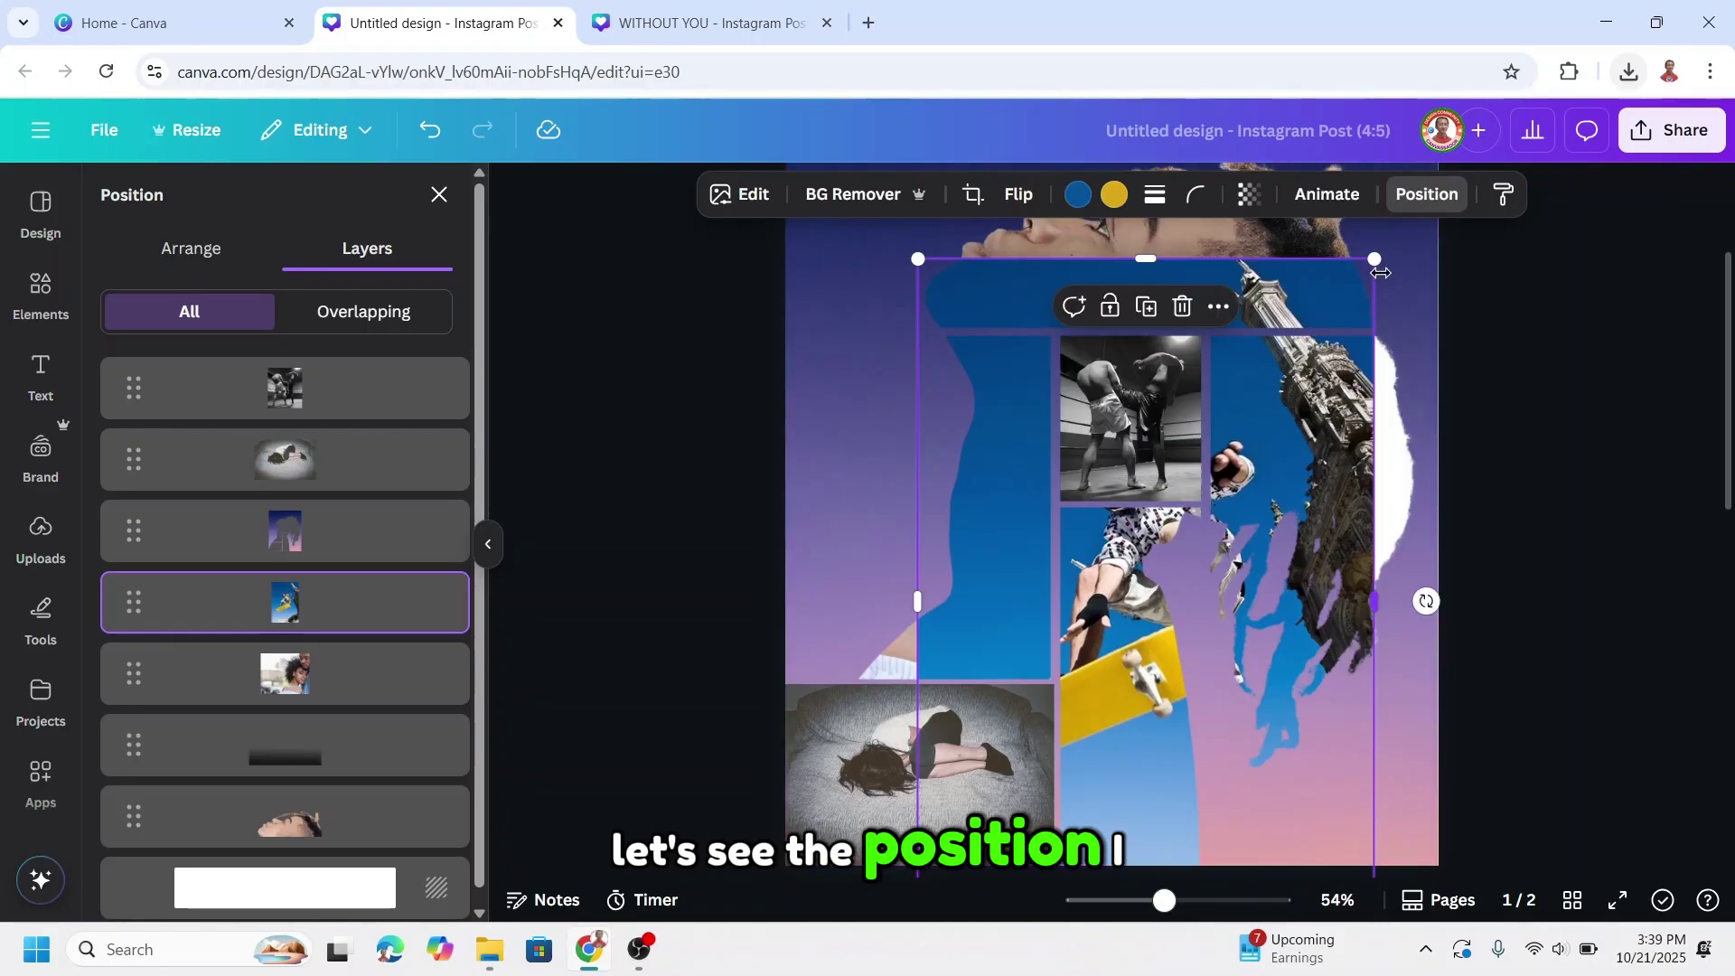
Step: Shrink the skateboarder photo, position it over the lower middle panel and crop both sides to the panel's width
drag(1380, 261, 1267, 450)
drag(1143, 546, 1161, 554)
drag(1115, 449, 1117, 511)
drag(944, 669, 1053, 669)
drag(1280, 687, 1200, 687)
scroll(1200, 686, down, 2)
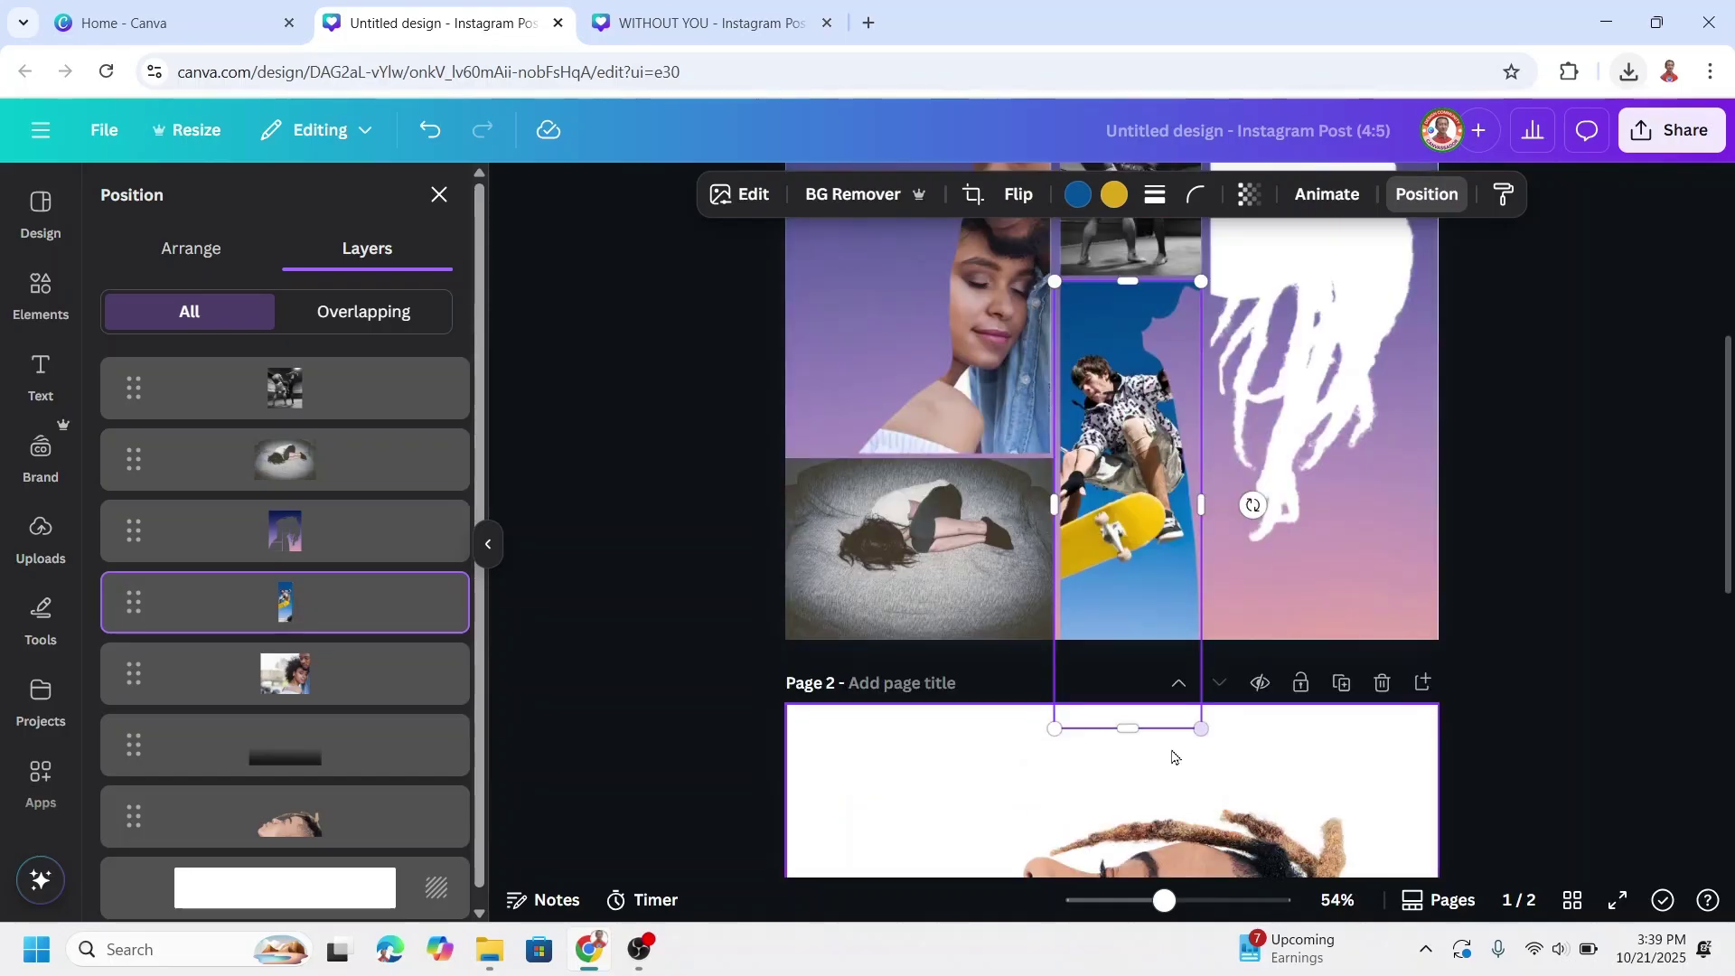
scroll(1172, 543, up, 2)
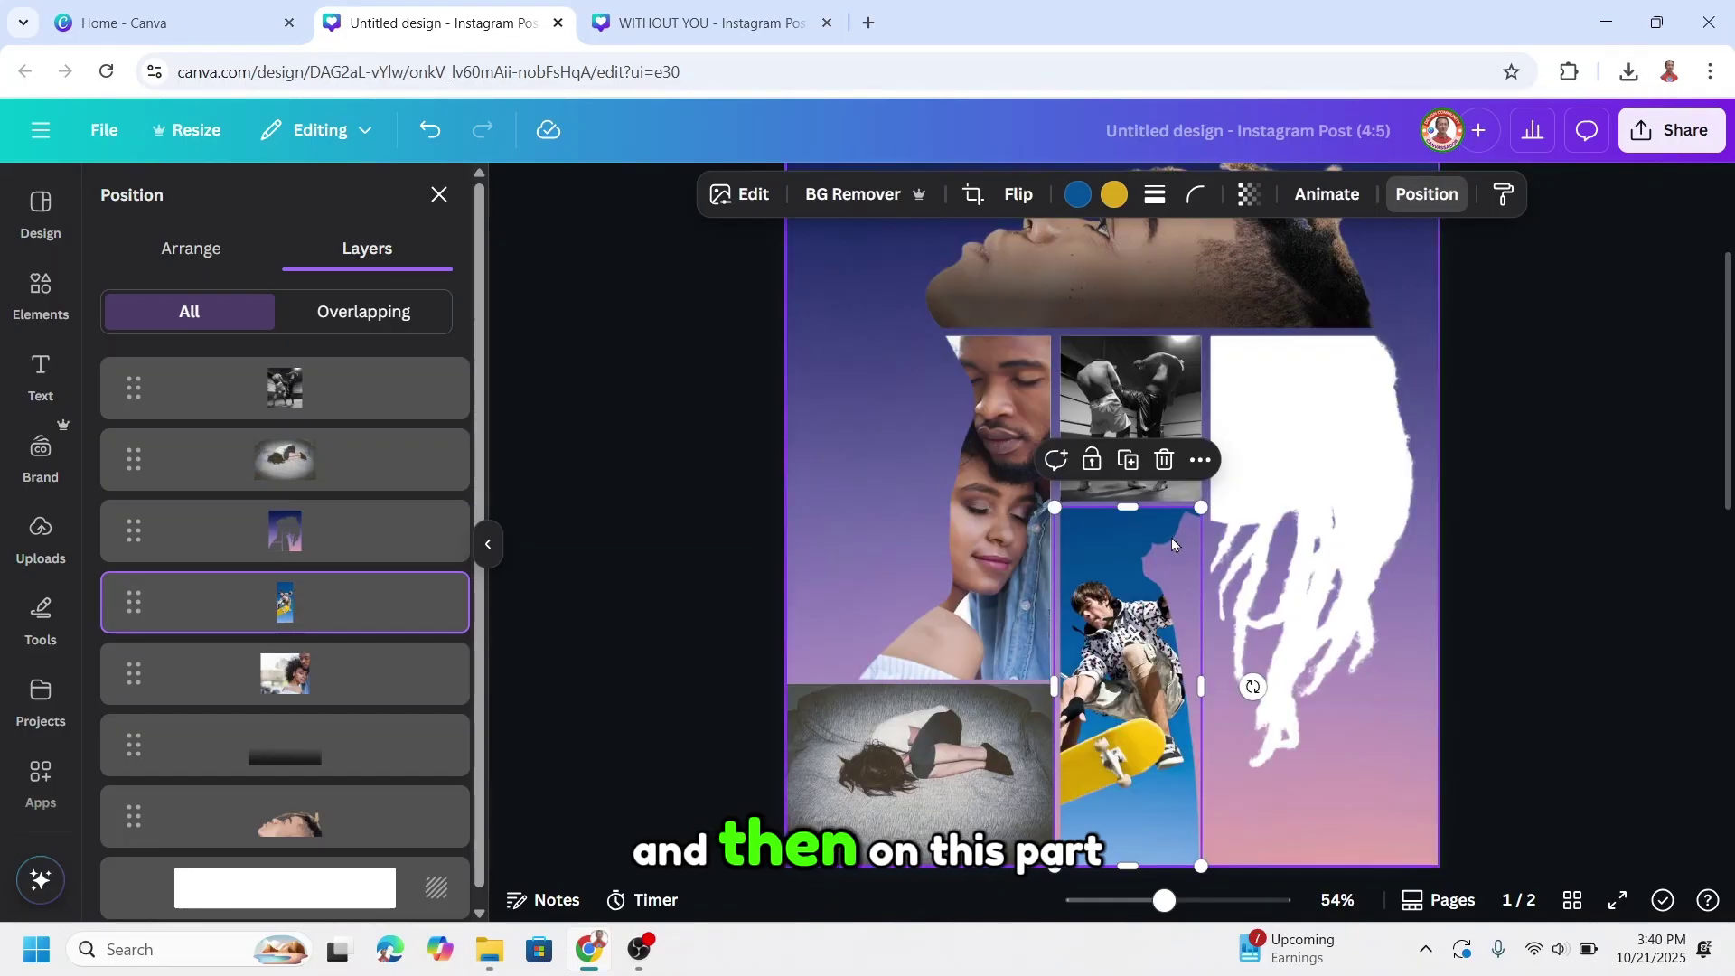
Step: Add the recently used photo of the woman in a black outfit, shrink it over the right-hand hair panel and send it behind the gradient cutout
click(35, 289)
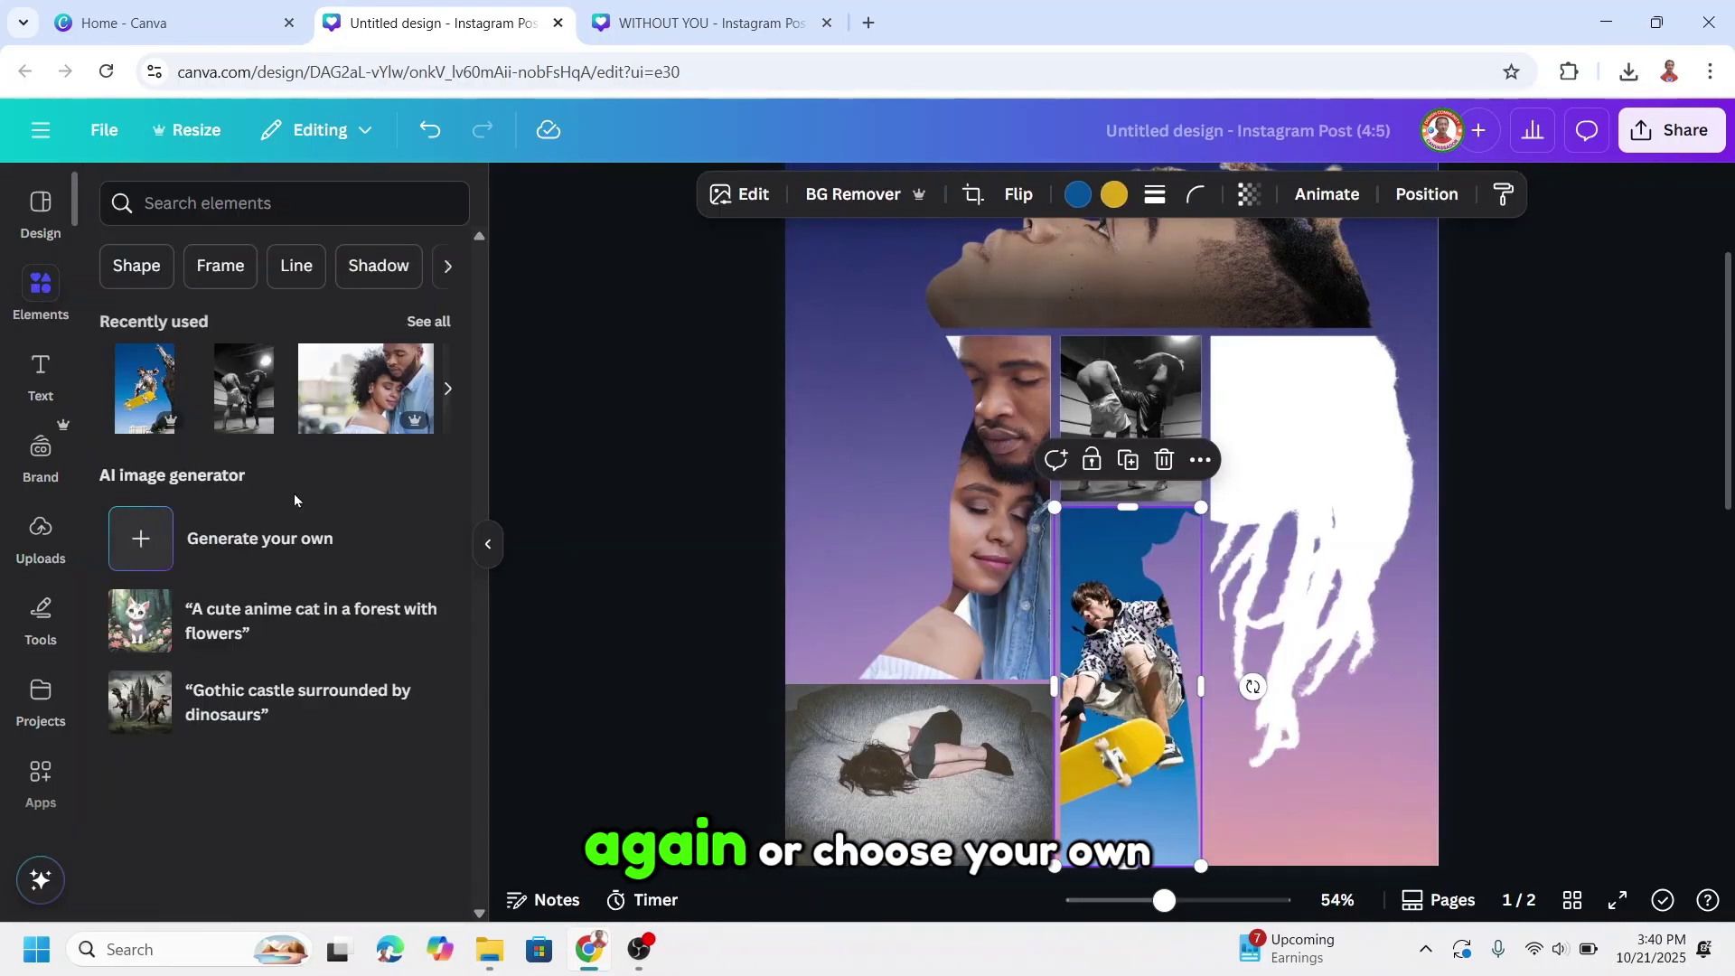
click(429, 322)
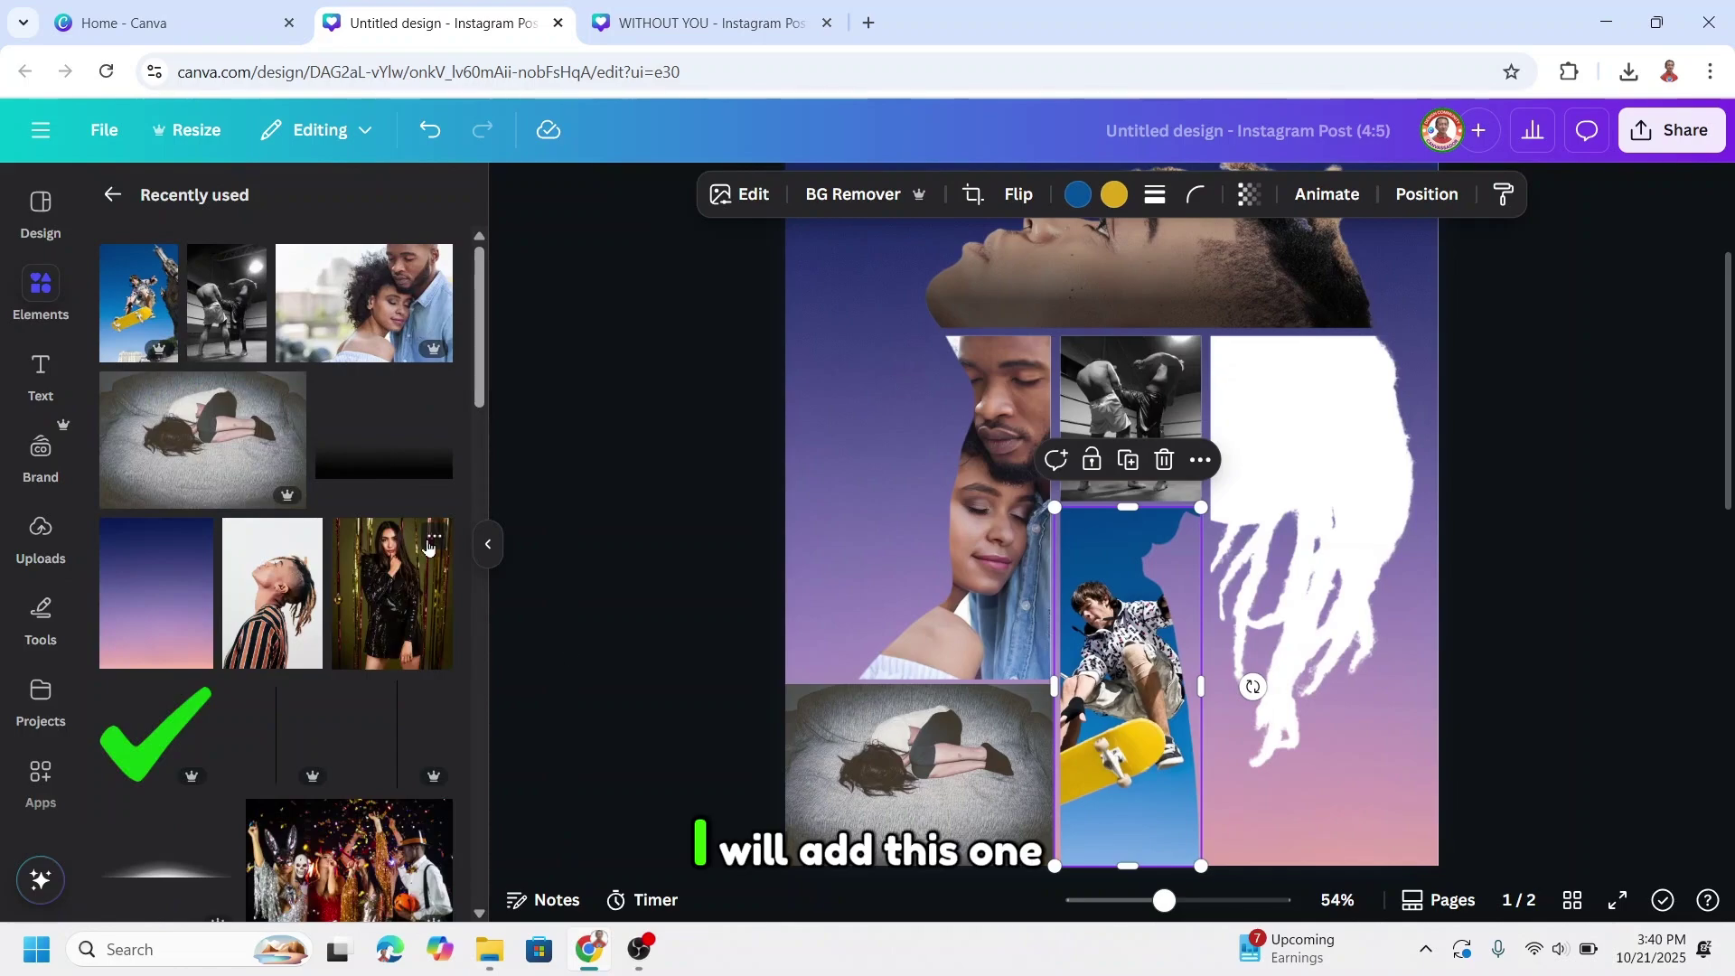
click(430, 541)
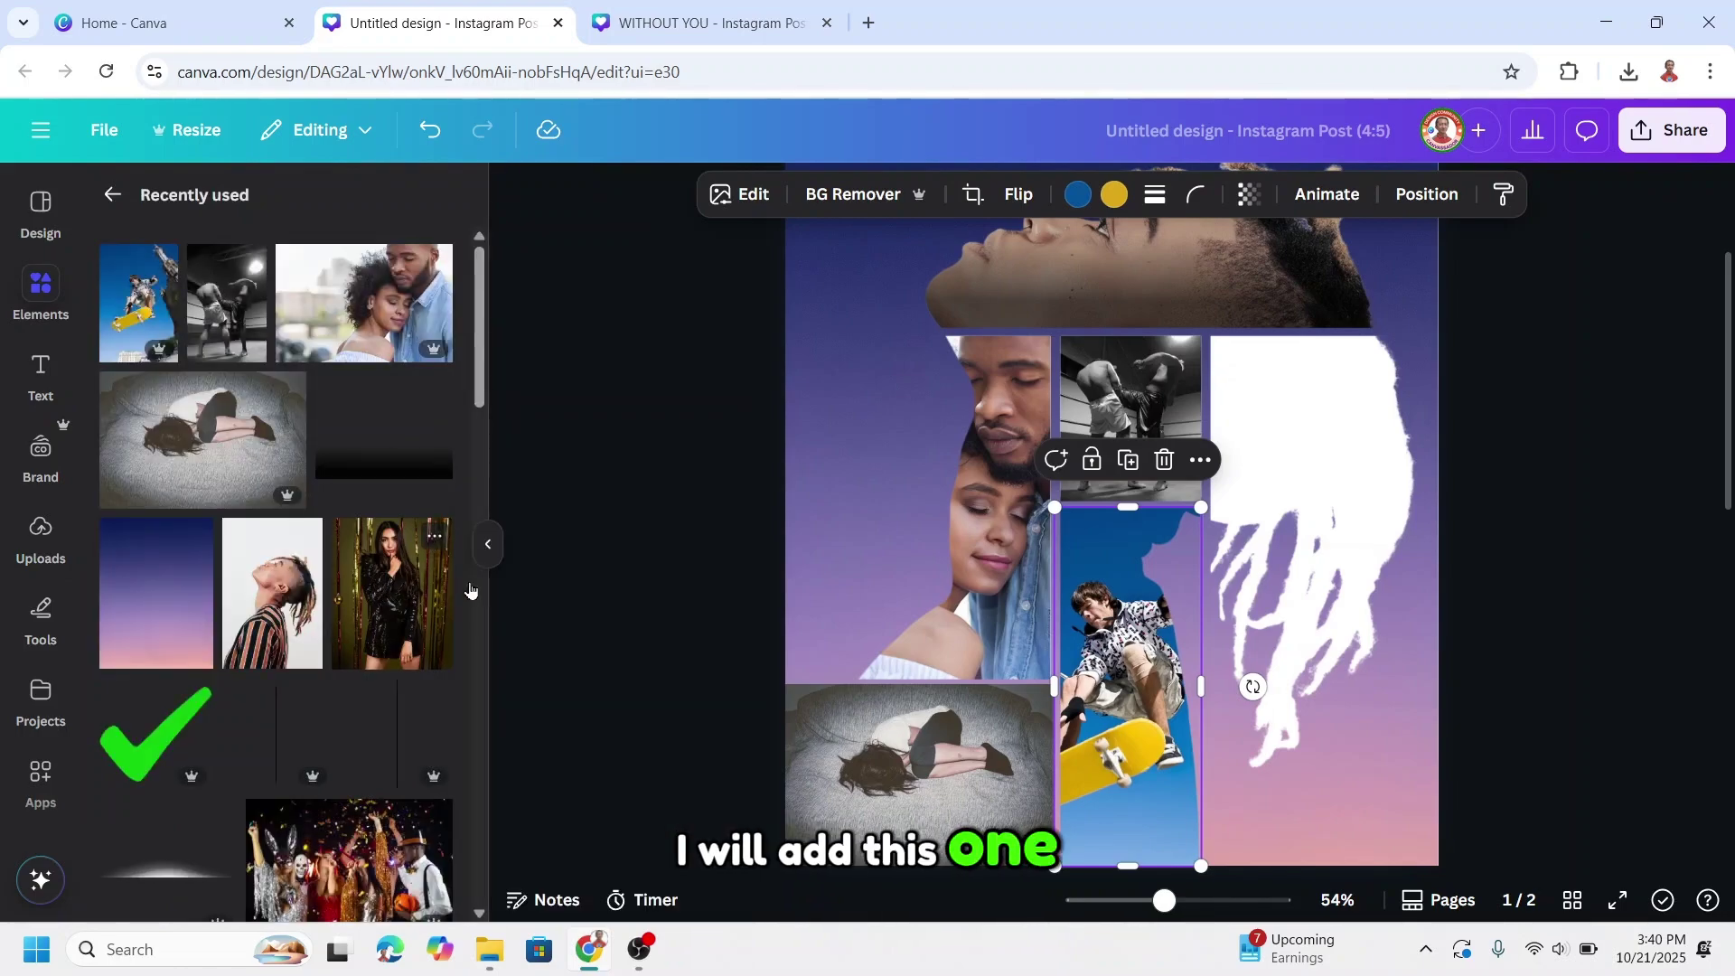
click(425, 592)
drag(1312, 305, 1239, 608)
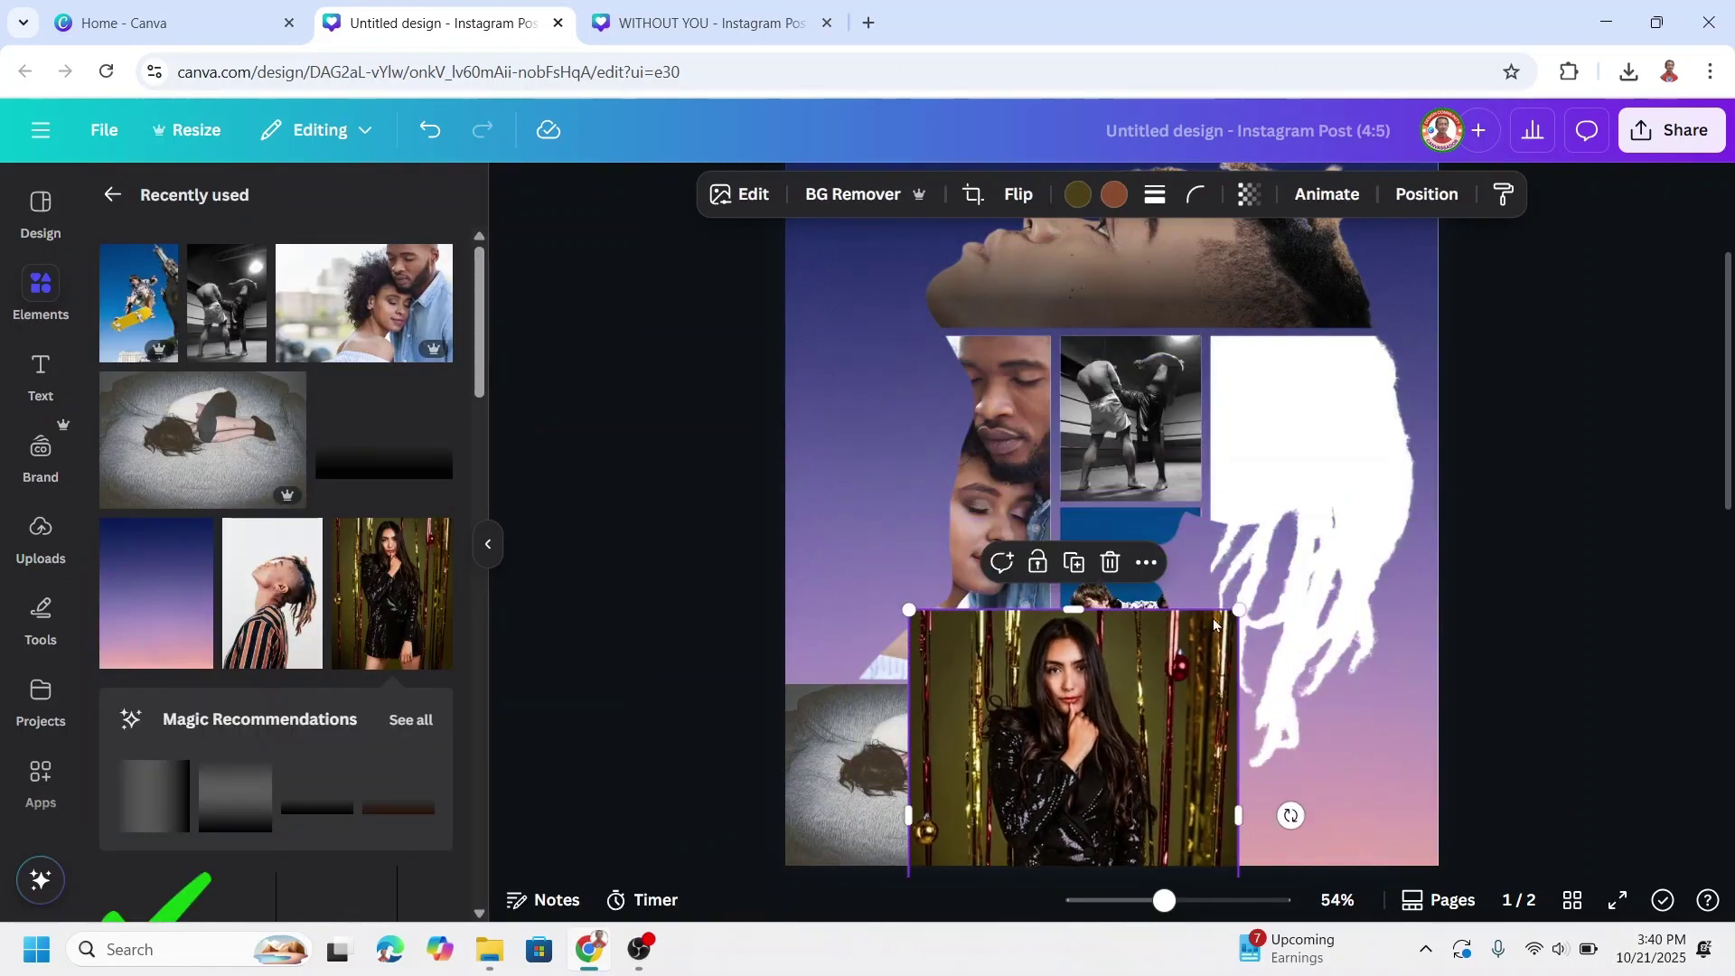
drag(1062, 712, 1358, 432)
right_click(1358, 432)
mouse_move(1445, 476)
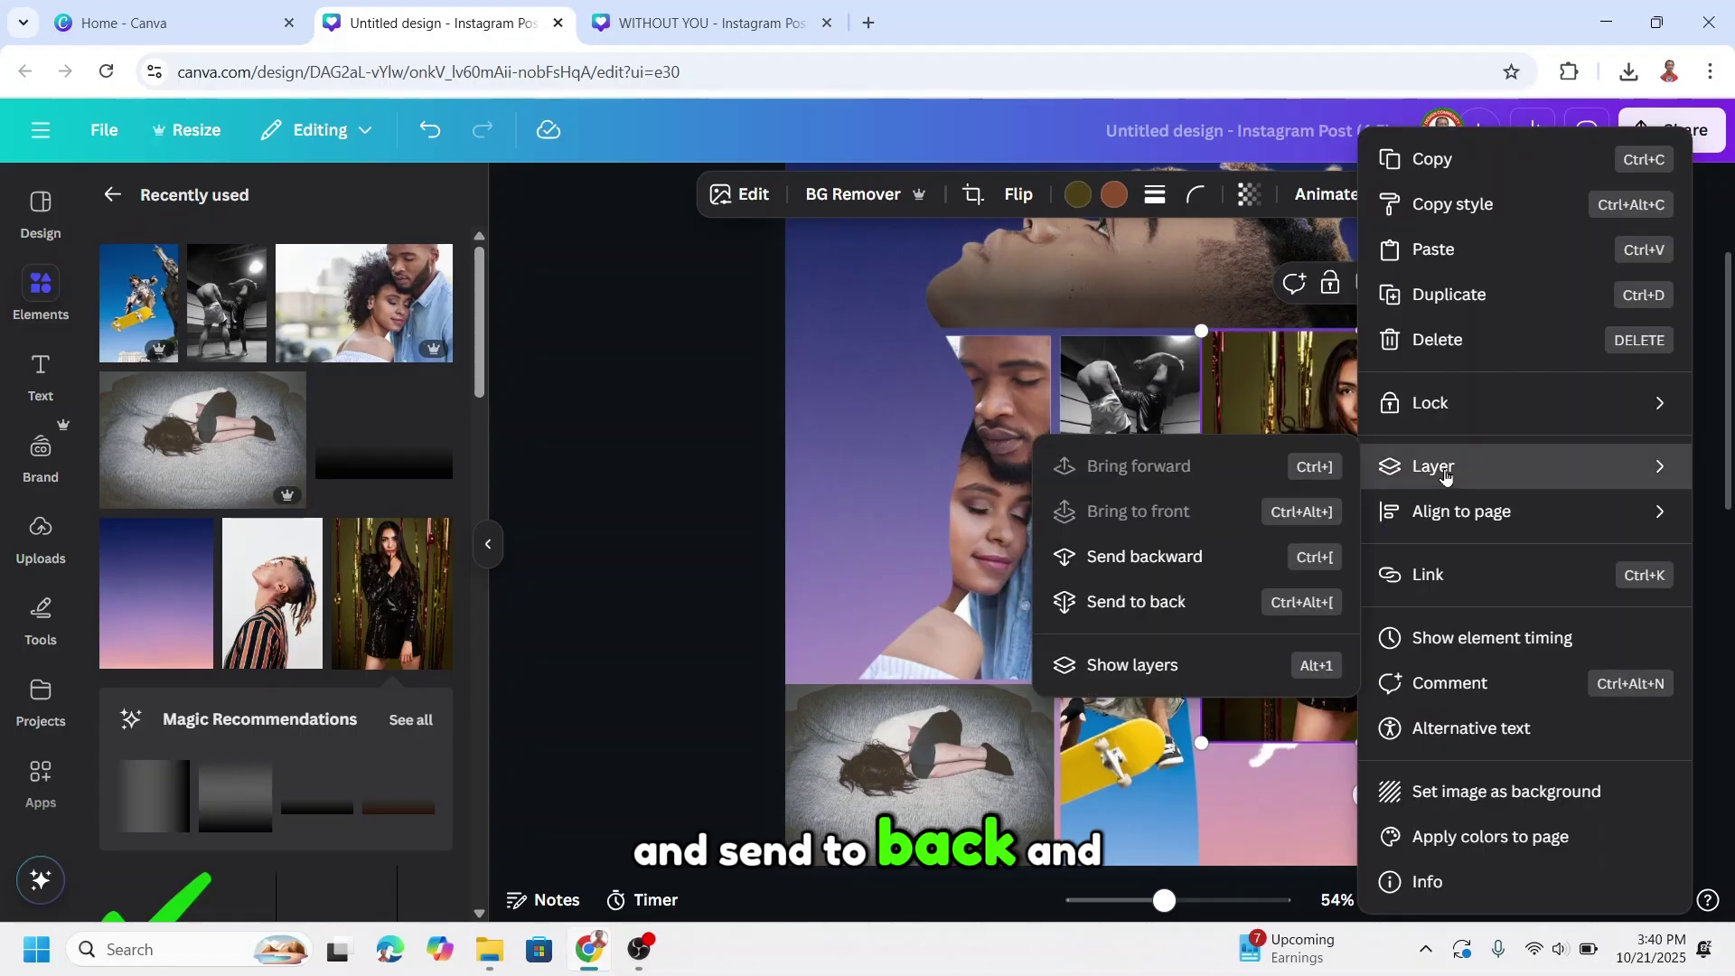
click(1182, 557)
Step: Center the woman in black within the hair panel and crop the photo's left and right sides to fit it
drag(1370, 475, 1330, 479)
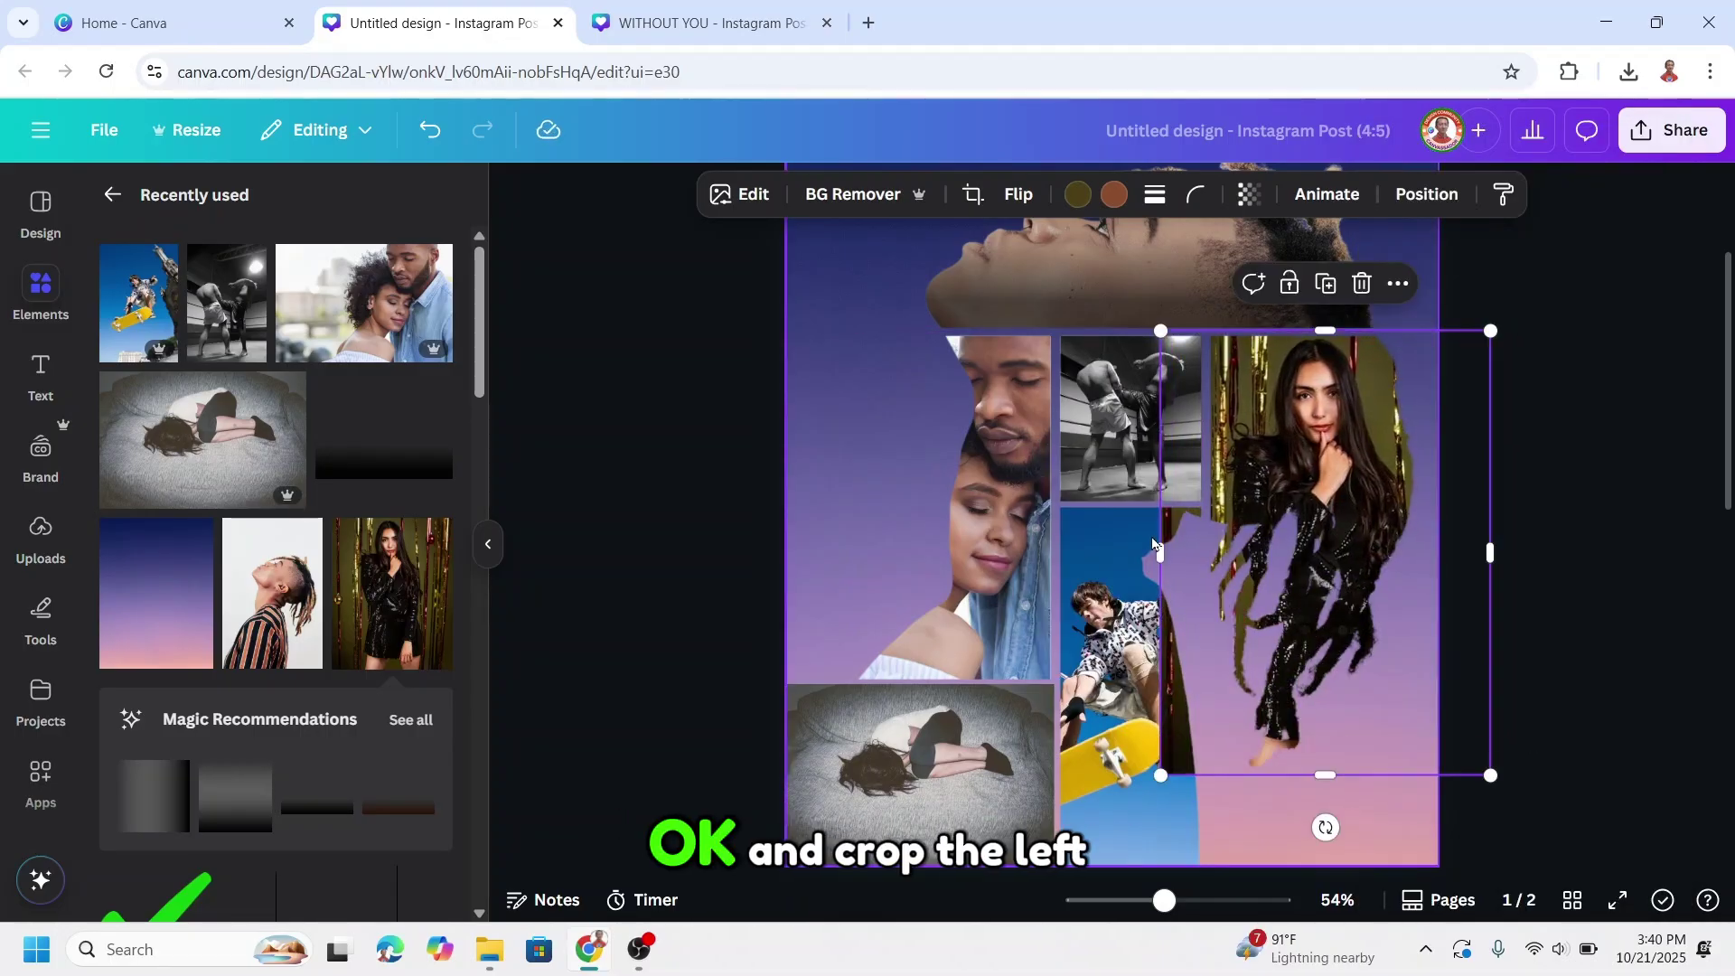
drag(1163, 556, 1211, 561)
drag(1492, 562, 1428, 562)
mouse_move(1163, 900)
mouse_down()
mouse_move(1135, 902)
mouse_move(1154, 902)
mouse_up()
Step: Copy the dark, desaturated style of the bed photo onto the woman in black, the skateboarder and the couple photos
click(1117, 658)
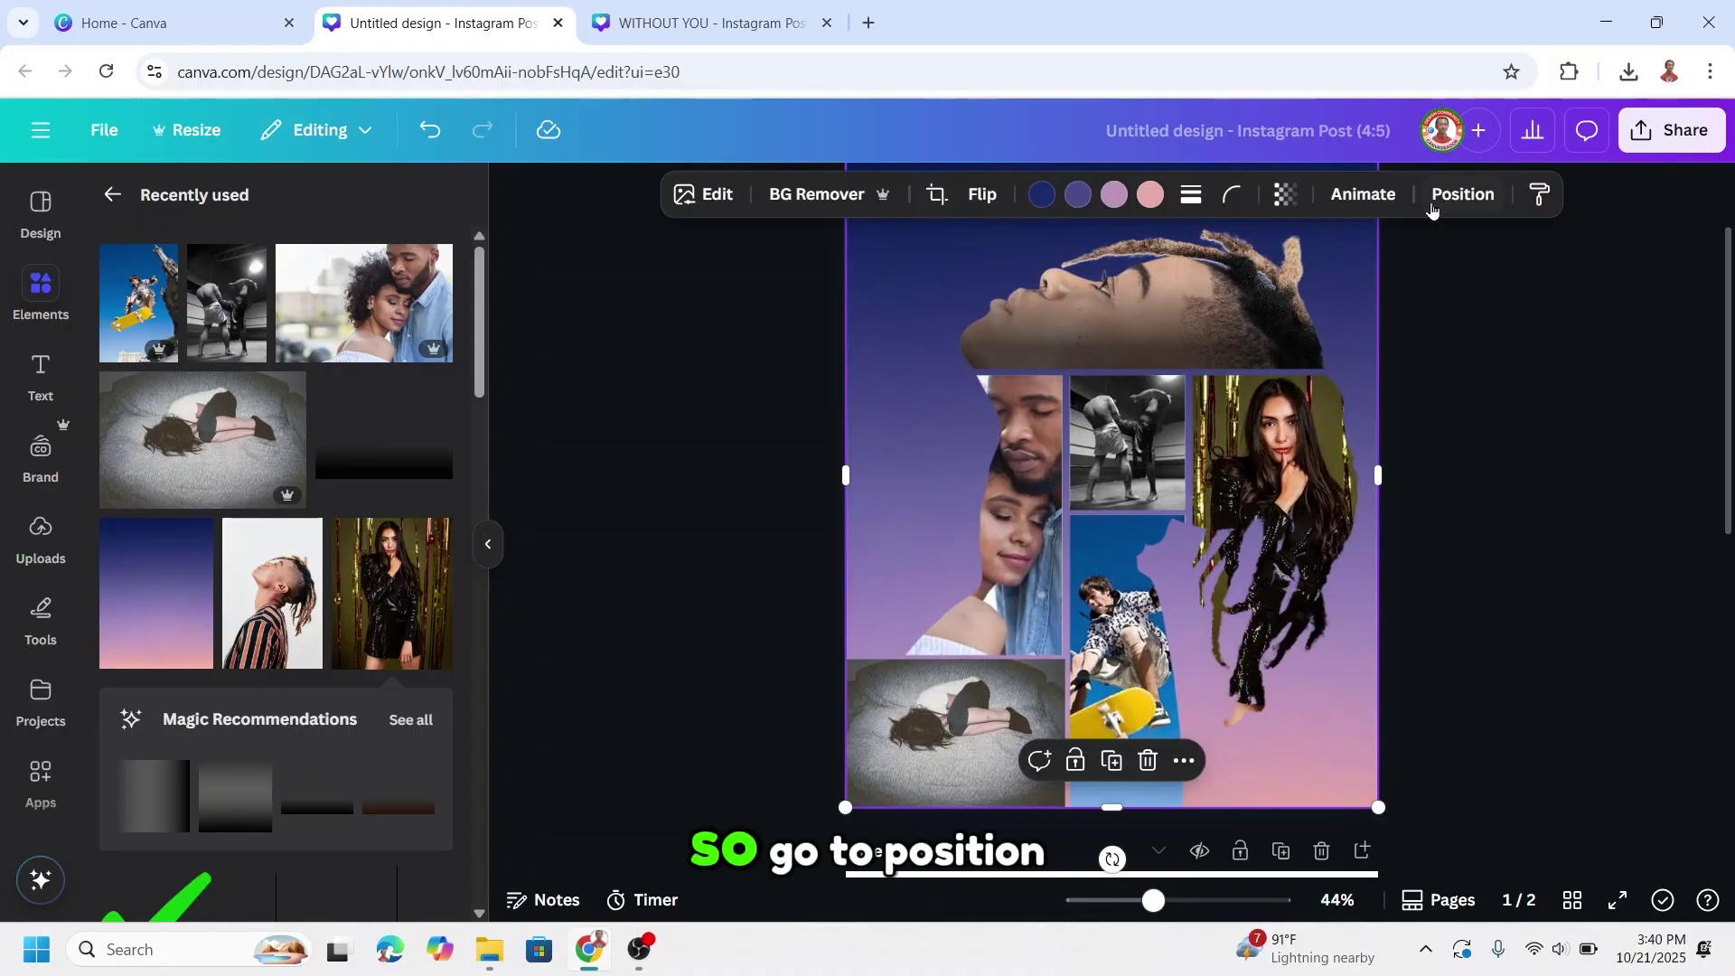
click(974, 734)
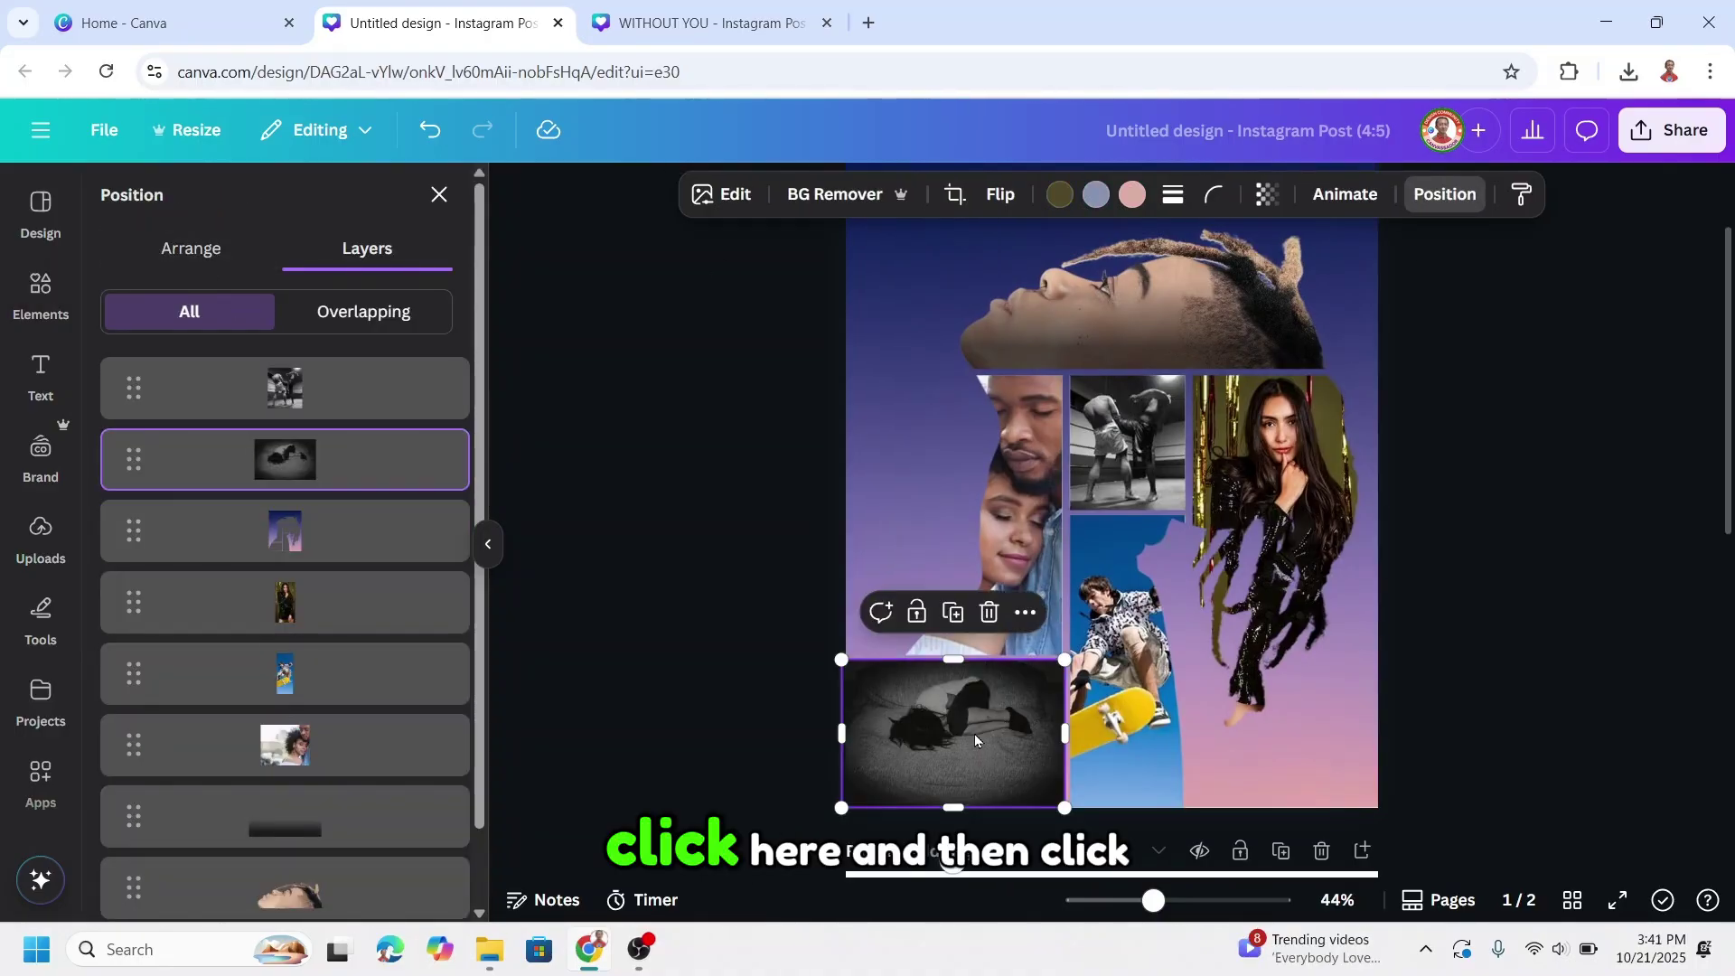
click(1522, 194)
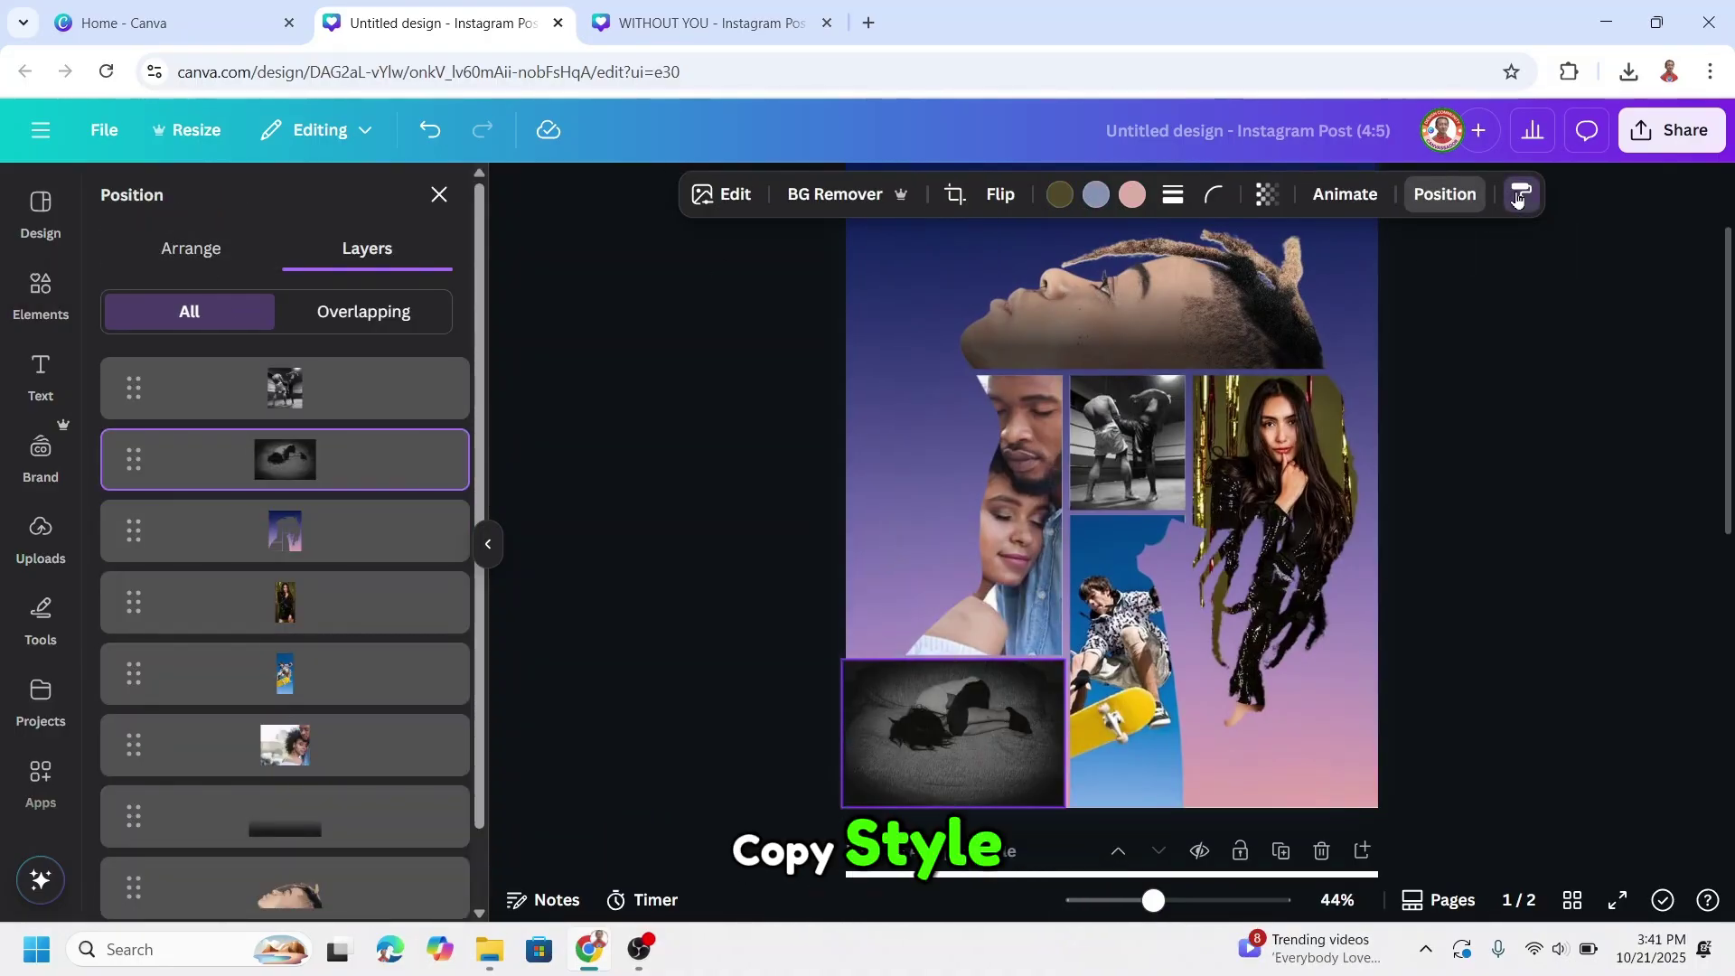
click(366, 615)
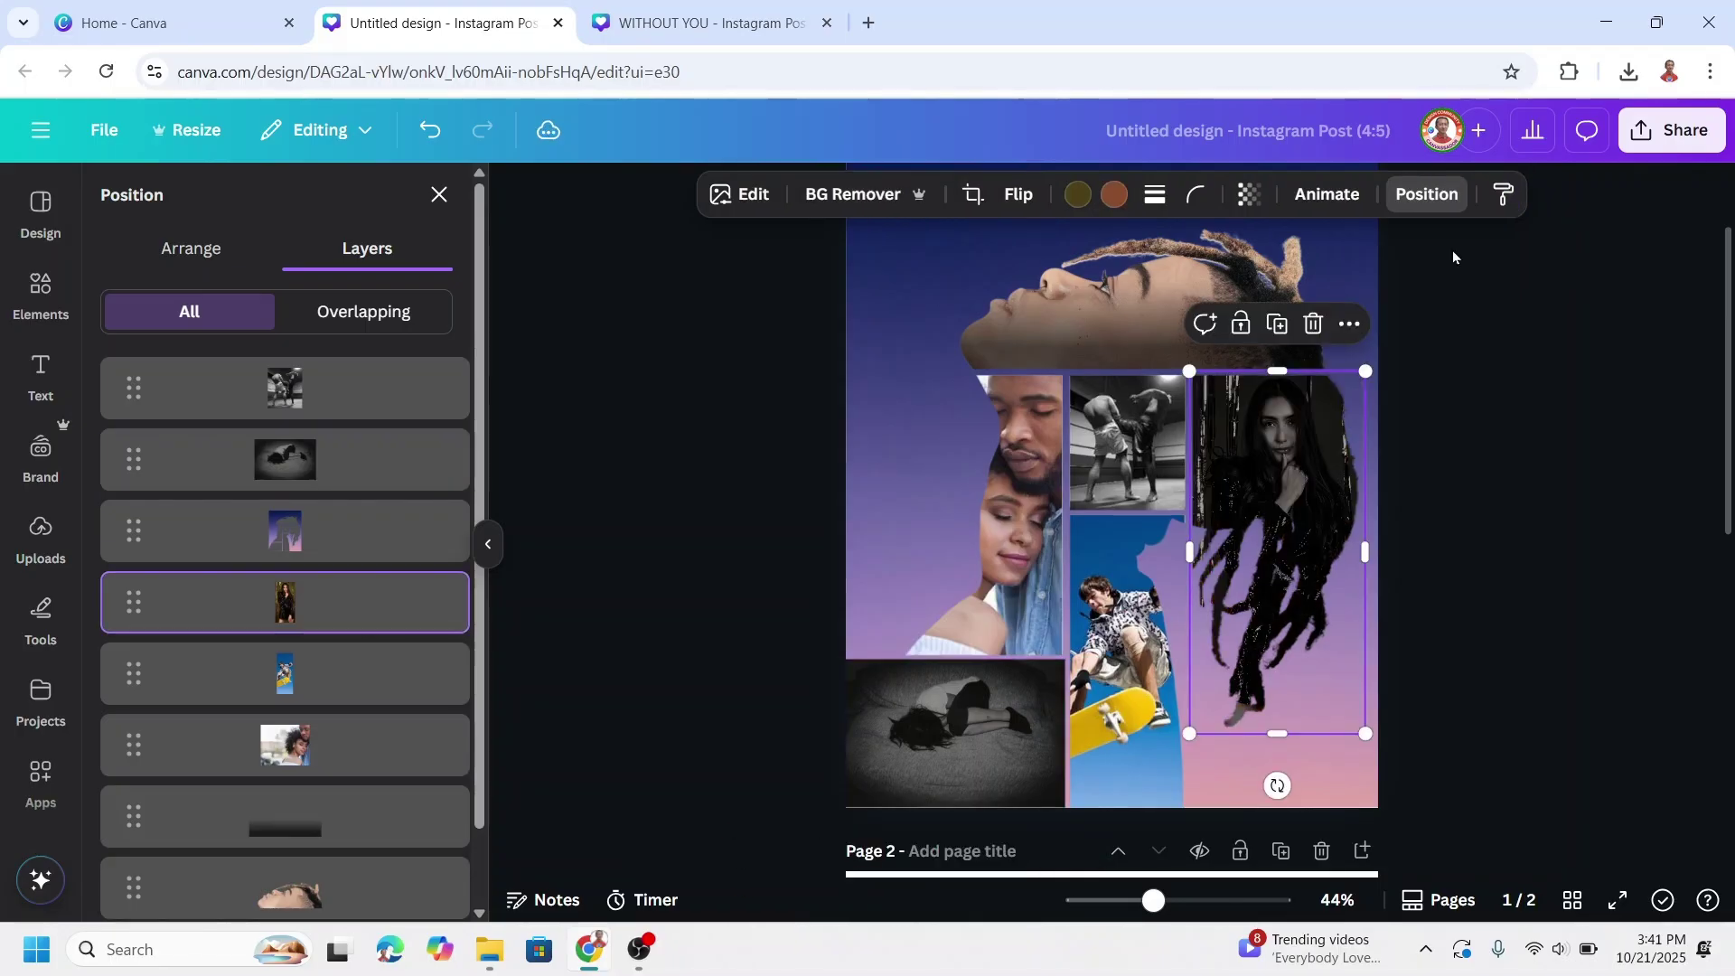
click(1504, 194)
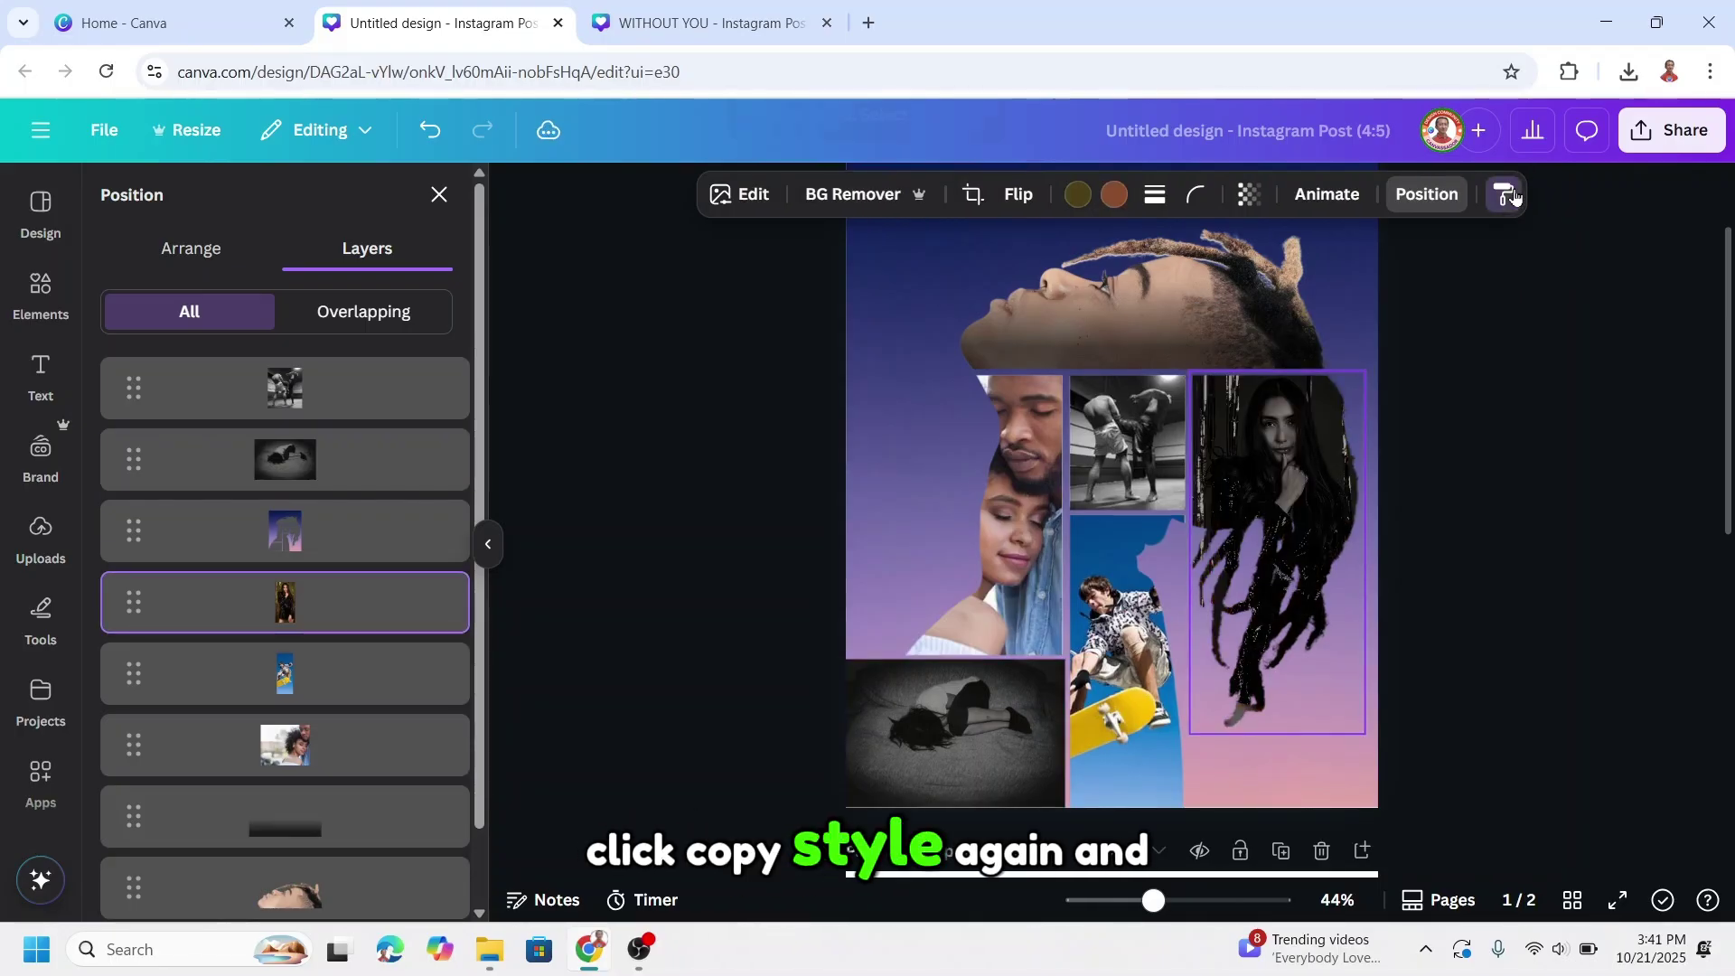
click(326, 688)
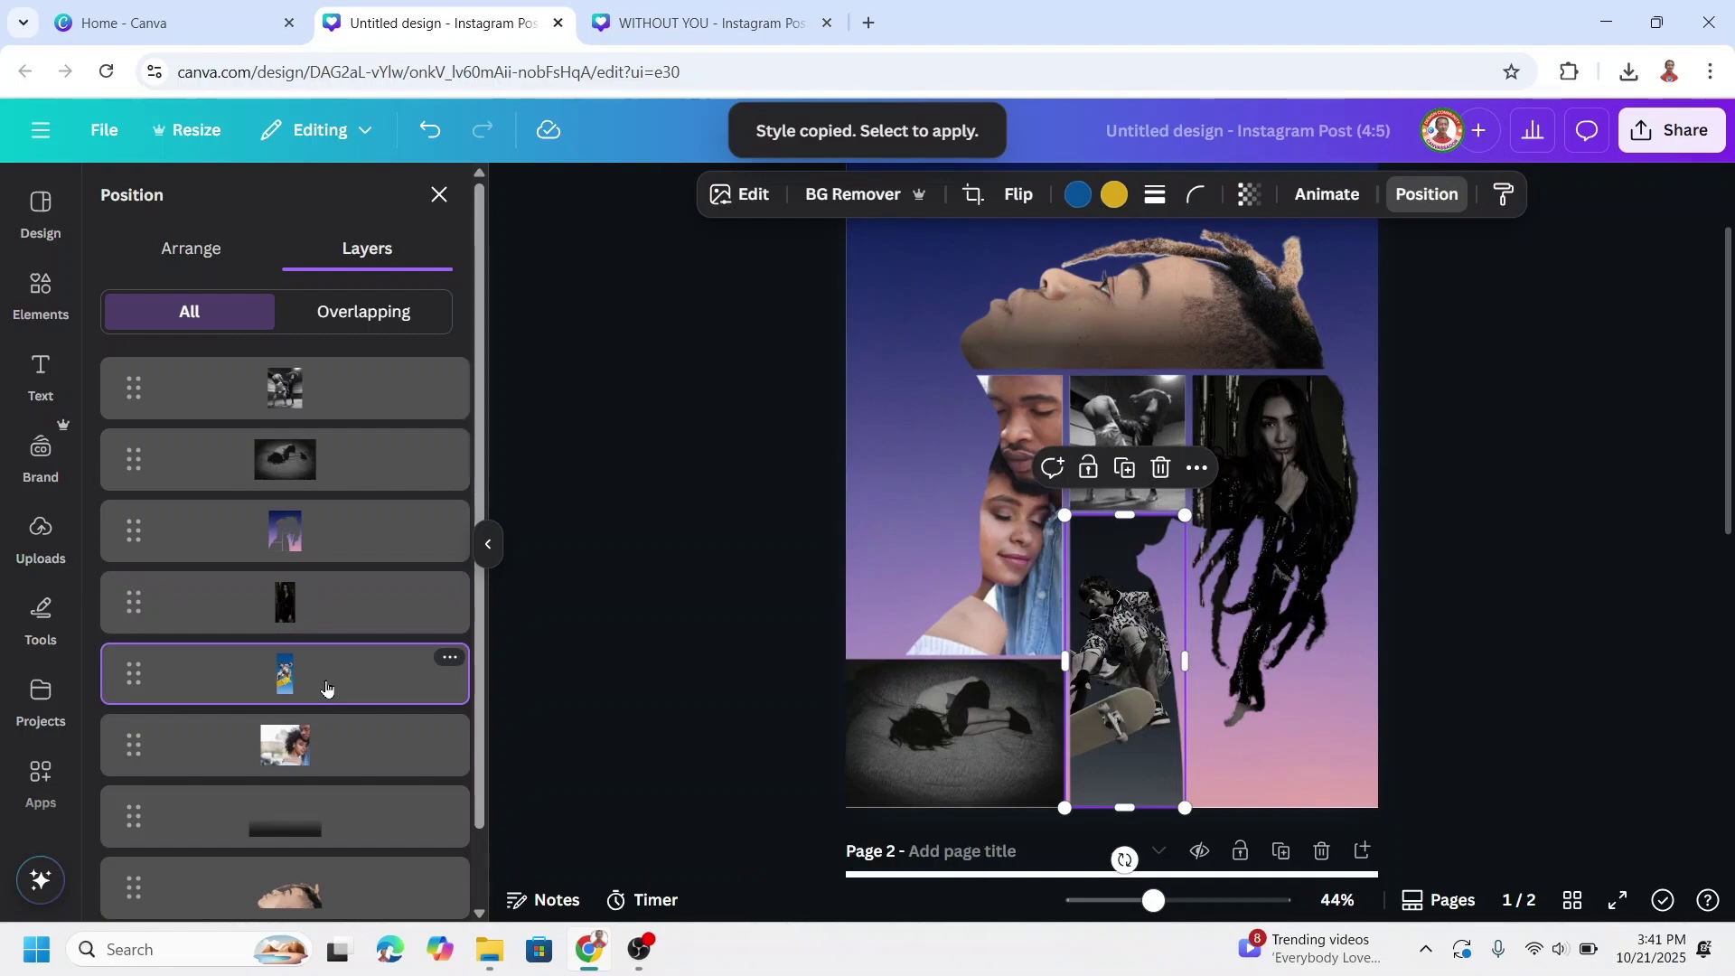
key(ctrl+alt+c)
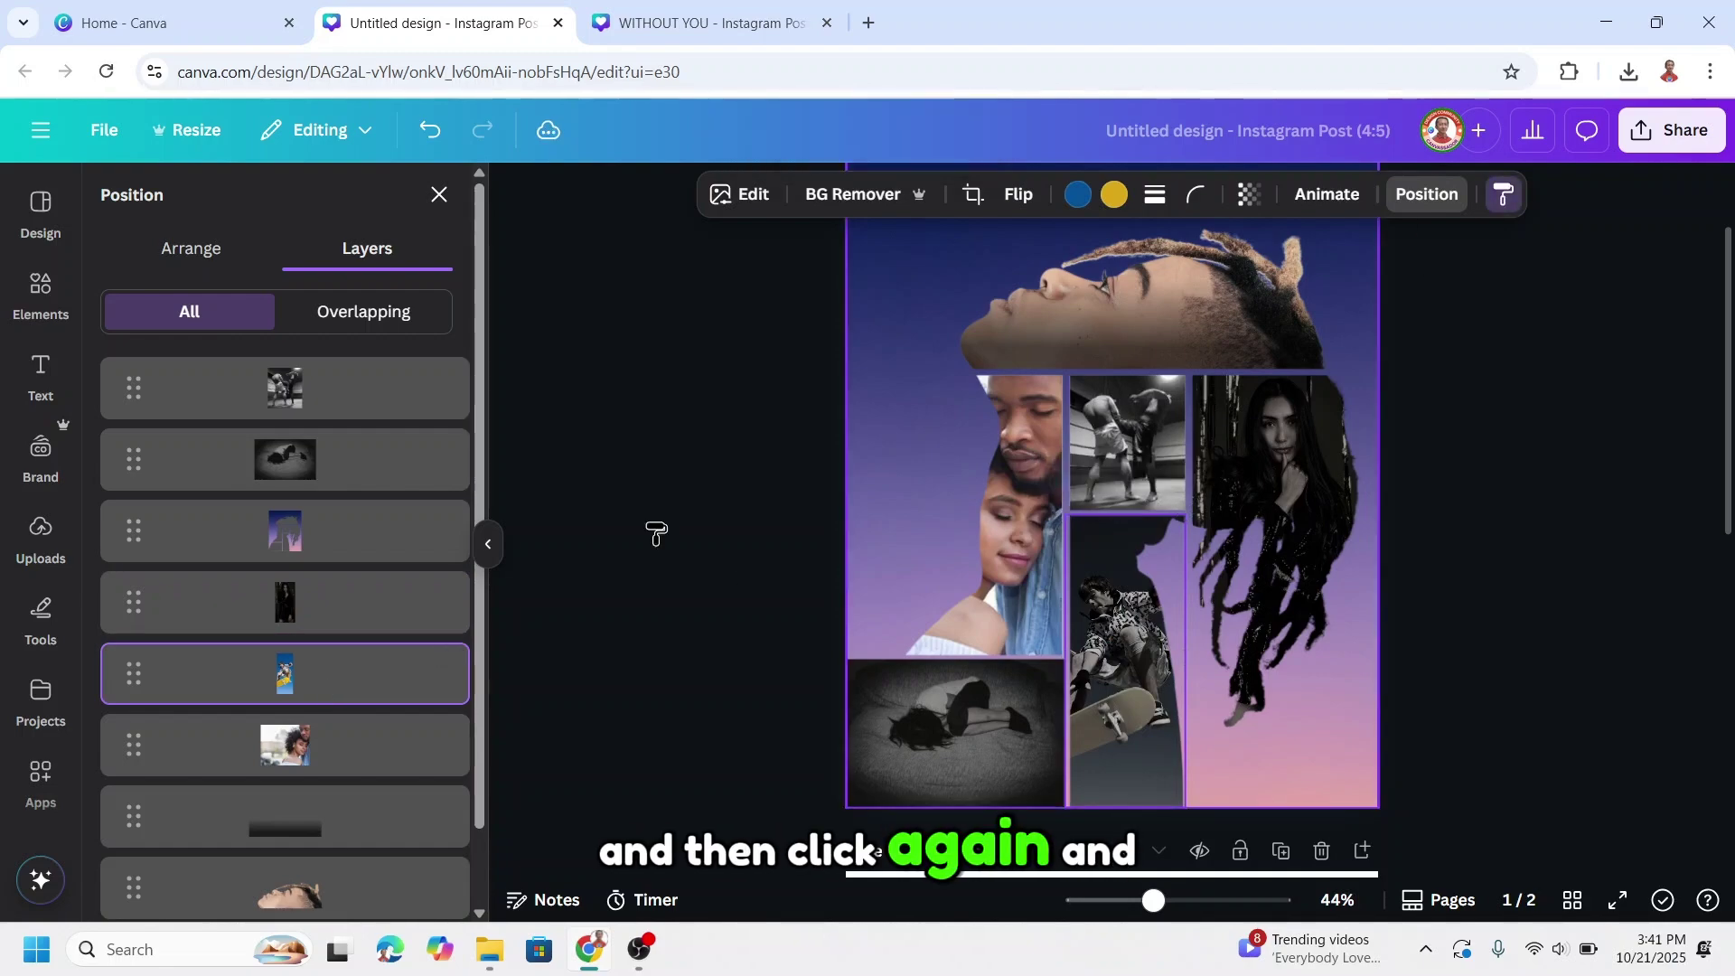
click(330, 759)
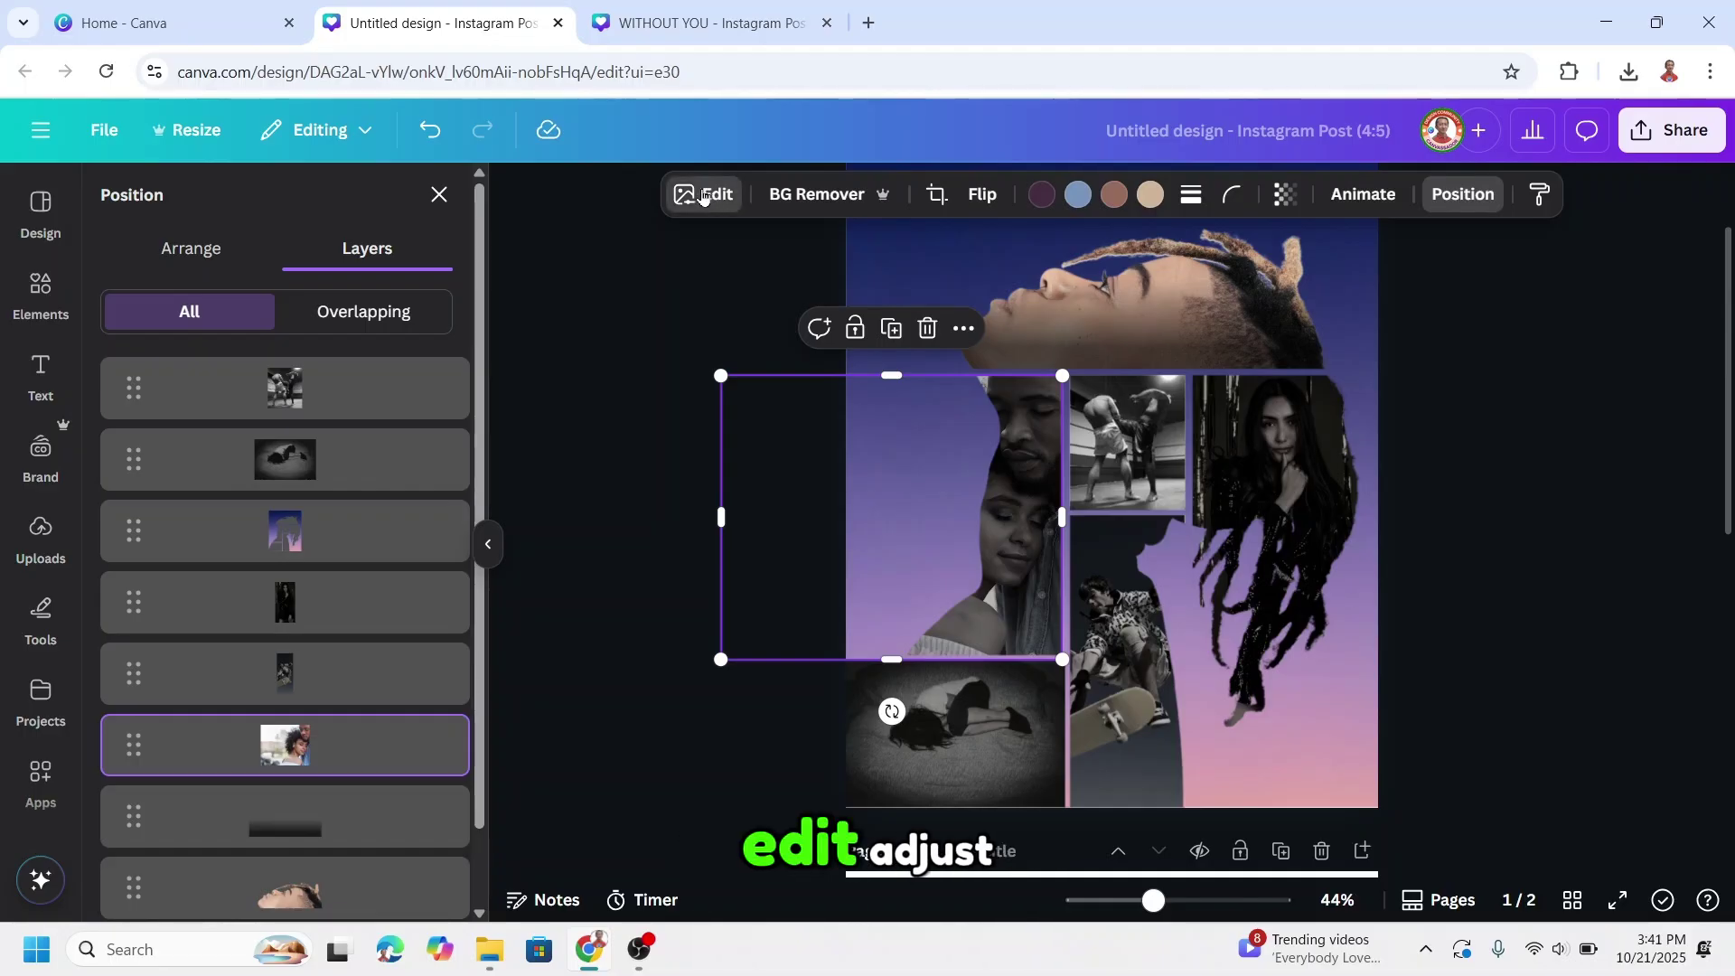
Step: Adjust the couple photo to a brightness of -50 and a temperature of 92
click(703, 196)
click(256, 370)
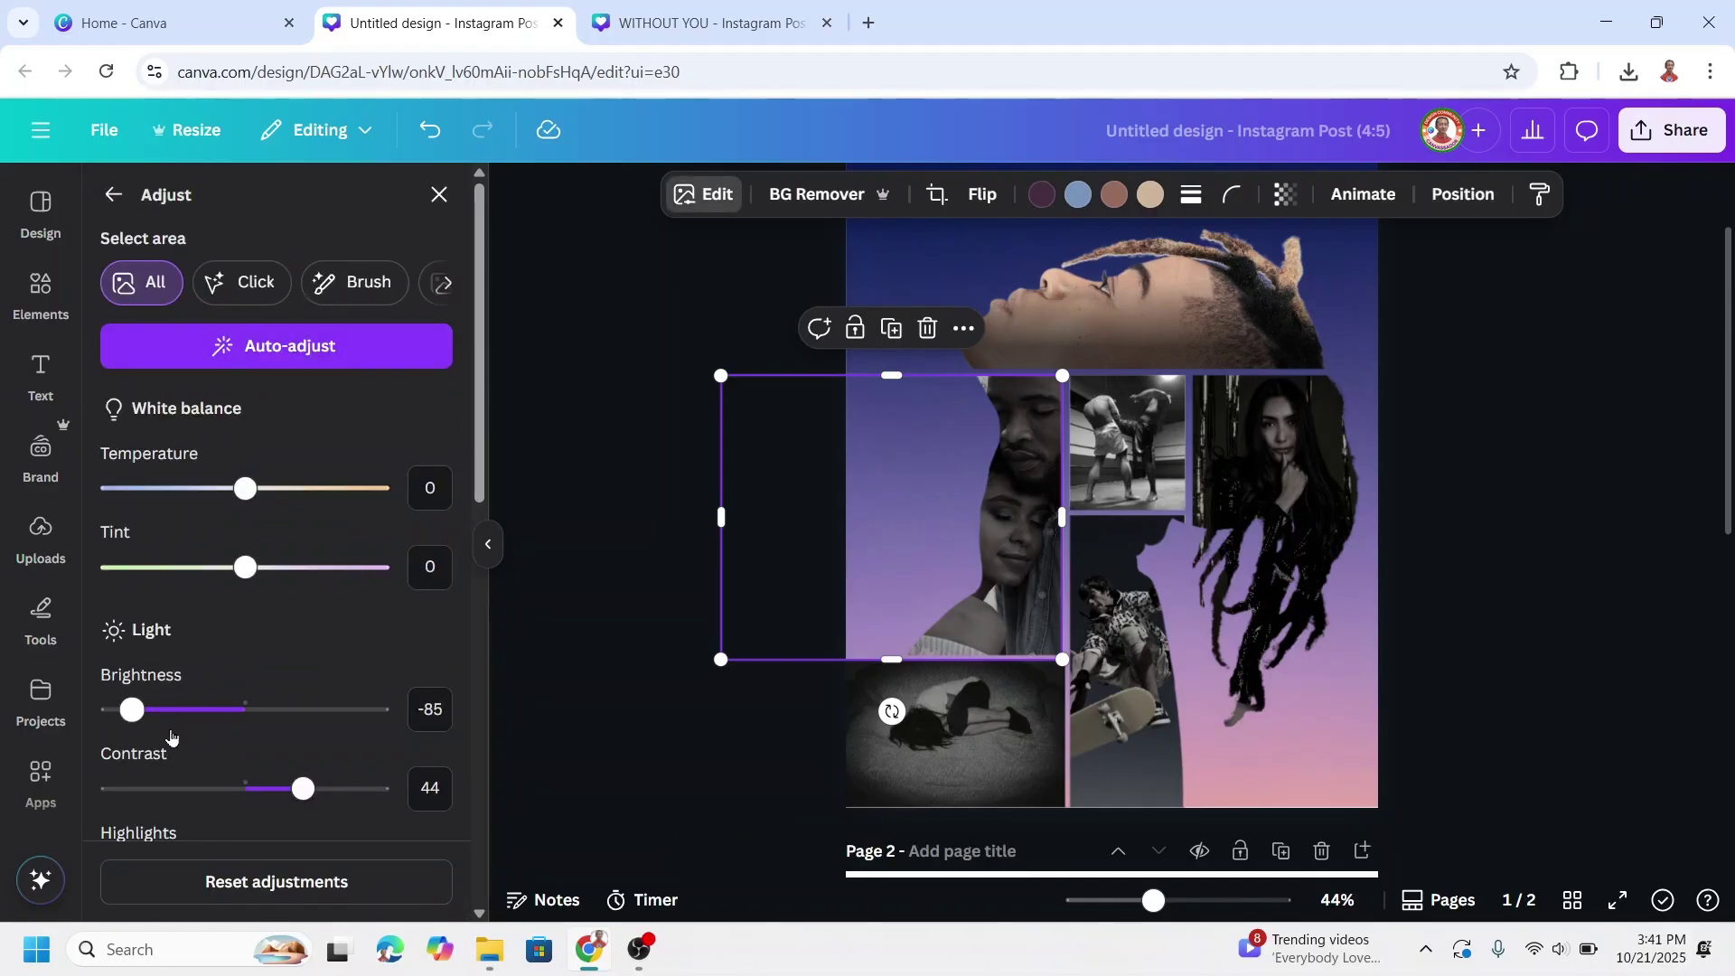
drag(138, 716, 178, 711)
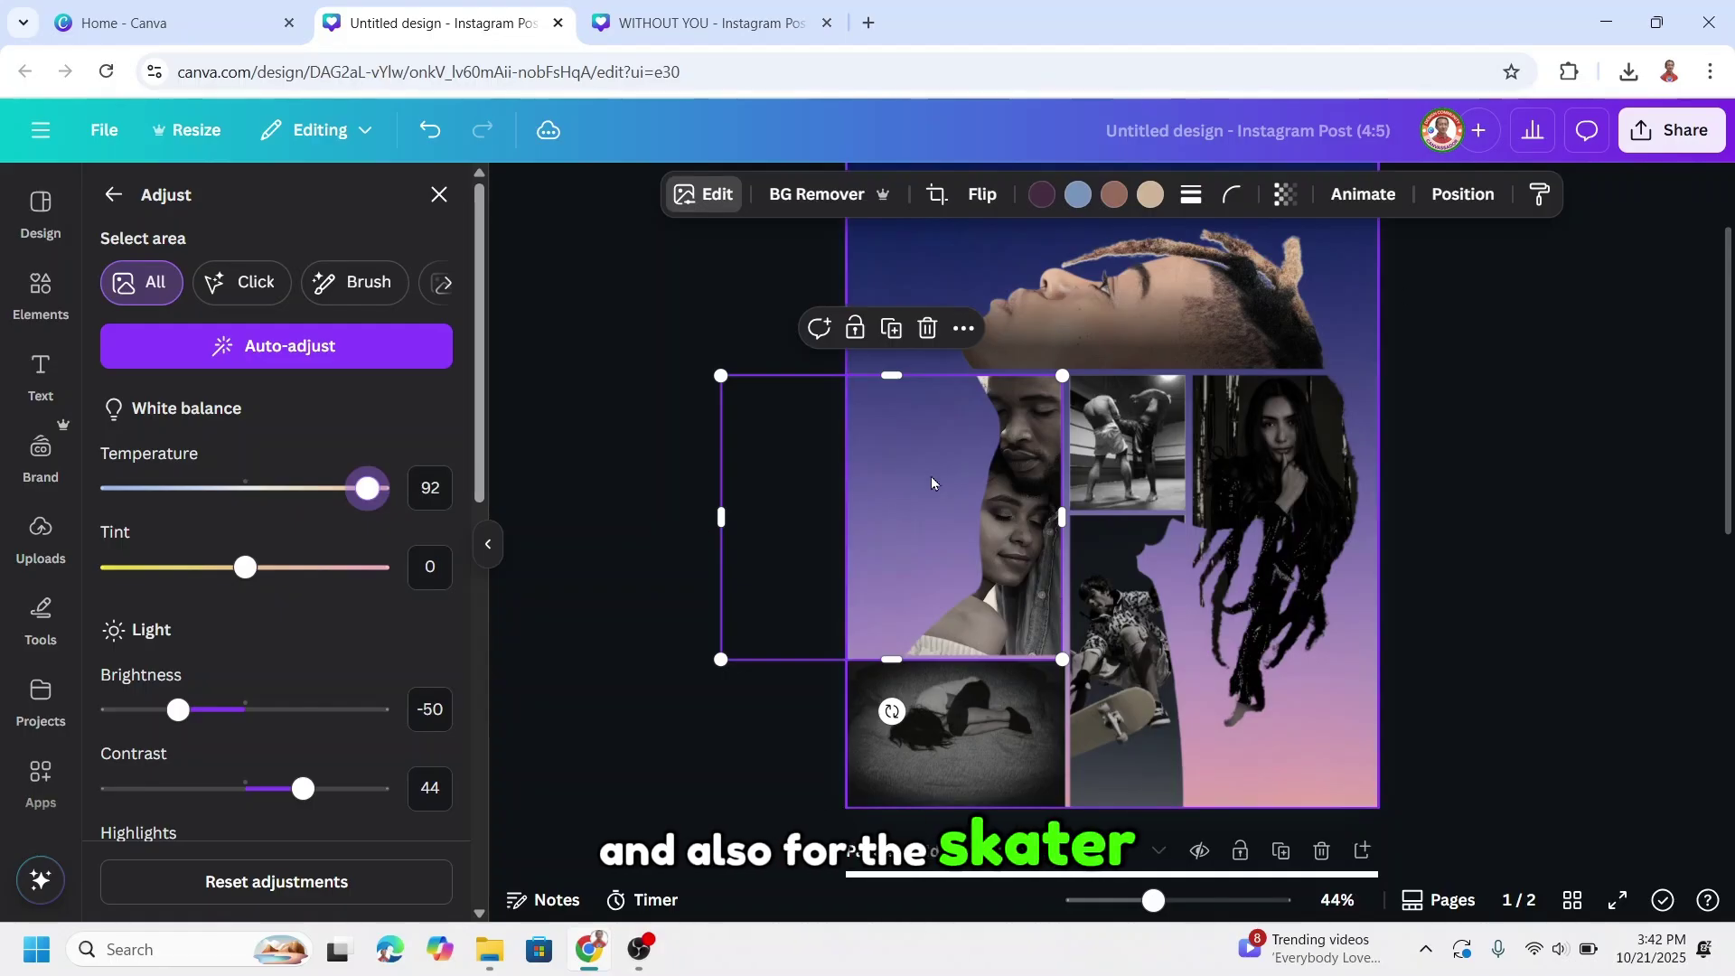
Step: Adjust the skateboarder photo to a brightness of -54 and a contrast of 1
scroll(337, 588, down, 3)
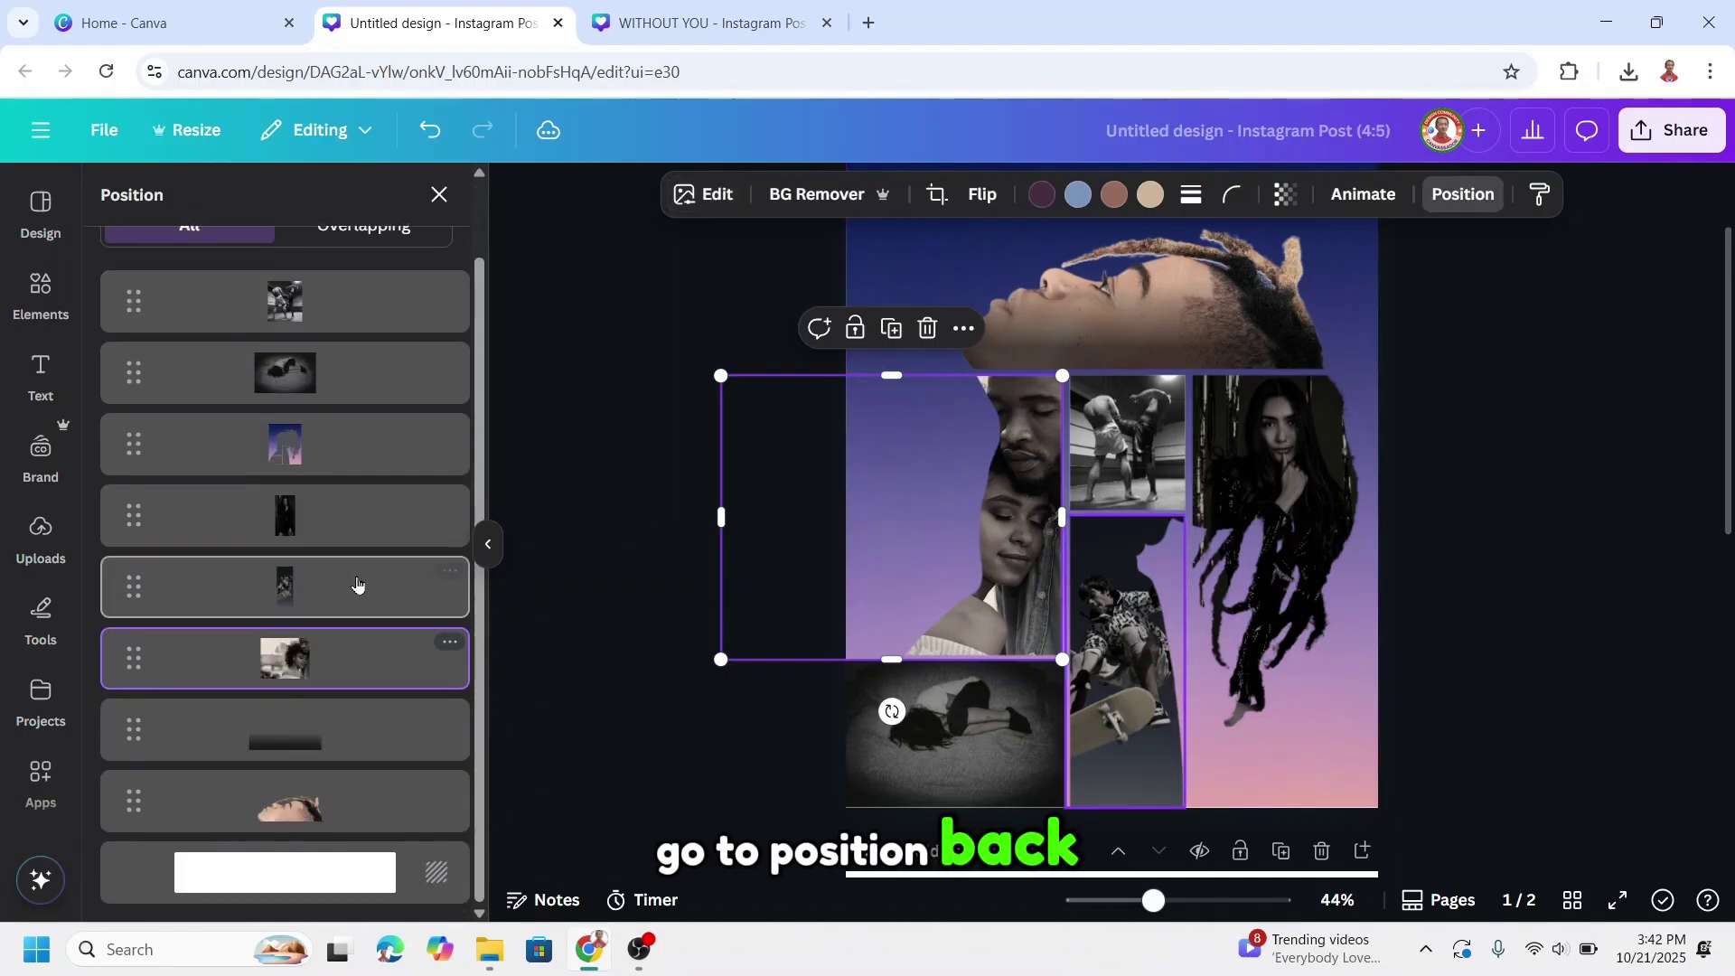
click(409, 567)
click(739, 193)
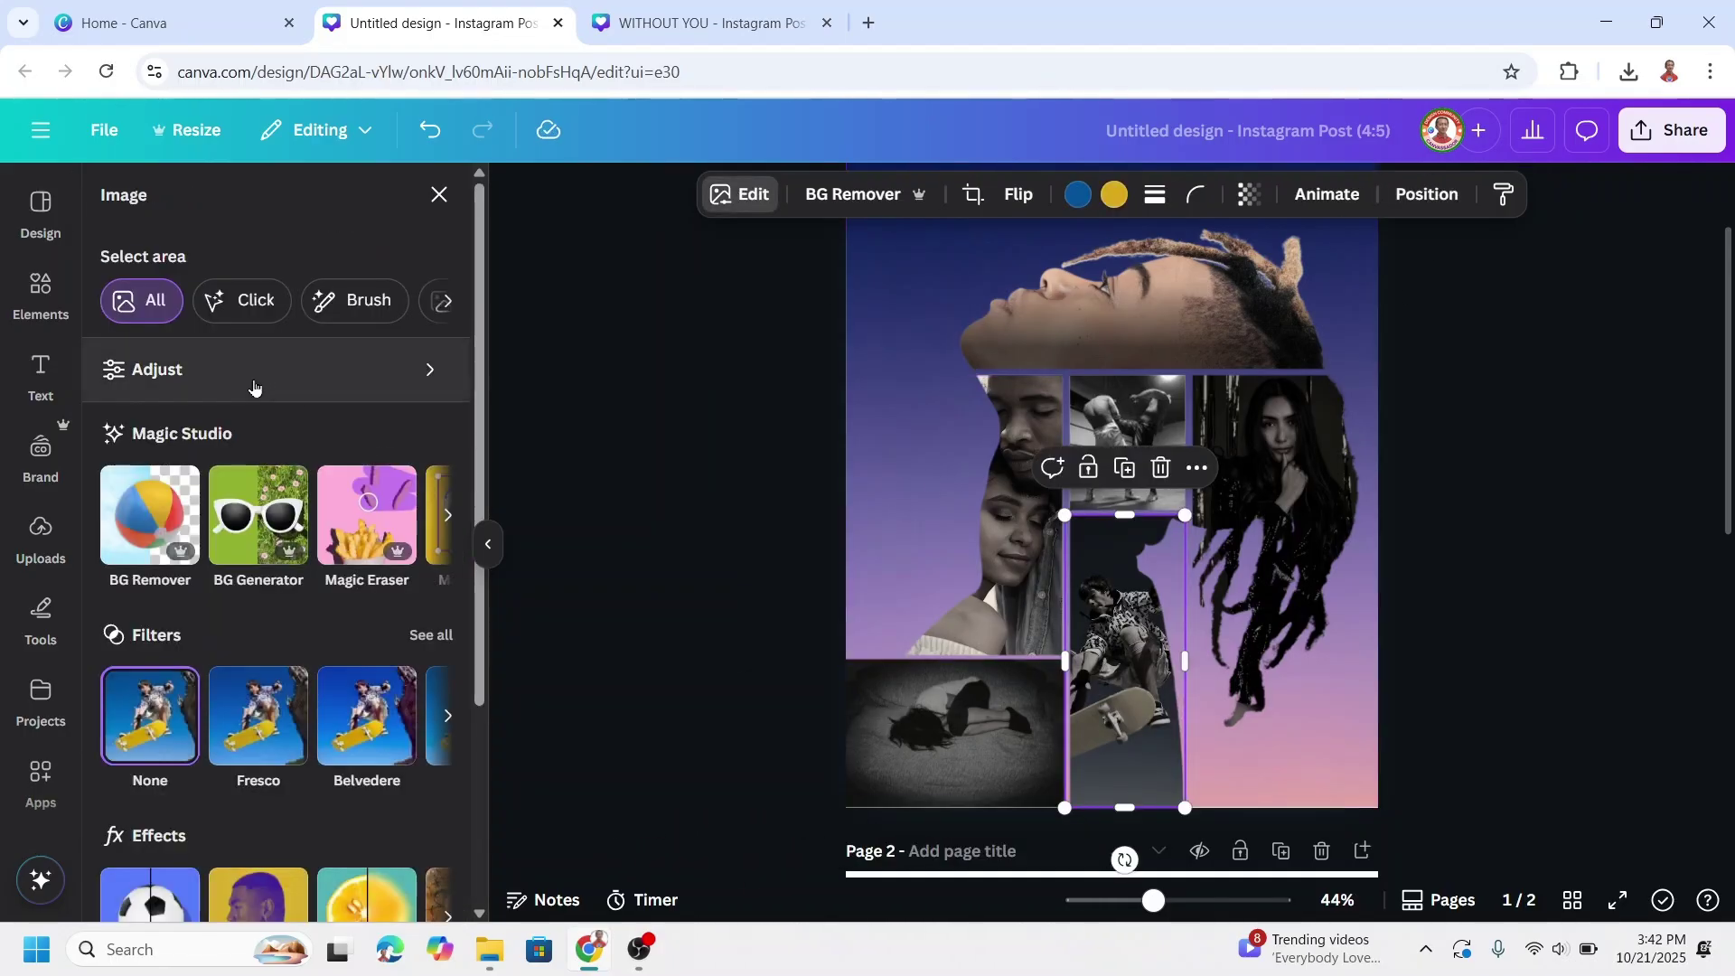
click(256, 369)
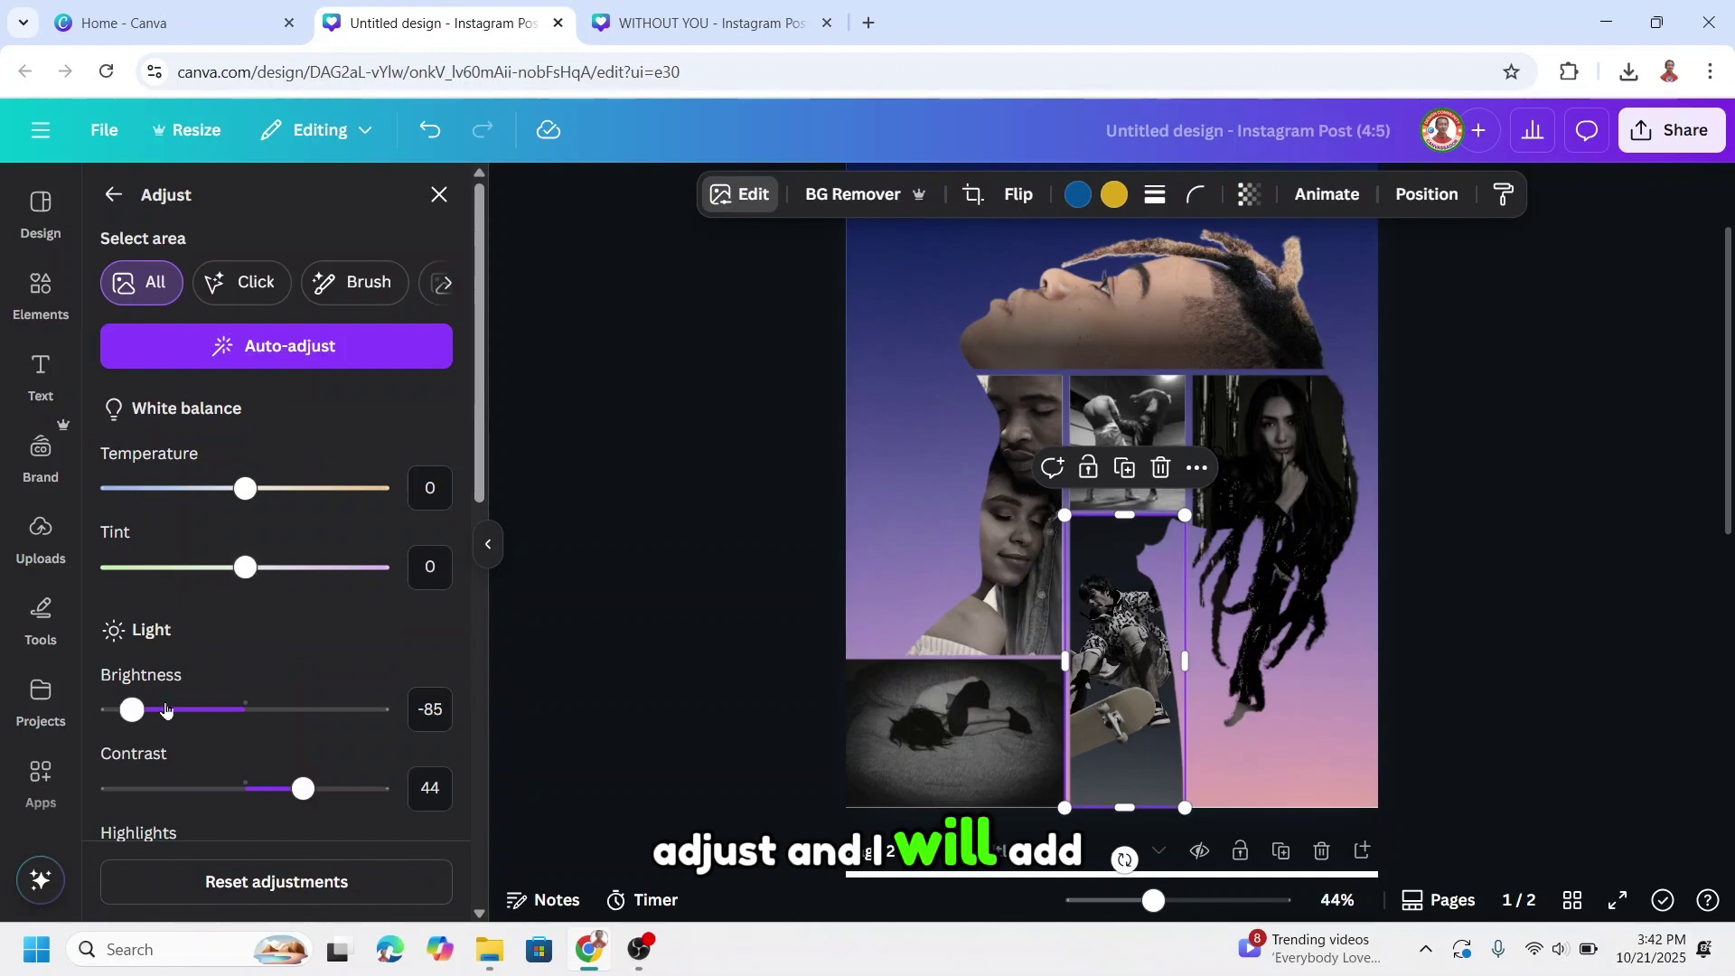
drag(140, 713, 170, 716)
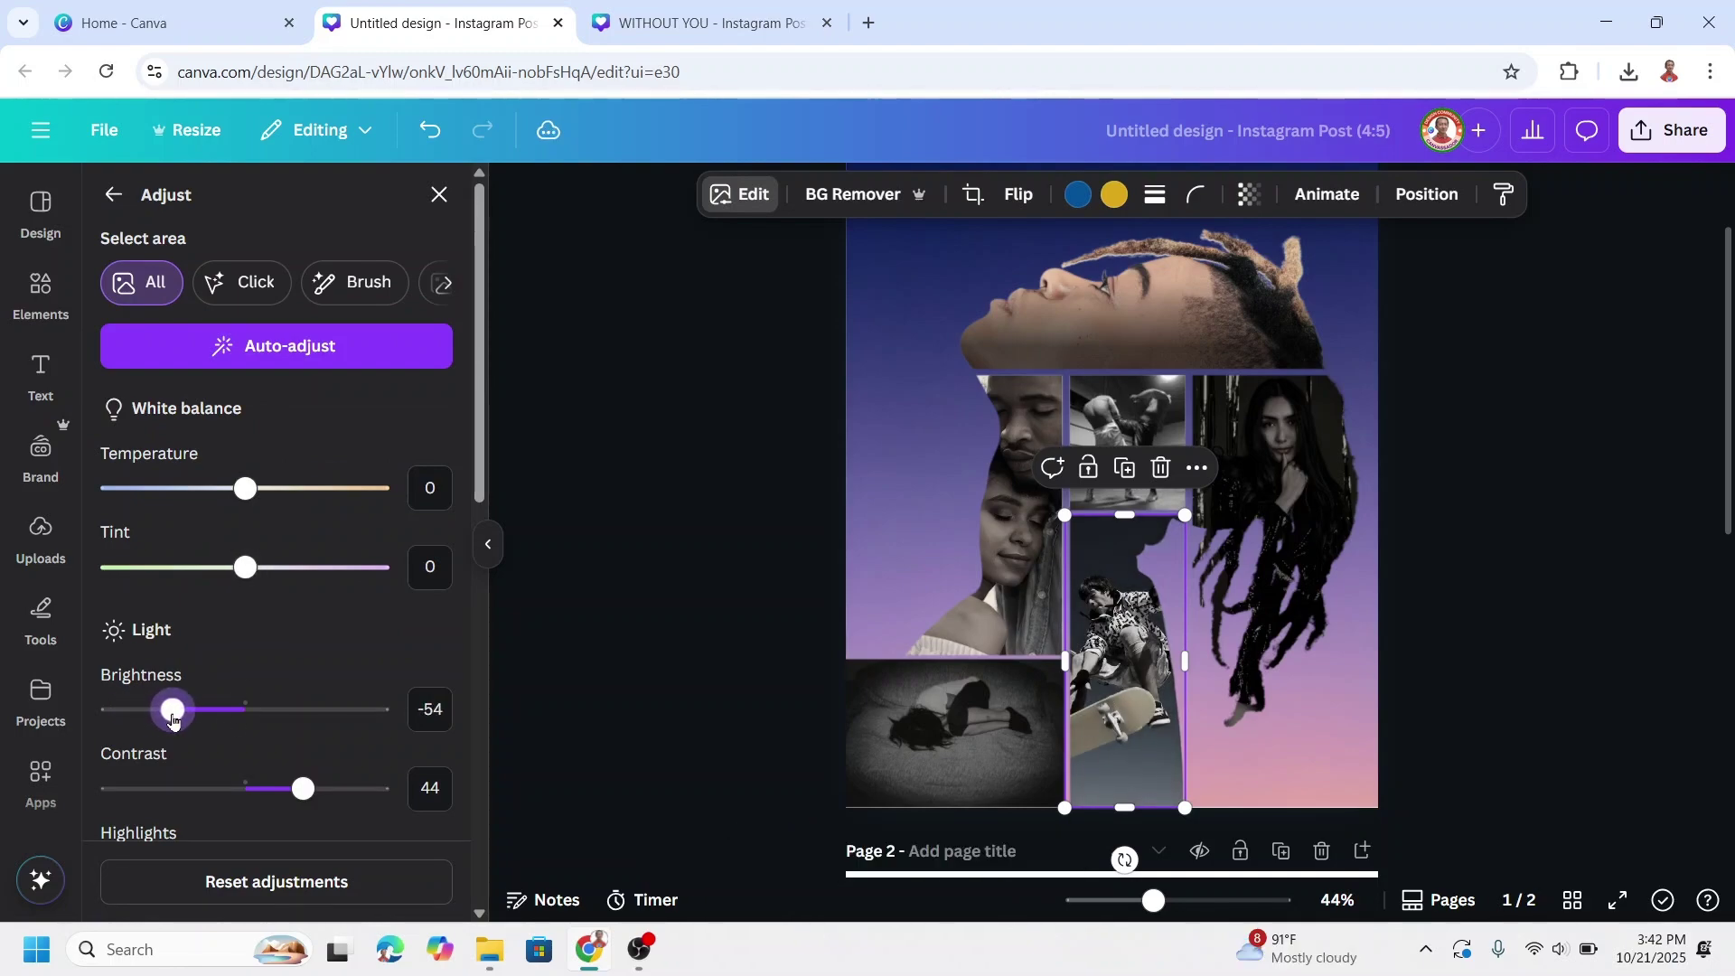
drag(303, 789, 245, 791)
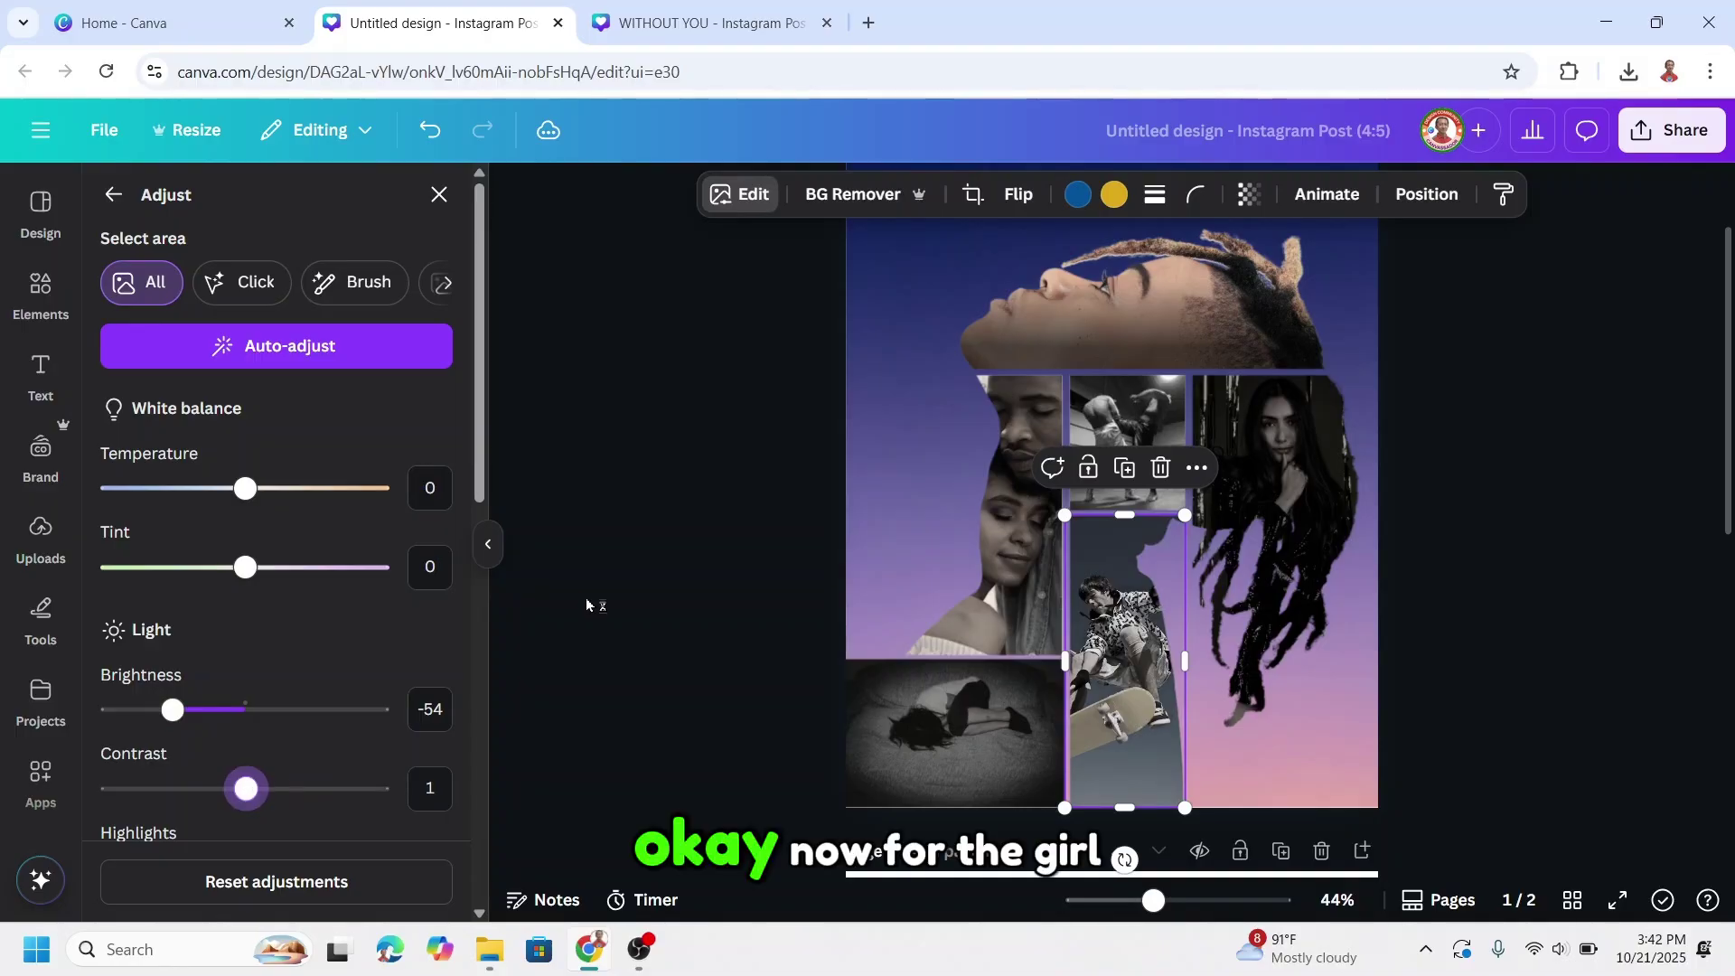
Step: Adjust the photo of the woman in black to a brightness of -71 and a contrast of -47
click(1441, 204)
scroll(341, 538, down, 2)
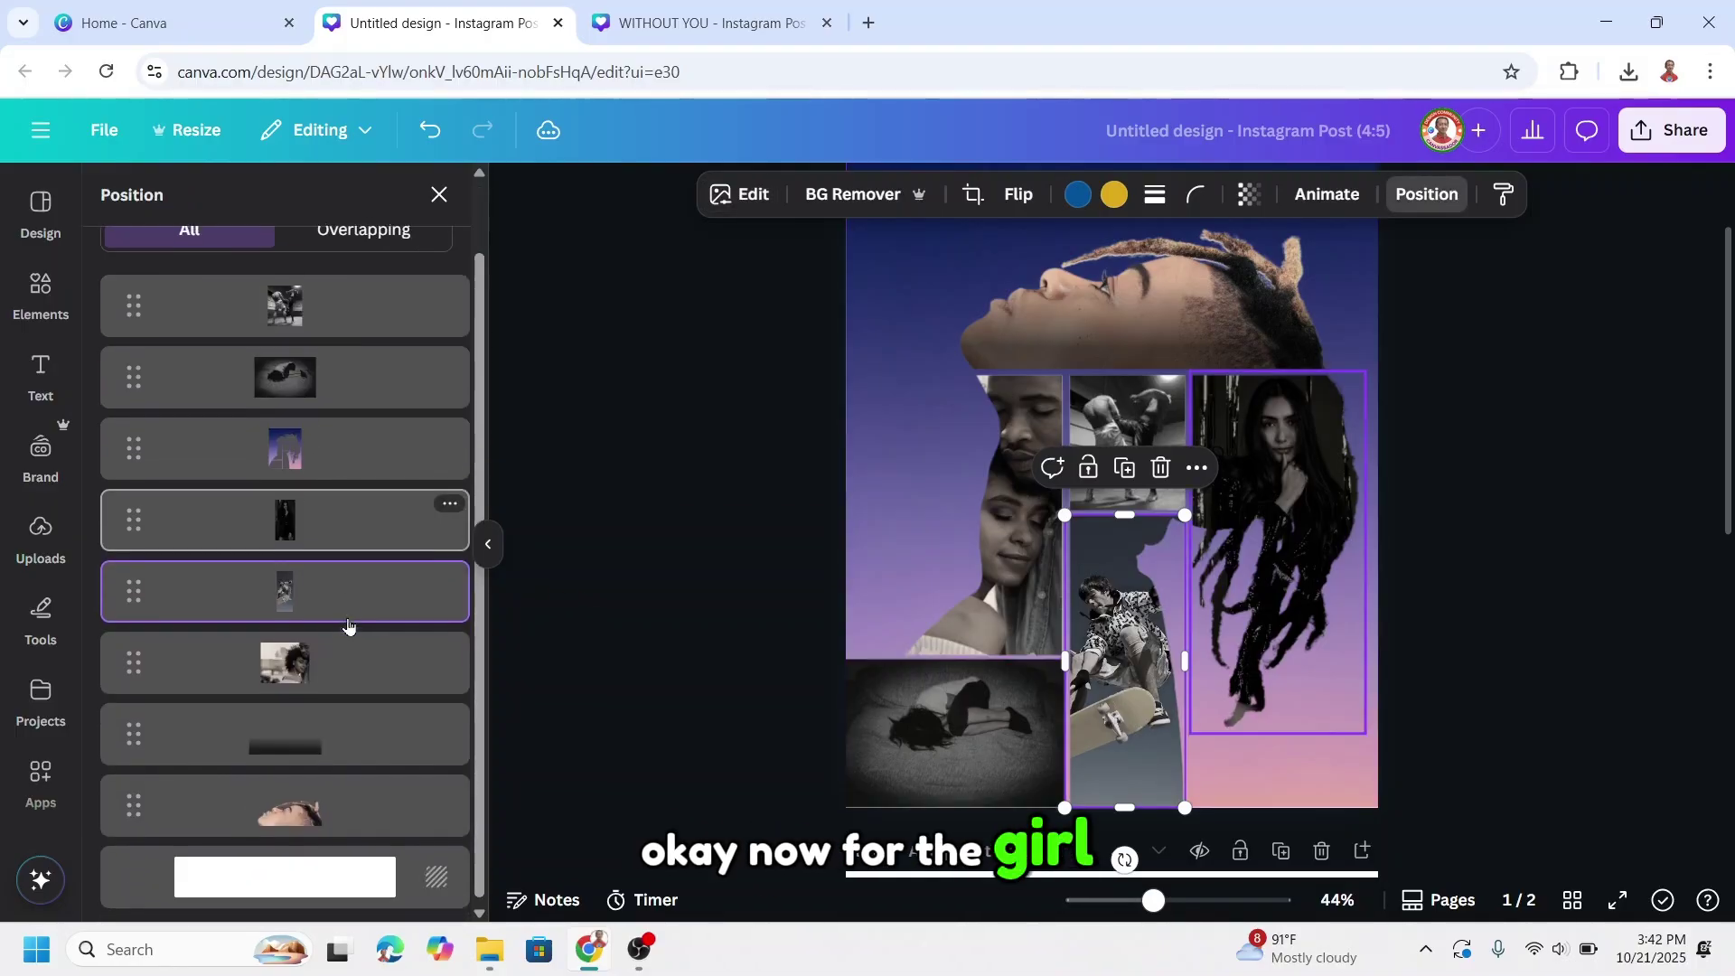
scroll(343, 537, up, 1)
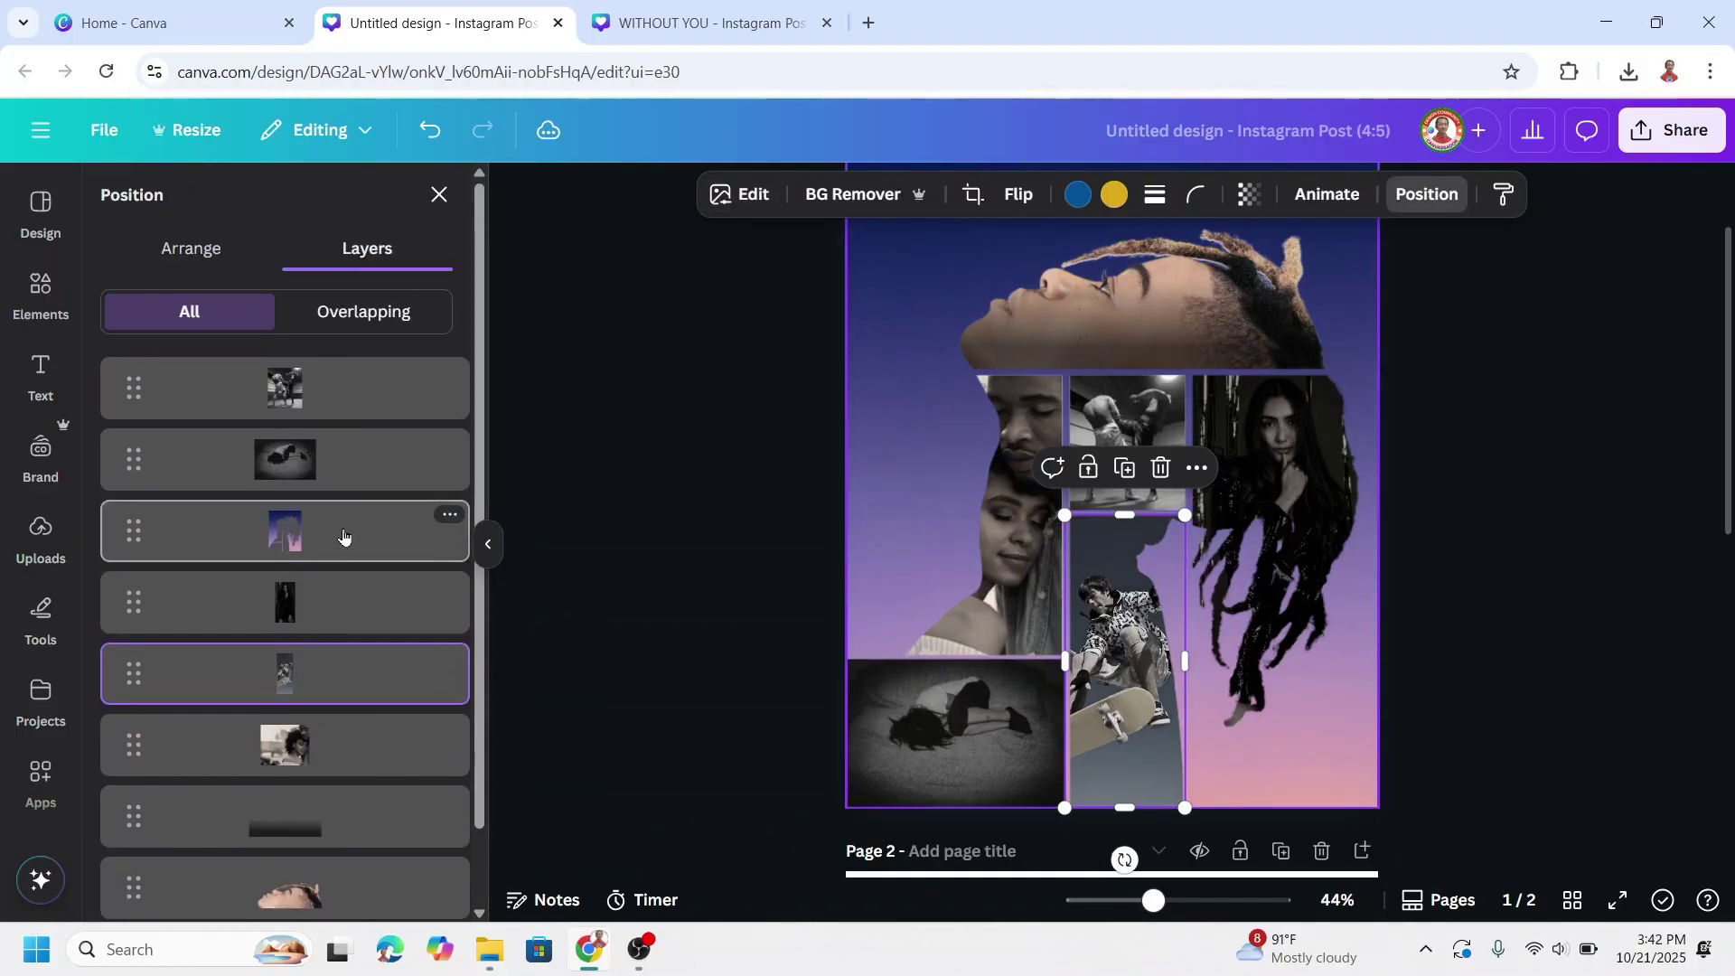
click(337, 618)
click(755, 196)
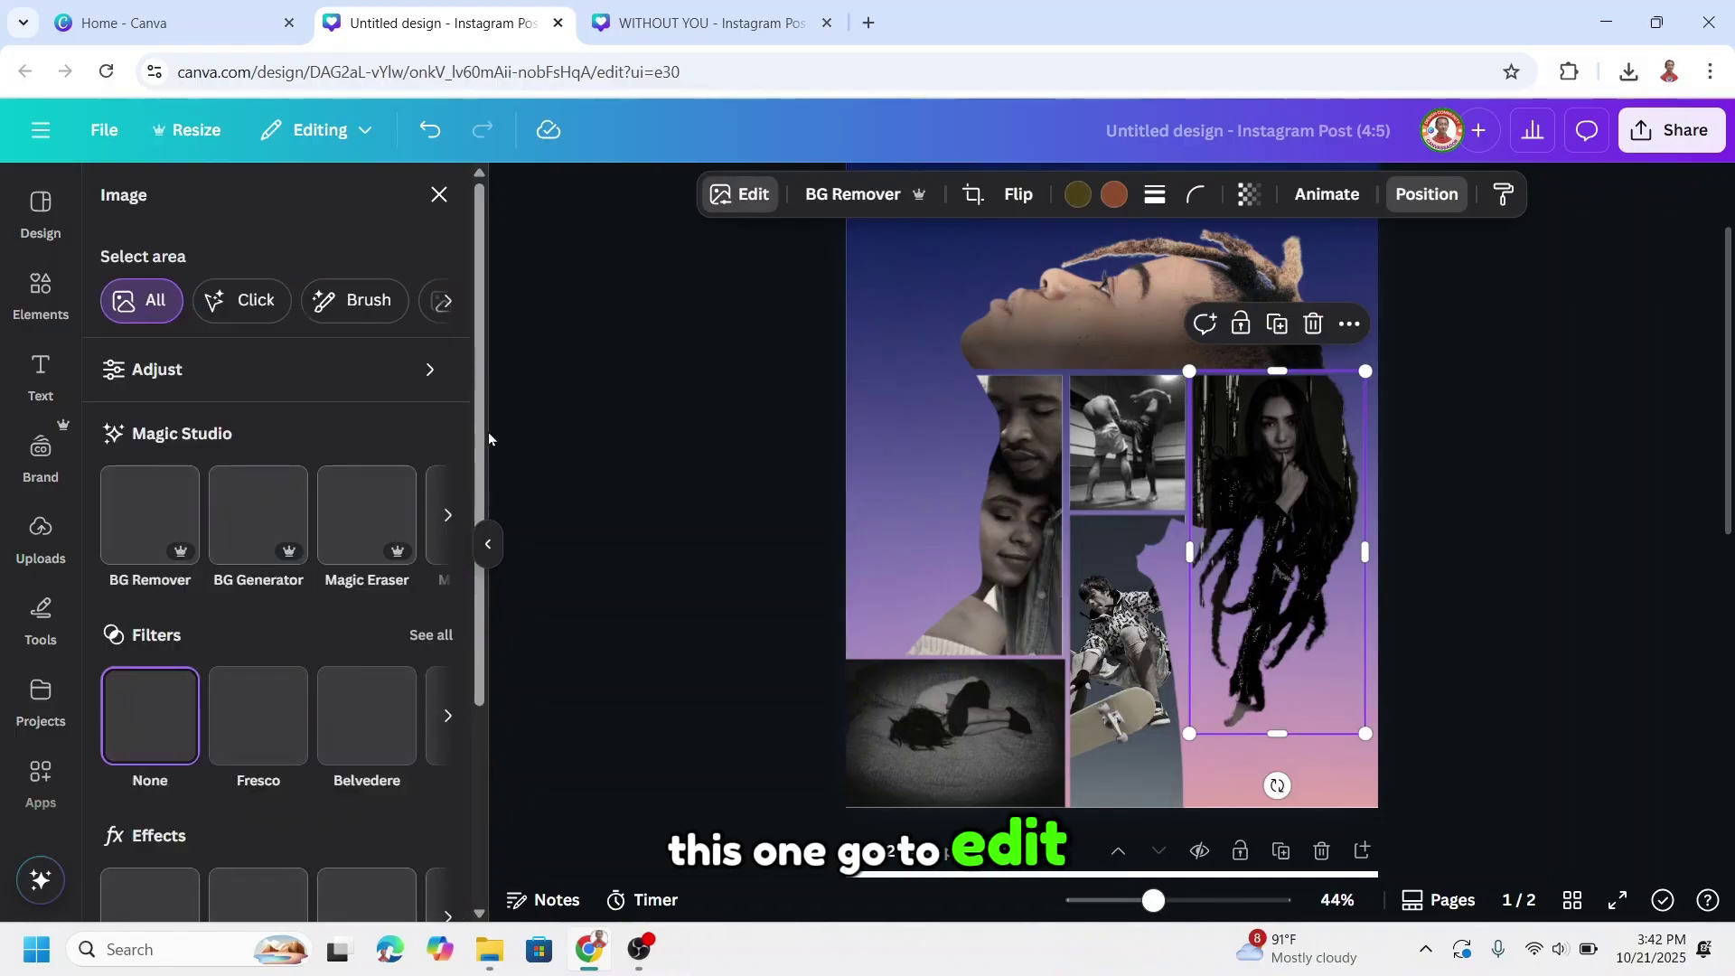
click(242, 372)
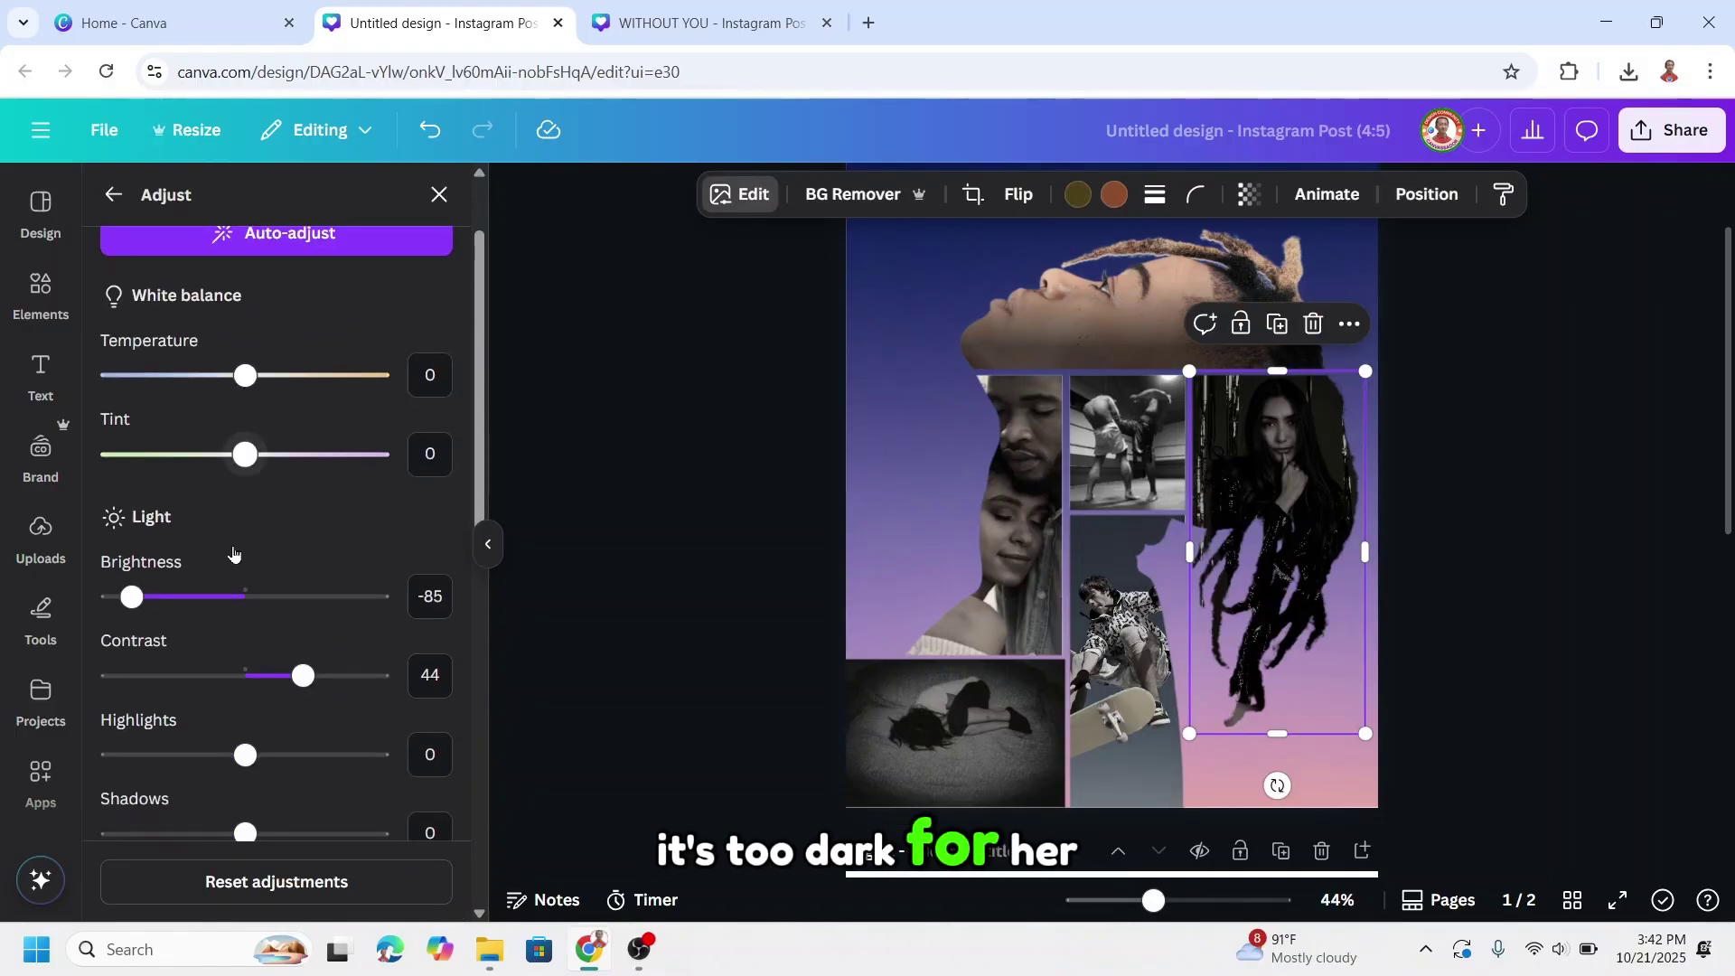
drag(138, 608, 180, 619)
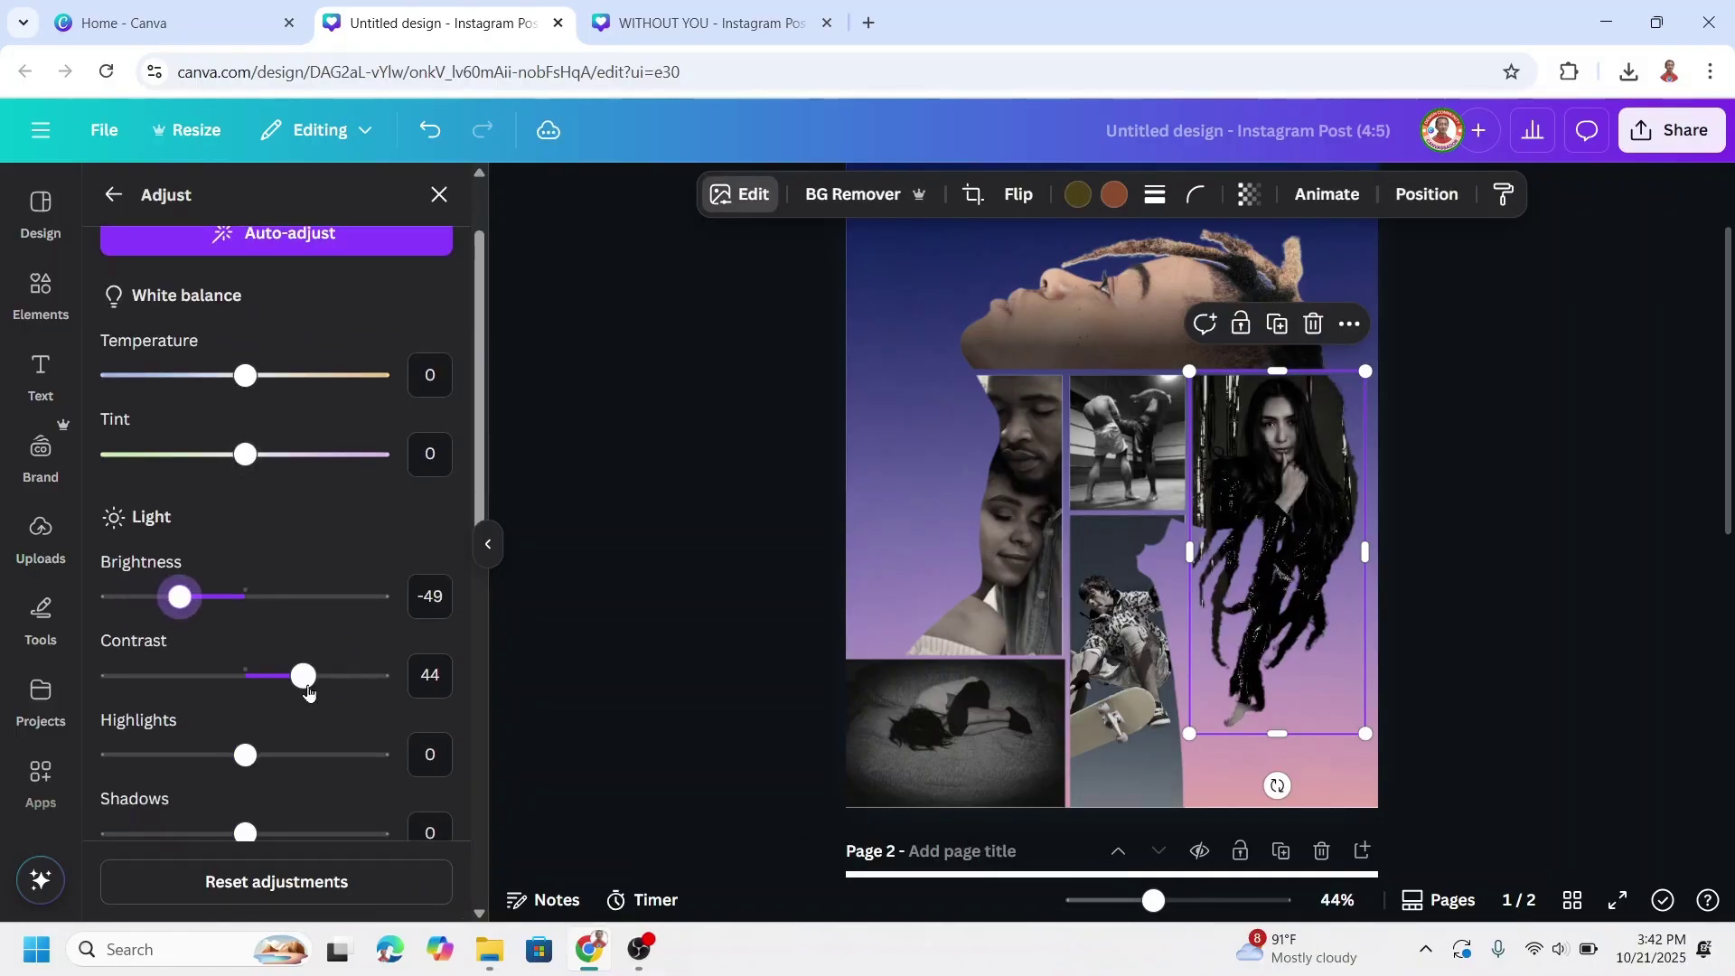
drag(308, 692, 209, 688)
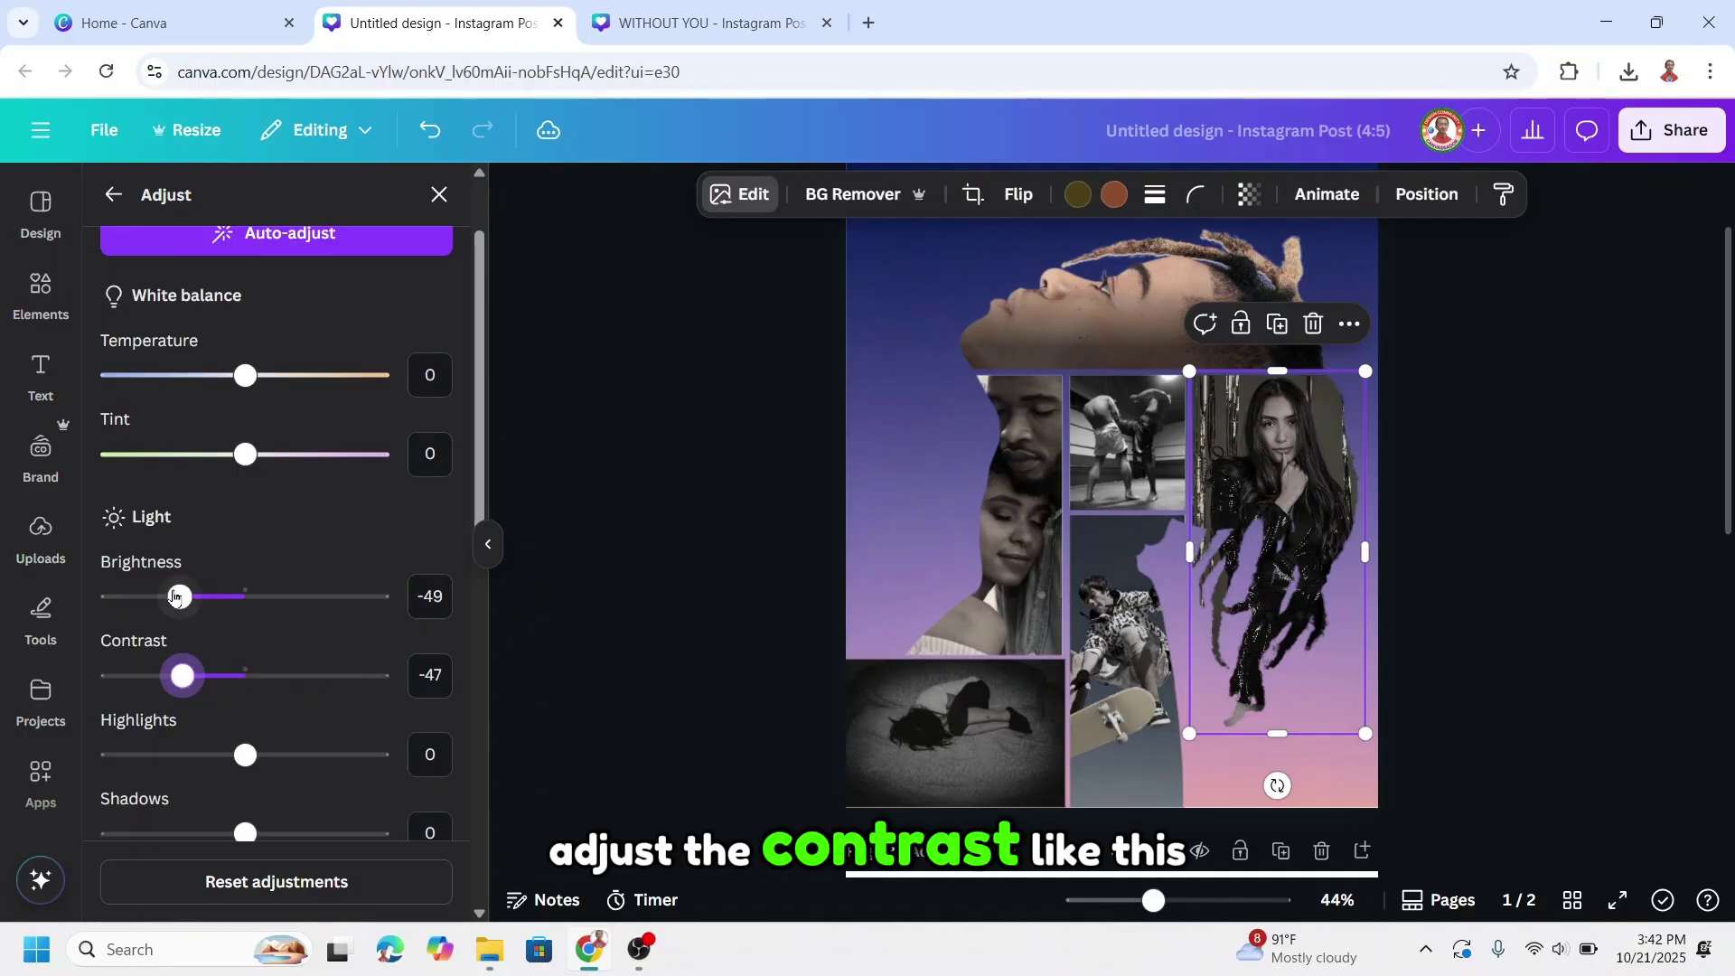
drag(157, 600, 150, 605)
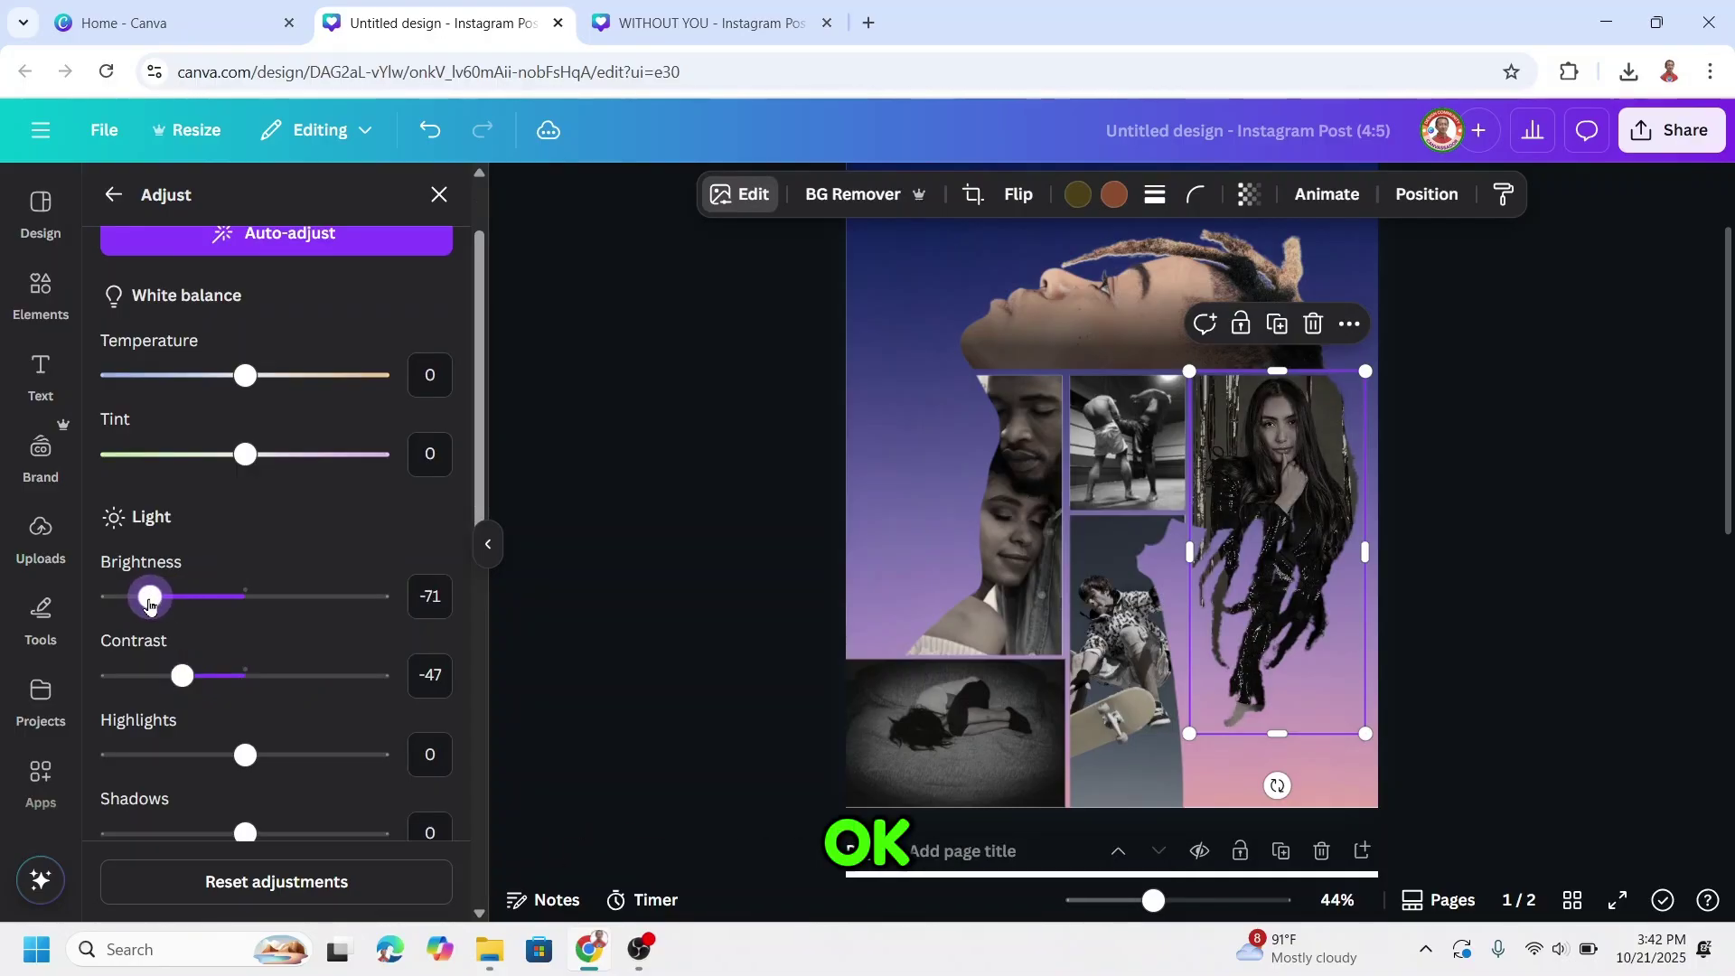
Step: Extend the bottom edge of the woman in black photo so she appears larger within the hair panel
click(904, 467)
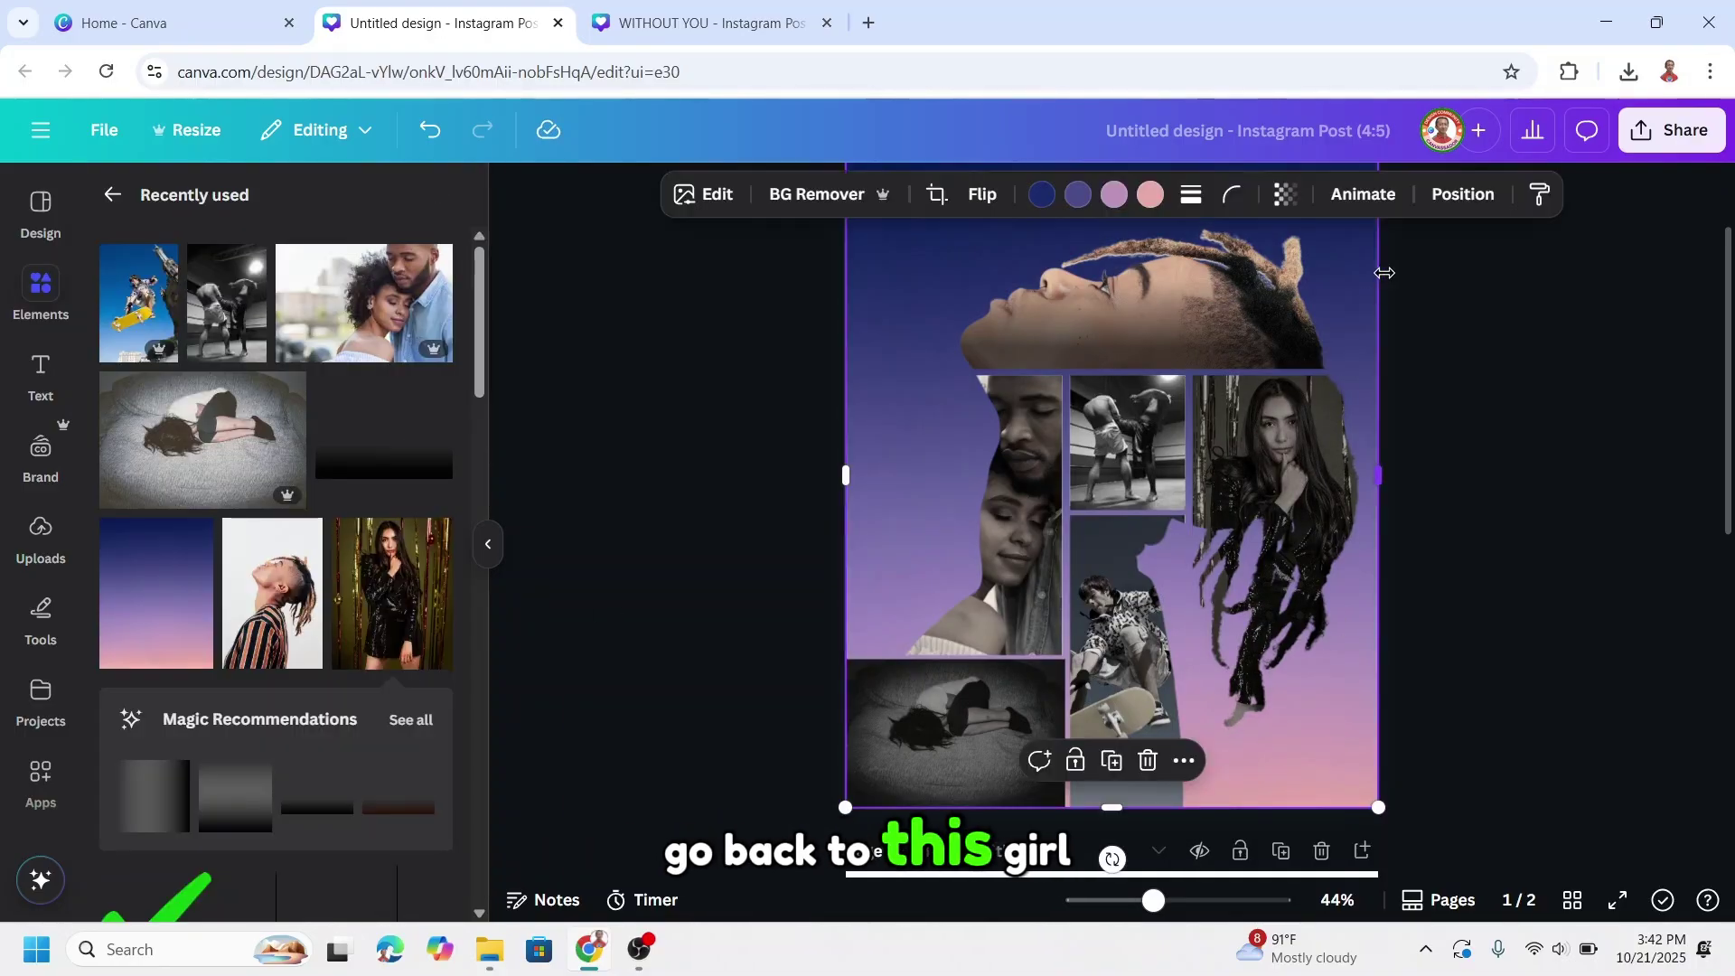
click(1462, 194)
click(226, 602)
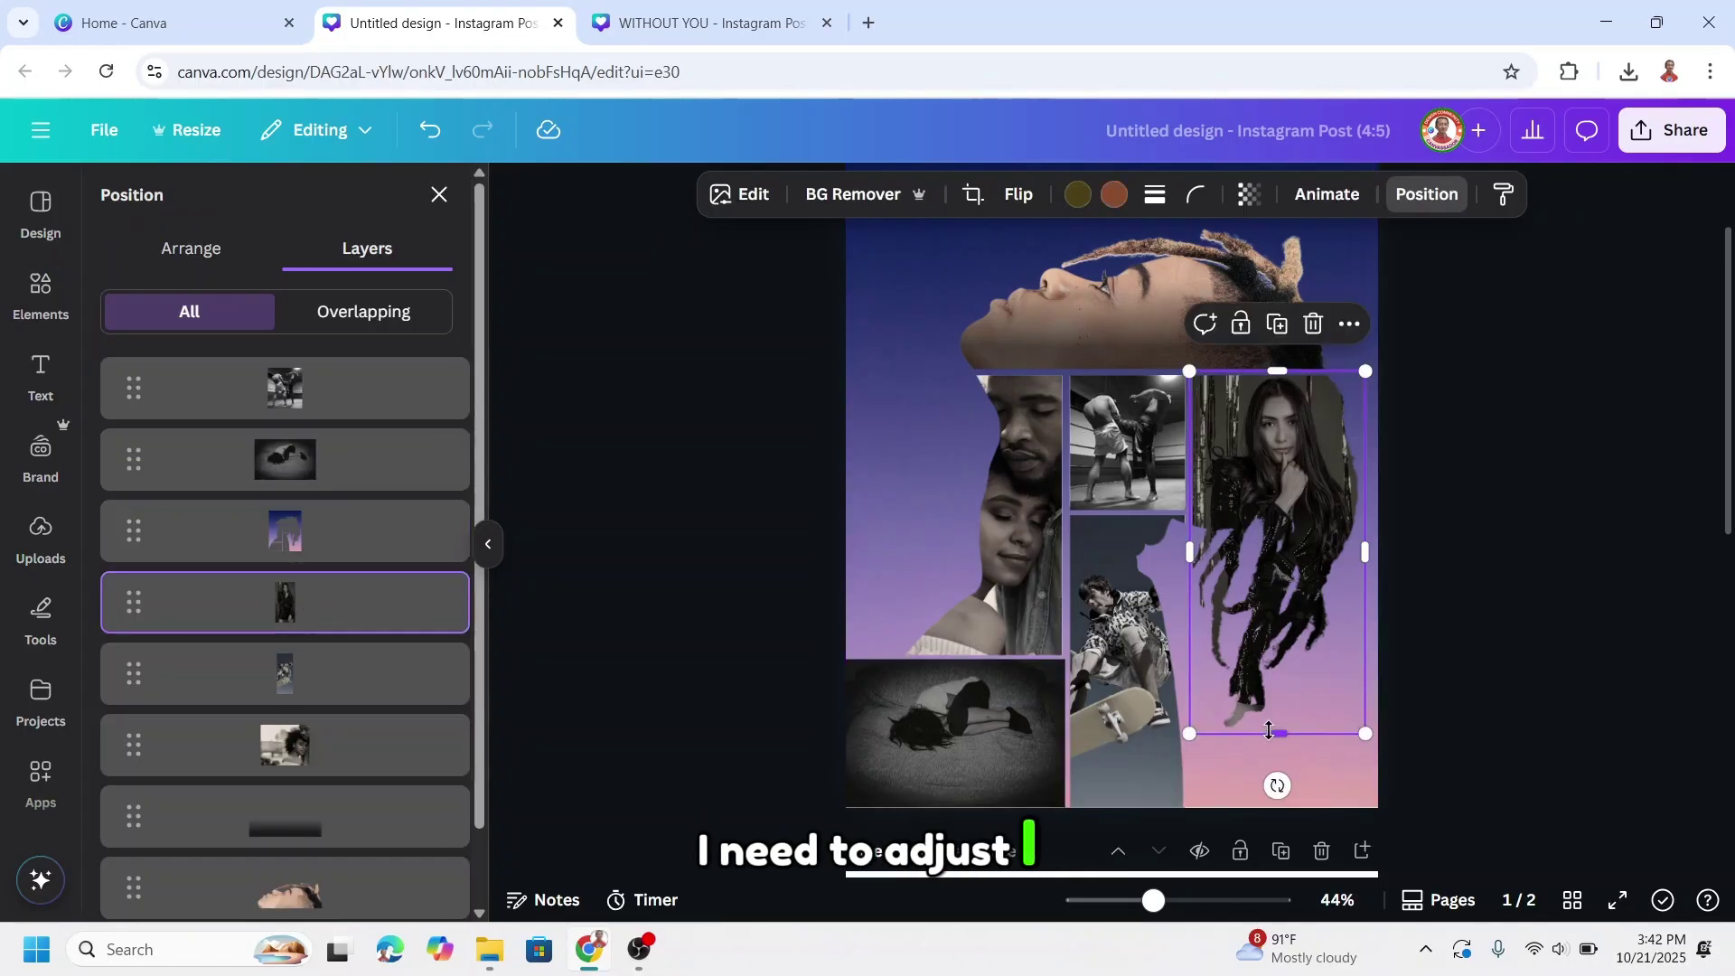
drag(1277, 733, 1274, 767)
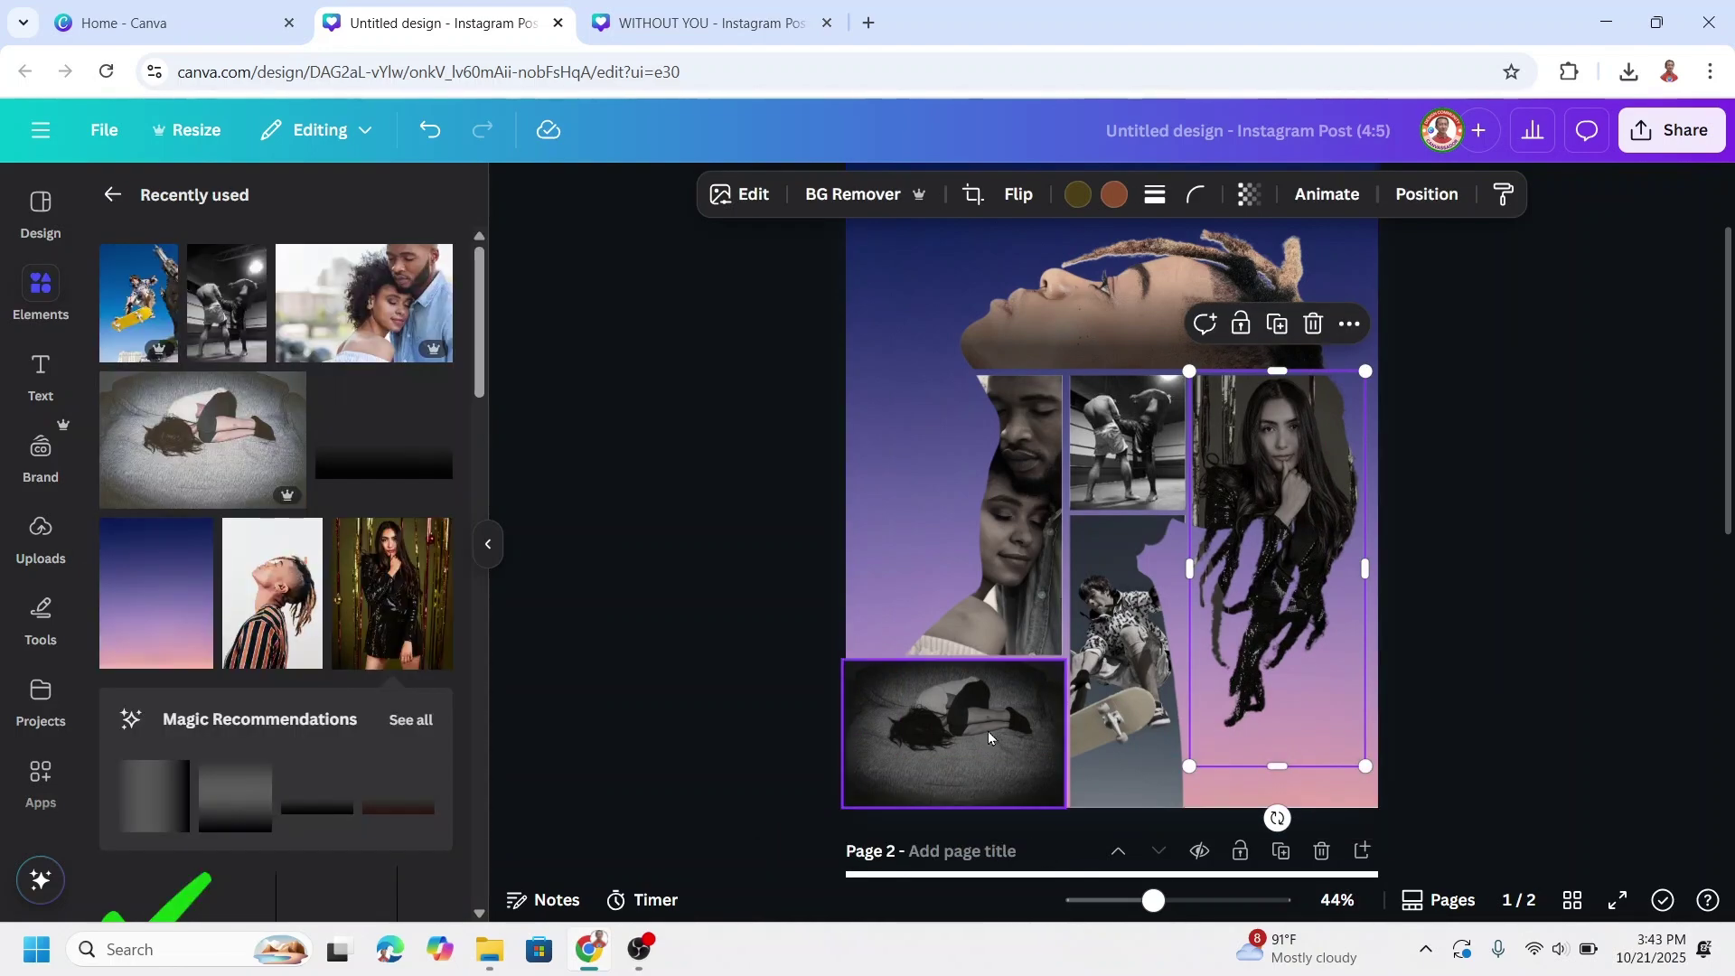
Step: Send the photo of the person lying on the bed backward, behind the gradient cutout
click(986, 730)
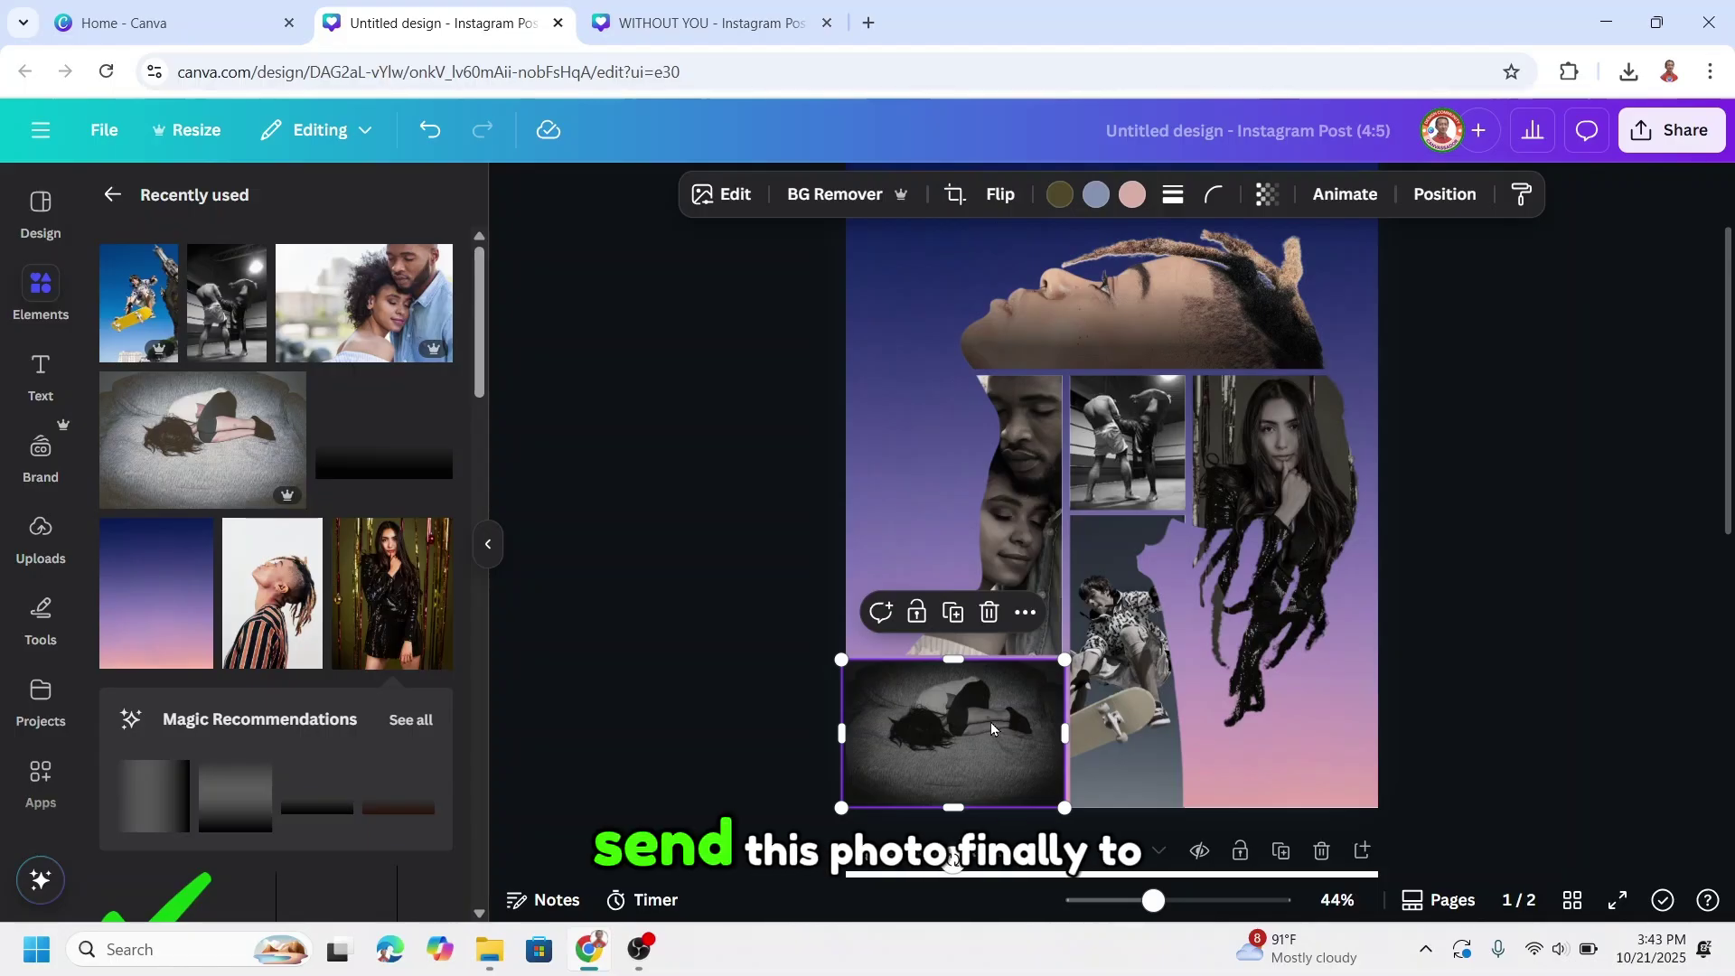
right_click(990, 723)
mouse_move(1085, 465)
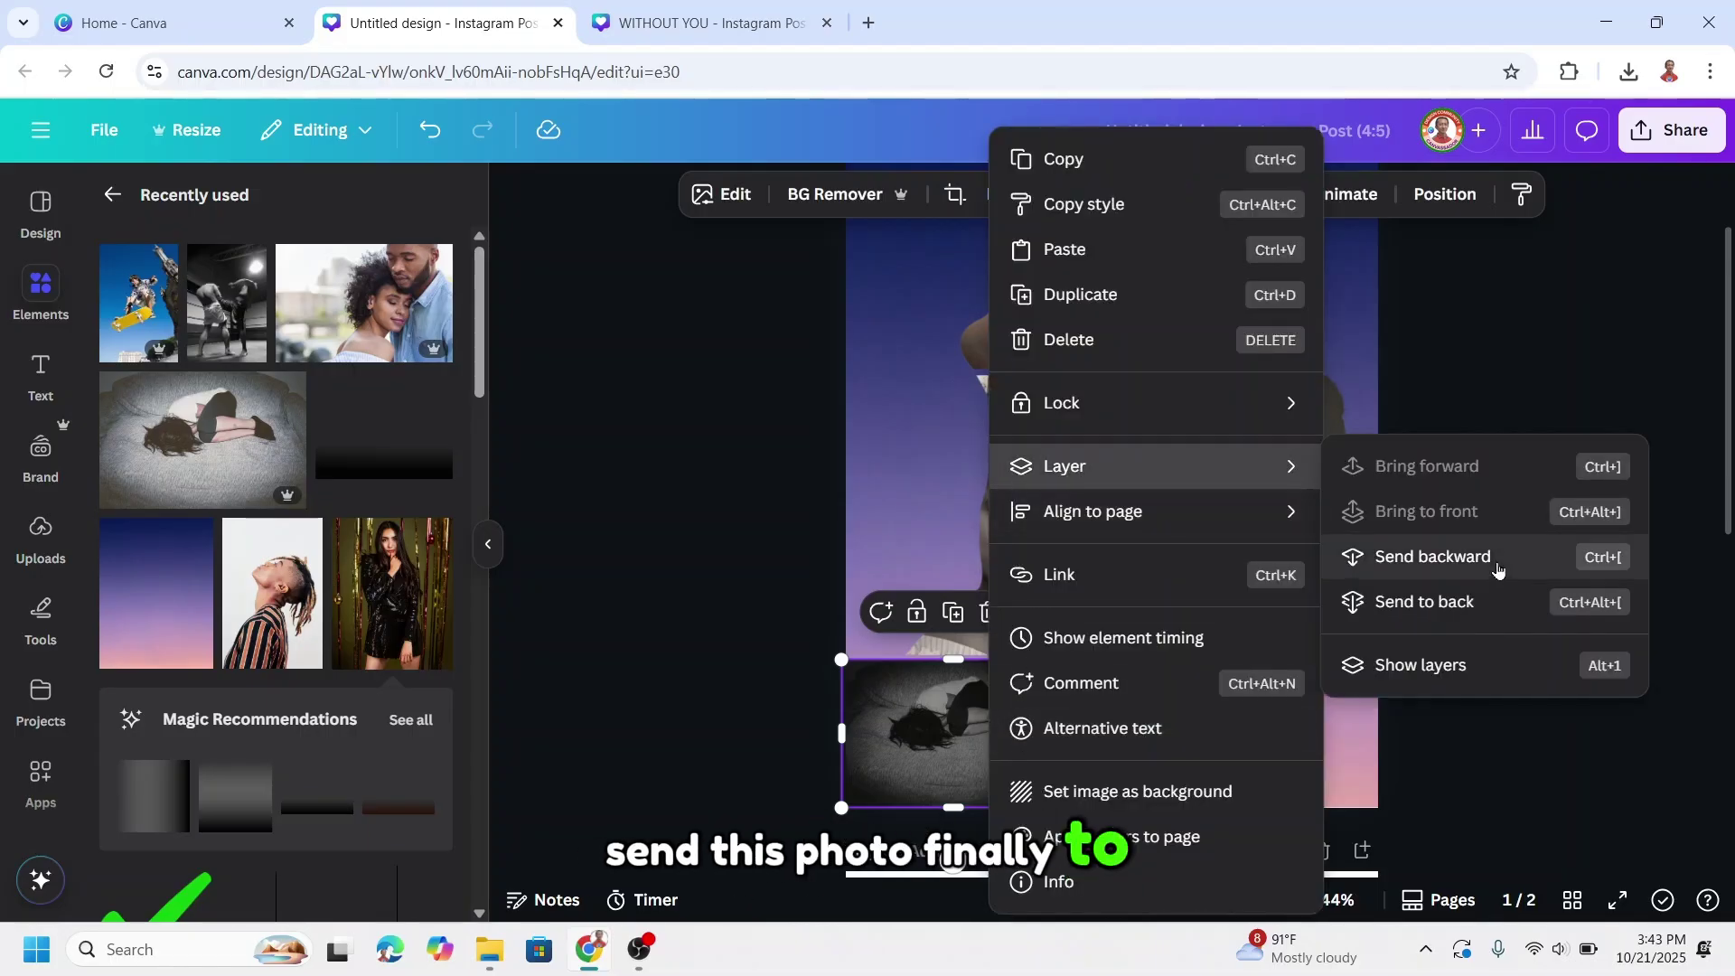
click(1465, 575)
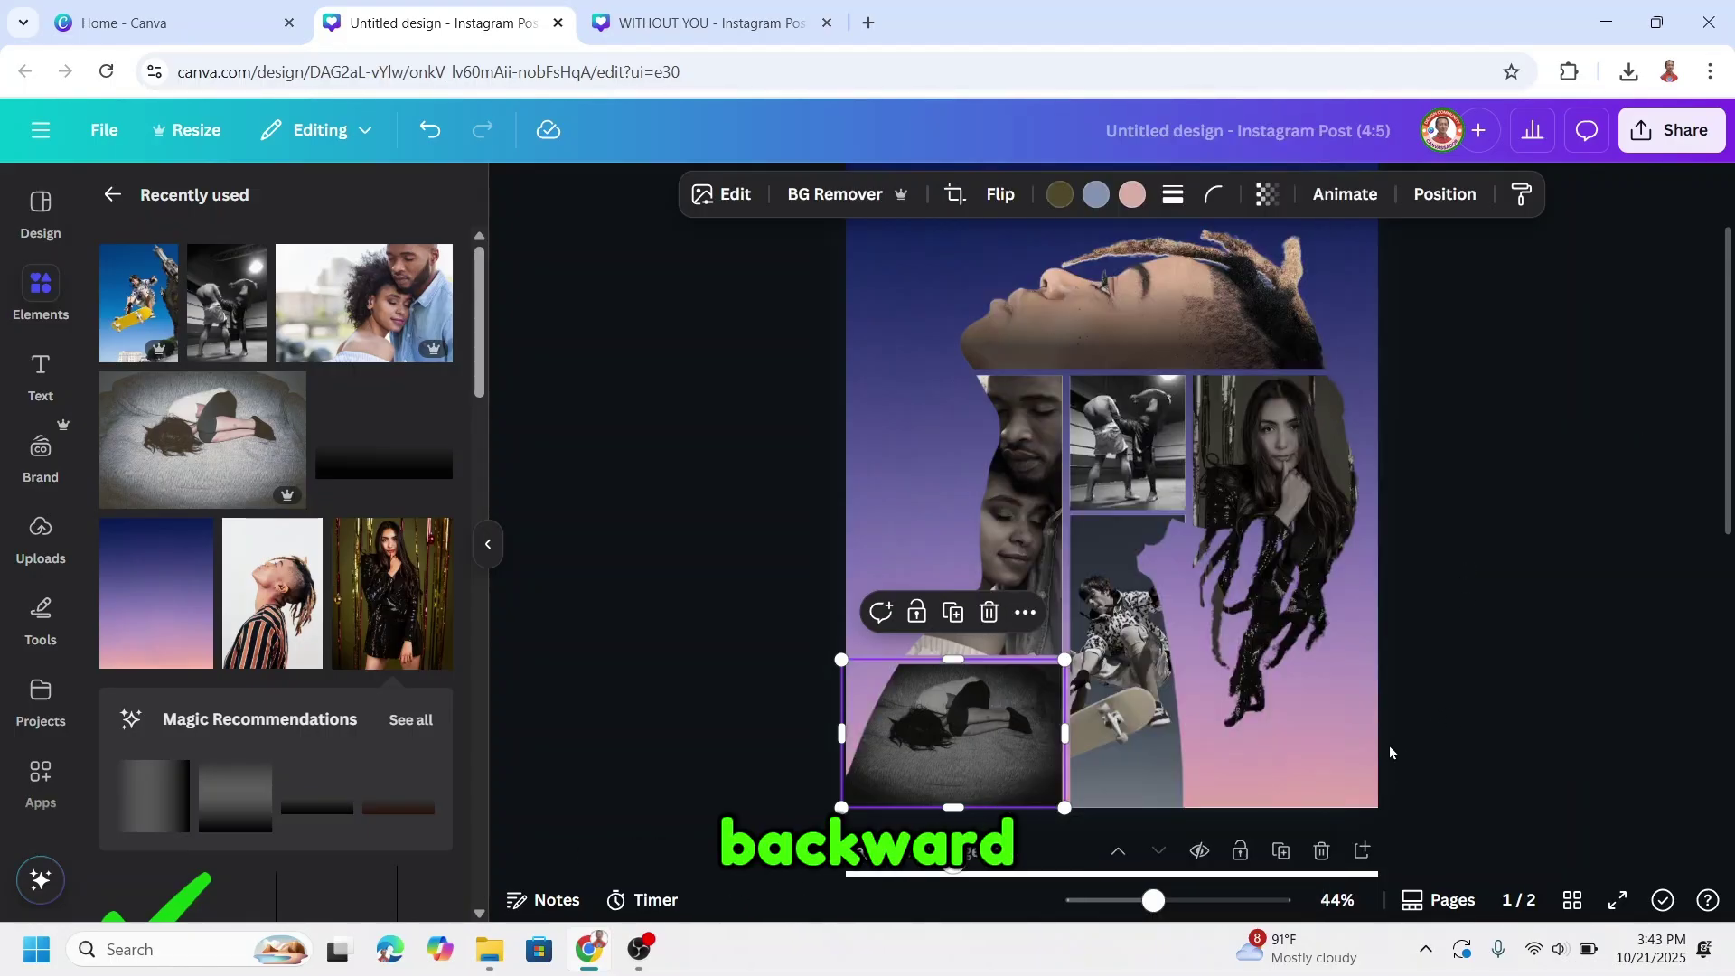
click(1430, 759)
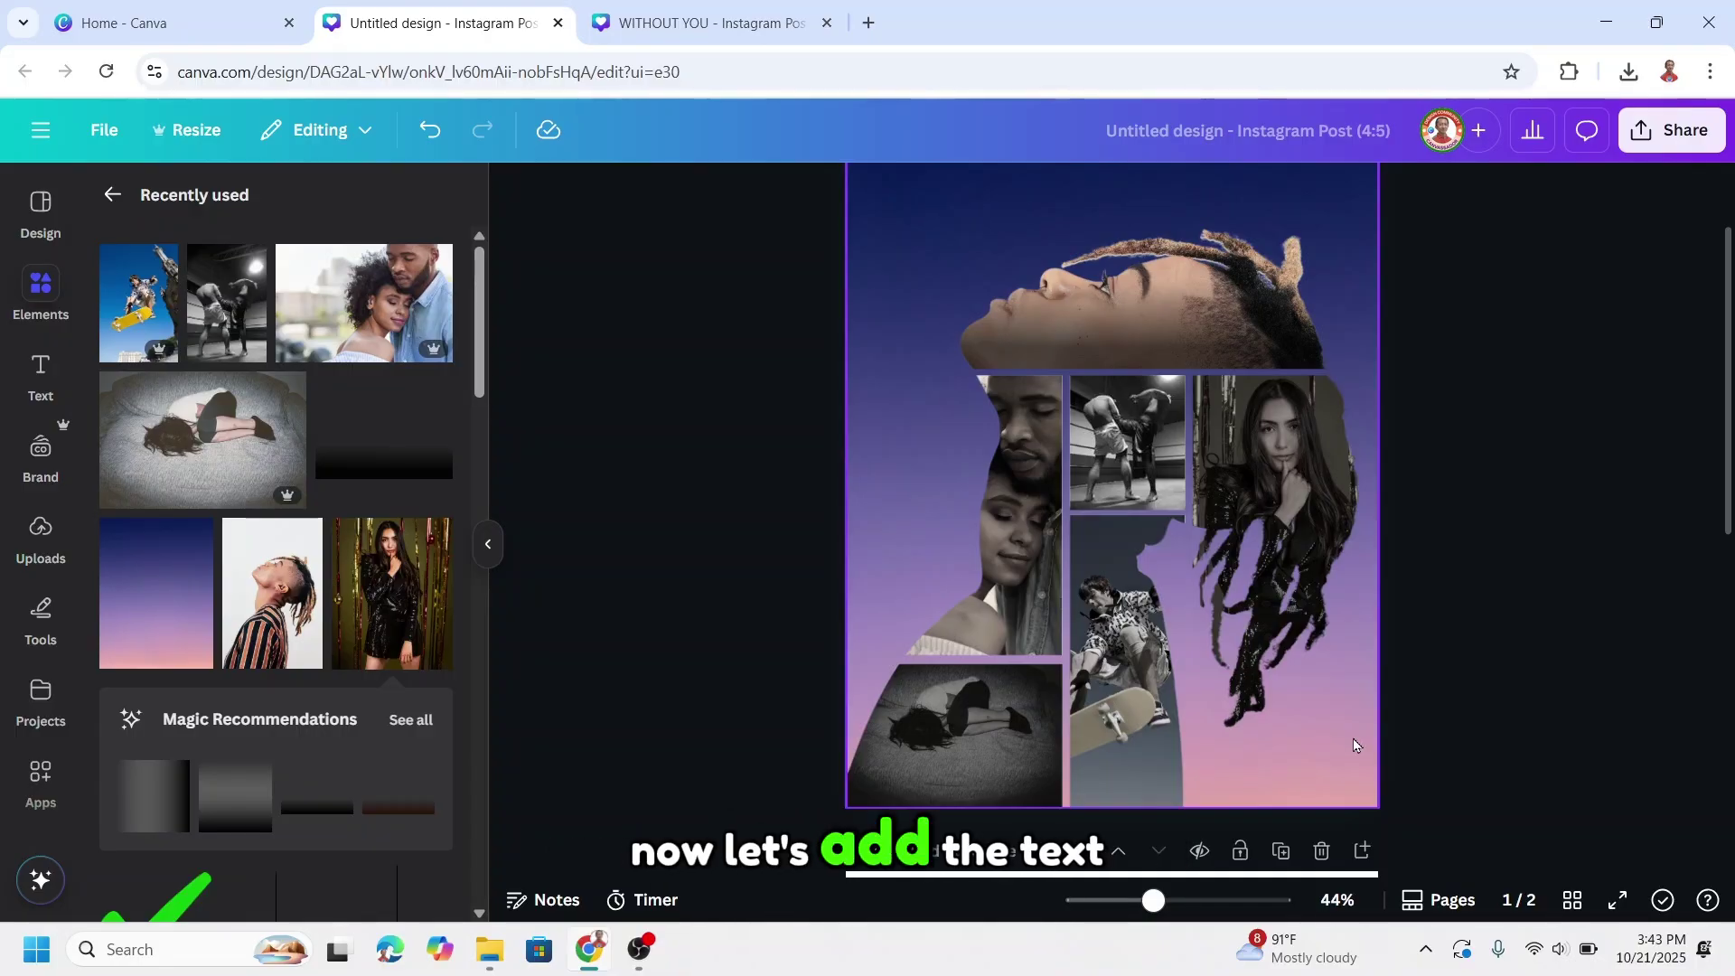
Step: Add the title "WITHOUT YOU" in Glacial Indifference at size 81 with a shadow effect, centered across the lower panels
text(WITHOUT YOU)
drag(930, 609, 1349, 694)
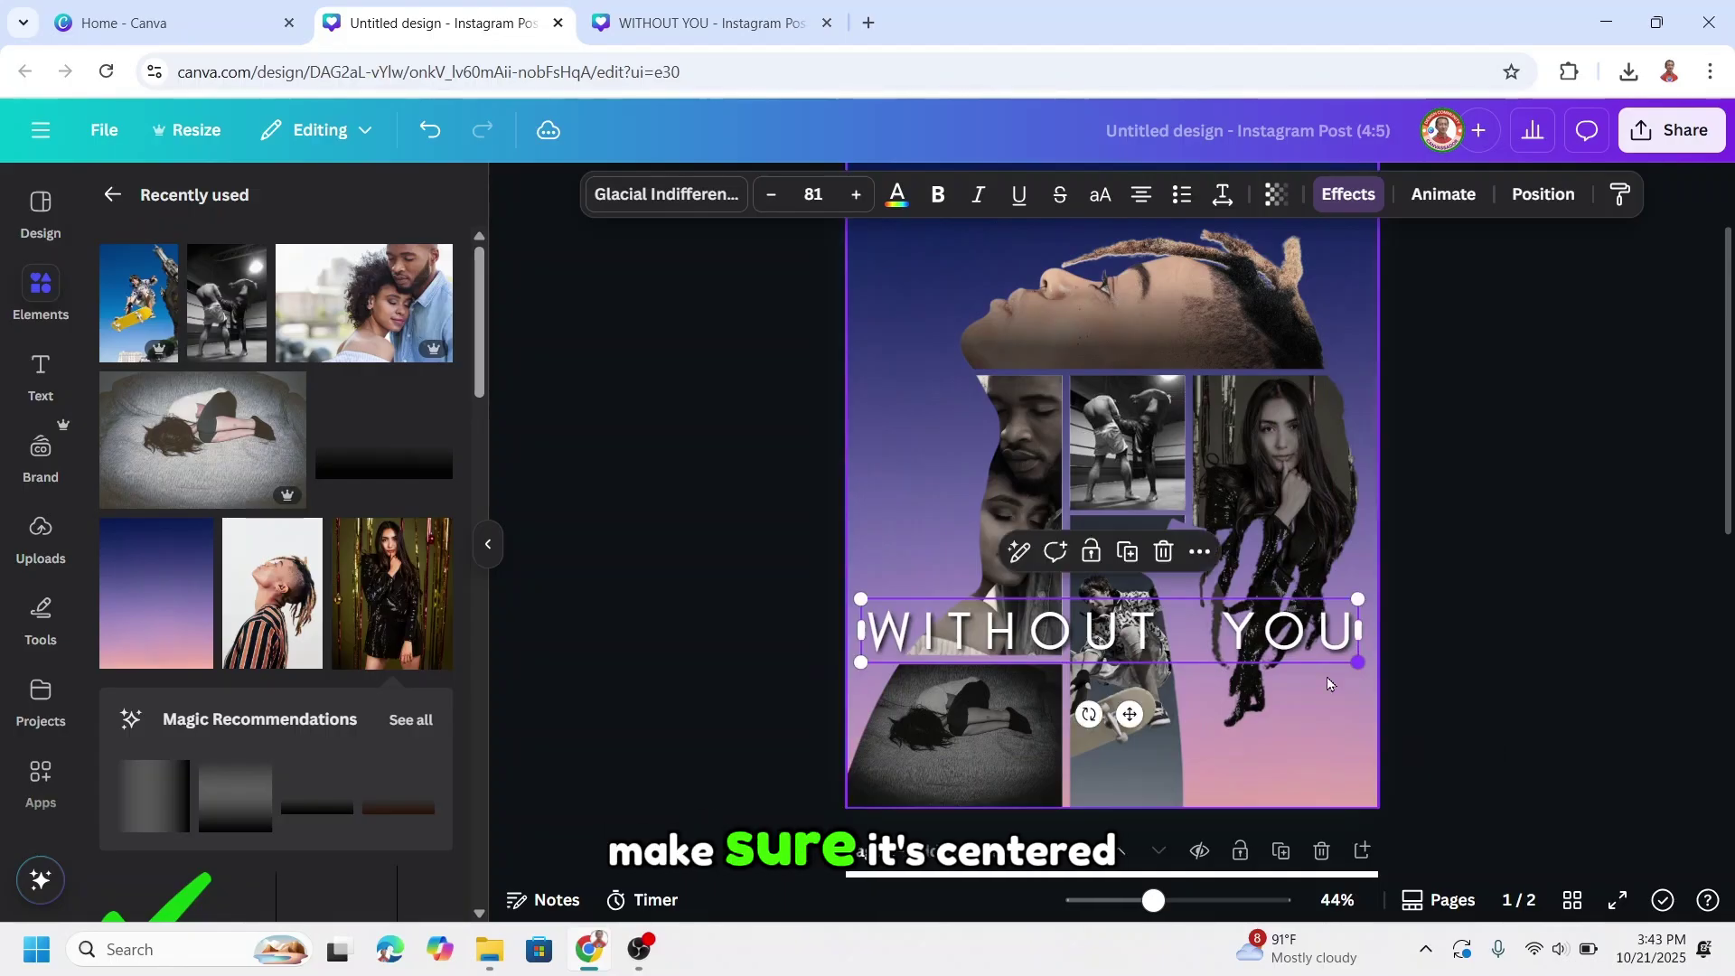
drag(1189, 634, 1192, 634)
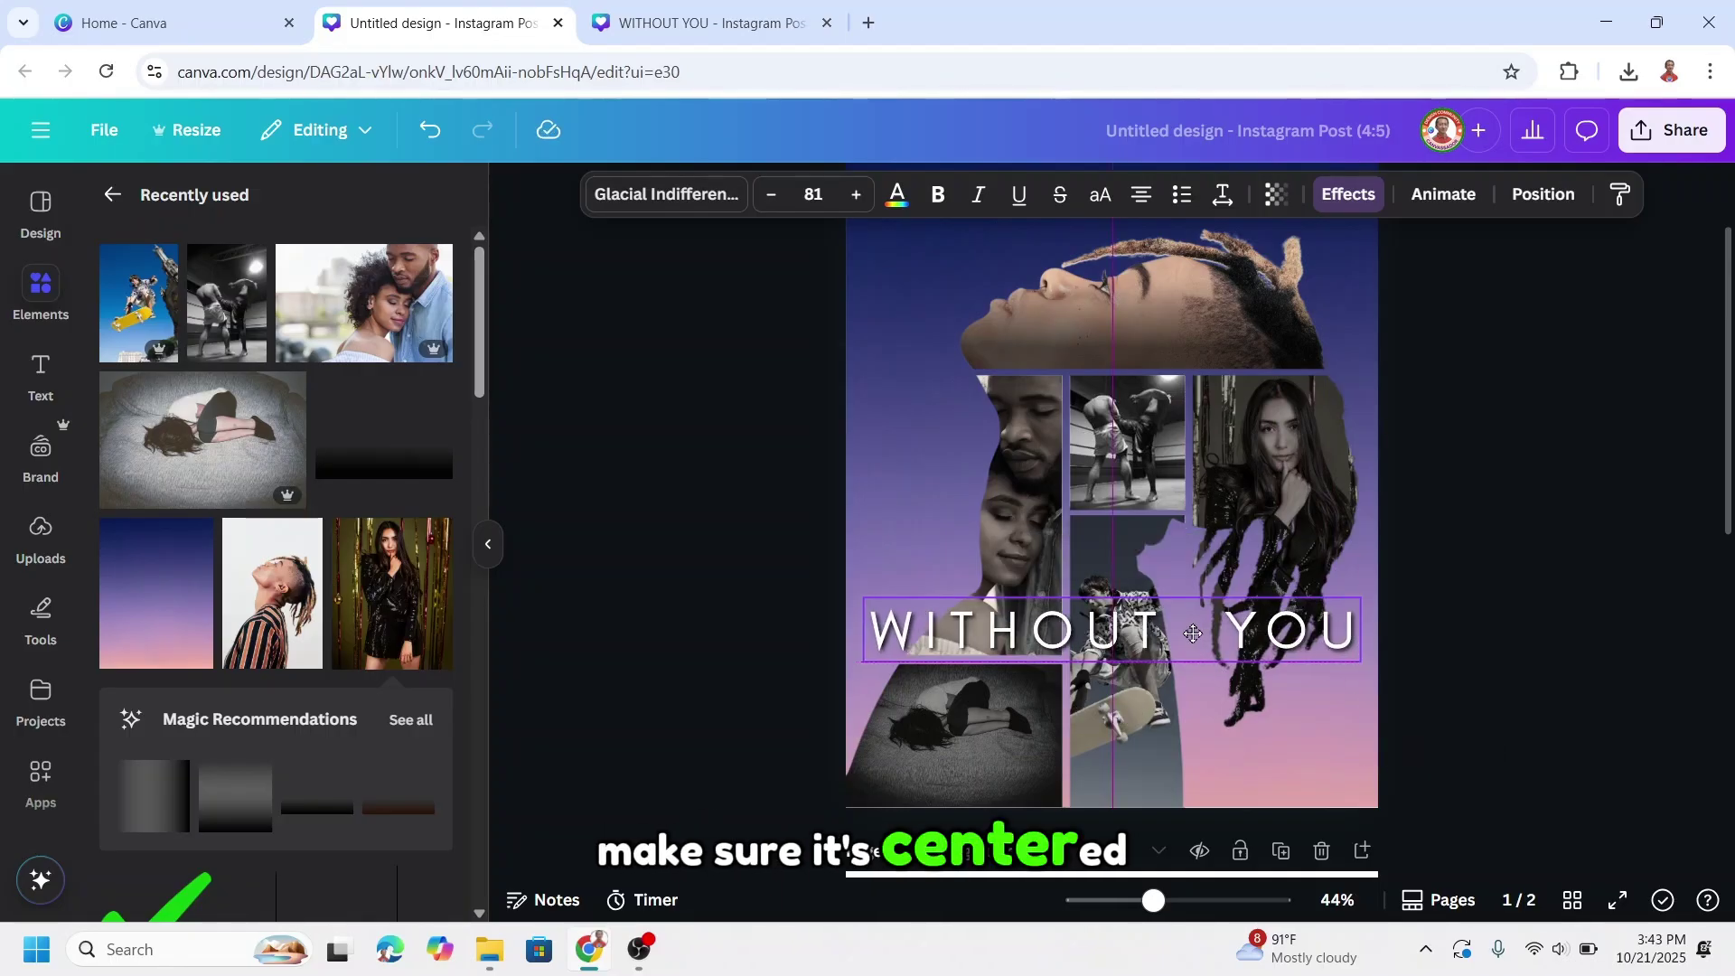
click(1351, 199)
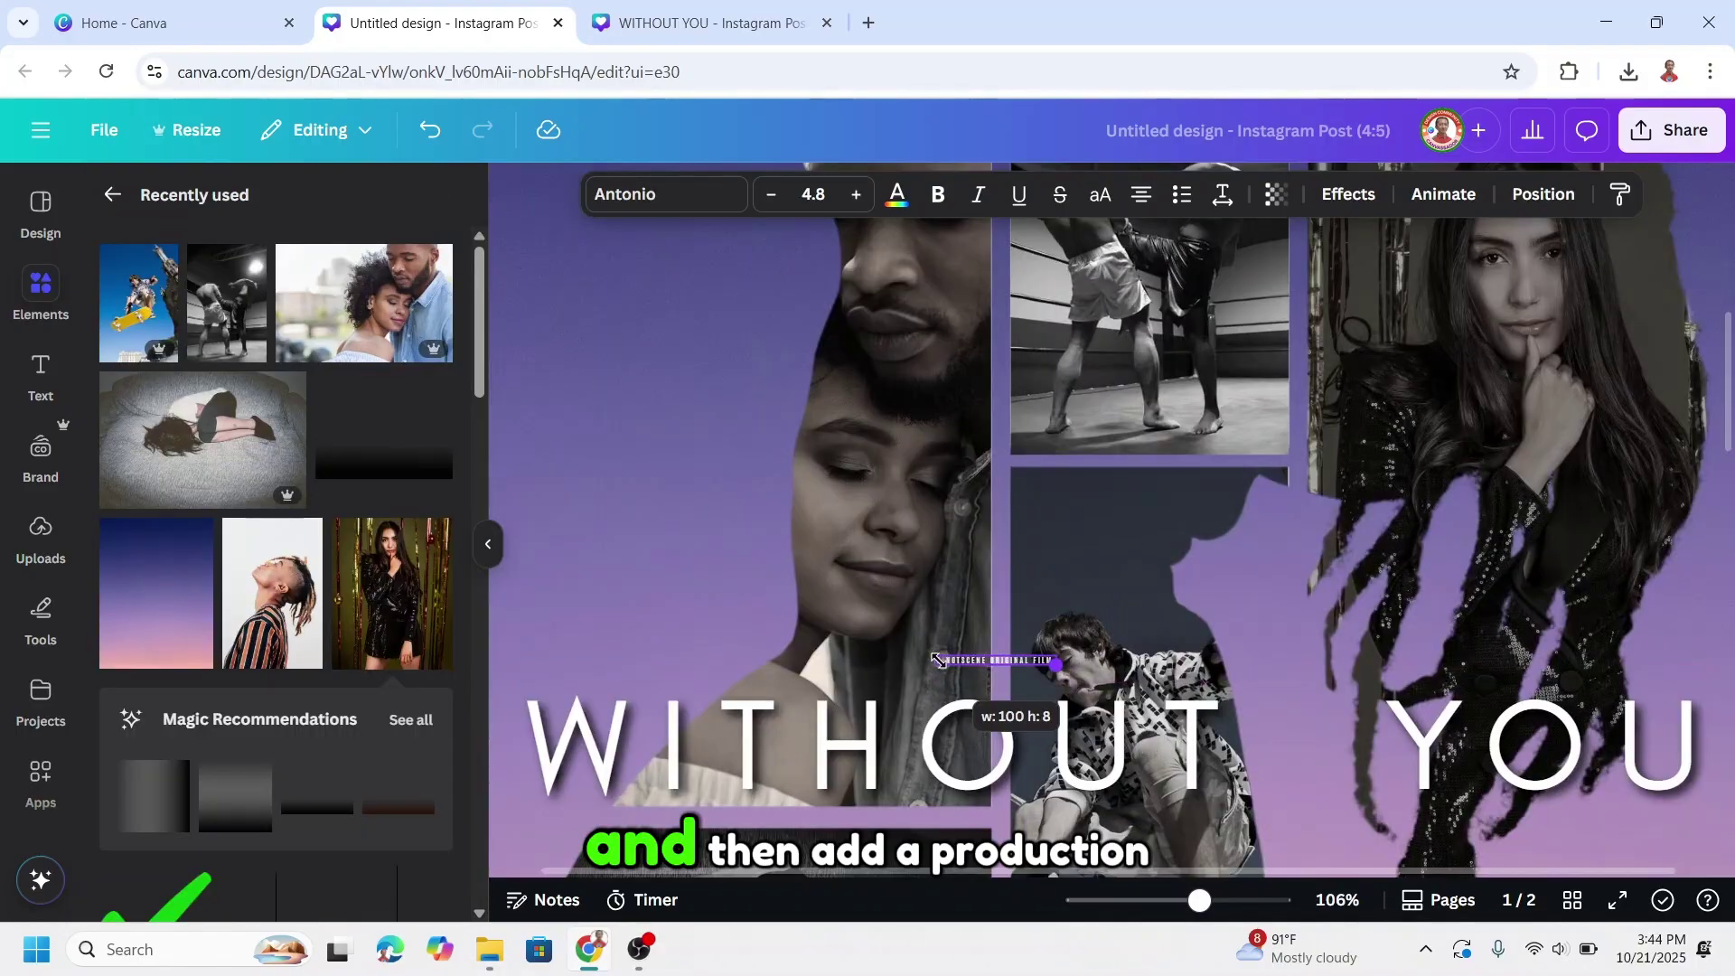
Step: Place "A NOTSCENE ORIGINAL FILM" in Antonio at size 13 above the title and "NOV 21 | NOTSCENE" centered near the page's bottom edge
drag(1057, 673, 1257, 696)
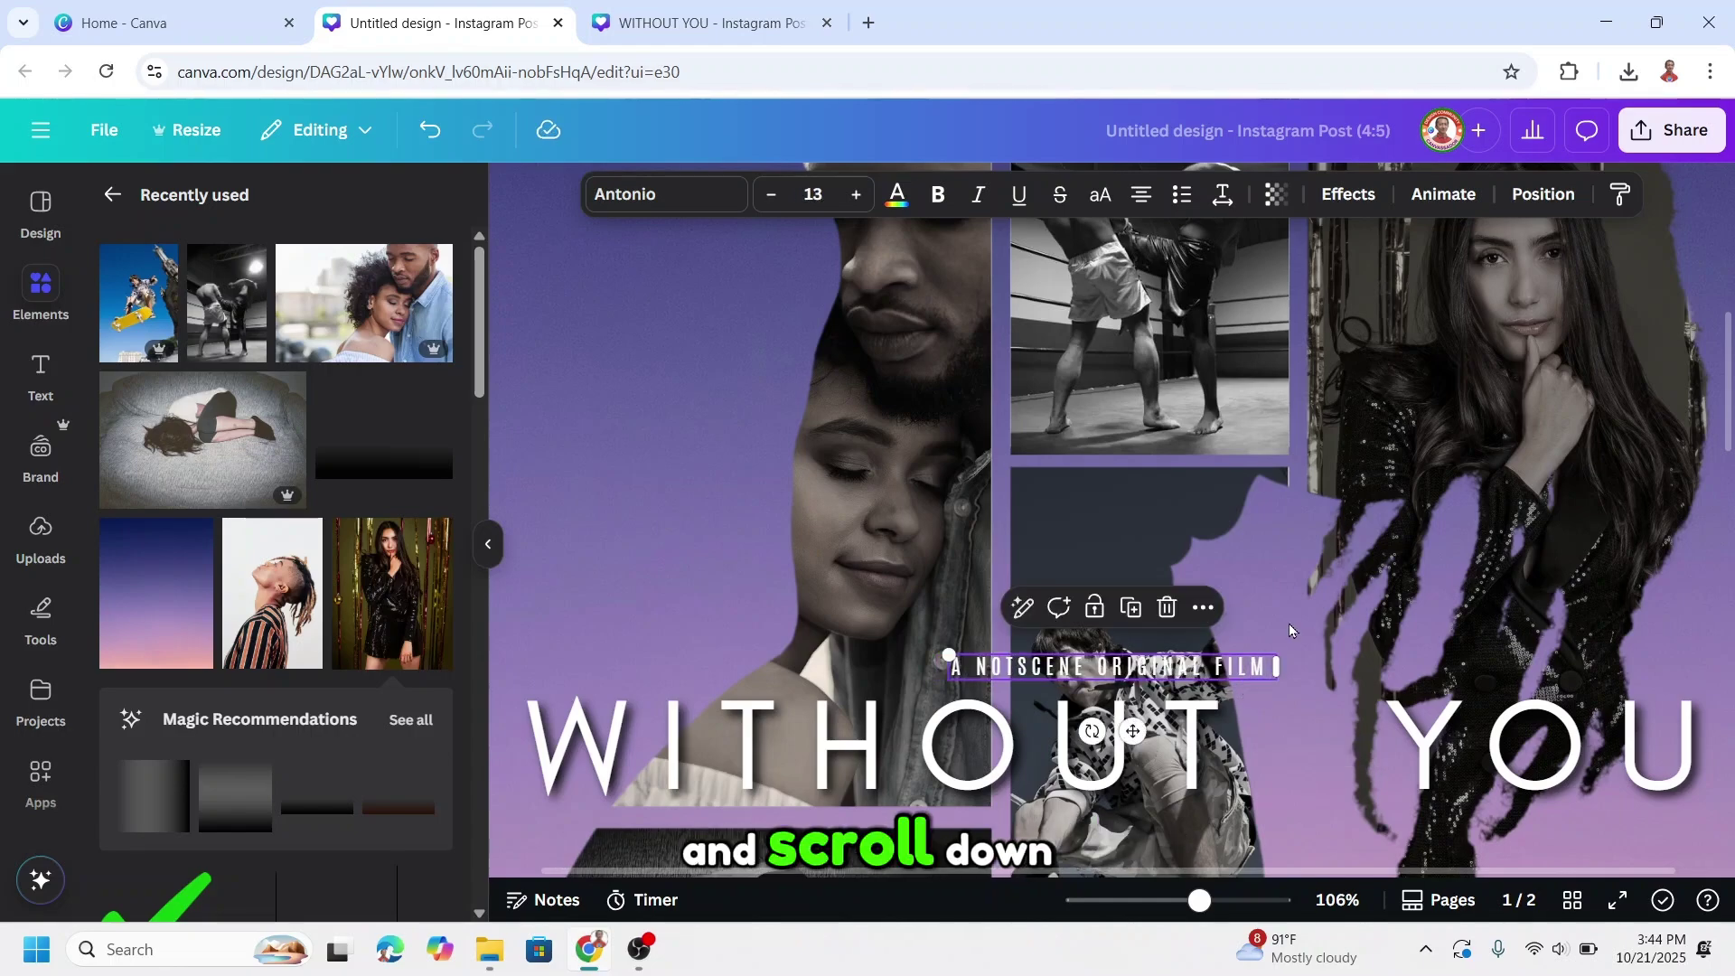
scroll(1288, 624, down, 6)
click(1202, 543)
drag(1231, 577, 1349, 576)
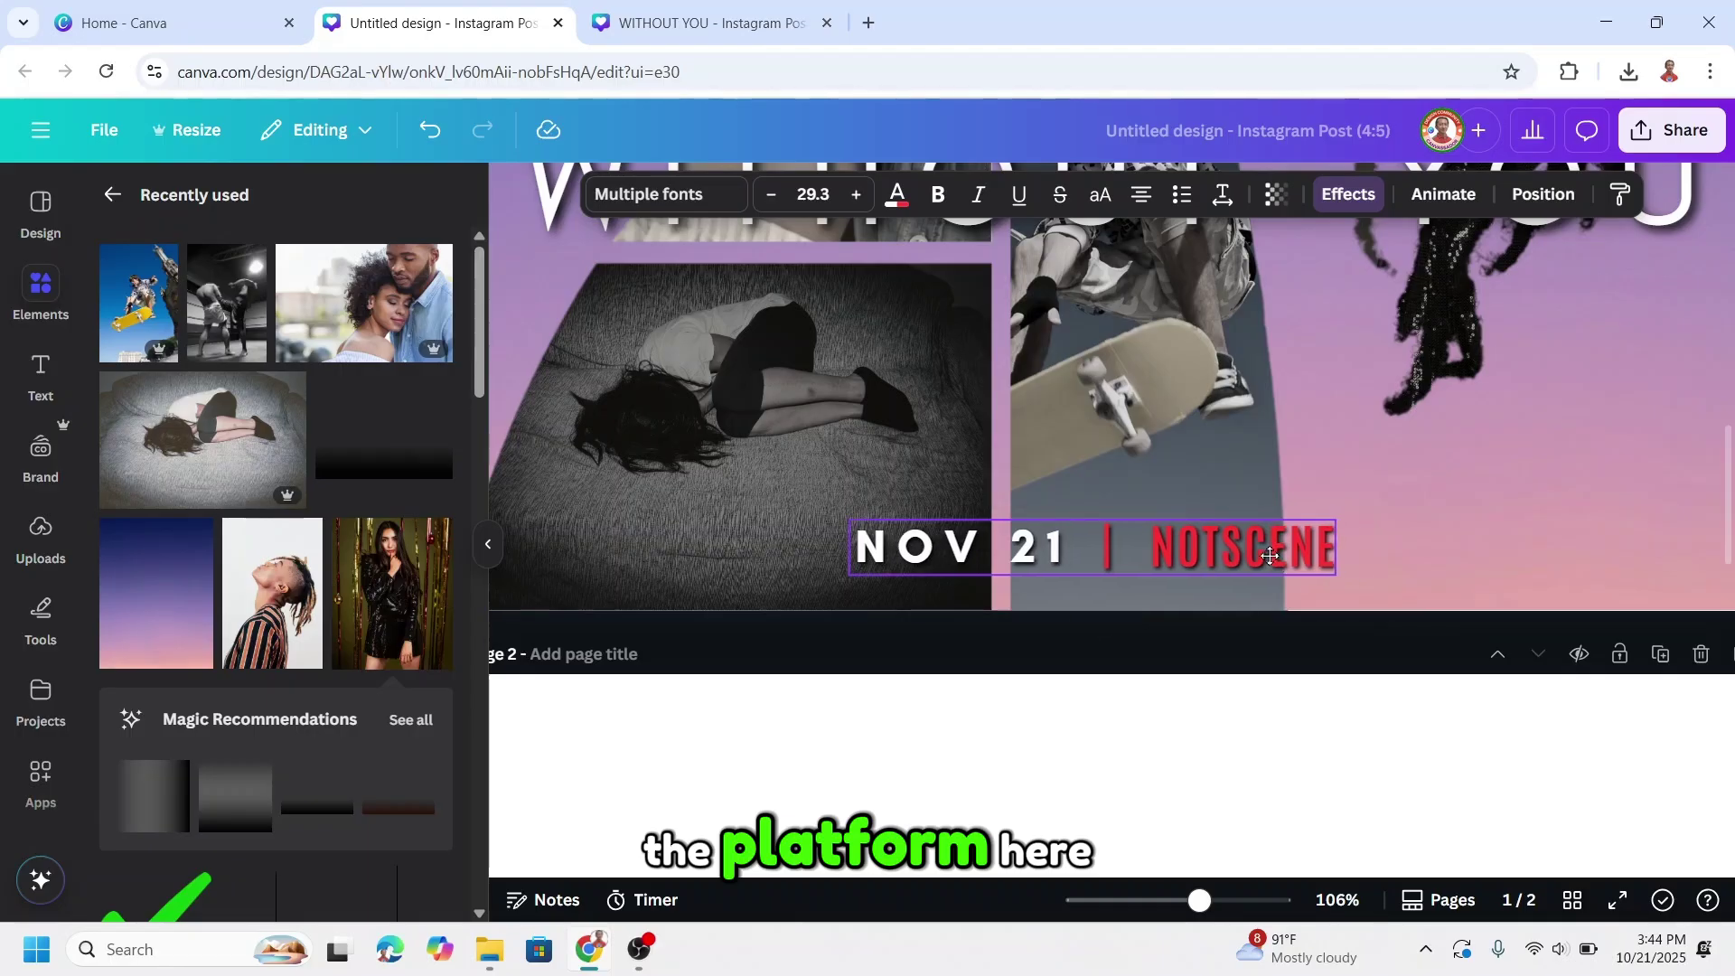
Step: Add the tagline "WHEN FOREVER ENDS, WHAT'S LEFT?" centered just above the release date line
text(WHEN FOREVER ENDS, WHAT’S LEFT?)
drag(1053, 492, 1379, 544)
click(1310, 587)
Step: Add the credit "© NOTSCENE Studio | Made in Canva" centered at the top of page 1 and adjust its transparency
click(1159, 901)
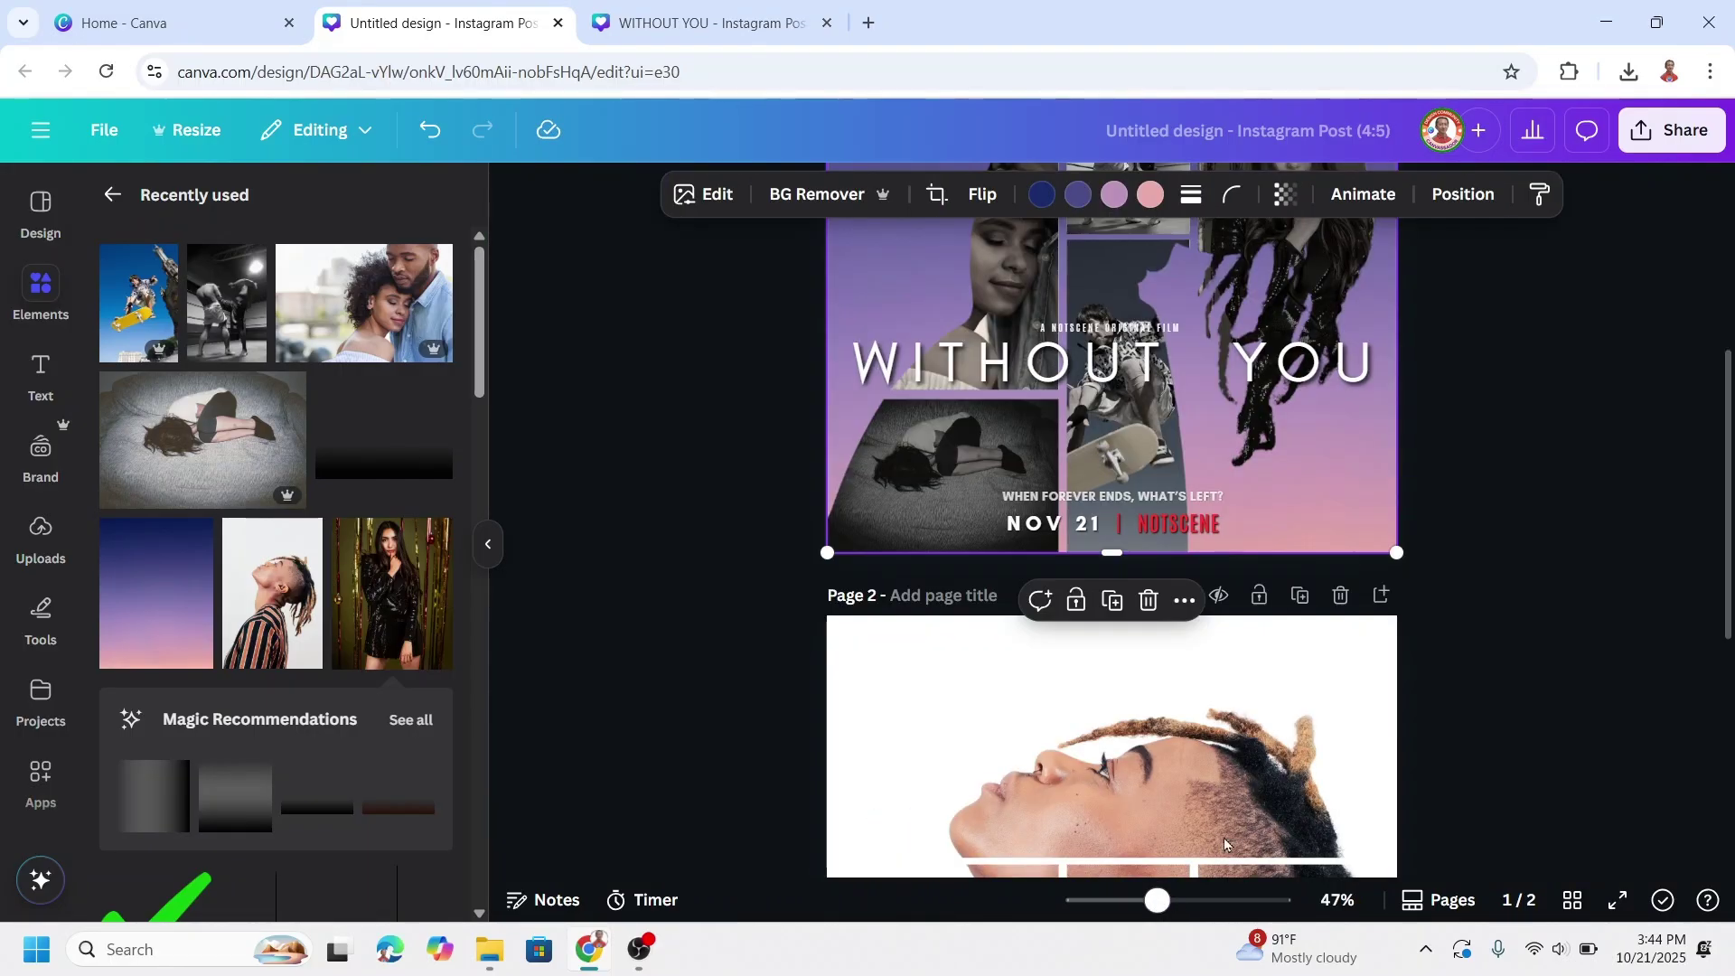
scroll(1343, 646, up, 5)
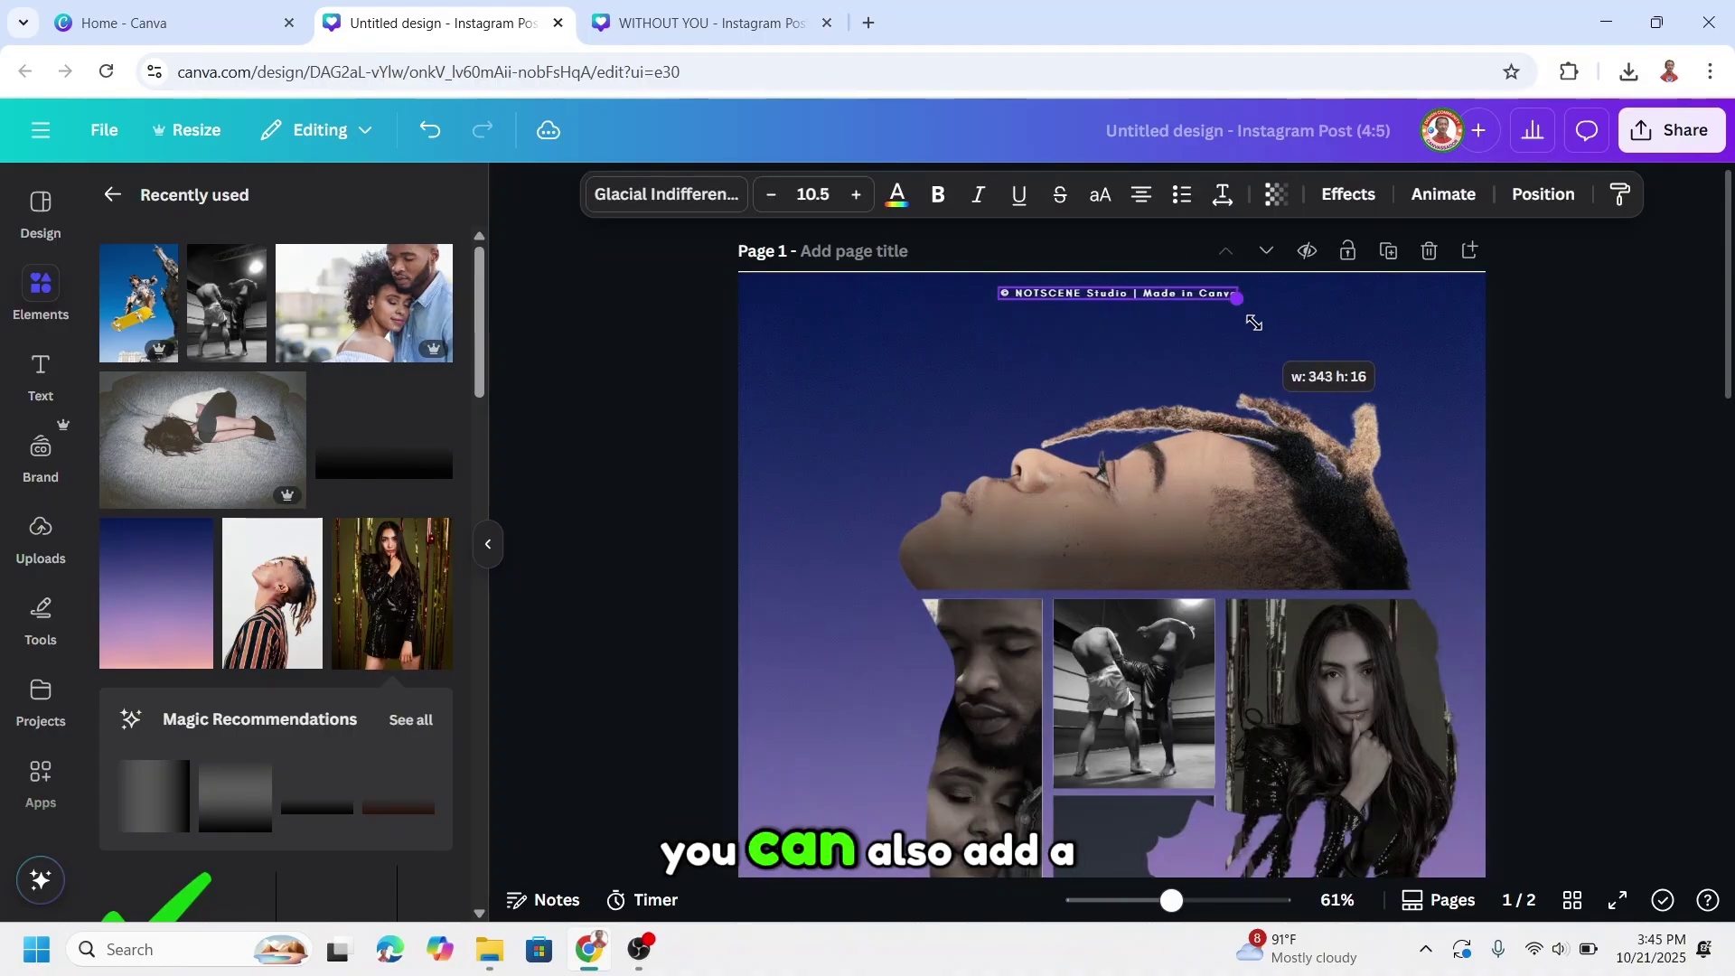
drag(1251, 321, 1288, 294)
click(1276, 194)
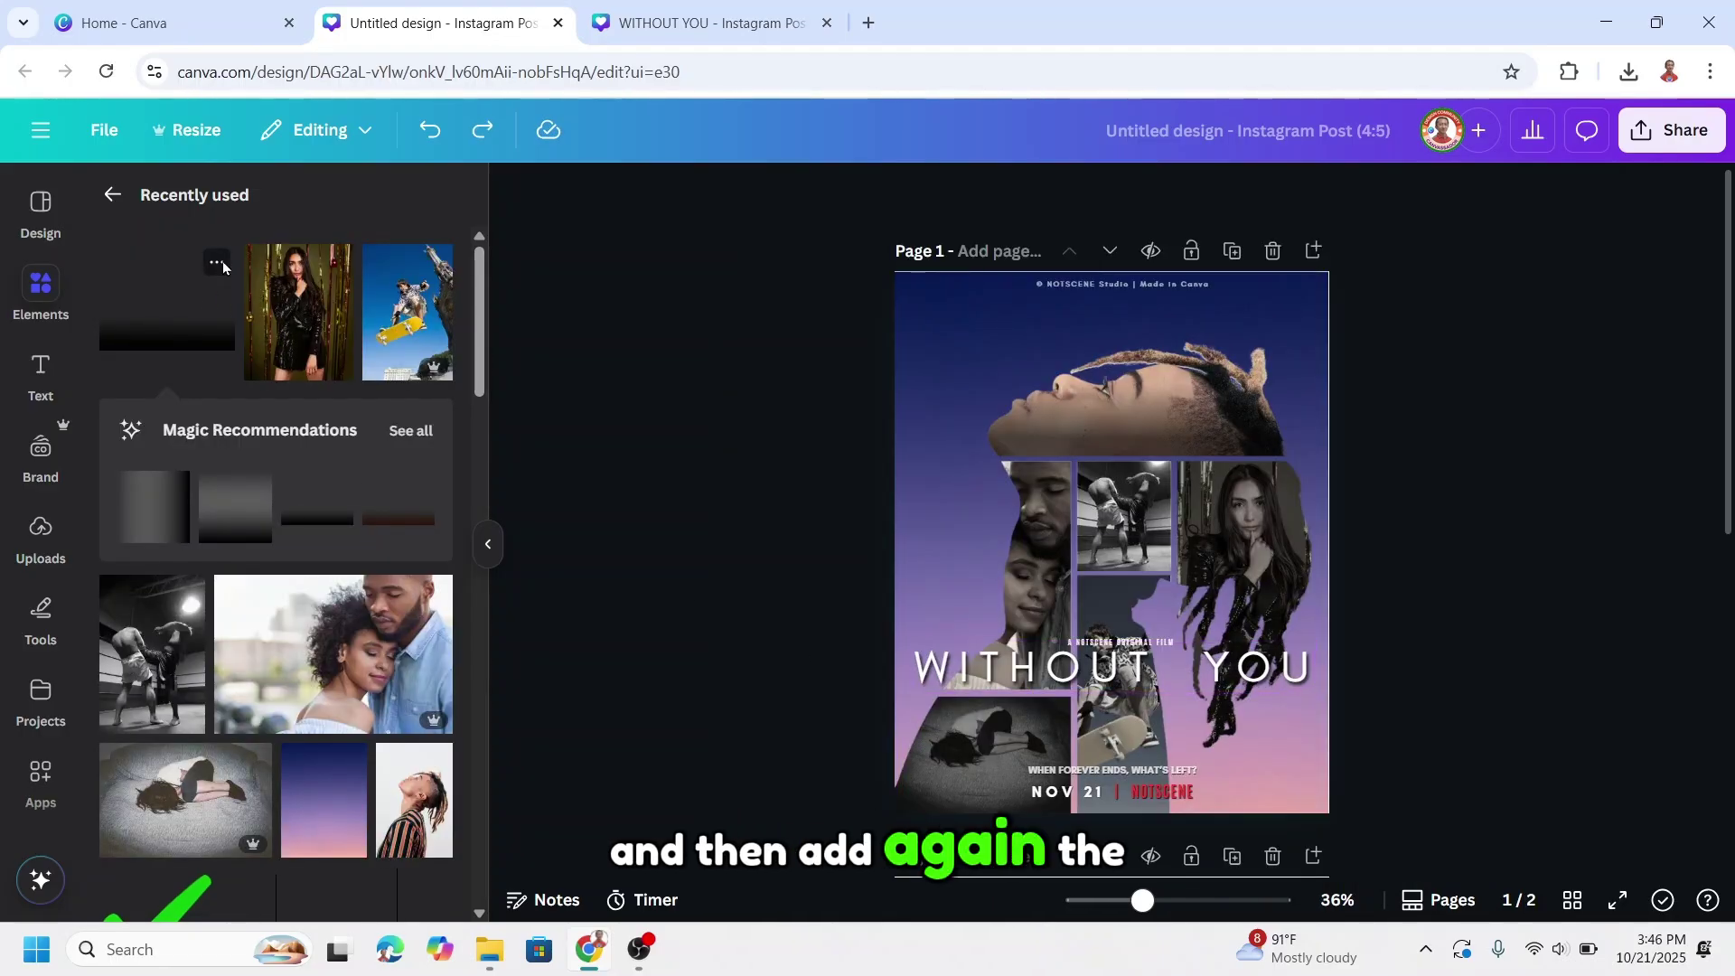
Step: Add the recently used black gradient, enlarge it across the bottom of the poster and layer it beneath all the text
click(218, 264)
click(154, 308)
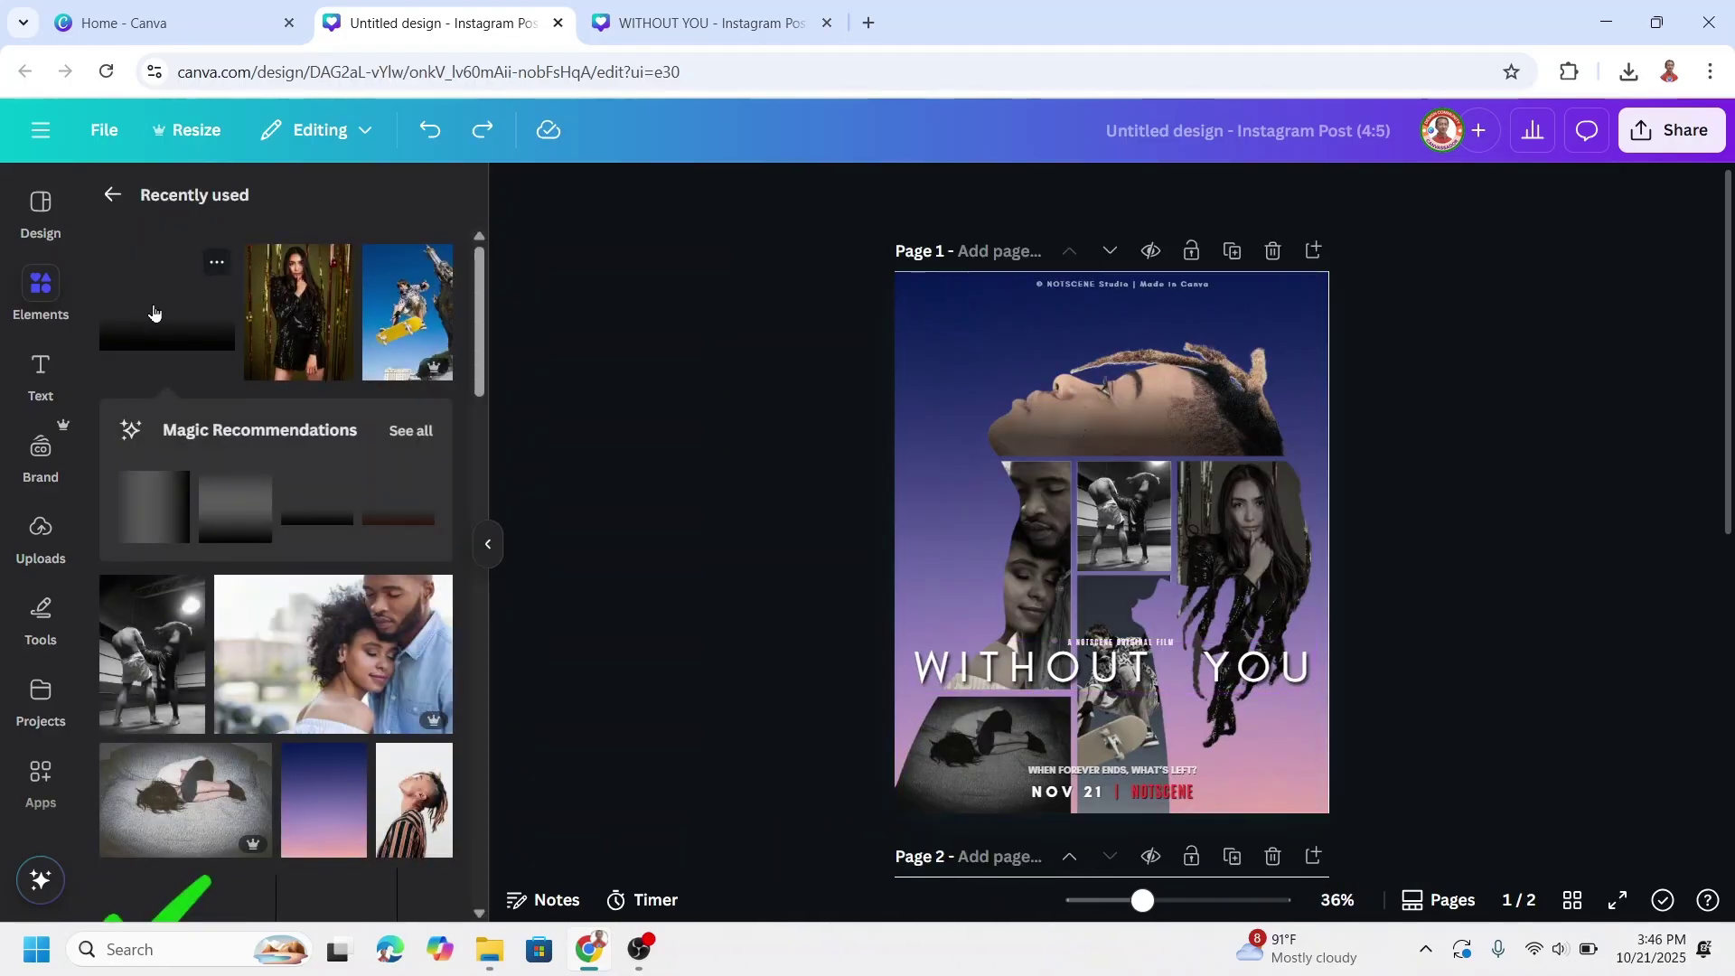
drag(1154, 597, 1082, 793)
drag(1196, 650, 1348, 583)
click(1310, 195)
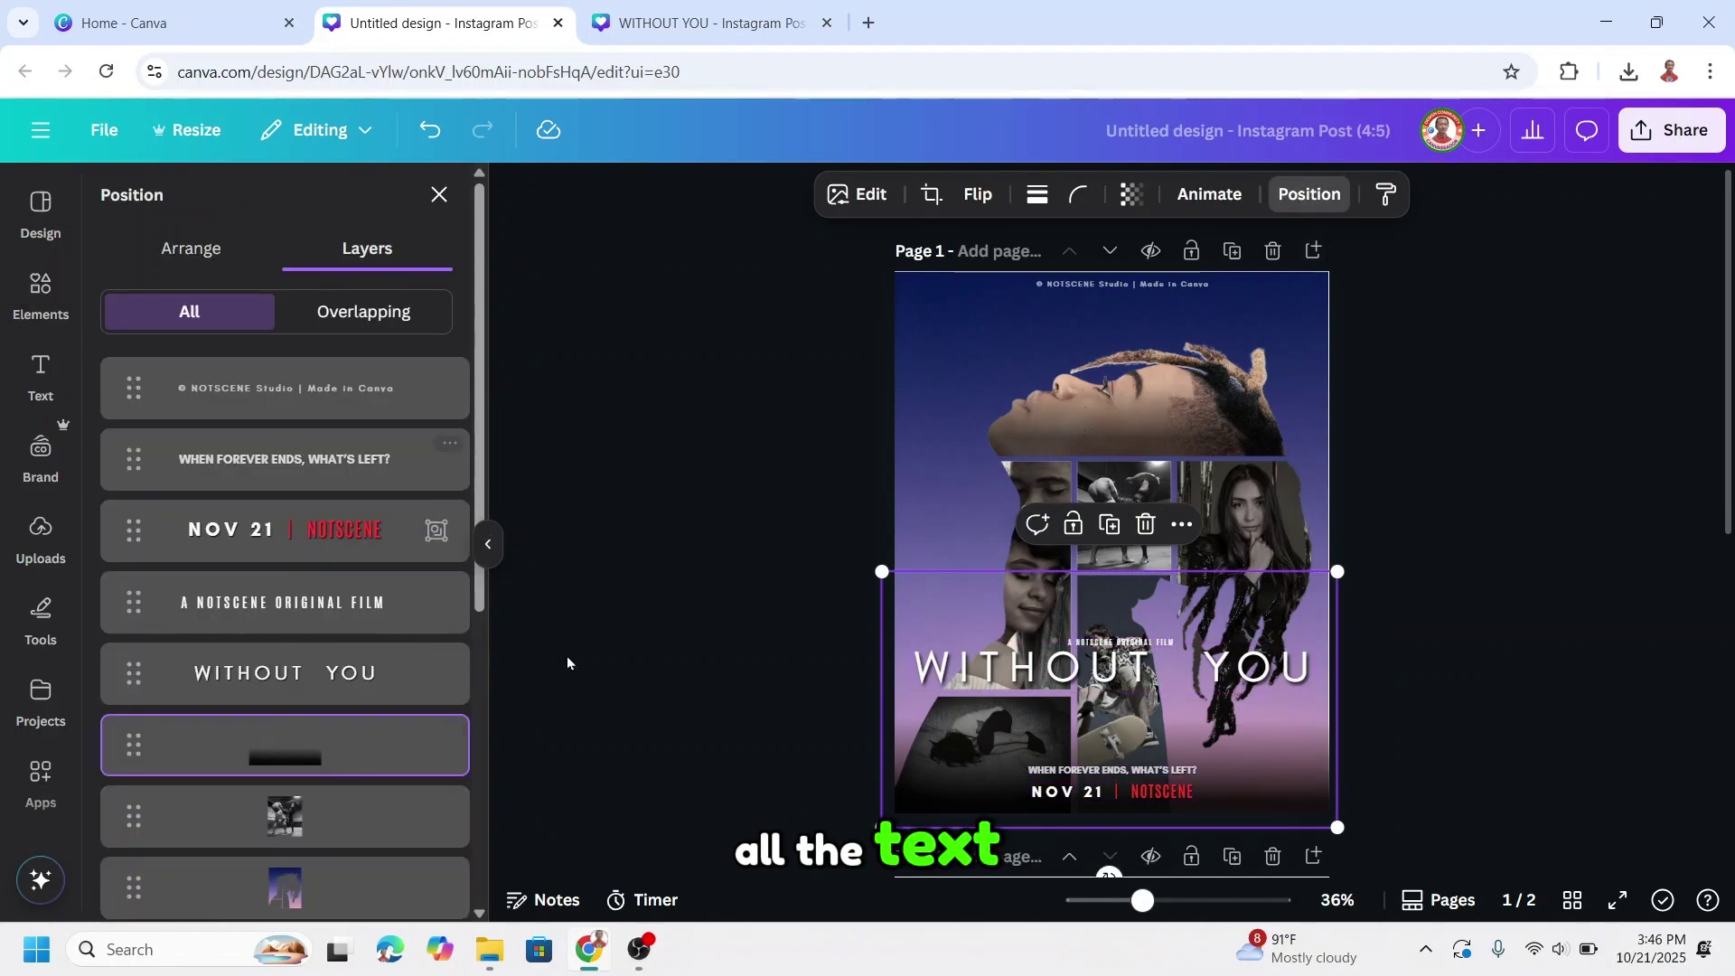
click(1545, 776)
Step: Download only page 1 of the design as a PNG
click(1672, 129)
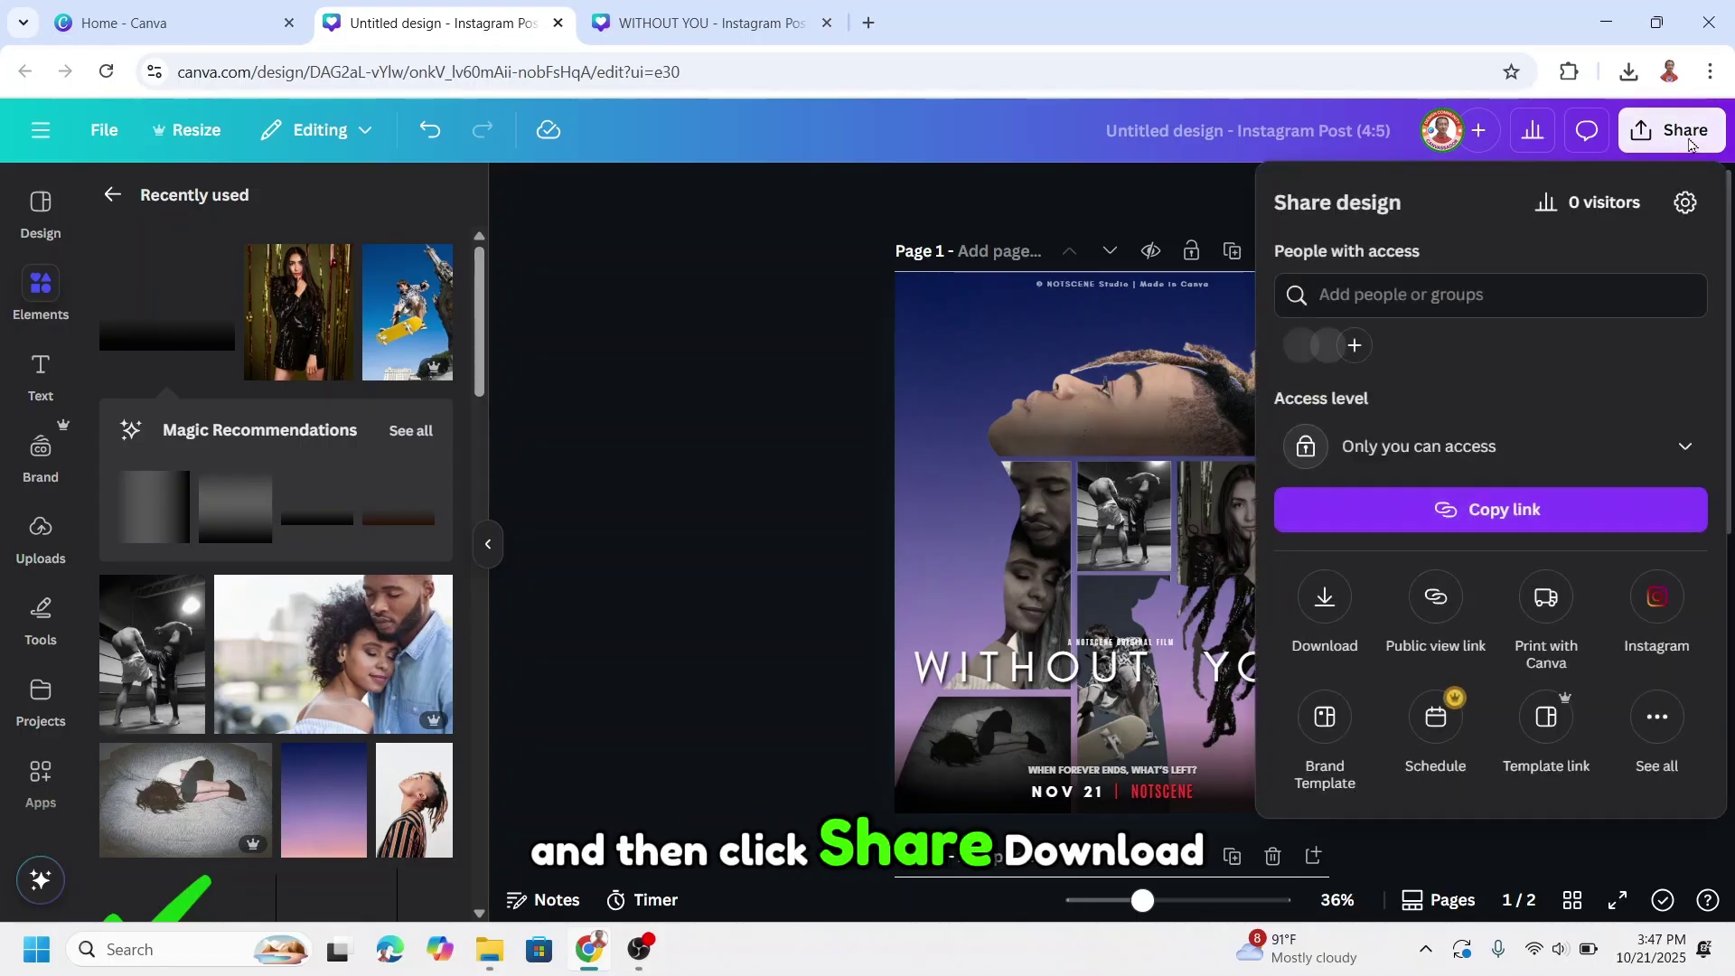
click(1320, 643)
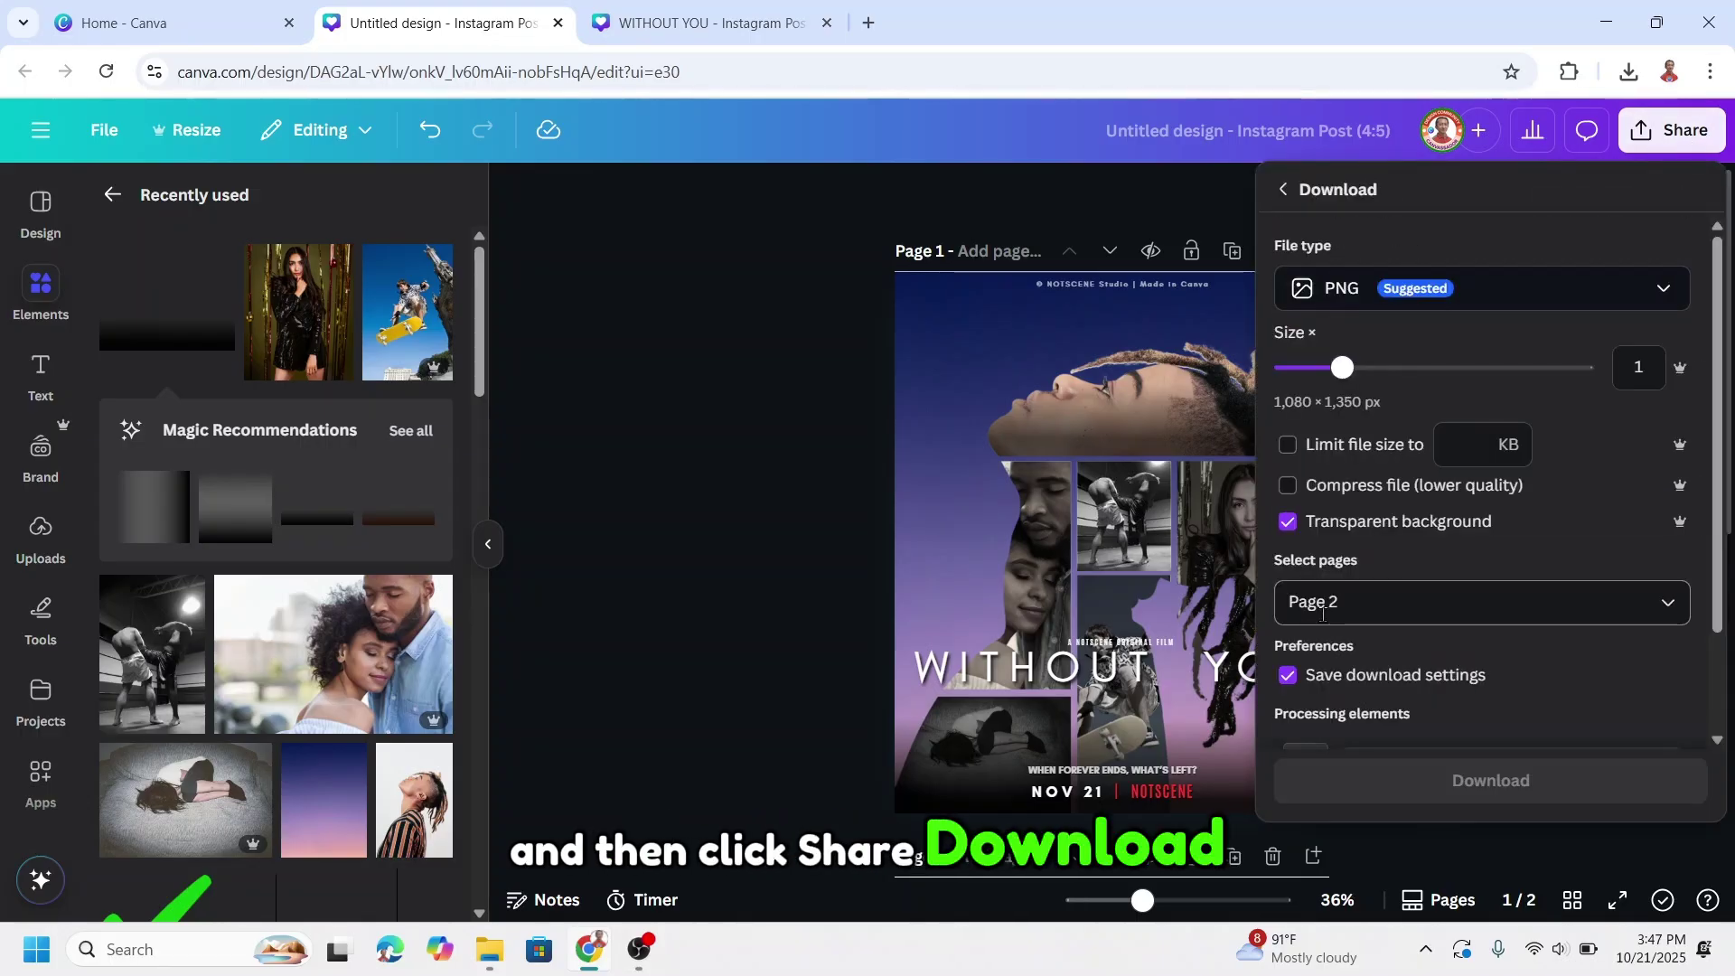
click(1397, 612)
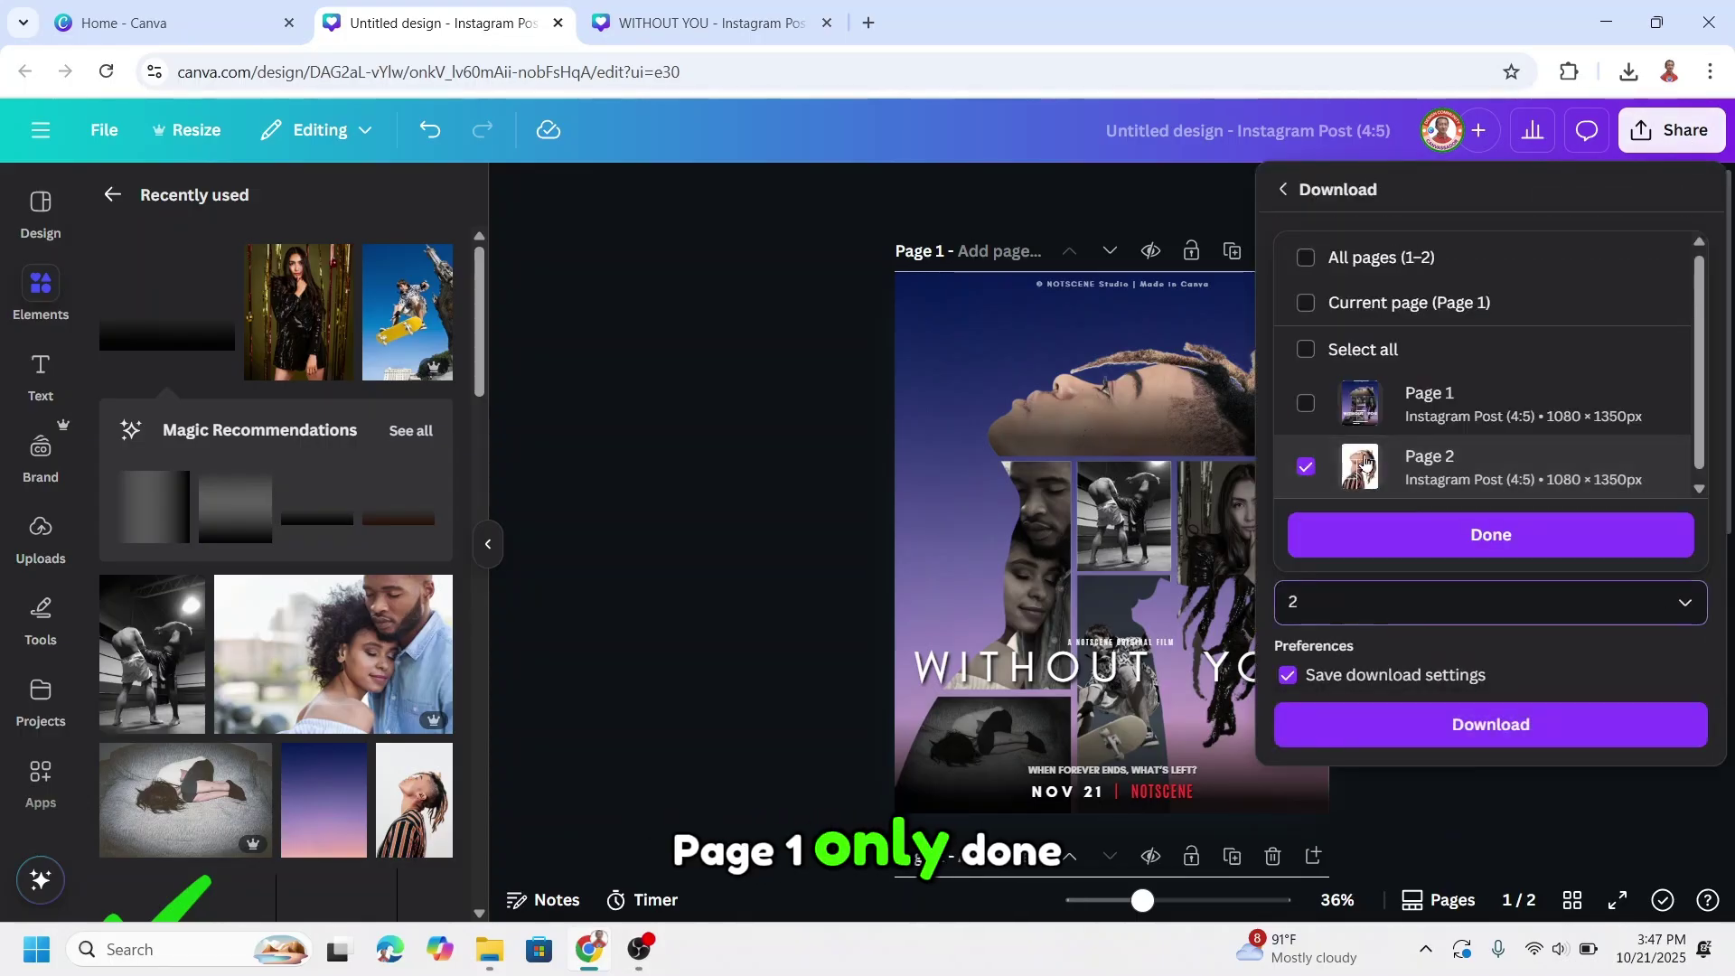
click(1306, 404)
click(1306, 467)
click(1427, 536)
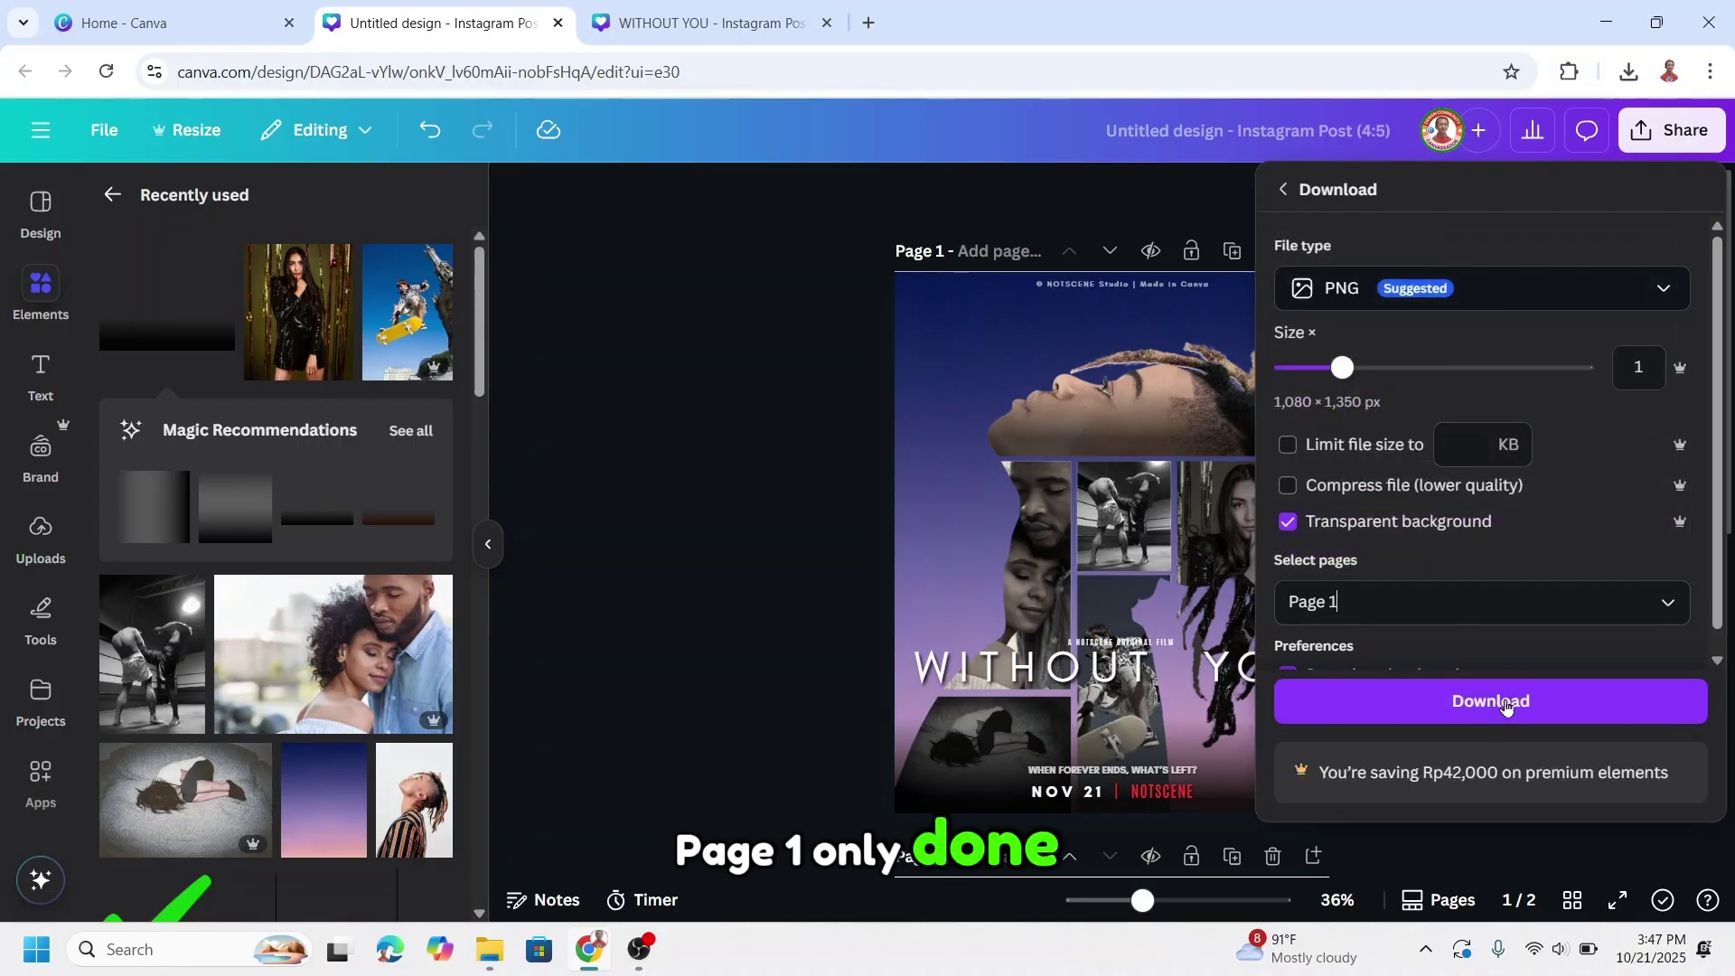
click(1509, 705)
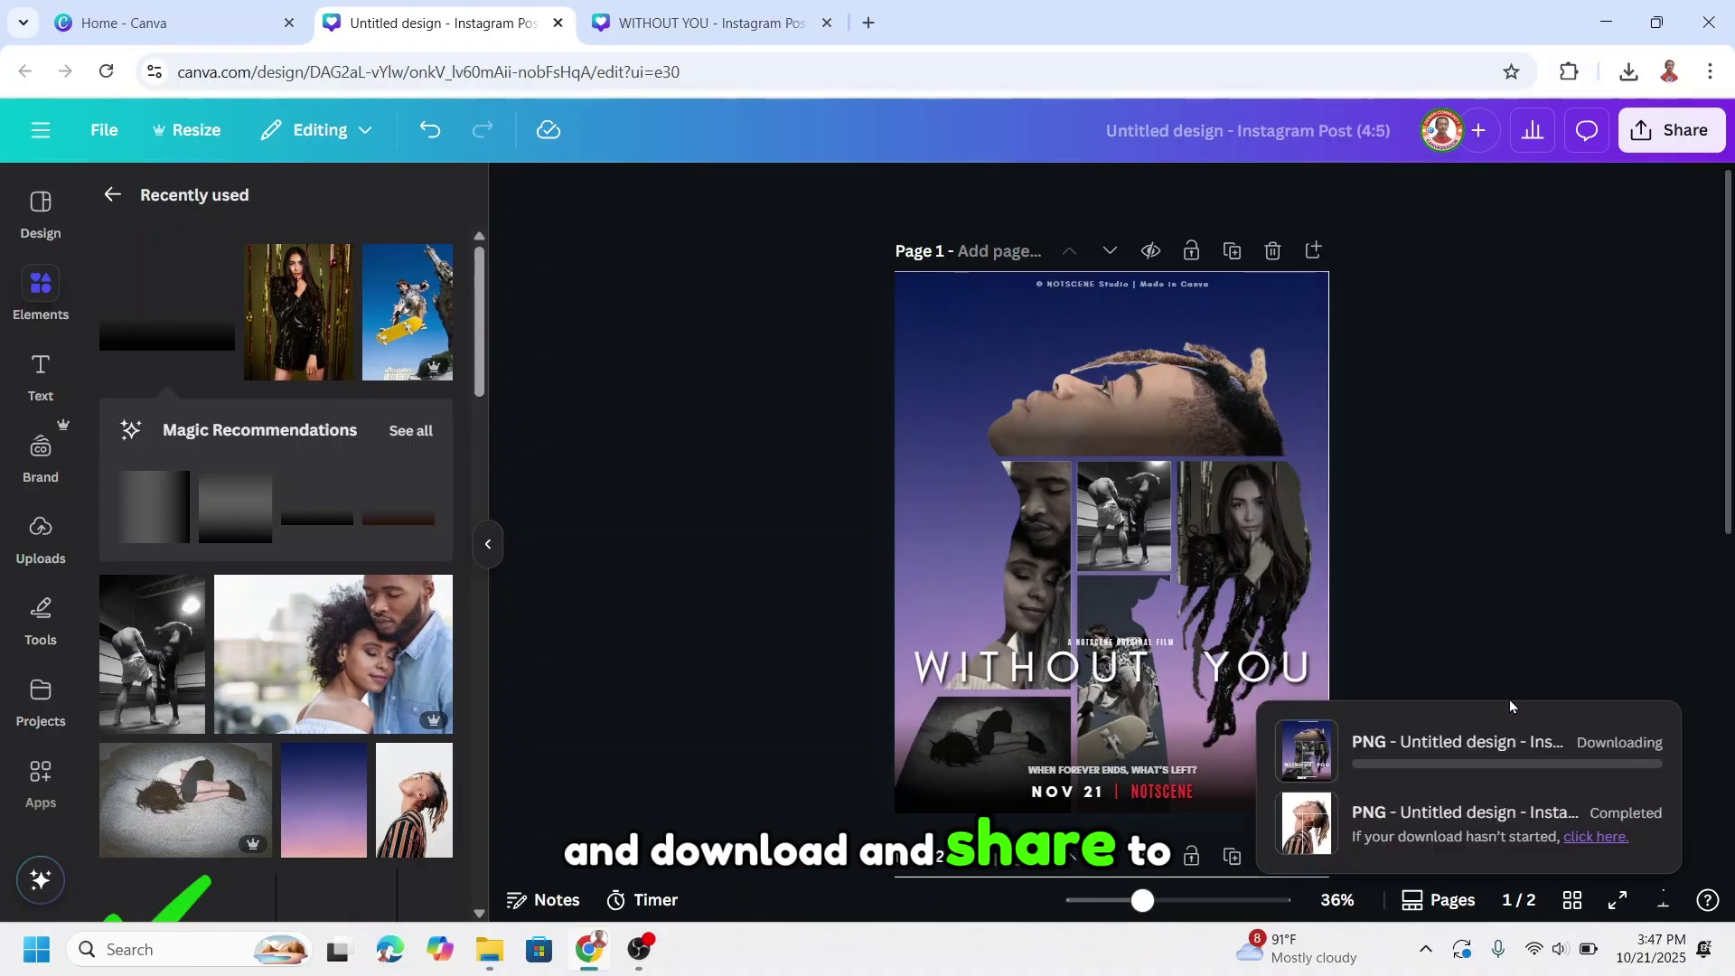